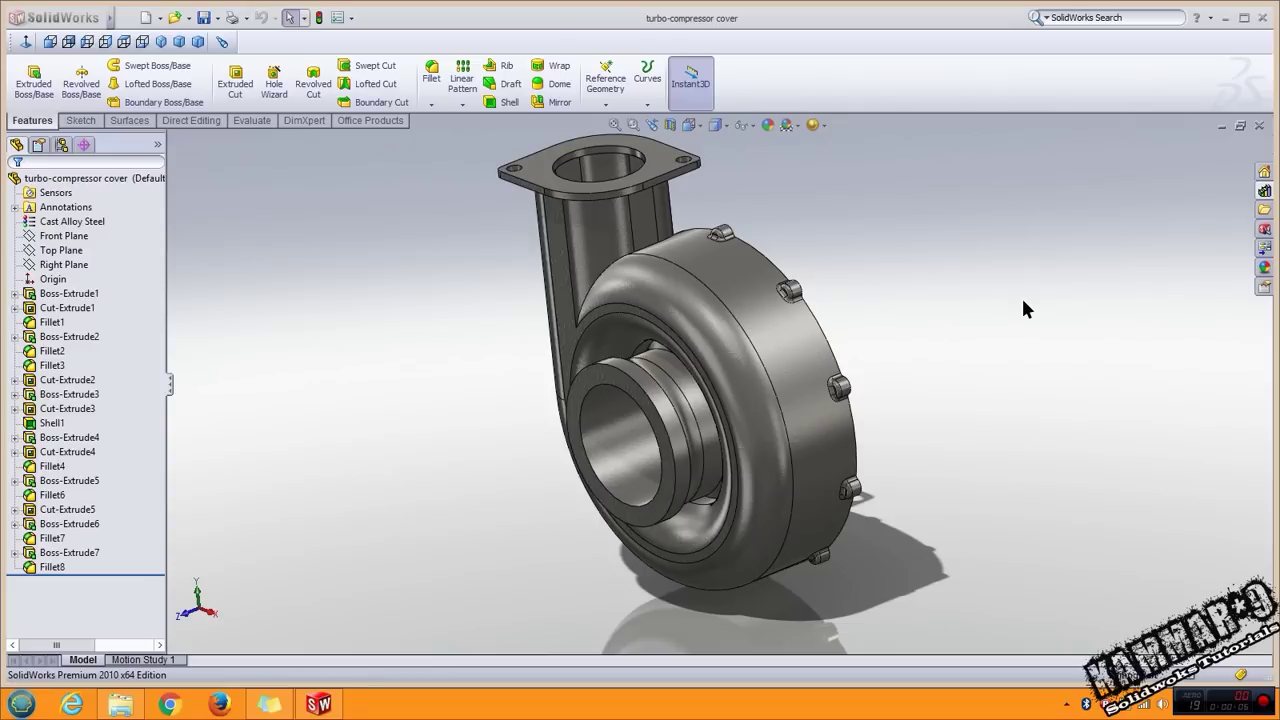
Close the finished compressor cover and create a new blank part.
middle_click_drag(630, 390, 831, 432)
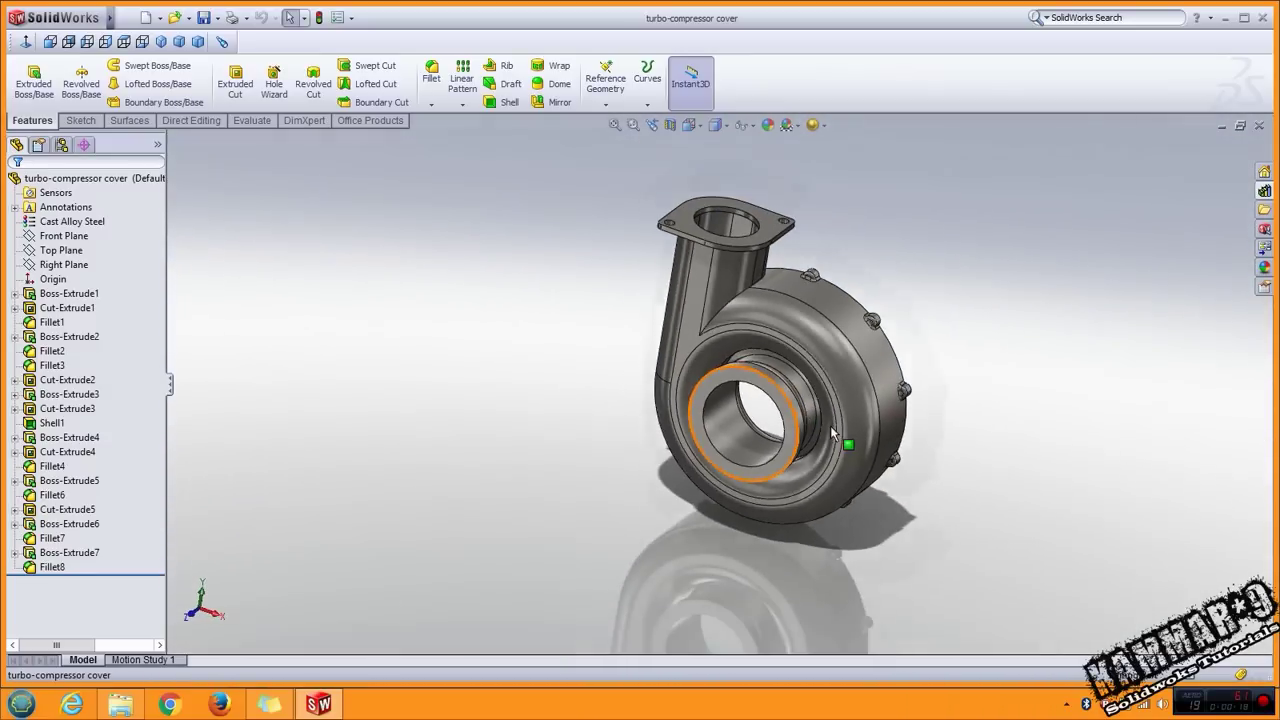
left_click(1258, 126)
left_click(145, 17)
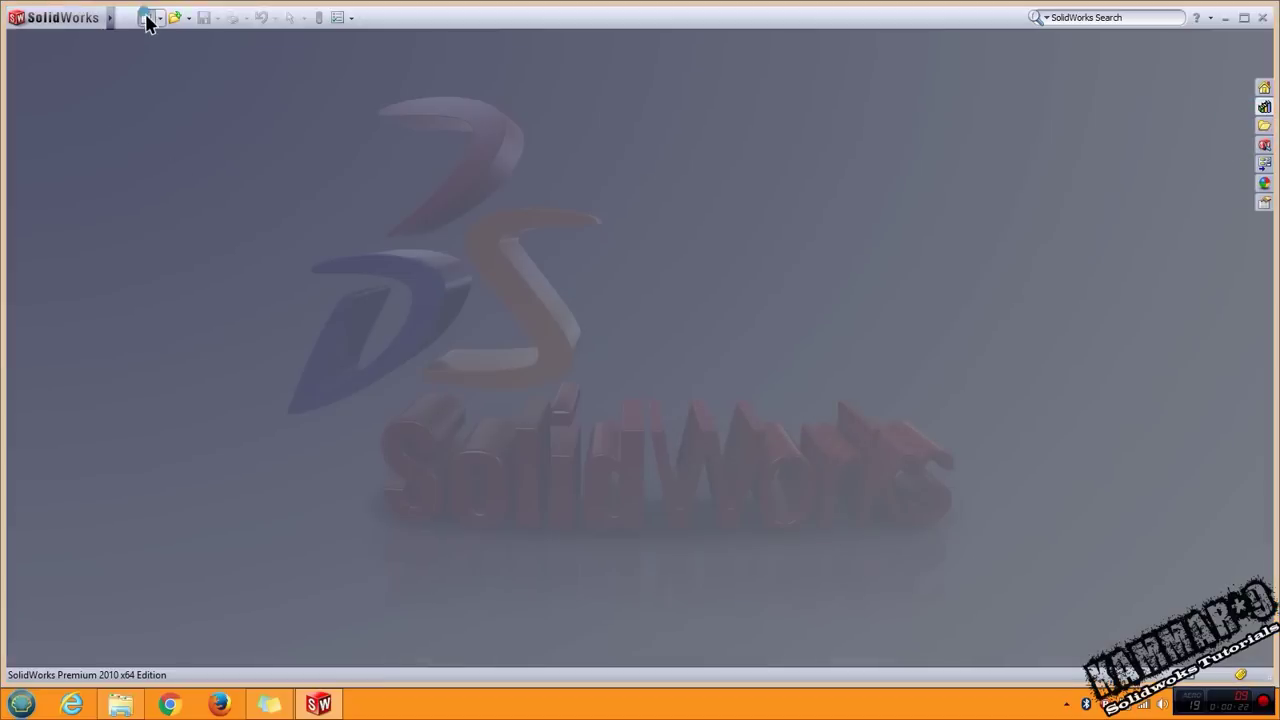
left_click(718, 456)
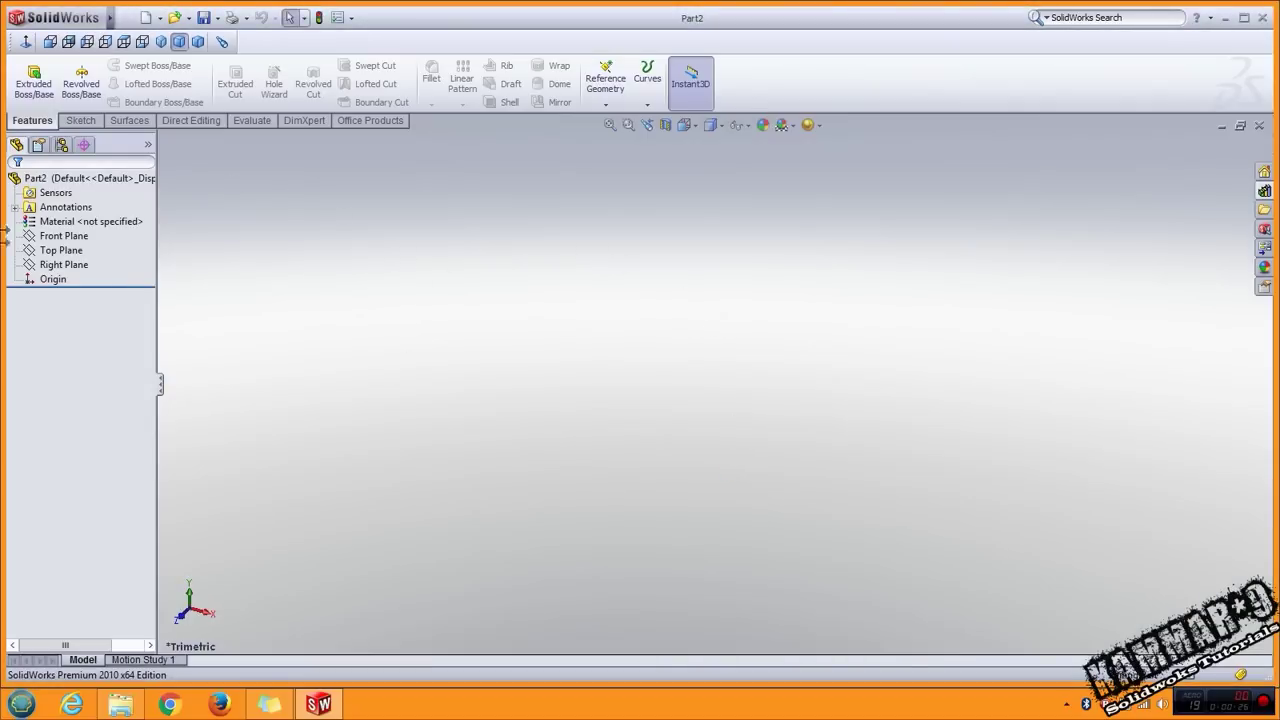
On the Front Plane, sketch a circle at the origin and a rectangle rising from its left quadrant.
left_click(66, 237)
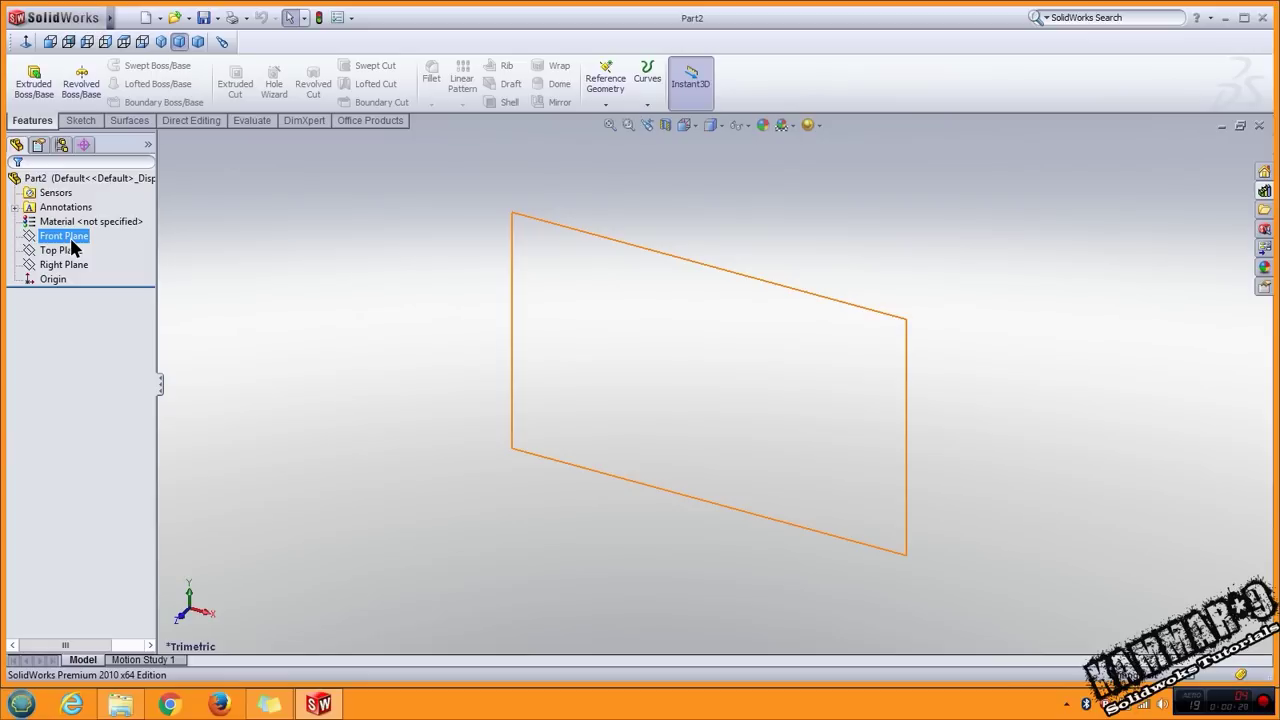
left_click(76, 237)
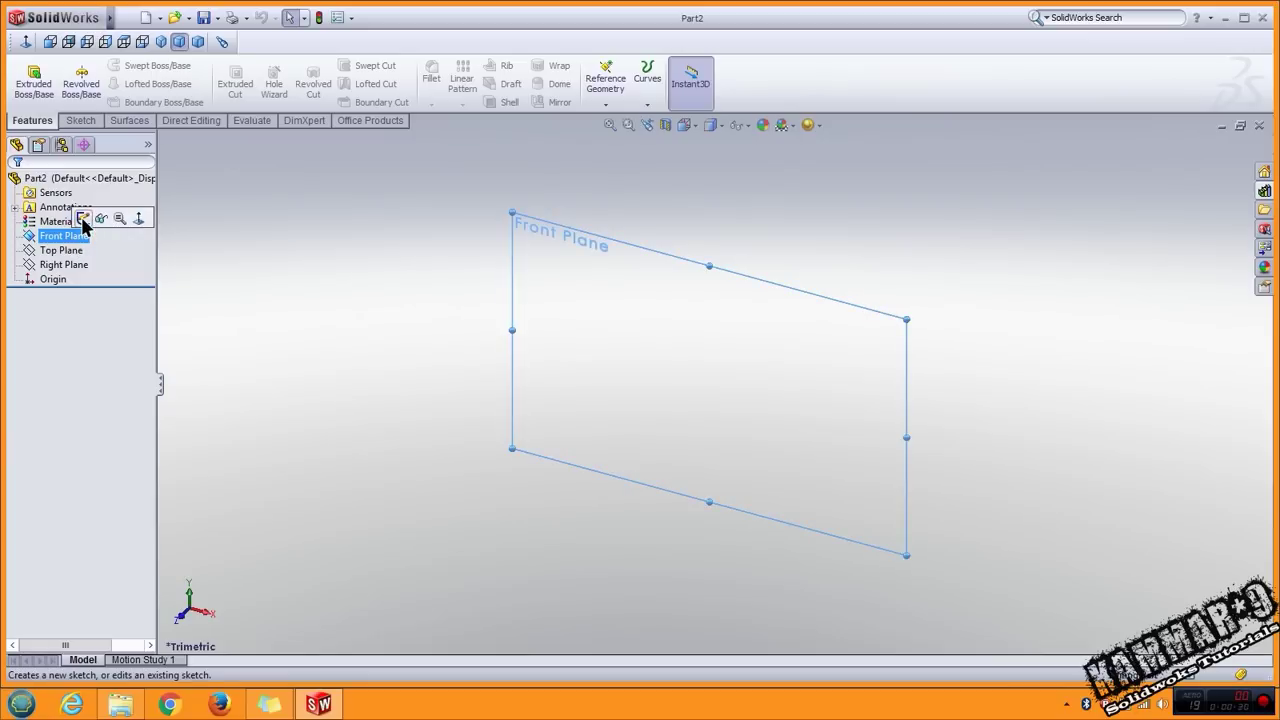
left_click(83, 219)
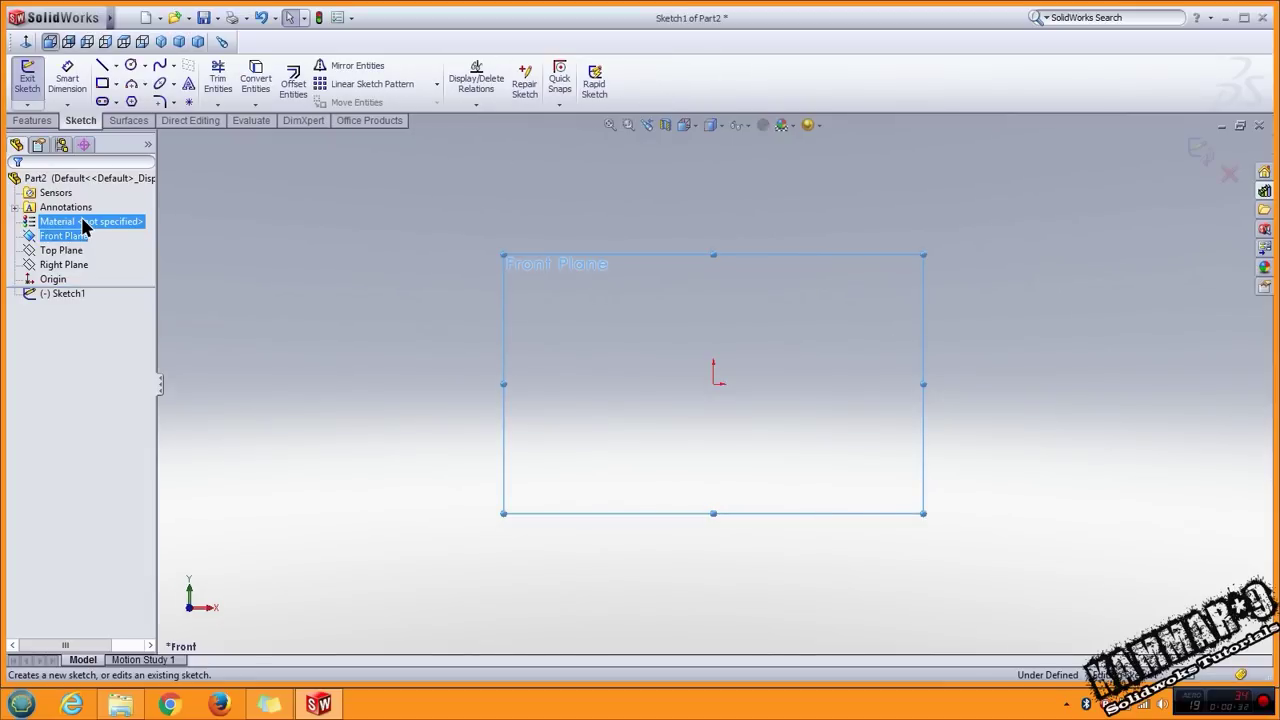
left_click(130, 66)
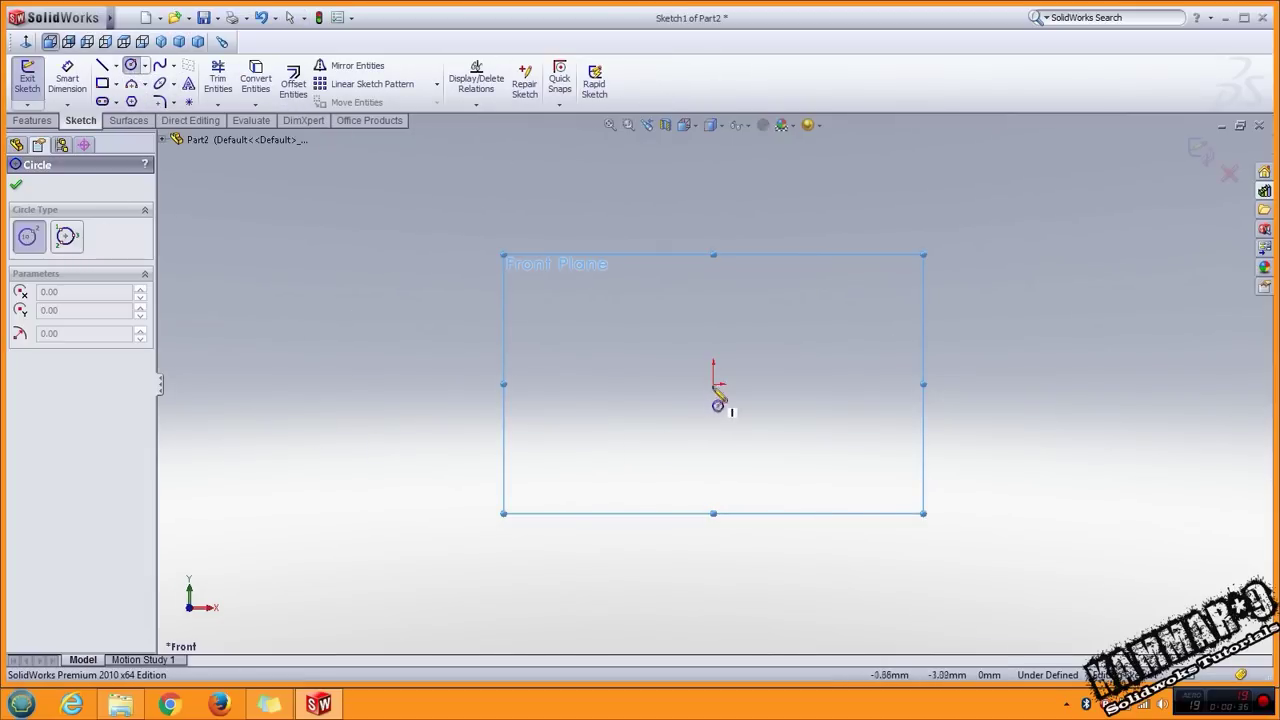
left_click(713, 383)
left_click(725, 518)
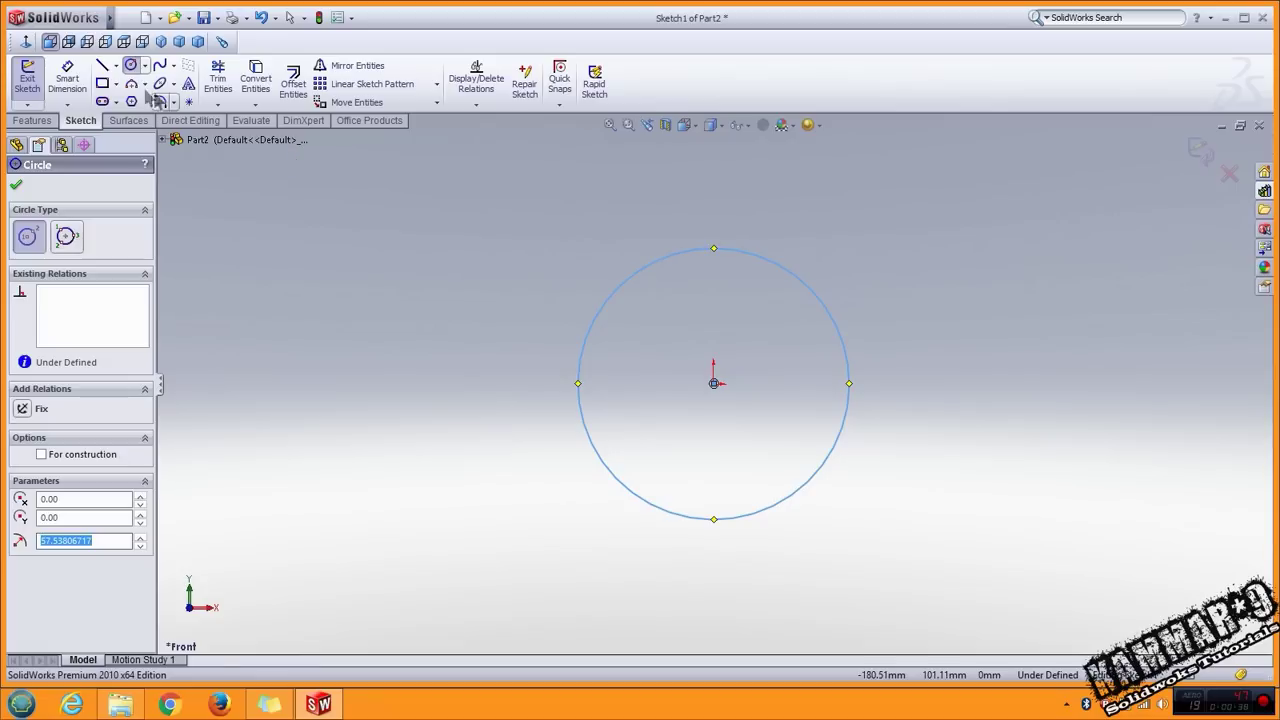
left_click(102, 83)
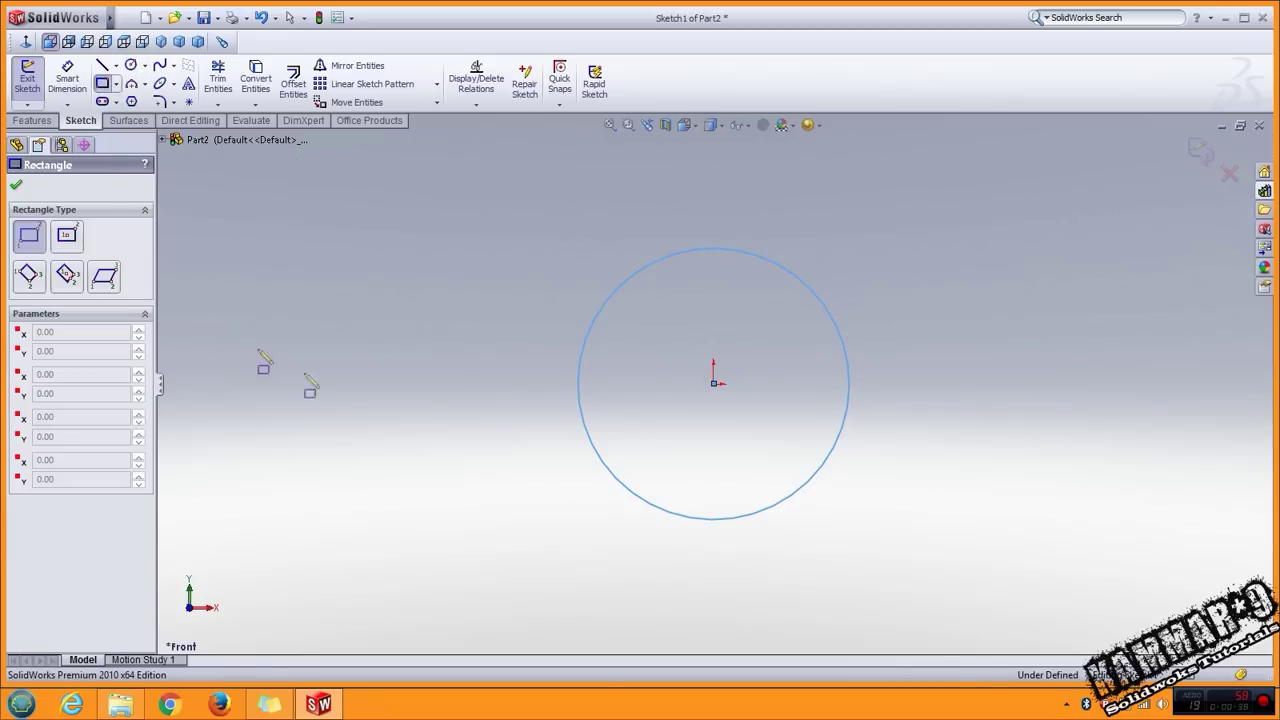
left_click(578, 383)
left_click(650, 192)
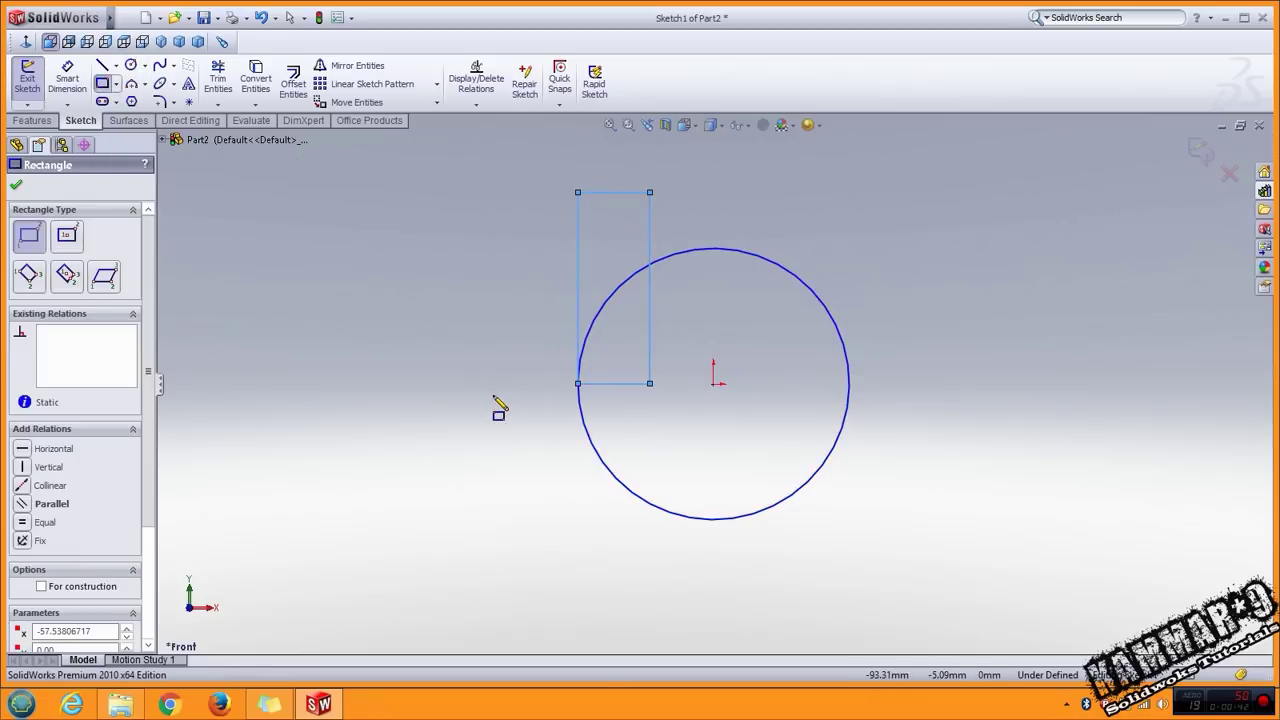
key("Escape")
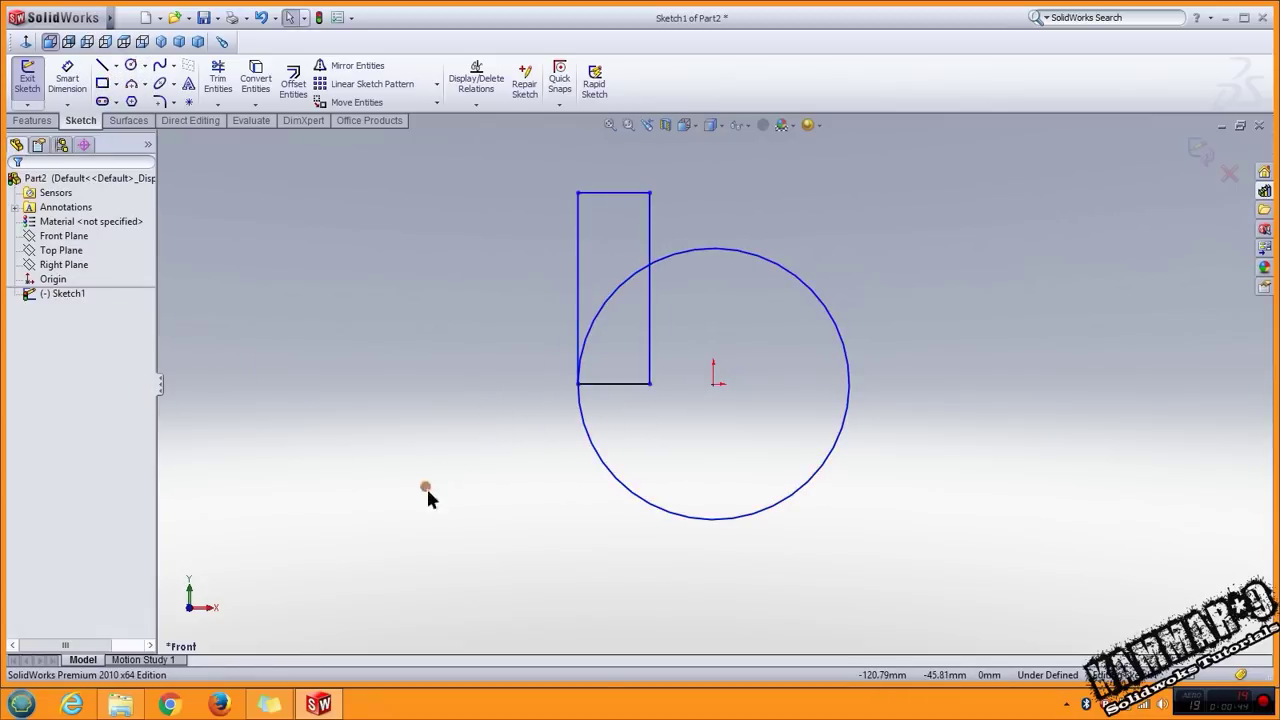
Dimension the circle to Ø90 and the rectangle to 30 wide by 60 high.
right_click_drag(429, 491, 443, 349)
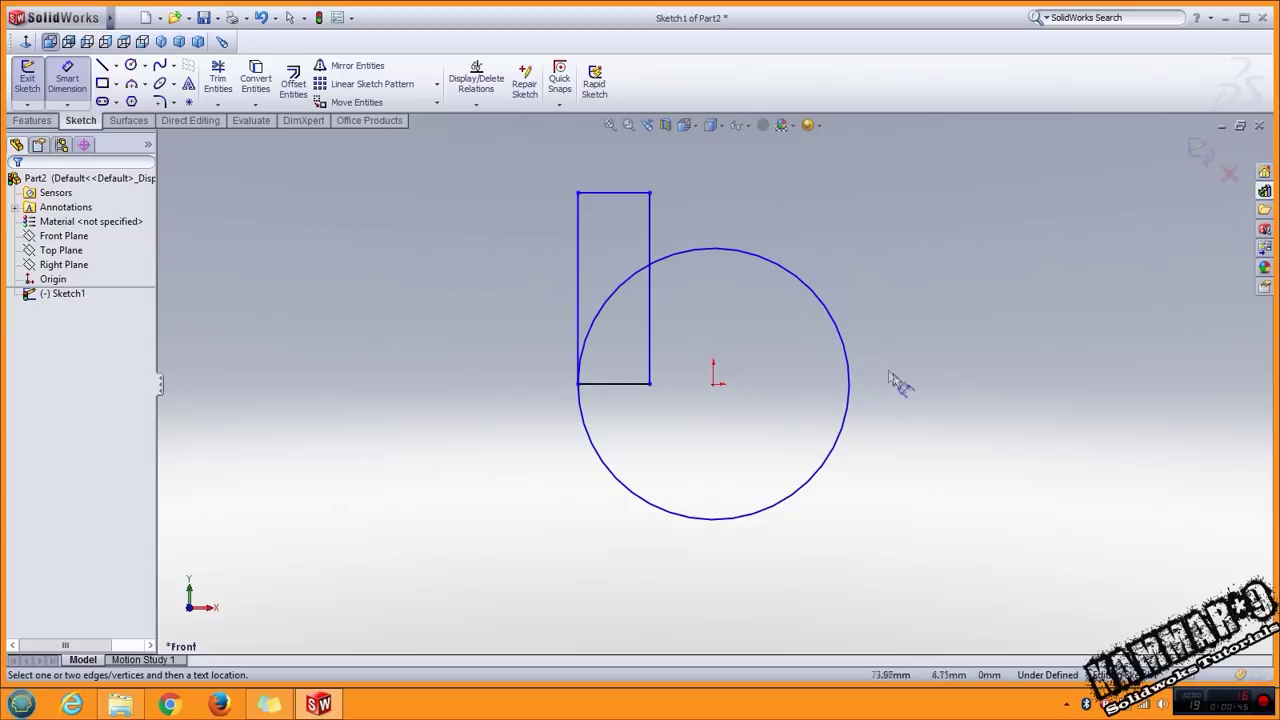
left_click(849, 360)
left_click(923, 375)
type("90")
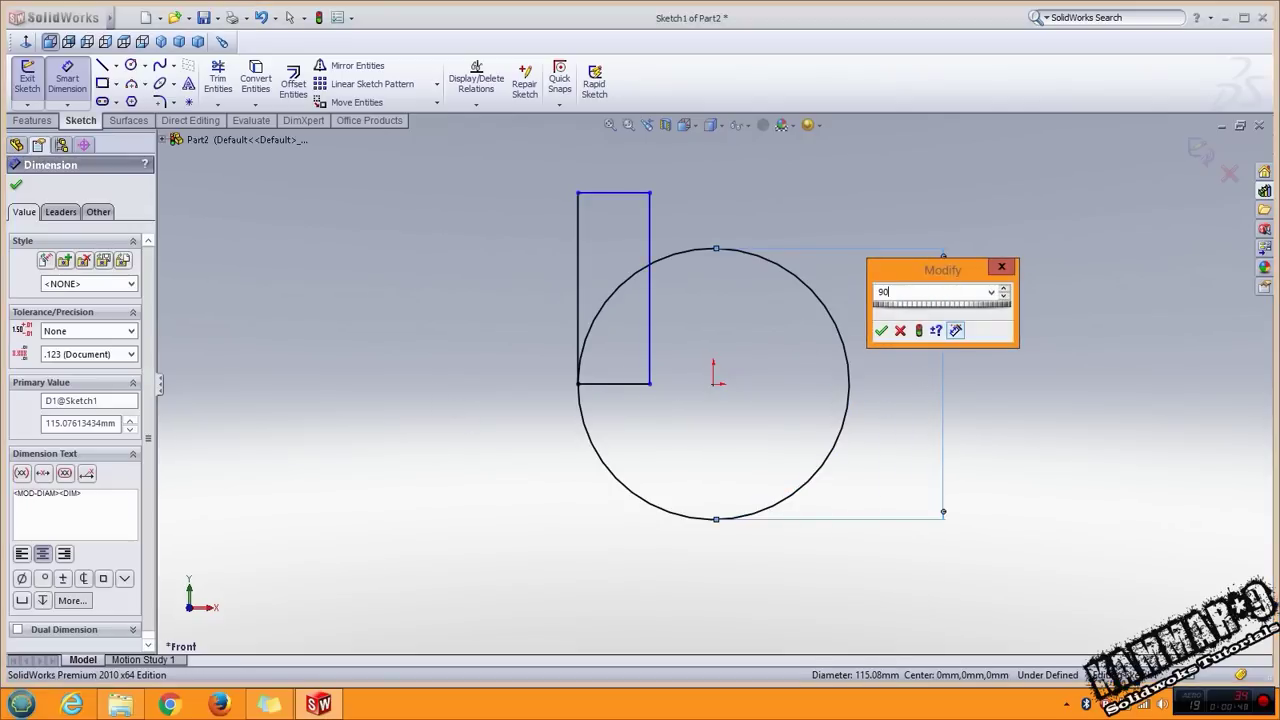
key("Return")
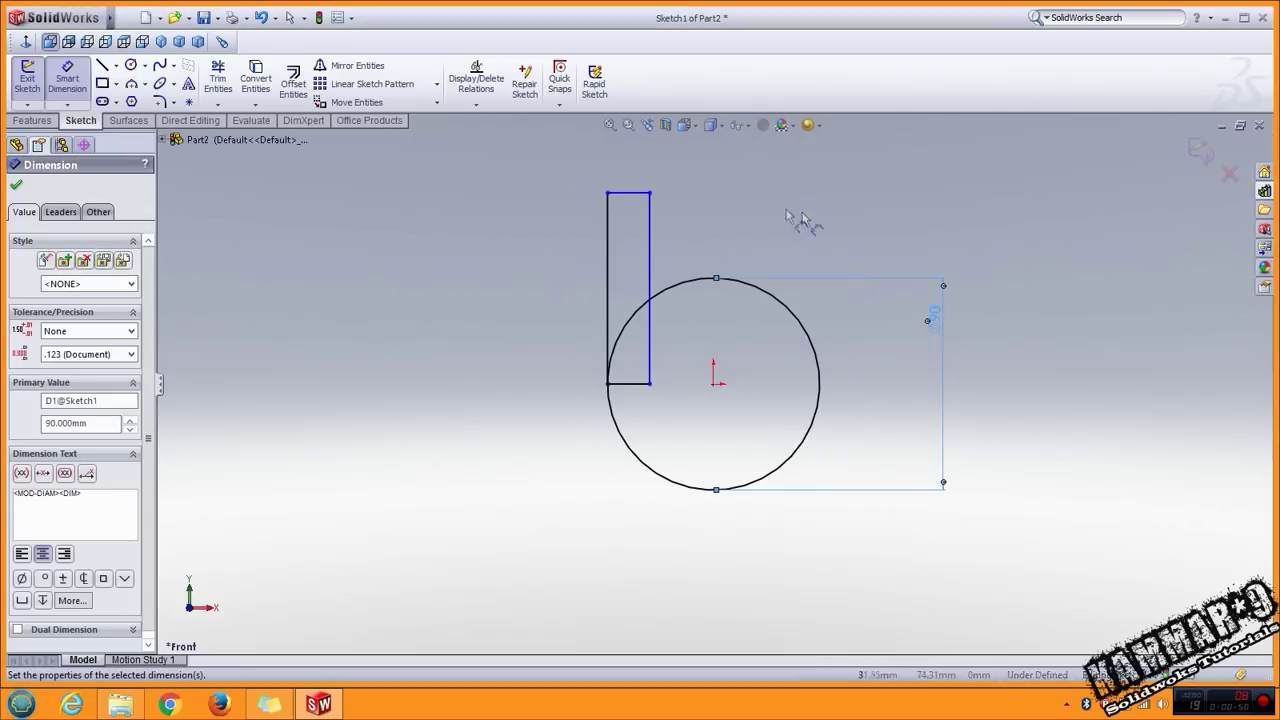
left_click(628, 192)
left_click(630, 166)
type("30")
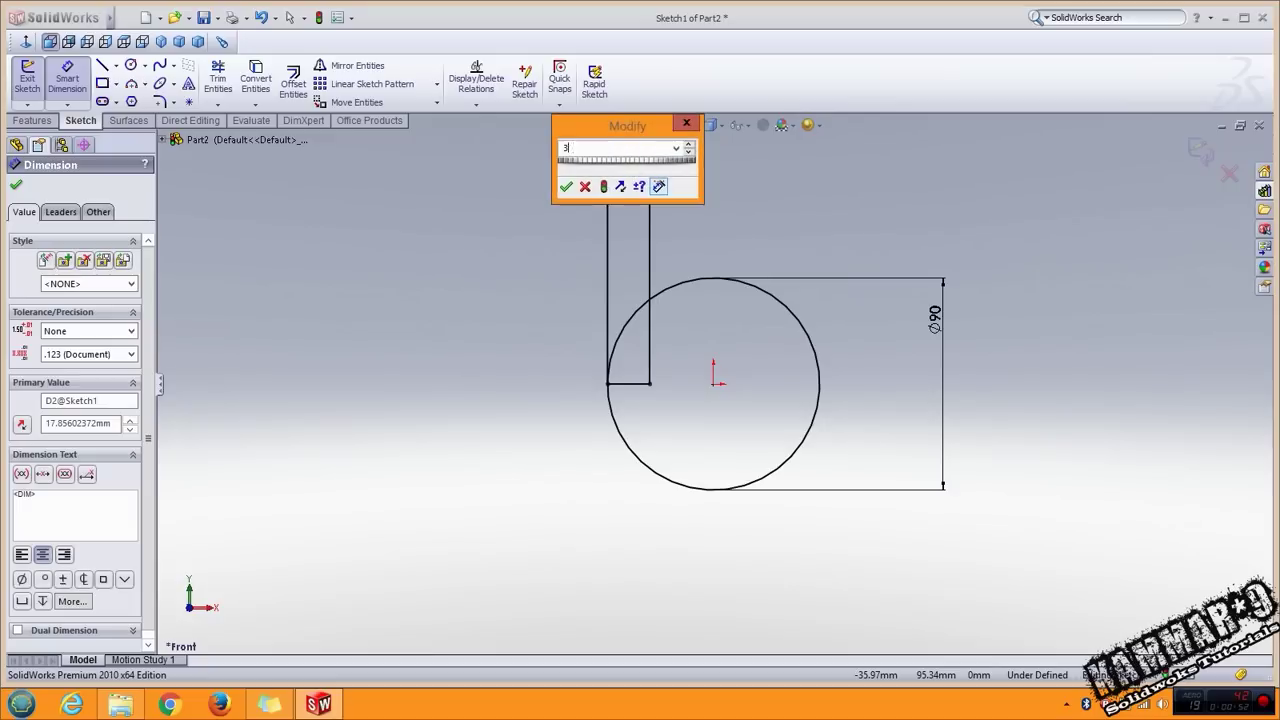
key("Return")
left_click(608, 270)
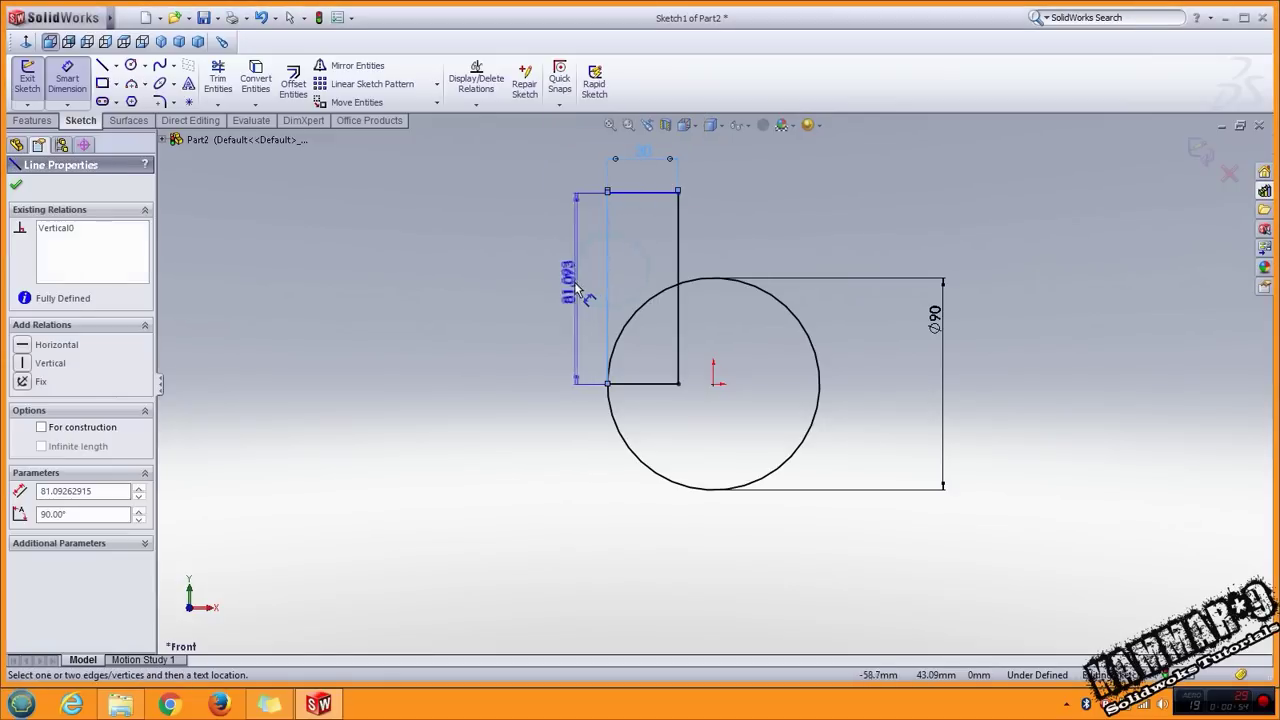
left_click(572, 285)
type("60")
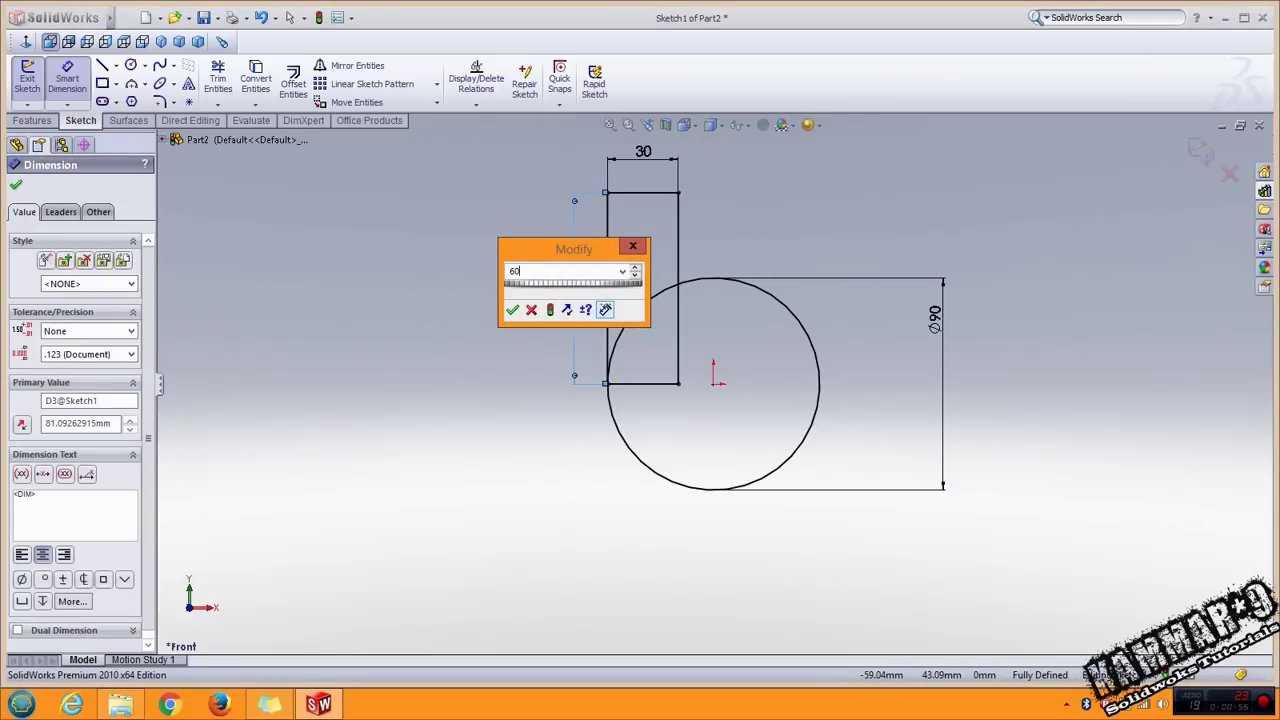
key("Return")
left_click(360, 348)
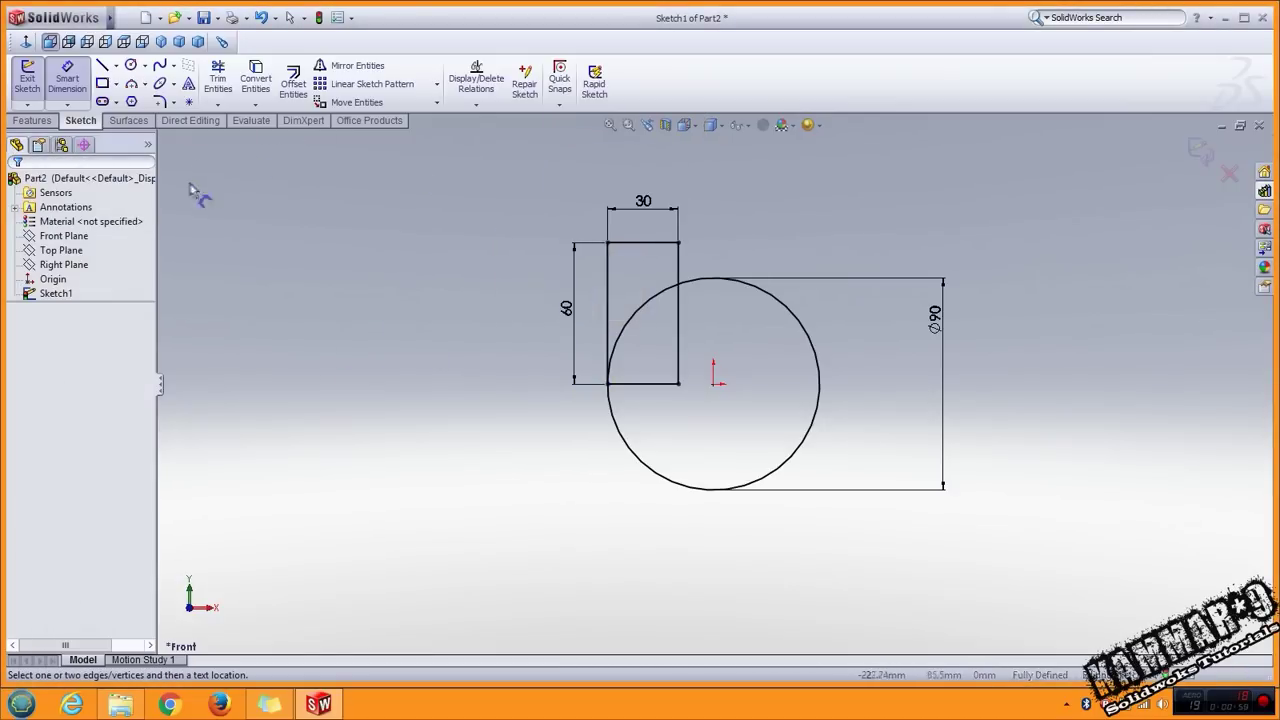
Trim away the rectangle's bottom edge and the overlapping inner arc.
left_click(218, 80)
mouse_move(663, 466)
left_mouse_down()
mouse_move(675, 420)
mouse_move(649, 286)
mouse_move(666, 320)
left_mouse_up()
key("Escape")
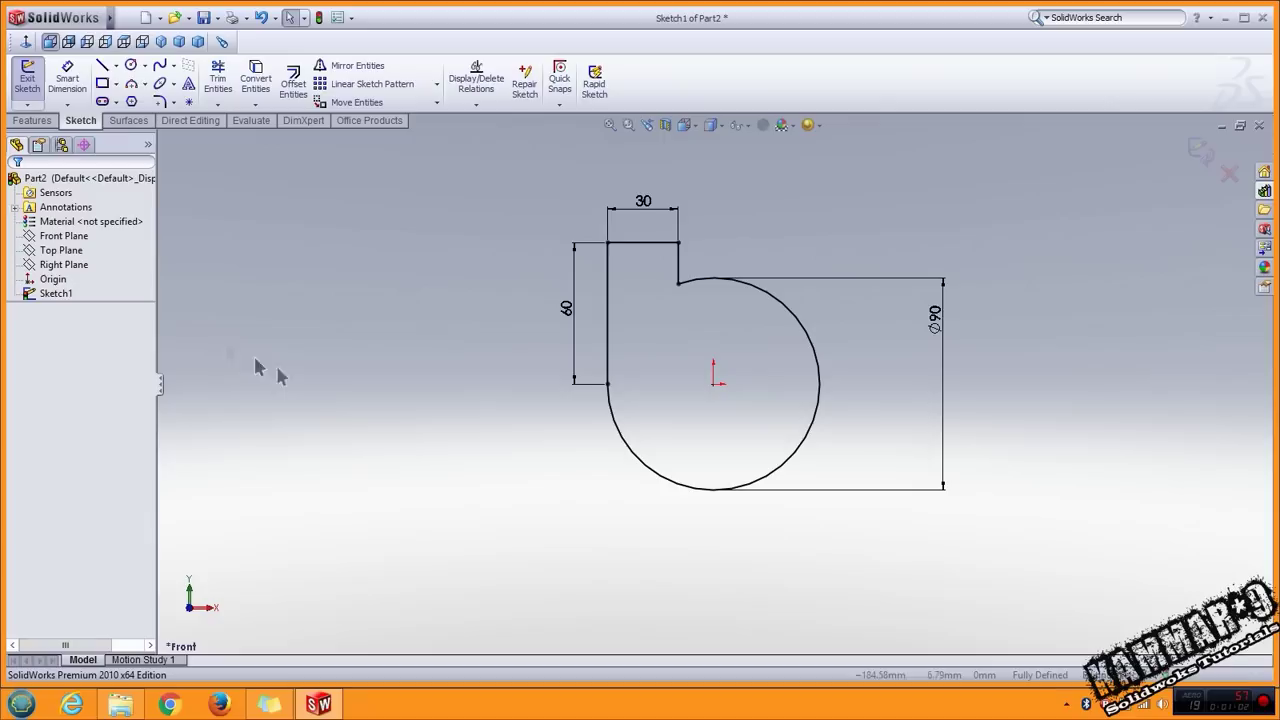
Extrude the outline 30 mm into a solid.
left_click(32, 120)
left_click(33, 80)
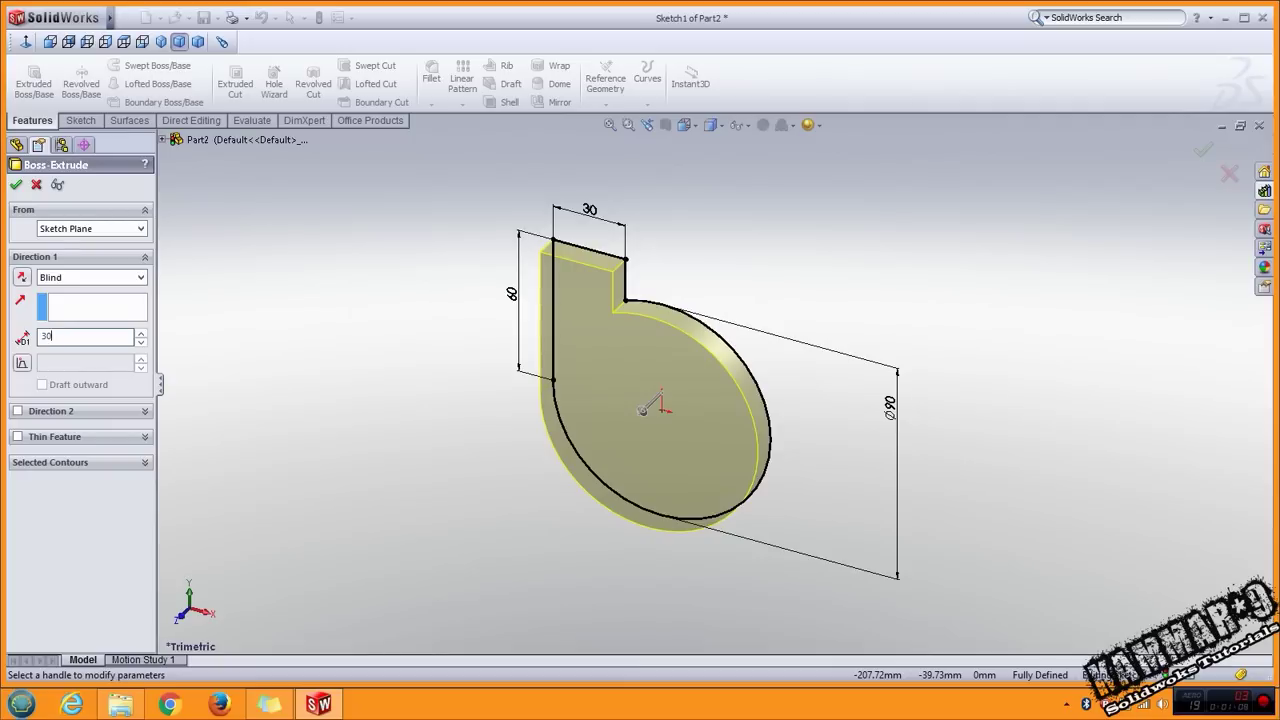
key("Return")
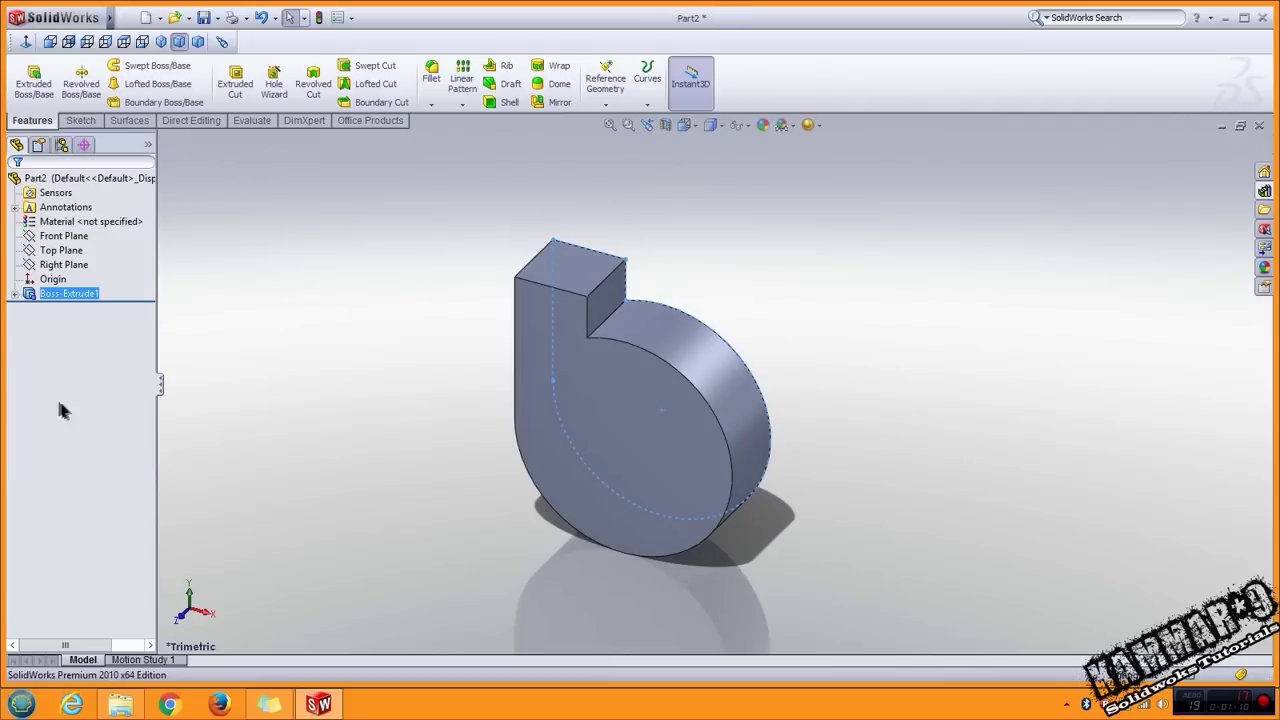
Sketch a circle centred on the front face and dimension it to Ø45.
left_click(393, 422)
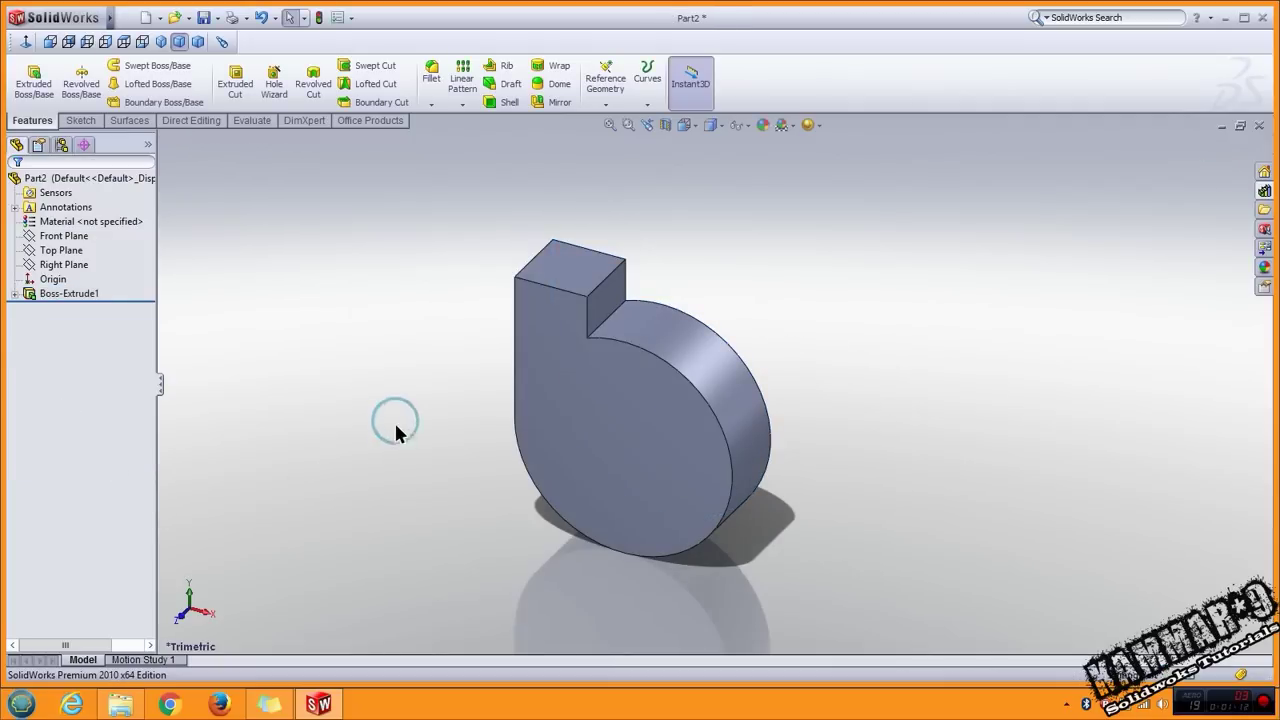
left_click(612, 428)
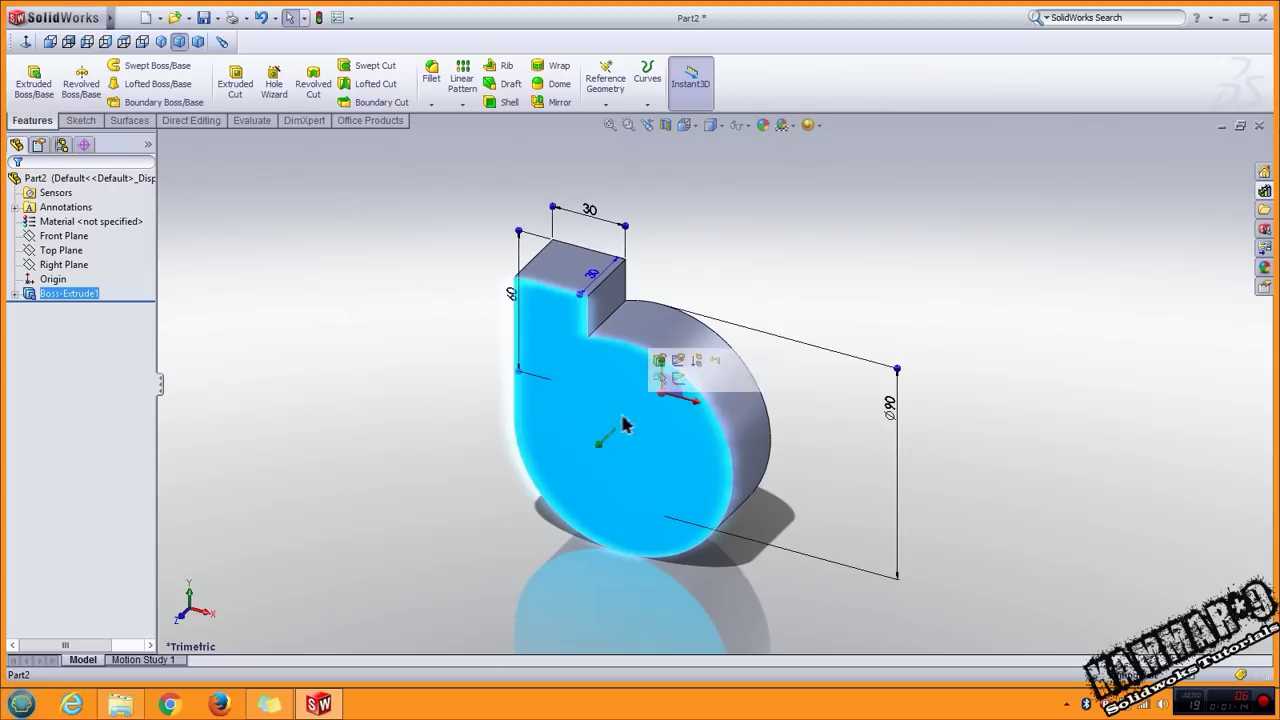
left_click(678, 378)
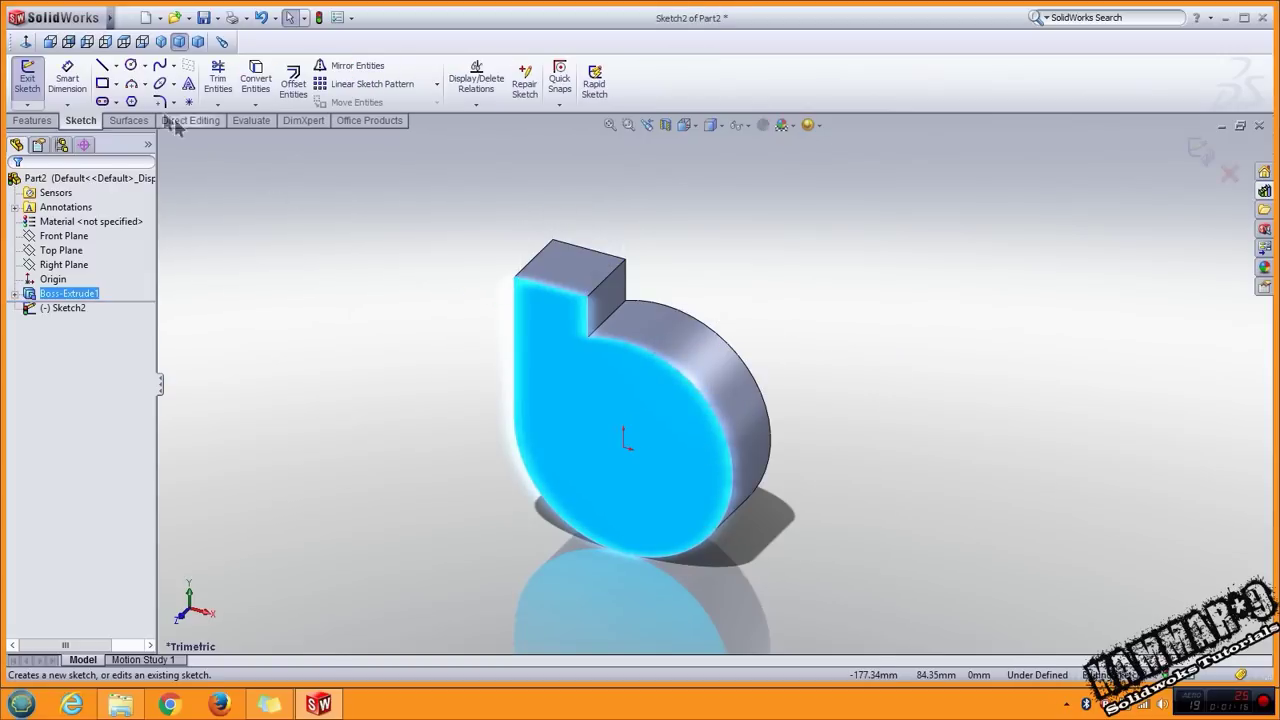
left_click(130, 66)
left_click_drag(623, 447, 655, 500)
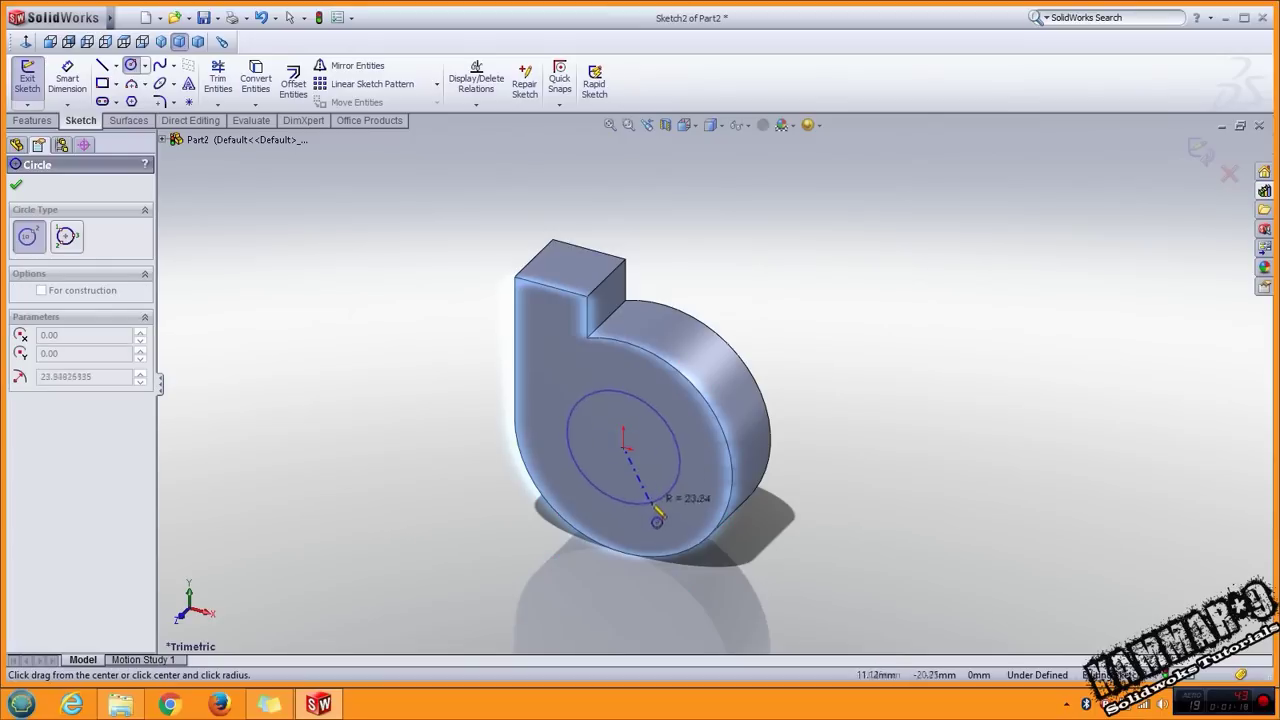
left_click(67, 80)
left_click(572, 415)
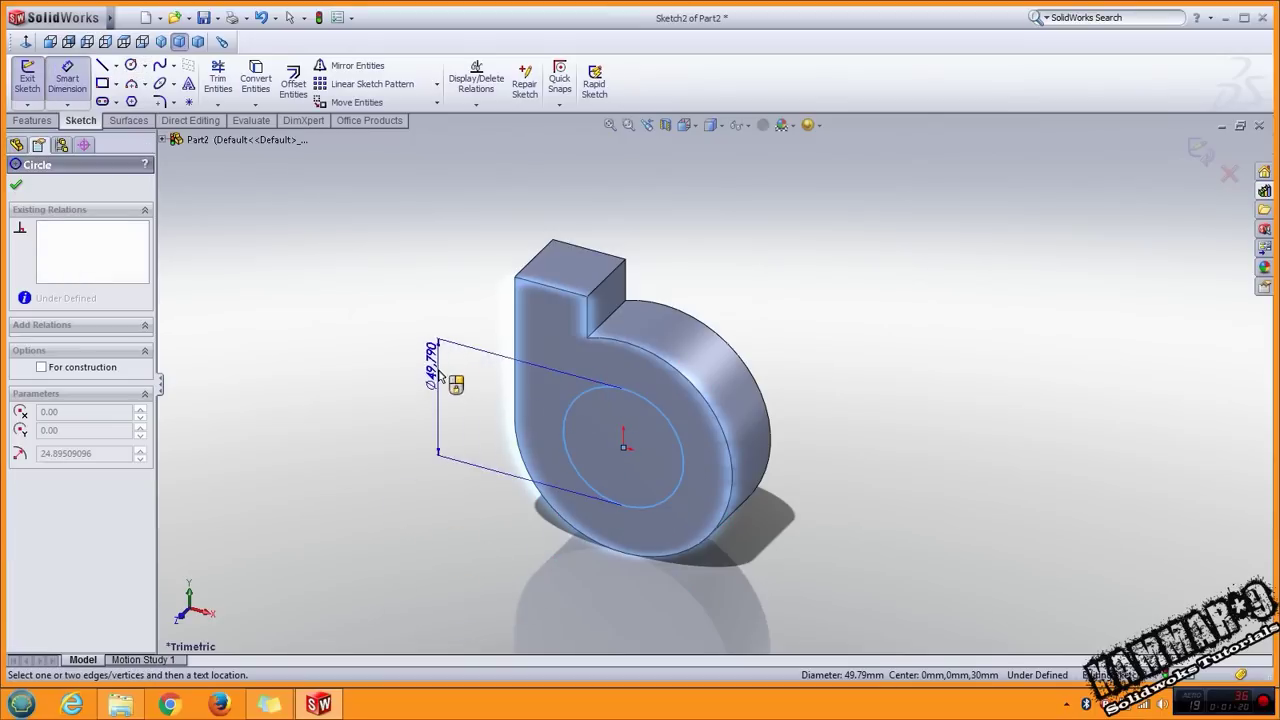
left_click(441, 372)
type("45")
key("Return")
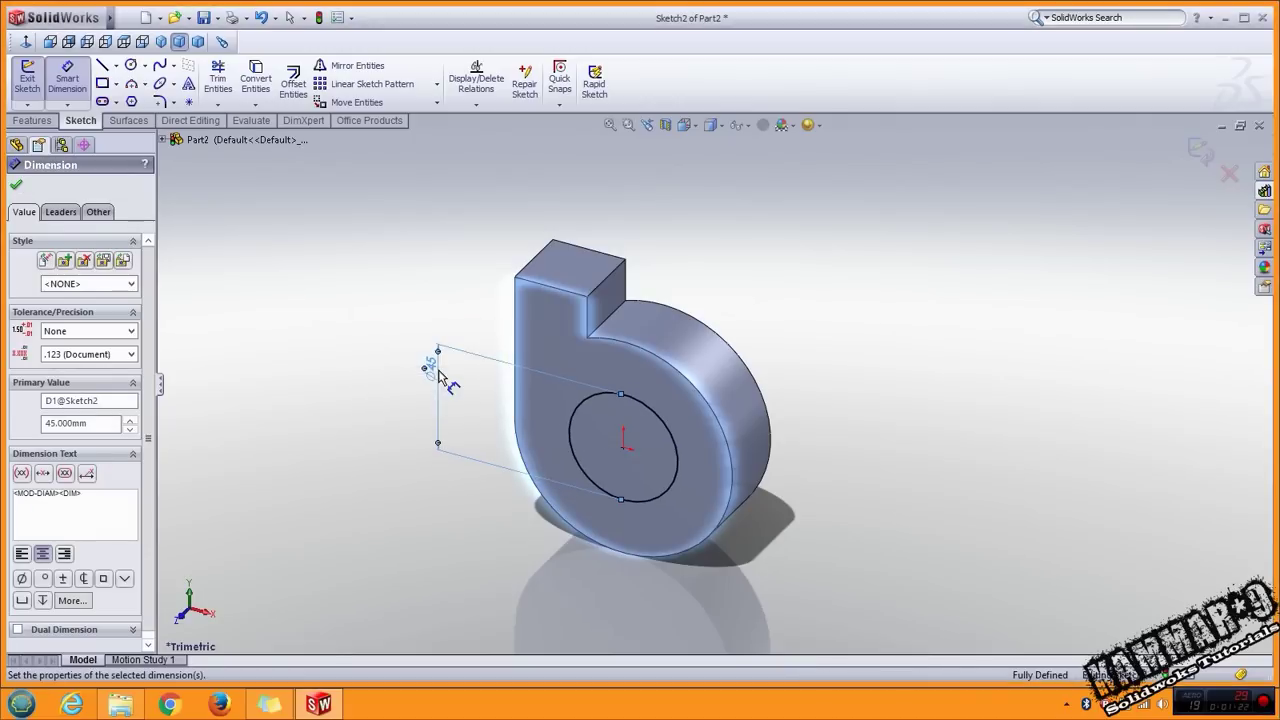
Cut the Ø45 circle 15 mm deep into the front face.
left_click(32, 120)
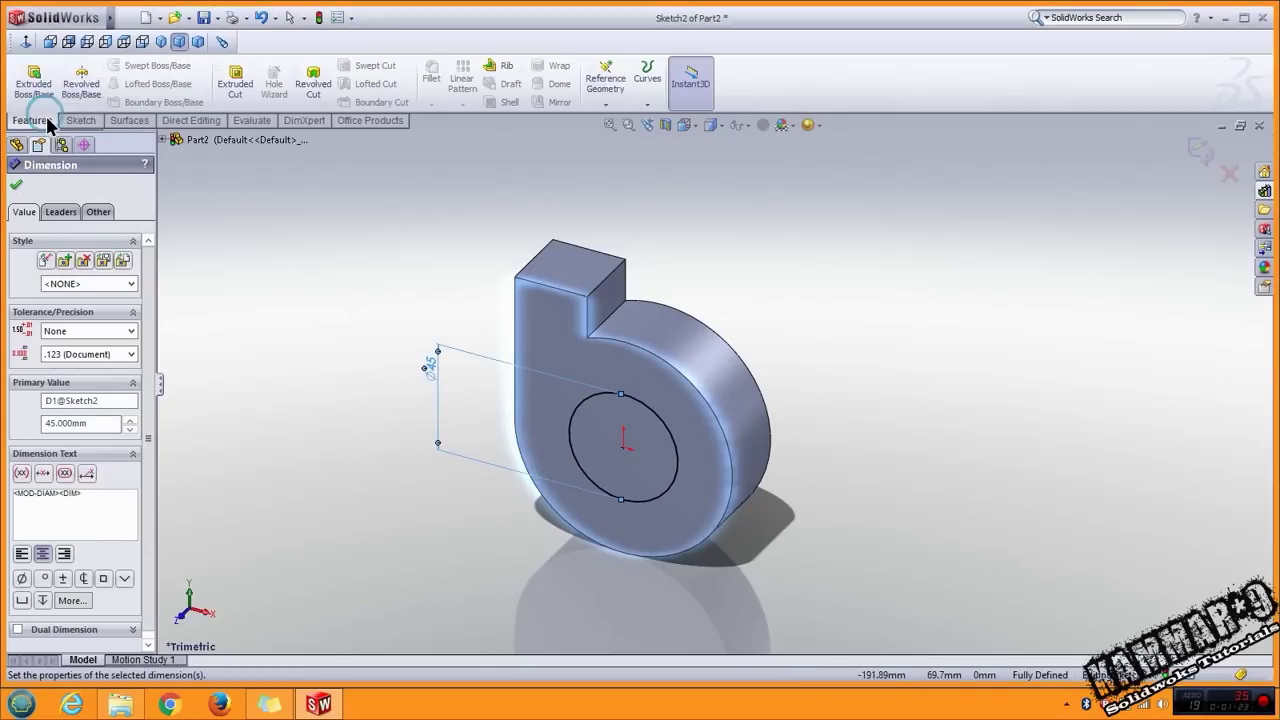
left_click(236, 84)
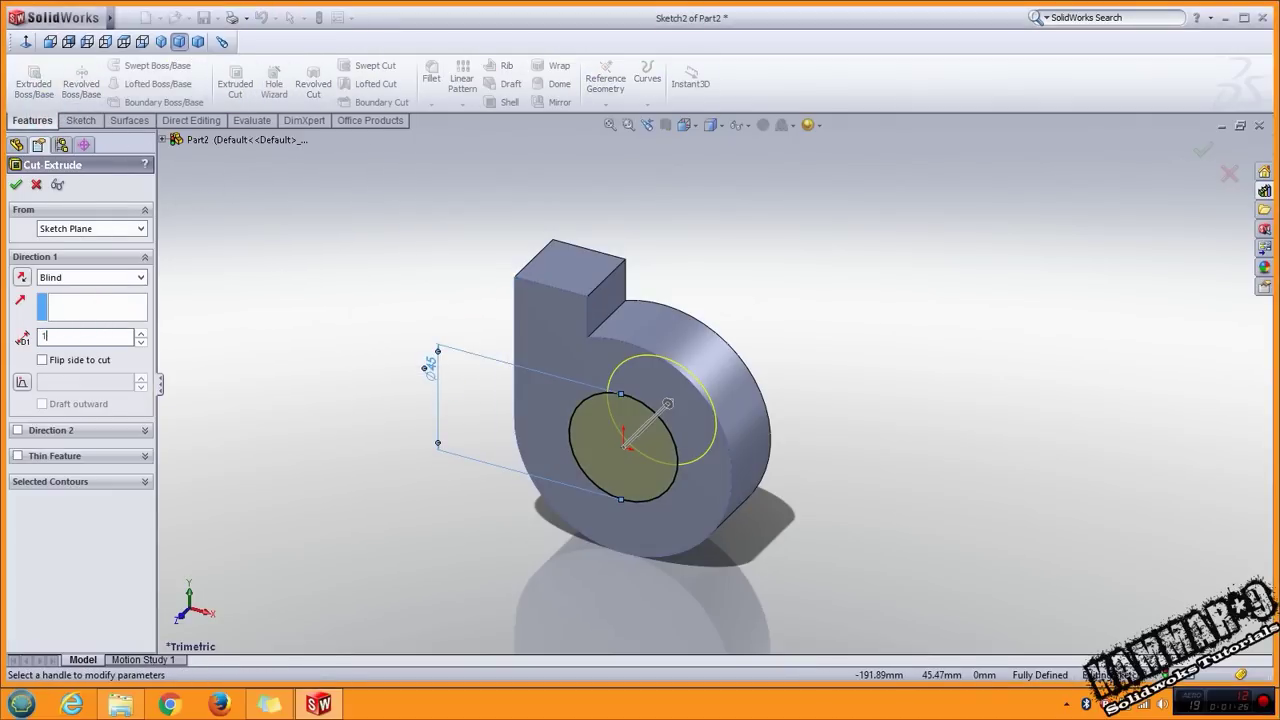
key("Return")
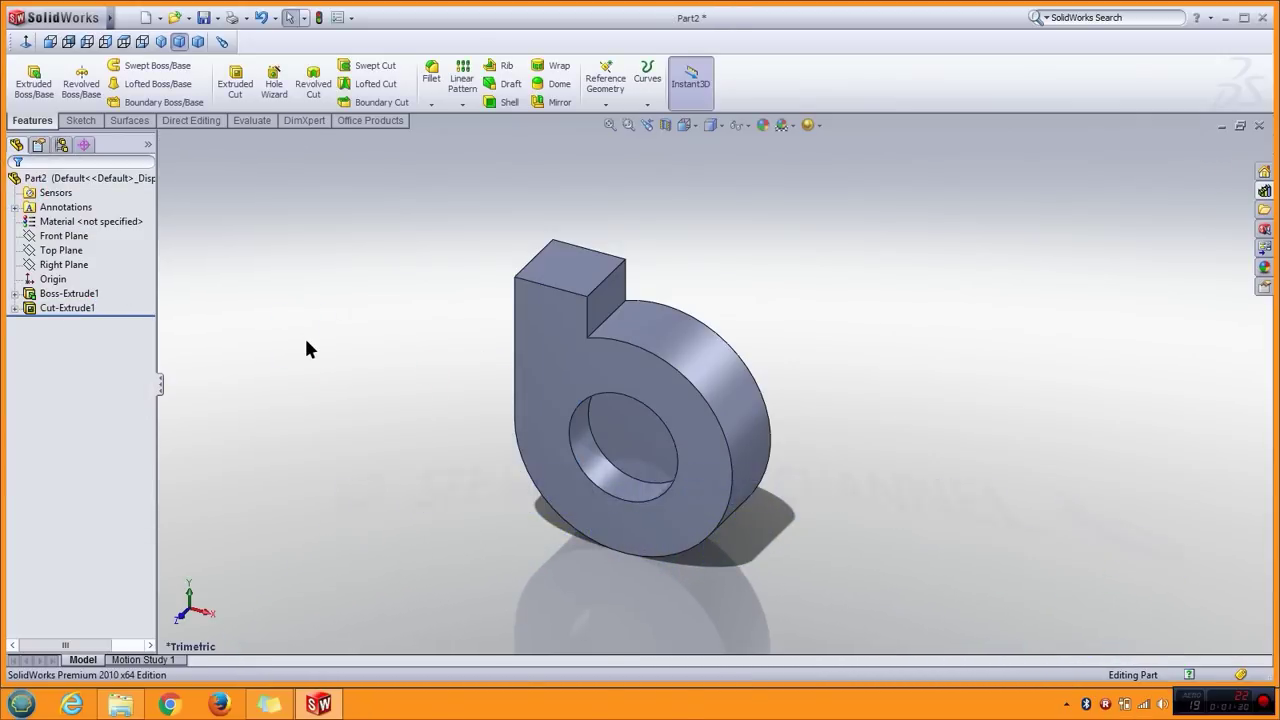
Fillet the casing's outer front edge and the inlet's inner circular edge at 10 mm.
left_click(366, 398)
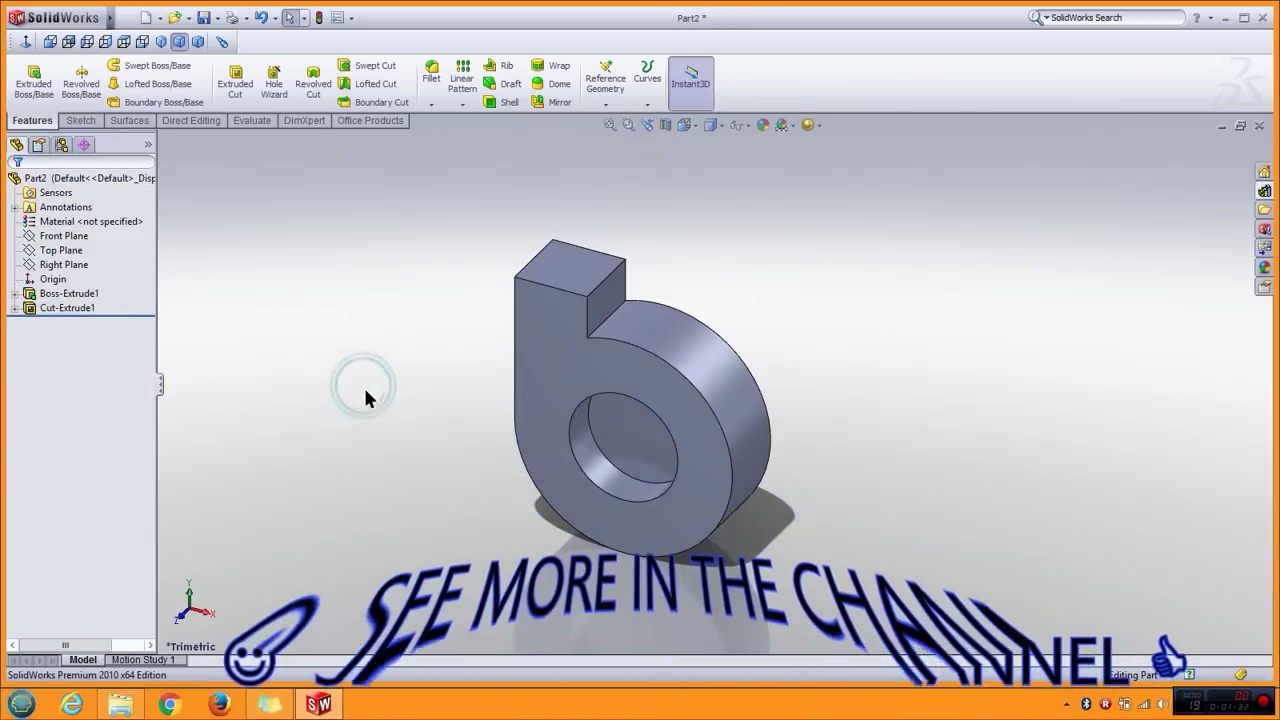
left_click(431, 76)
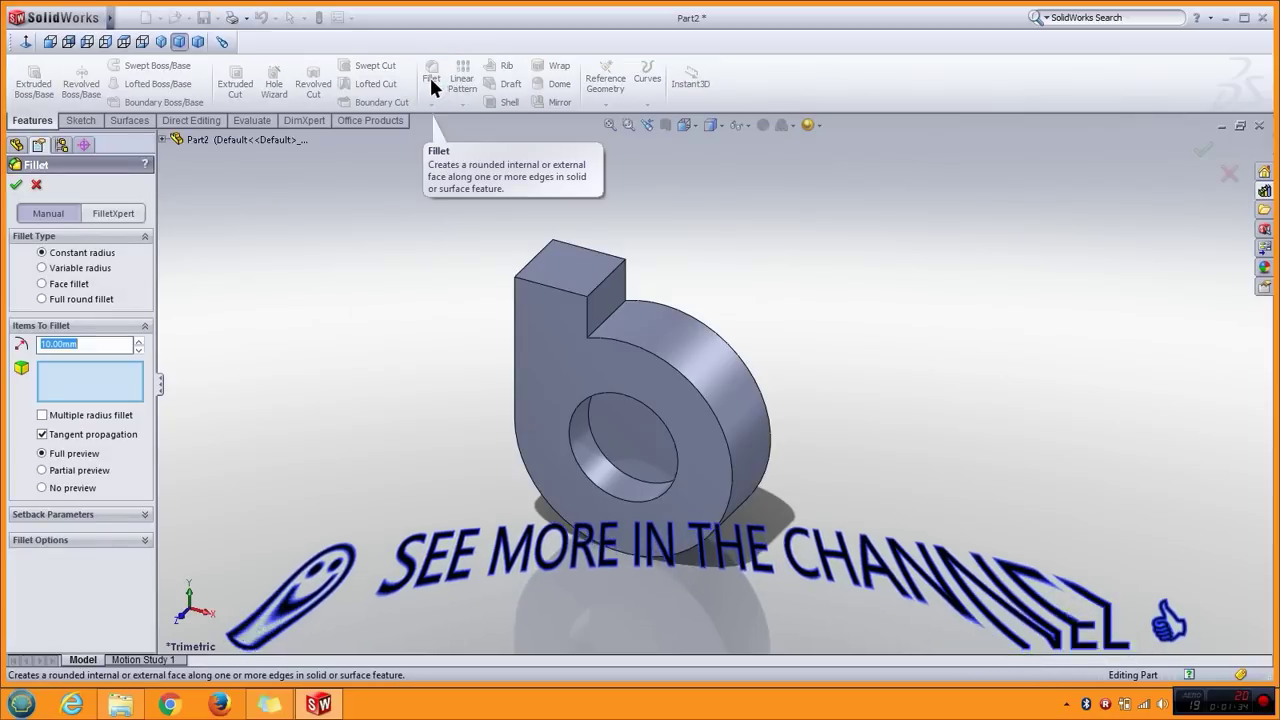
left_click(79, 344)
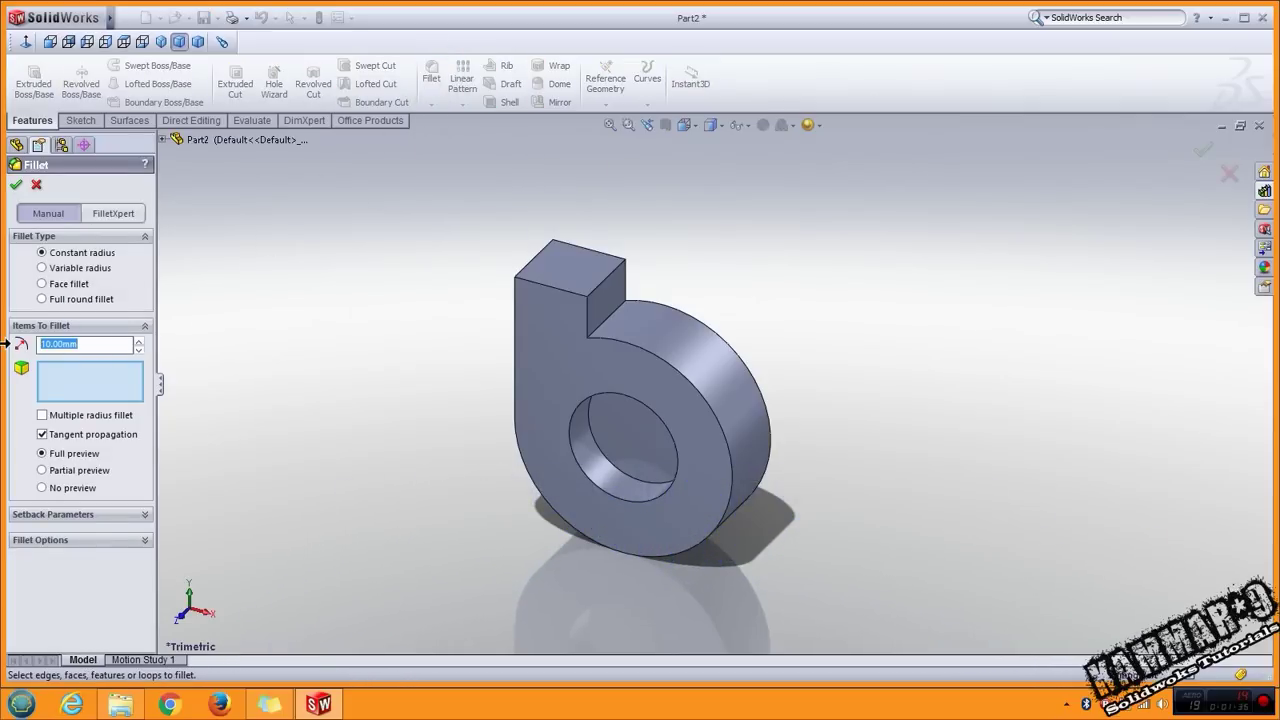
left_click(619, 342)
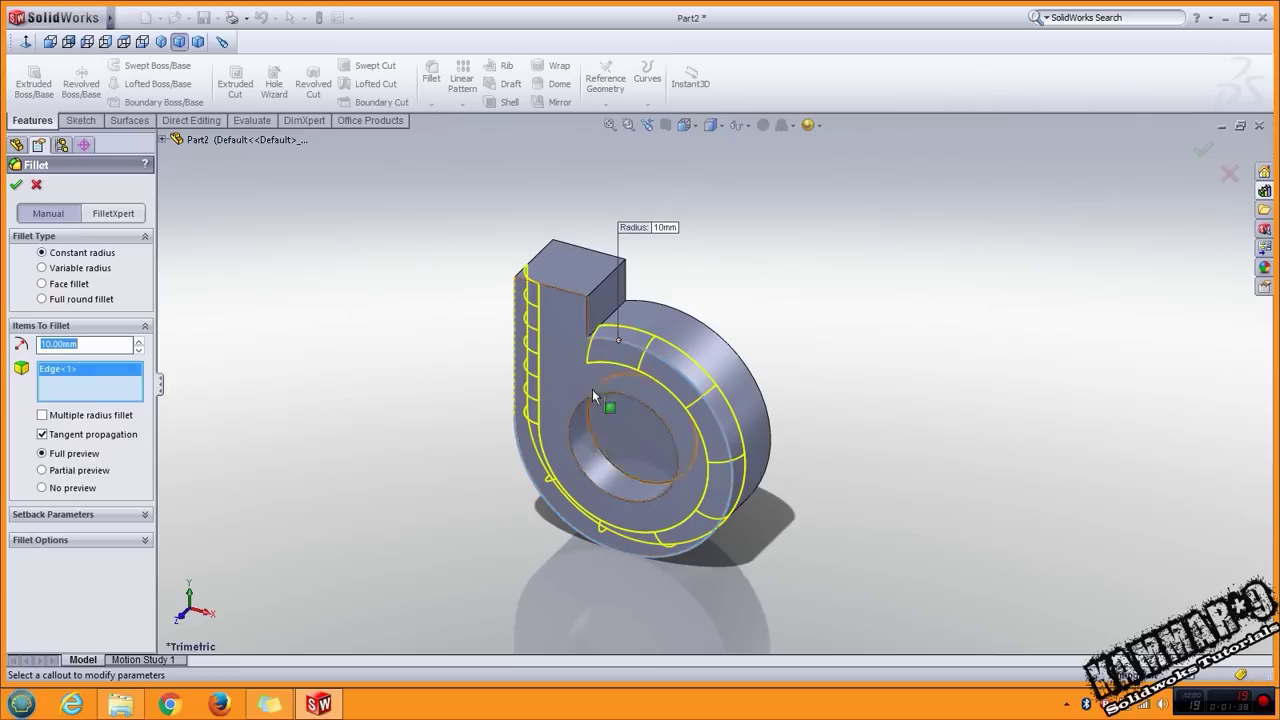
left_click(590, 402)
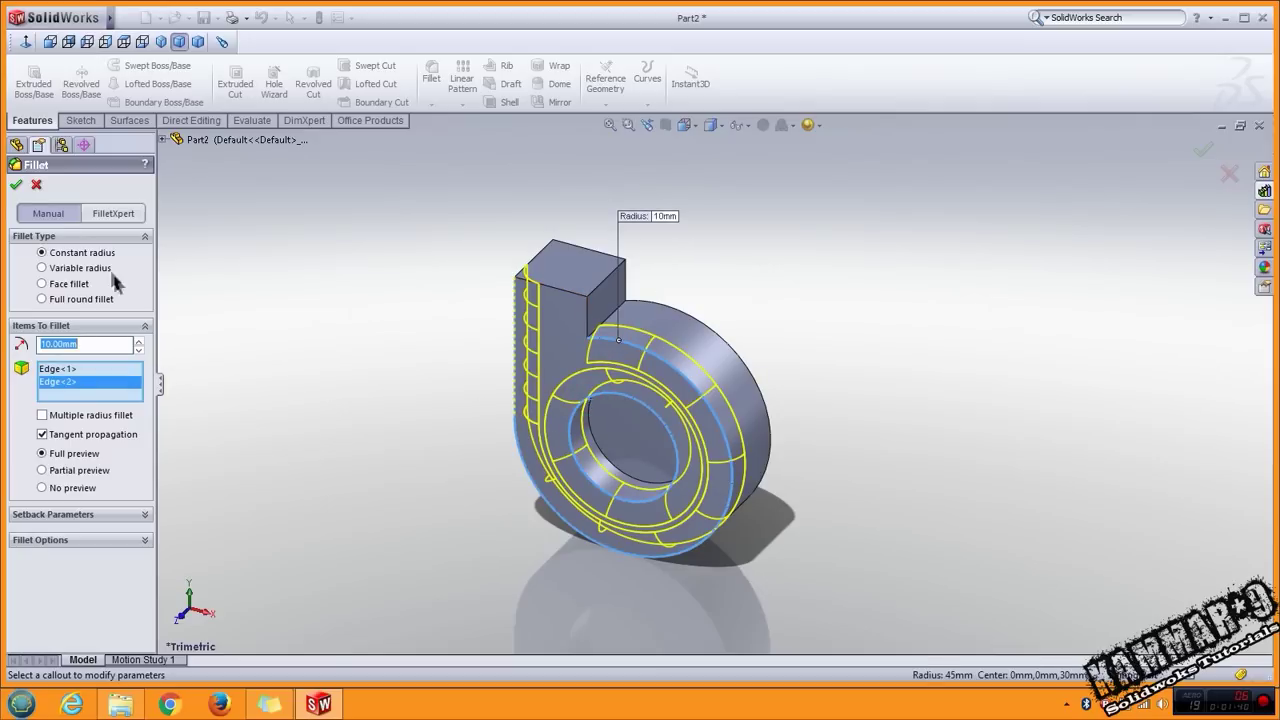
left_click(16, 186)
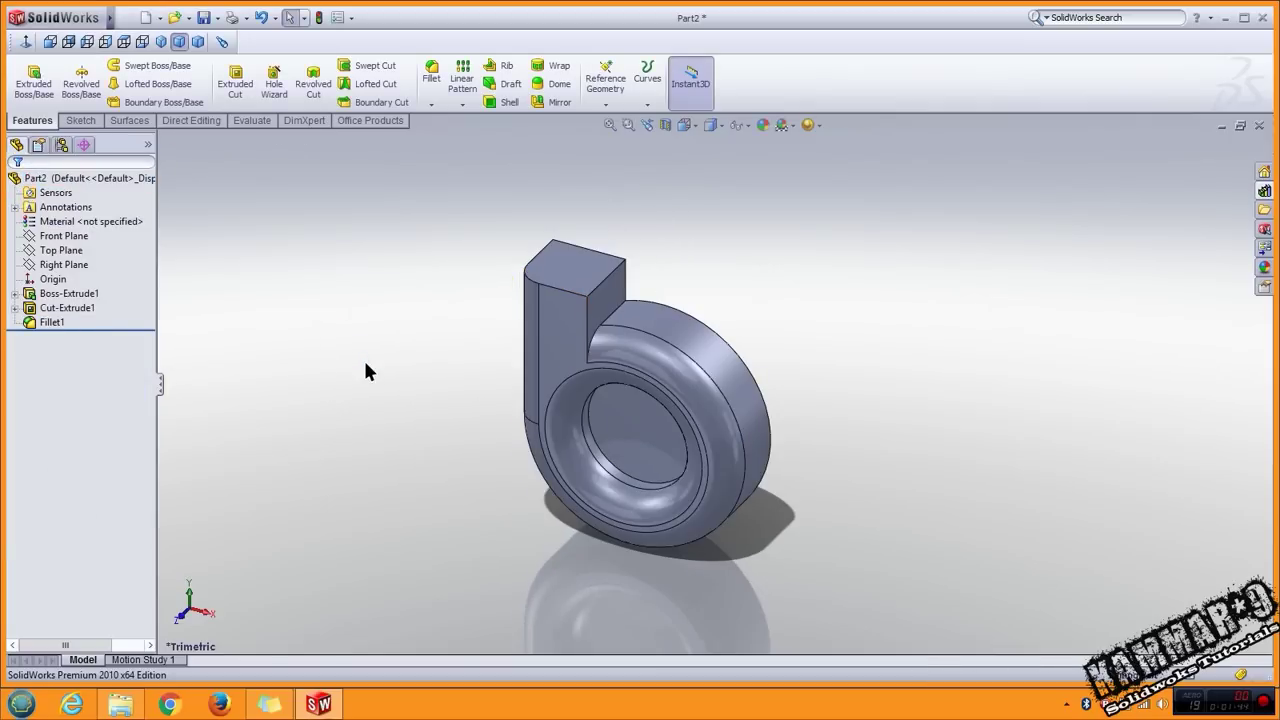
Sketch a circle at the origin on the inlet's flat face and dimension it to Ø40.
scroll(608, 526, "down", 2)
left_click(650, 395)
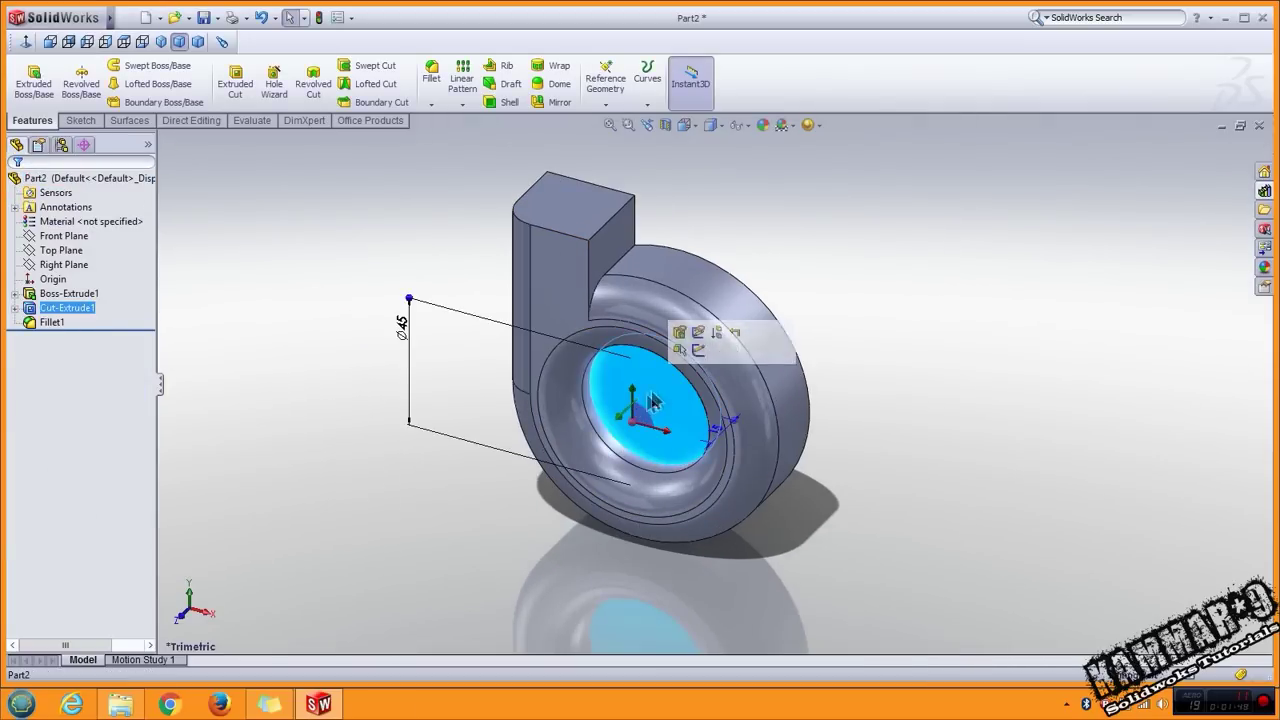
left_click(698, 350)
left_click(131, 67)
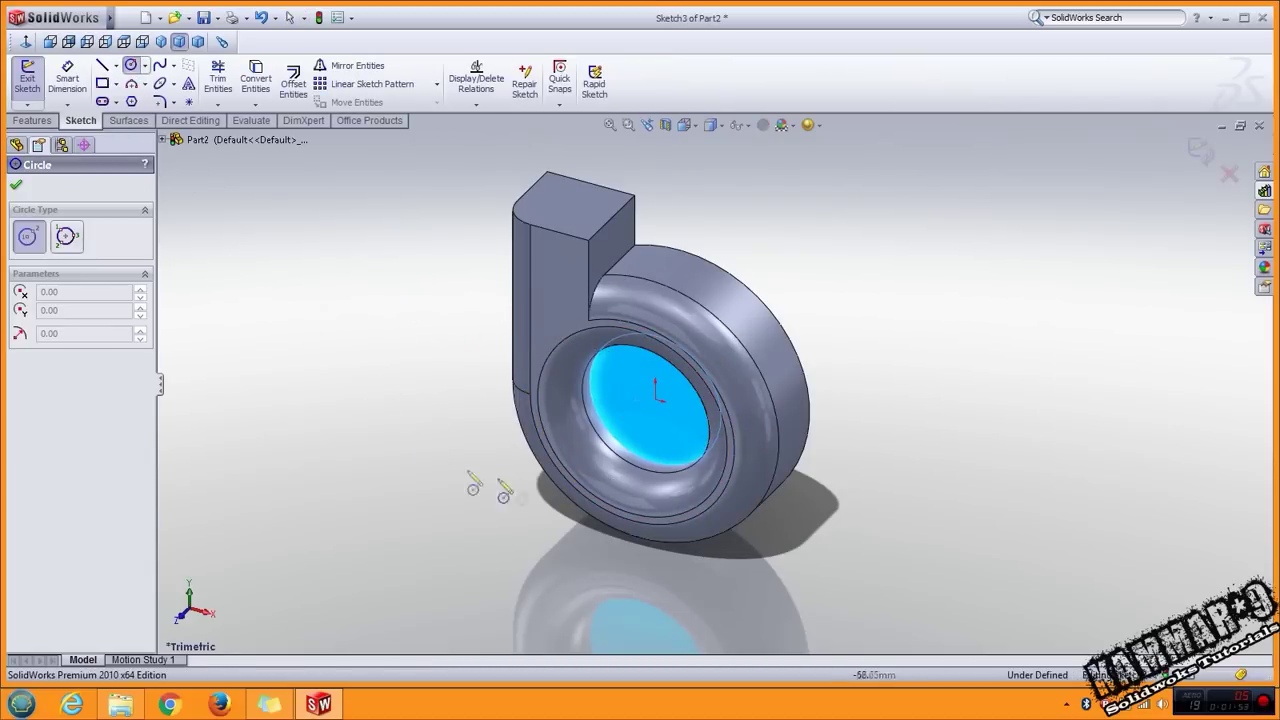
left_click(657, 402)
left_click(424, 423)
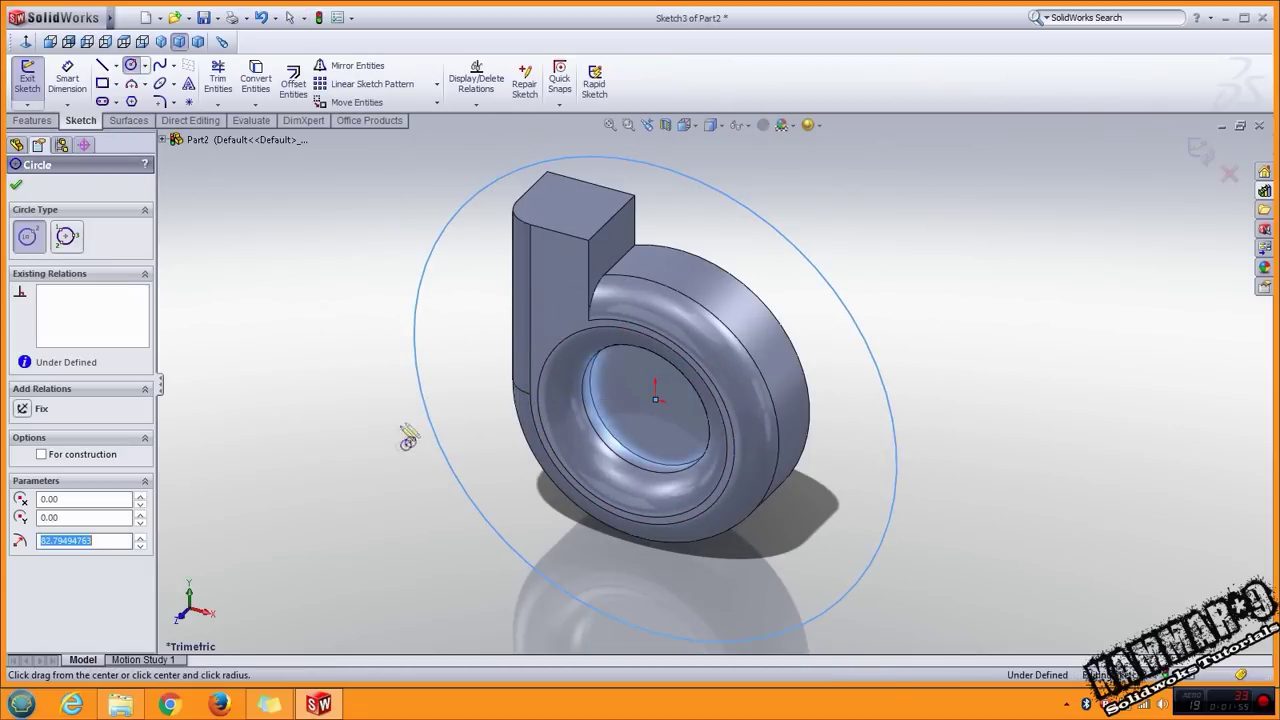
right_click_drag(309, 429, 294, 249)
left_click(417, 280)
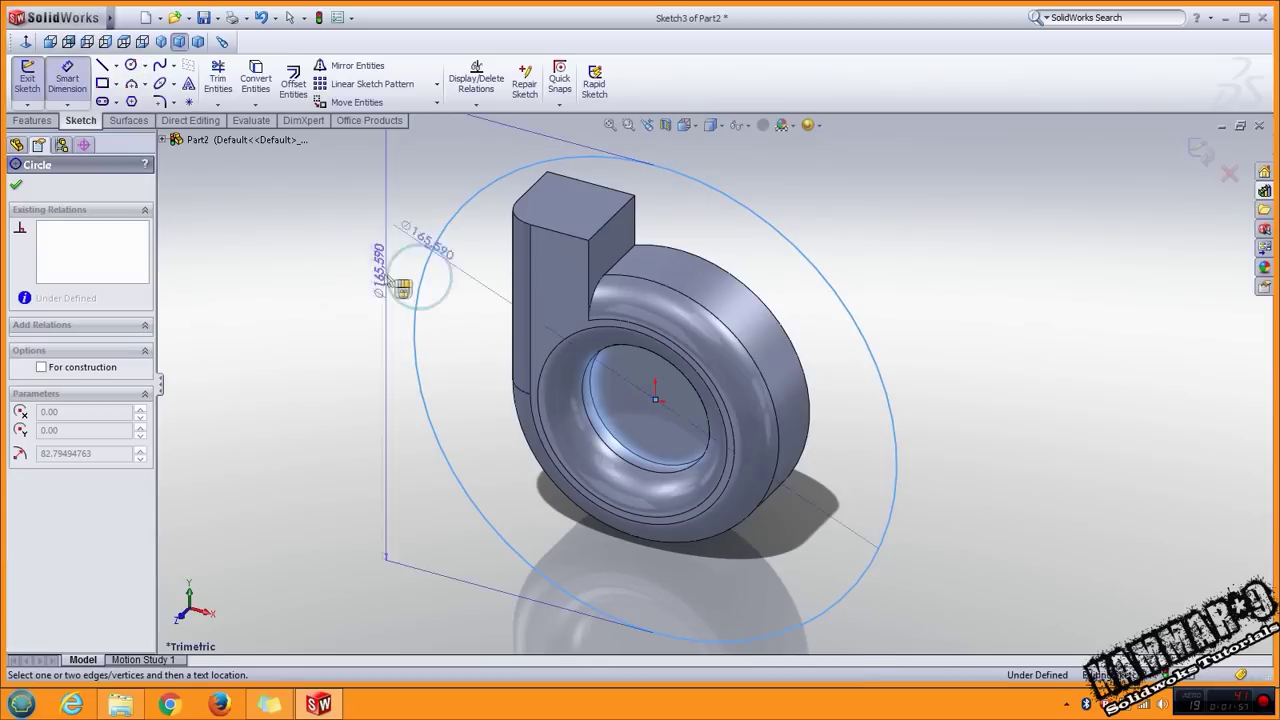
left_click(352, 268)
type("40")
key("Return")
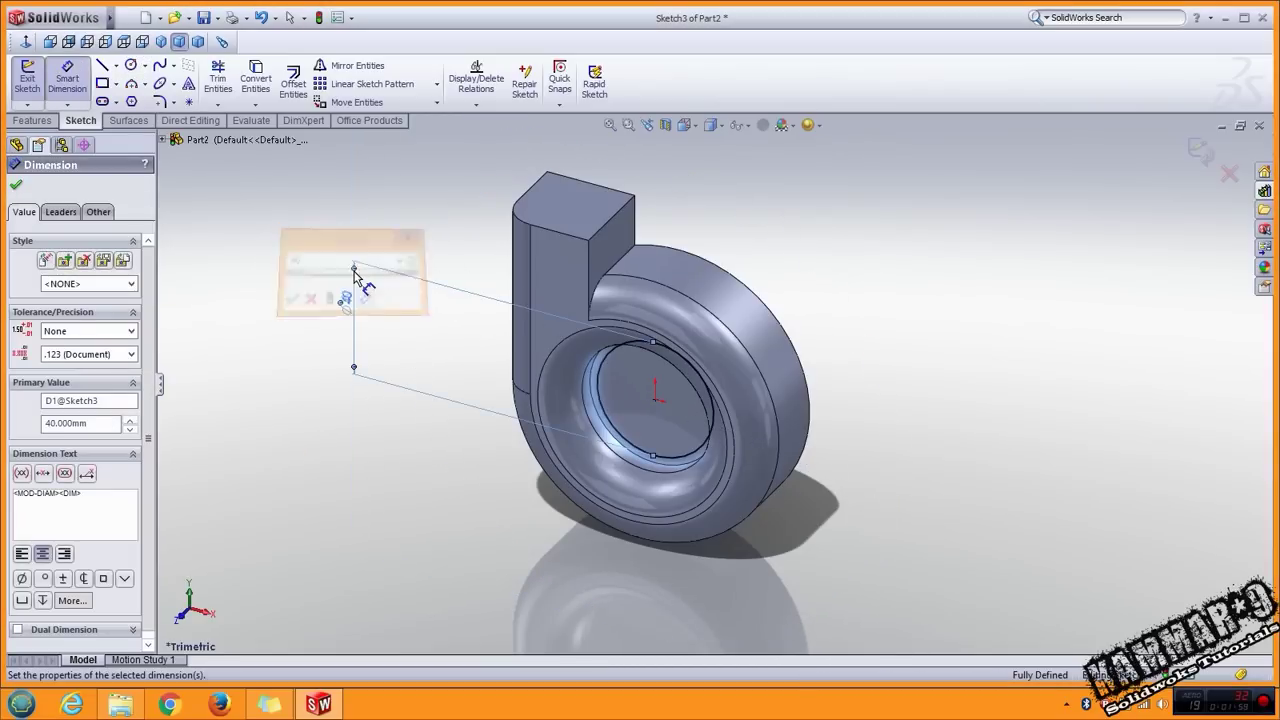
Extrude the Ø40 circle 15 mm into a cylindrical hub.
left_click(33, 120)
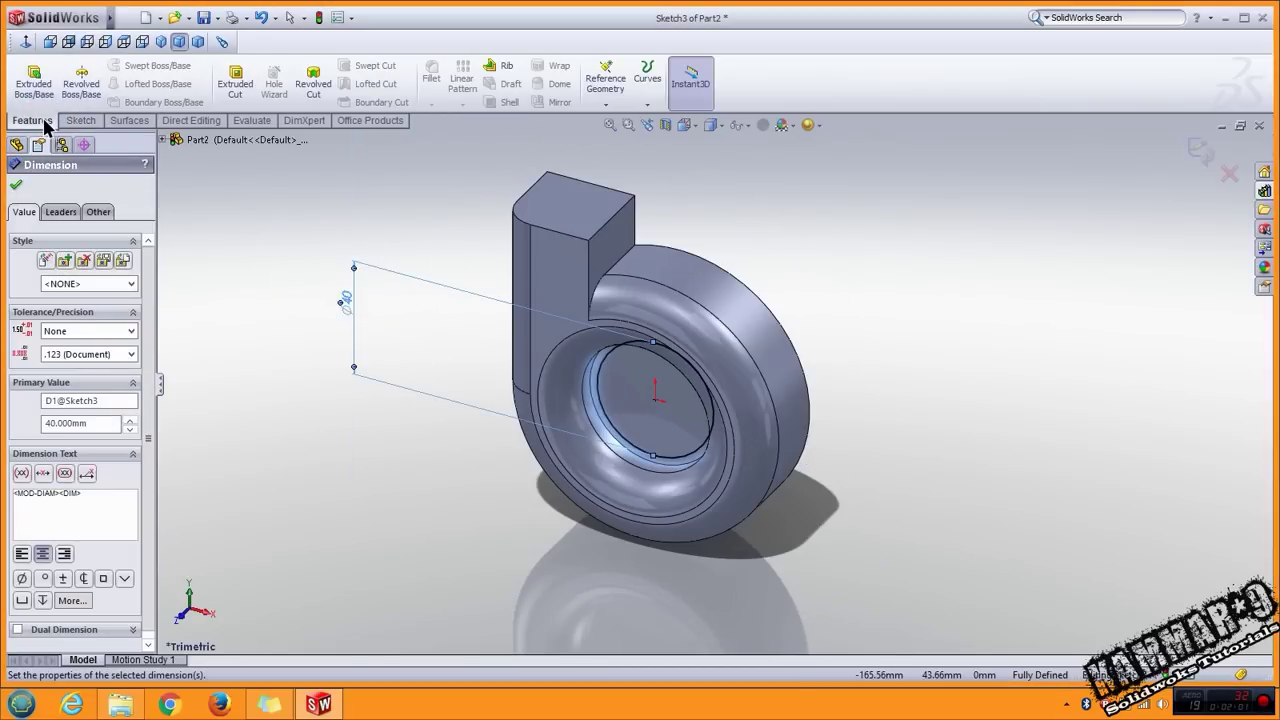
left_click(34, 80)
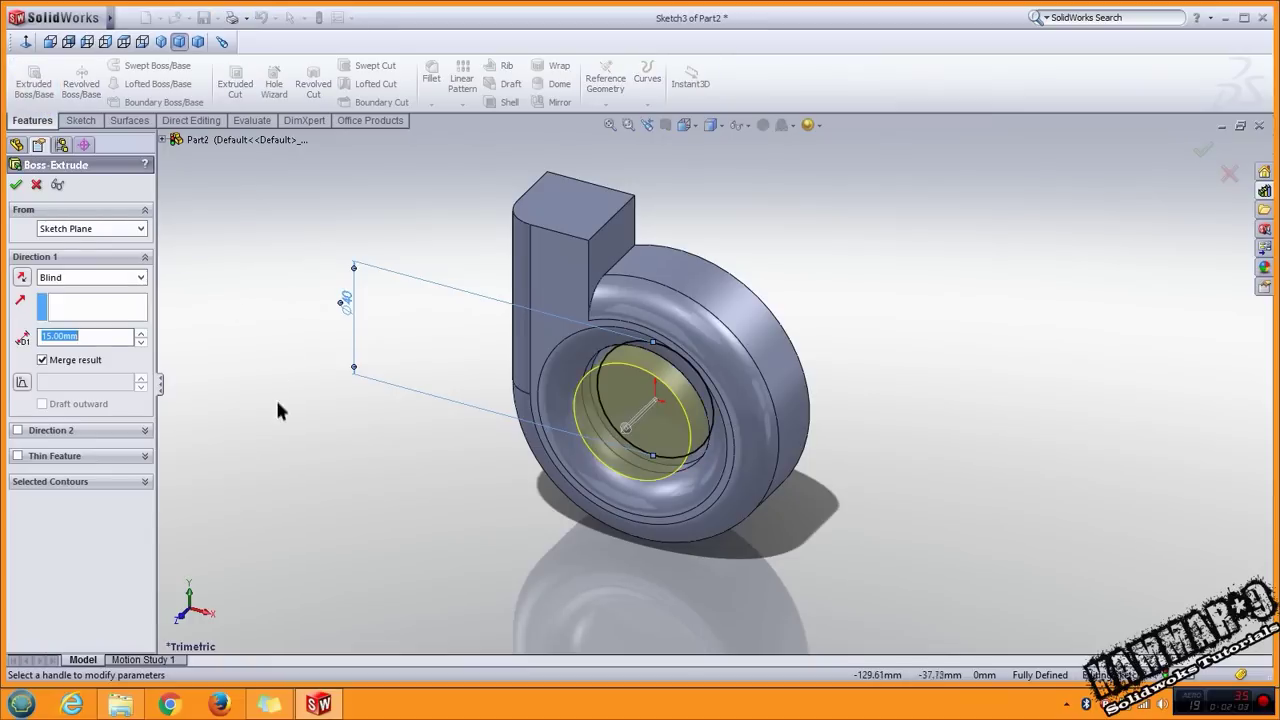
left_click_drag(87, 335, 8, 335)
key("Return")
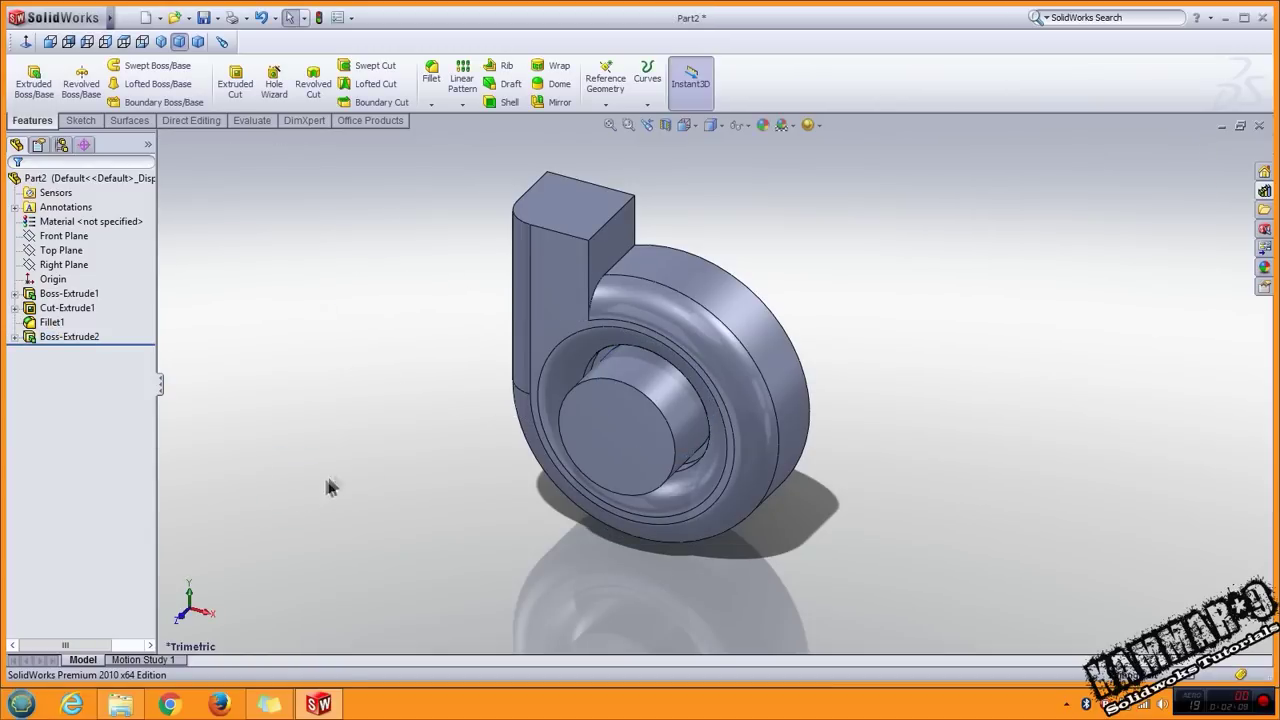
Fillet the outlet block's back vertical edge at 10 mm.
middle_click_drag(647, 449, 729, 294)
left_click(431, 78)
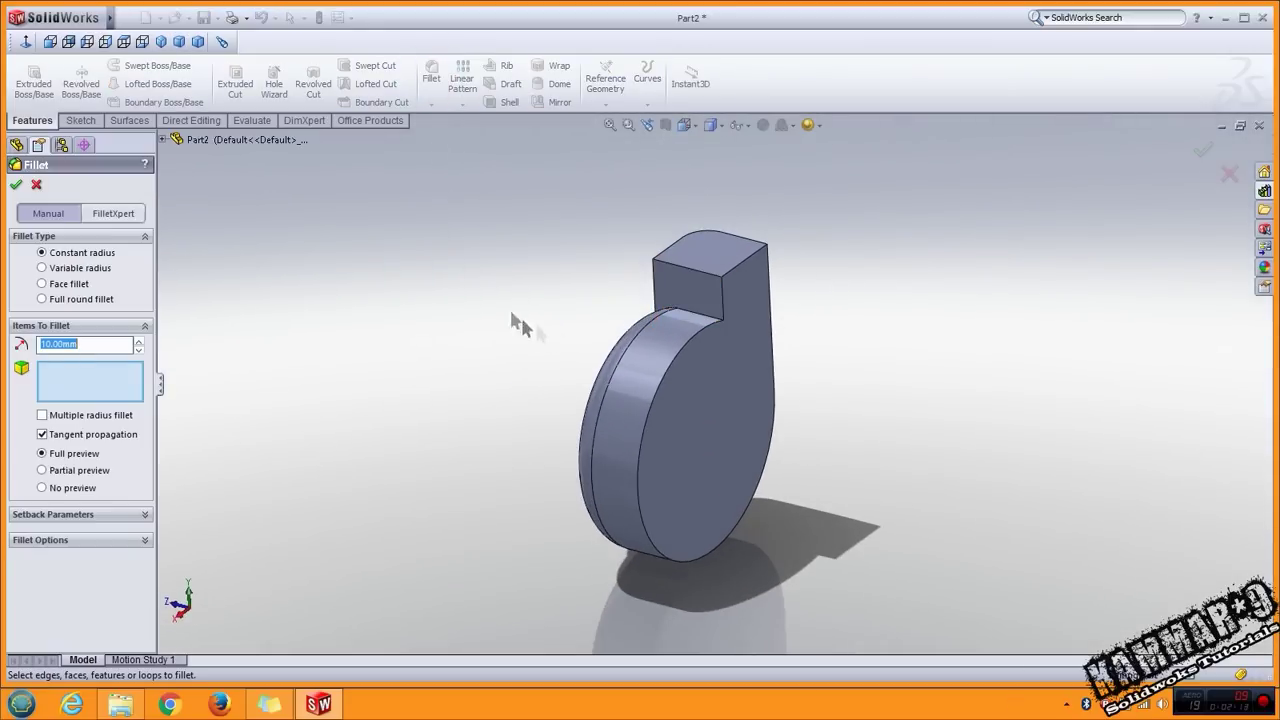
left_click(724, 297)
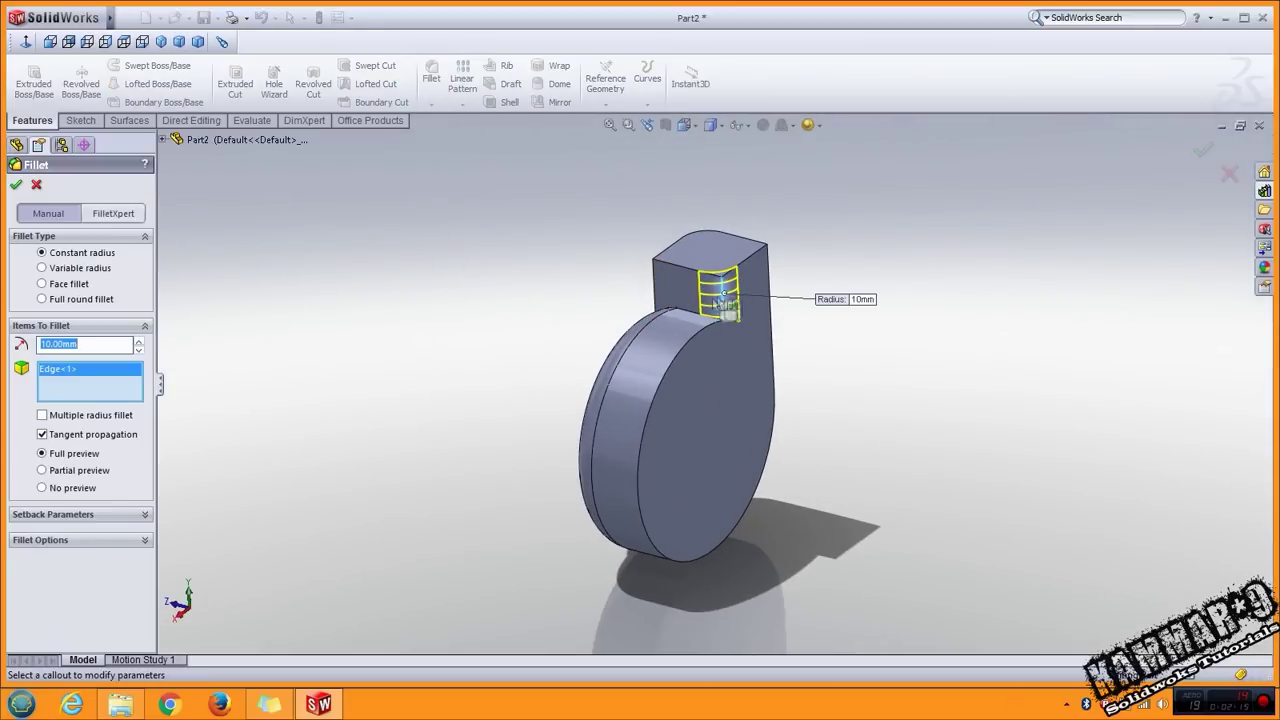
left_click(16, 184)
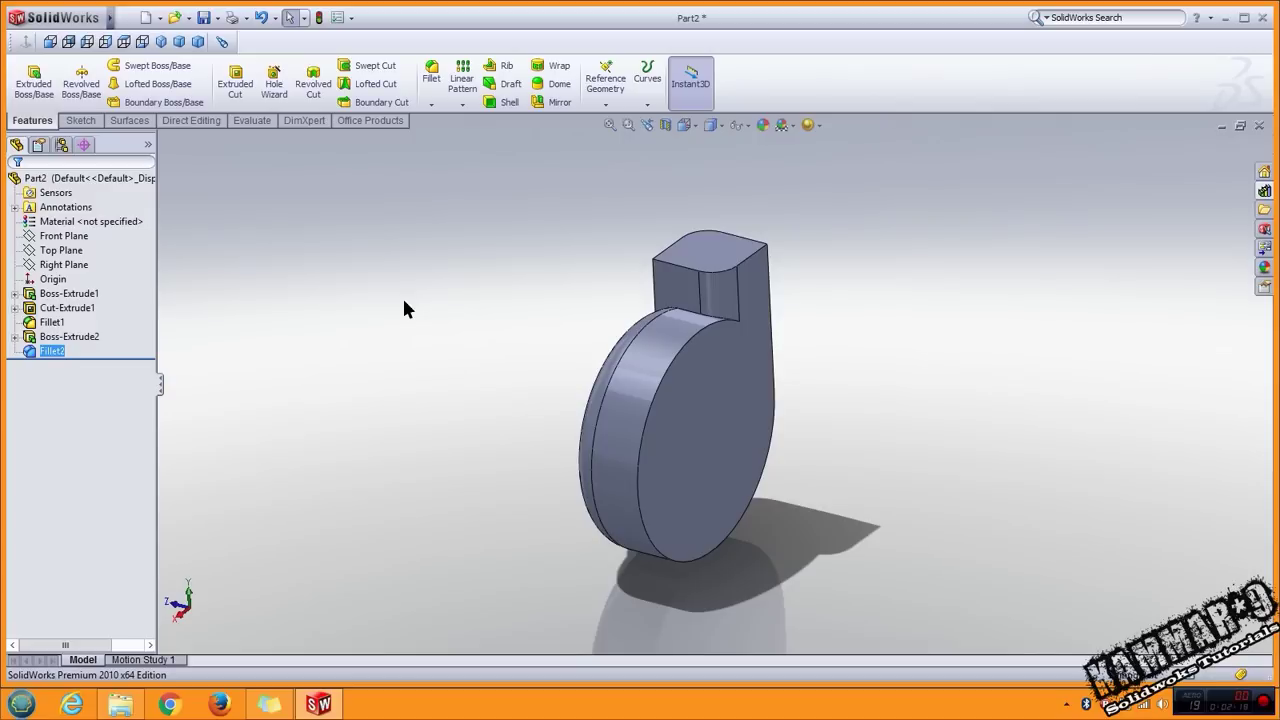
Fillet the outlet block's front vertical edge at 12 mm.
left_click(431, 78)
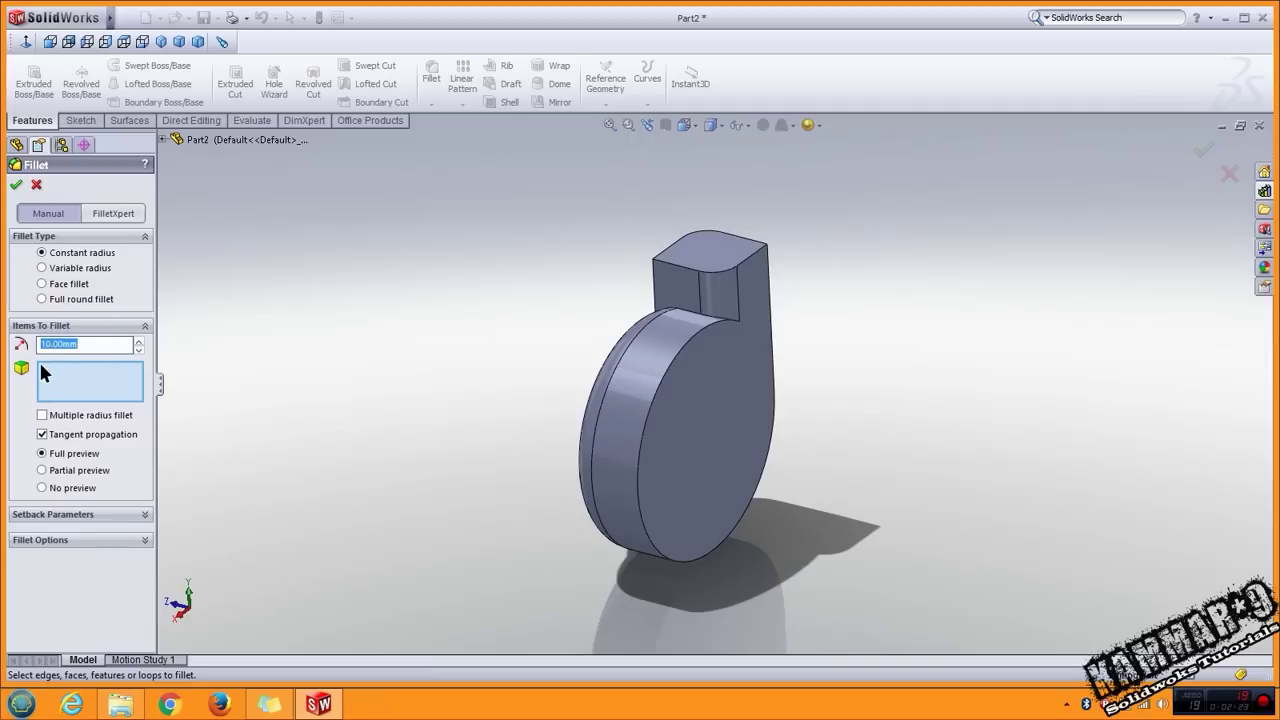
type("12")
key("Return")
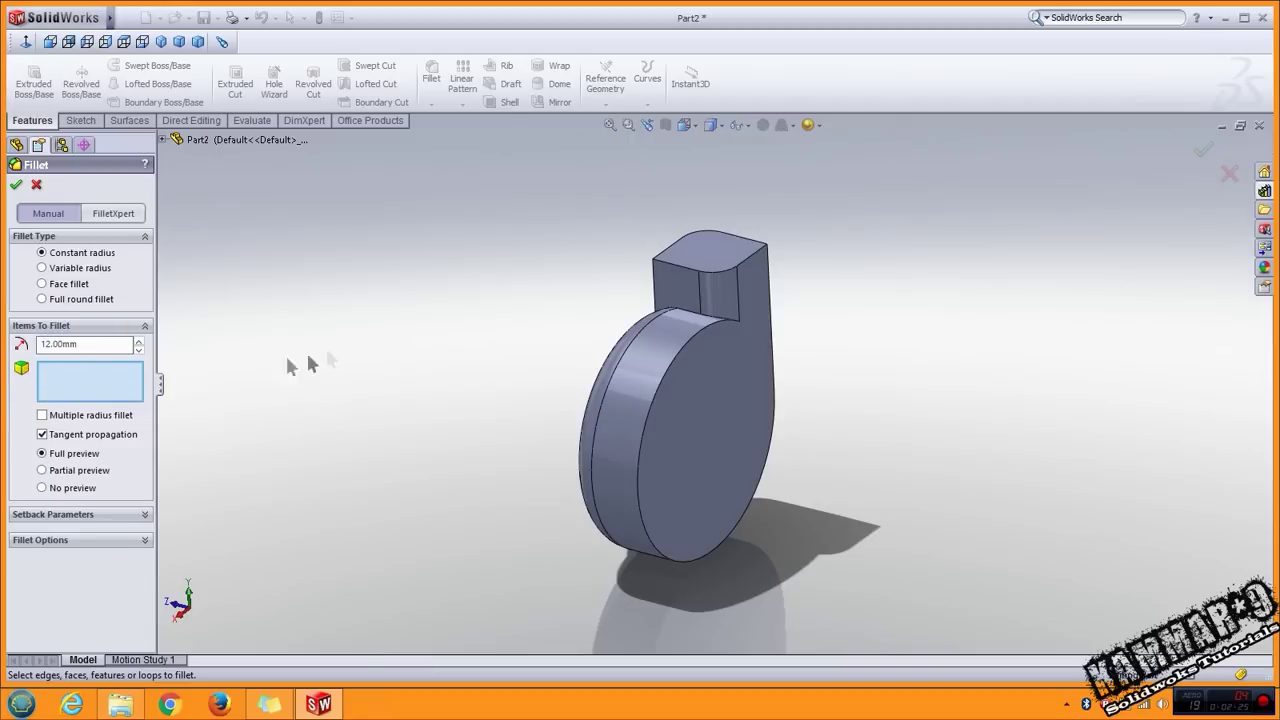
middle_click_drag(453, 303, 526, 304)
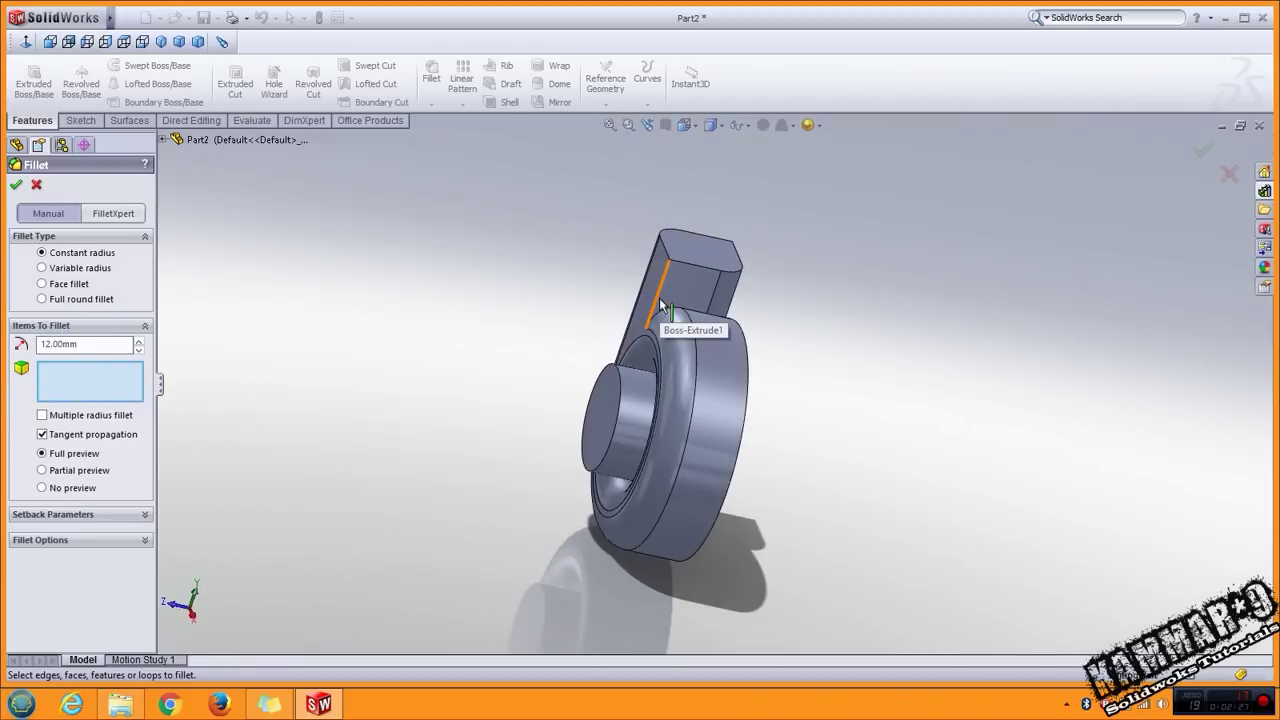
left_click(660, 305)
key("ctrl+7")
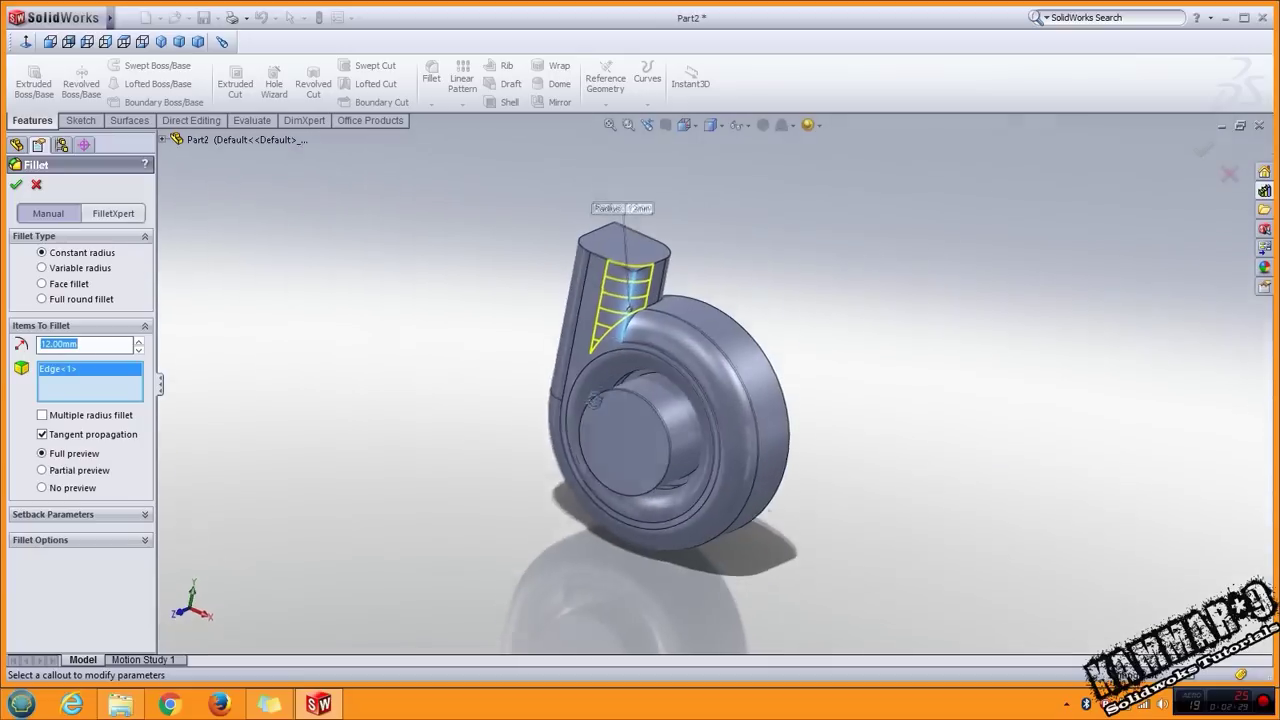
left_click(16, 186)
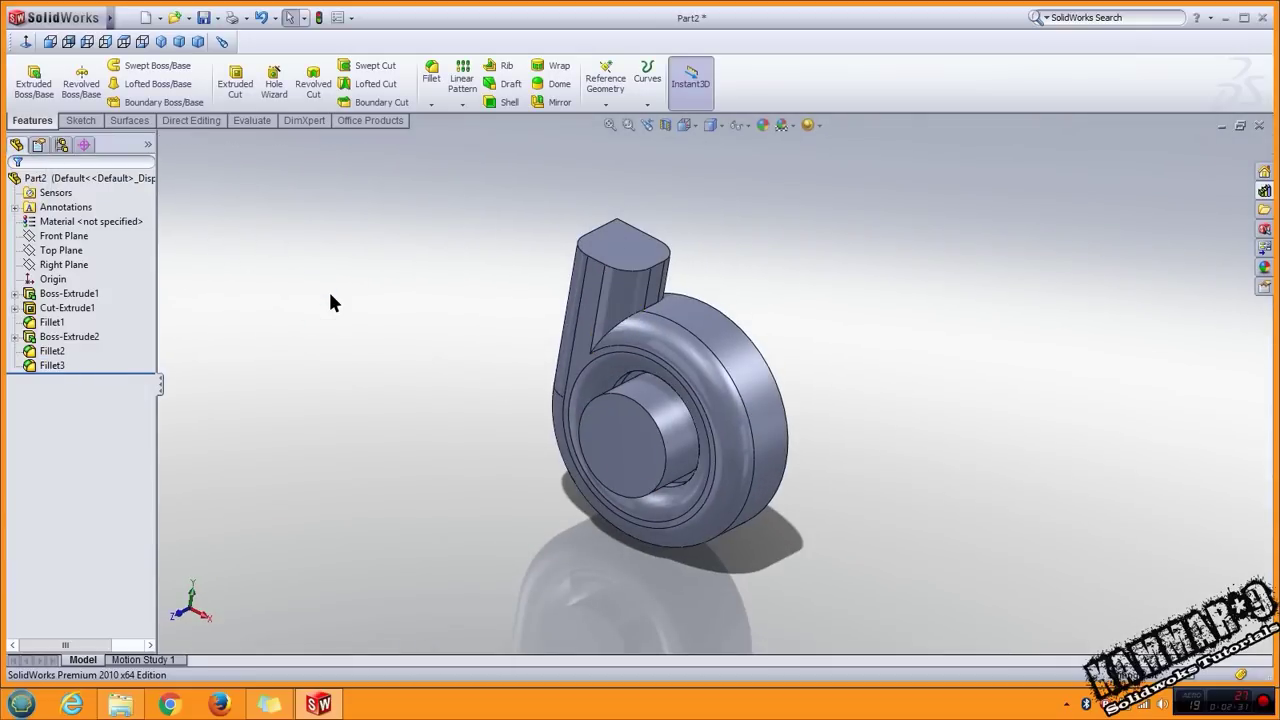
Start a sketch on the outlet block's top face and convert its left and top edges.
middle_click_drag(443, 329, 576, 326)
left_click(668, 275)
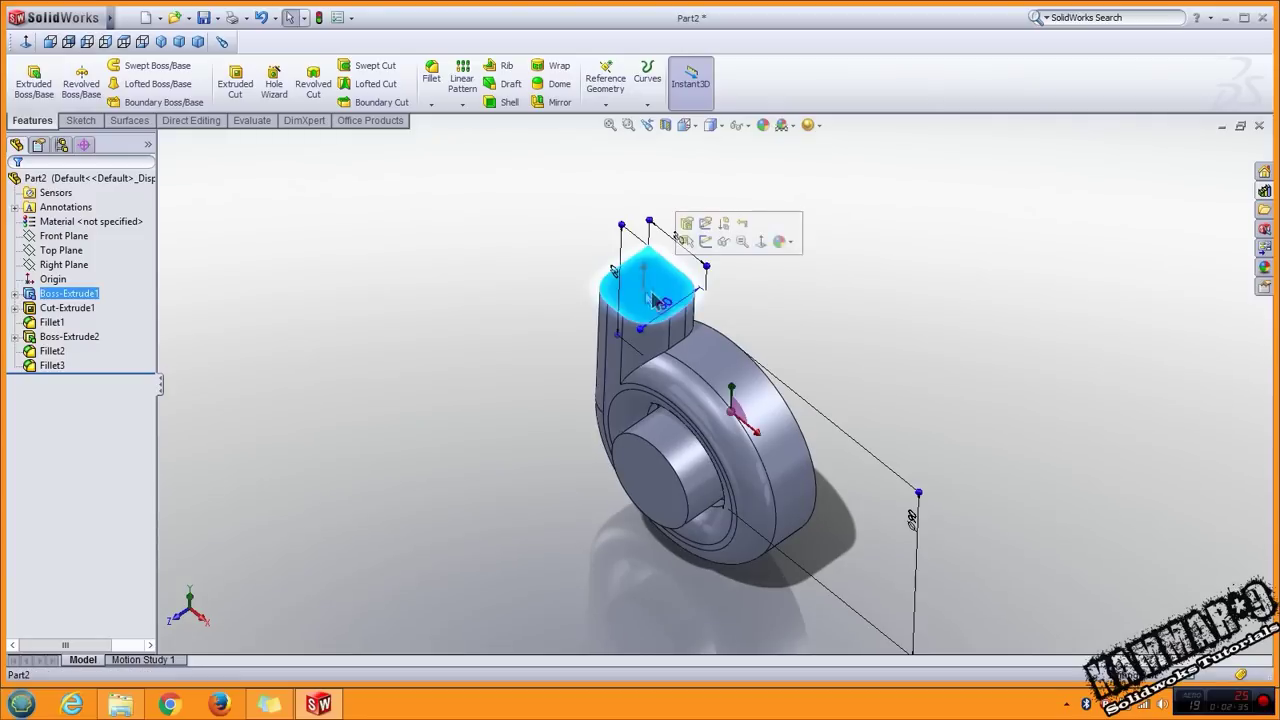
left_click(709, 245)
key("ctrl+8")
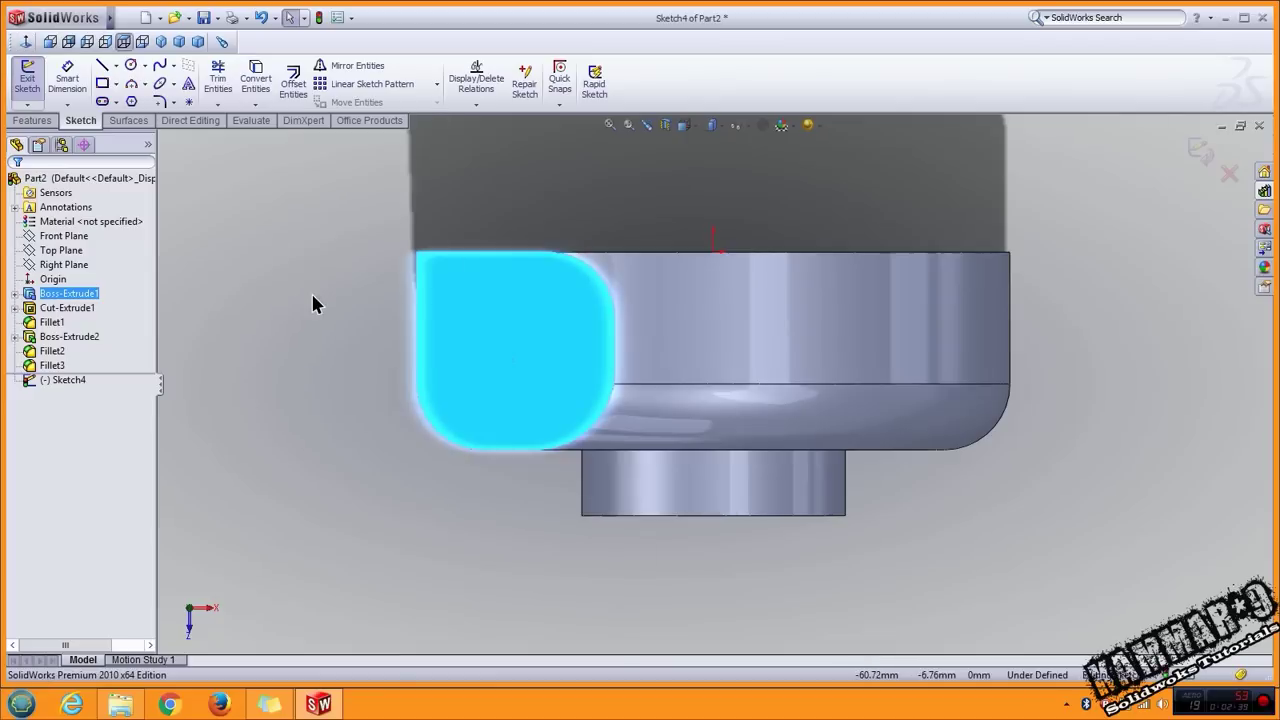
left_click(459, 304)
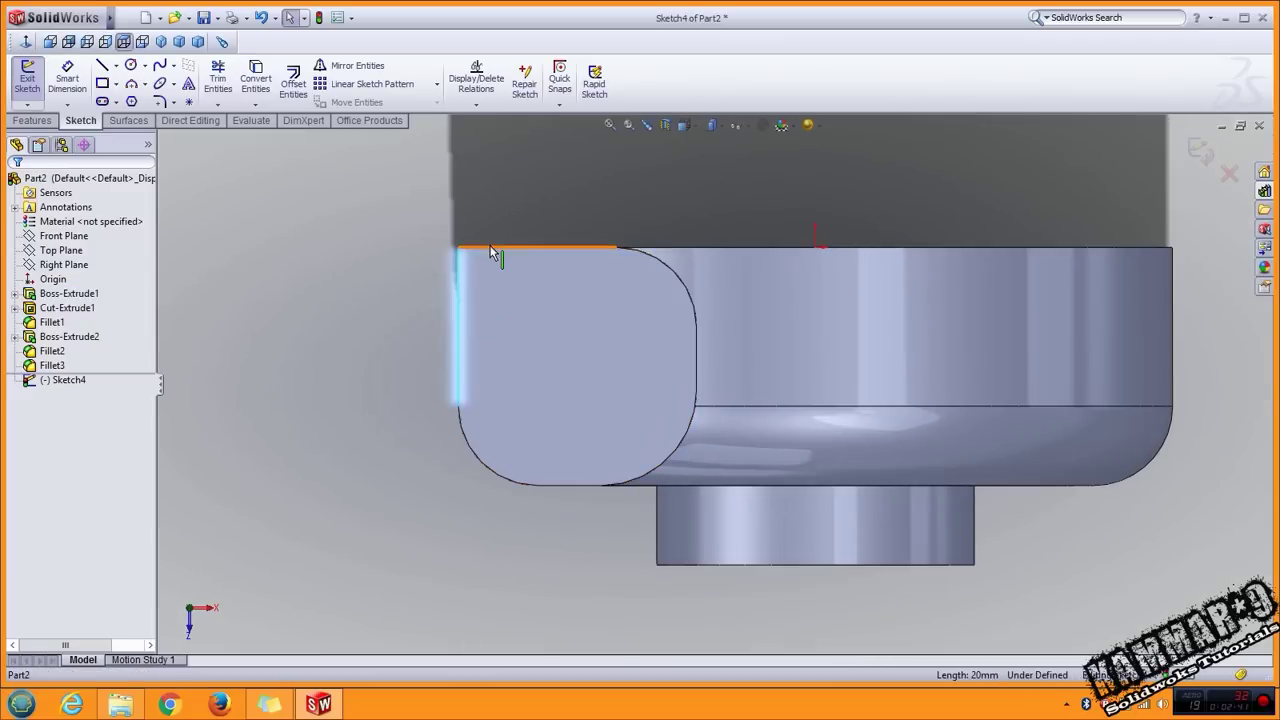
left_click(491, 249, "ctrl")
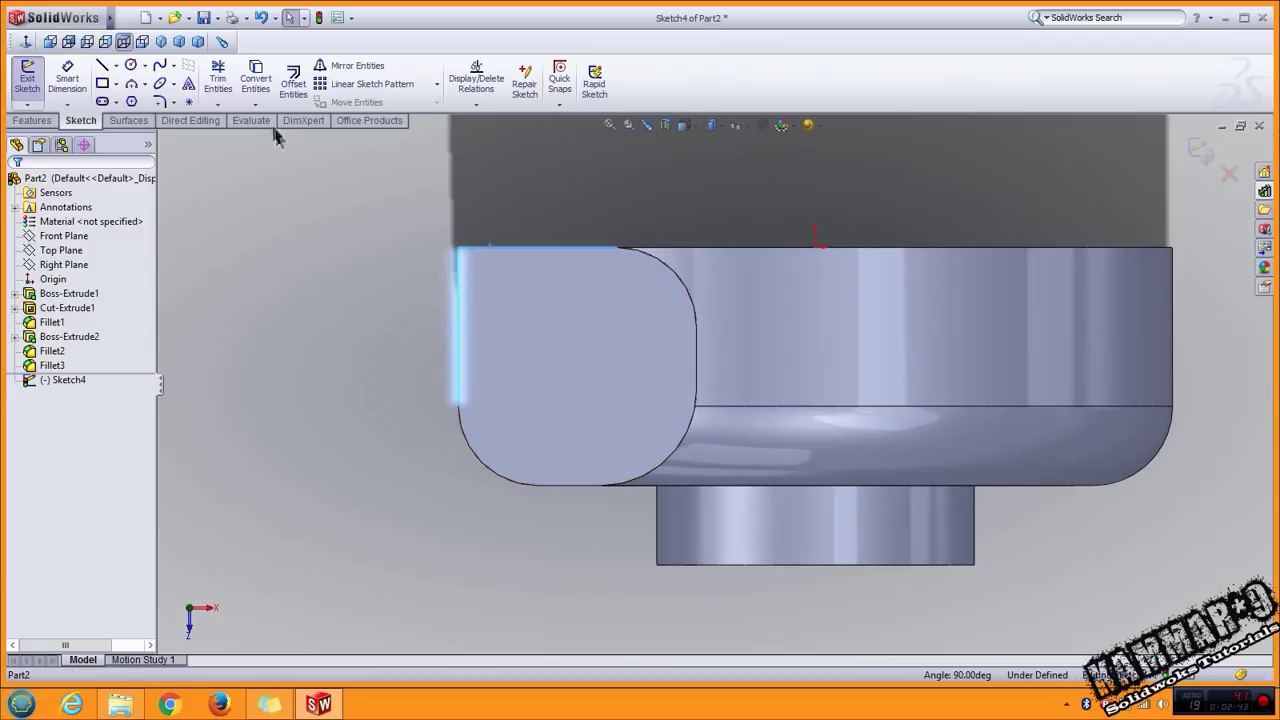
left_click(254, 85)
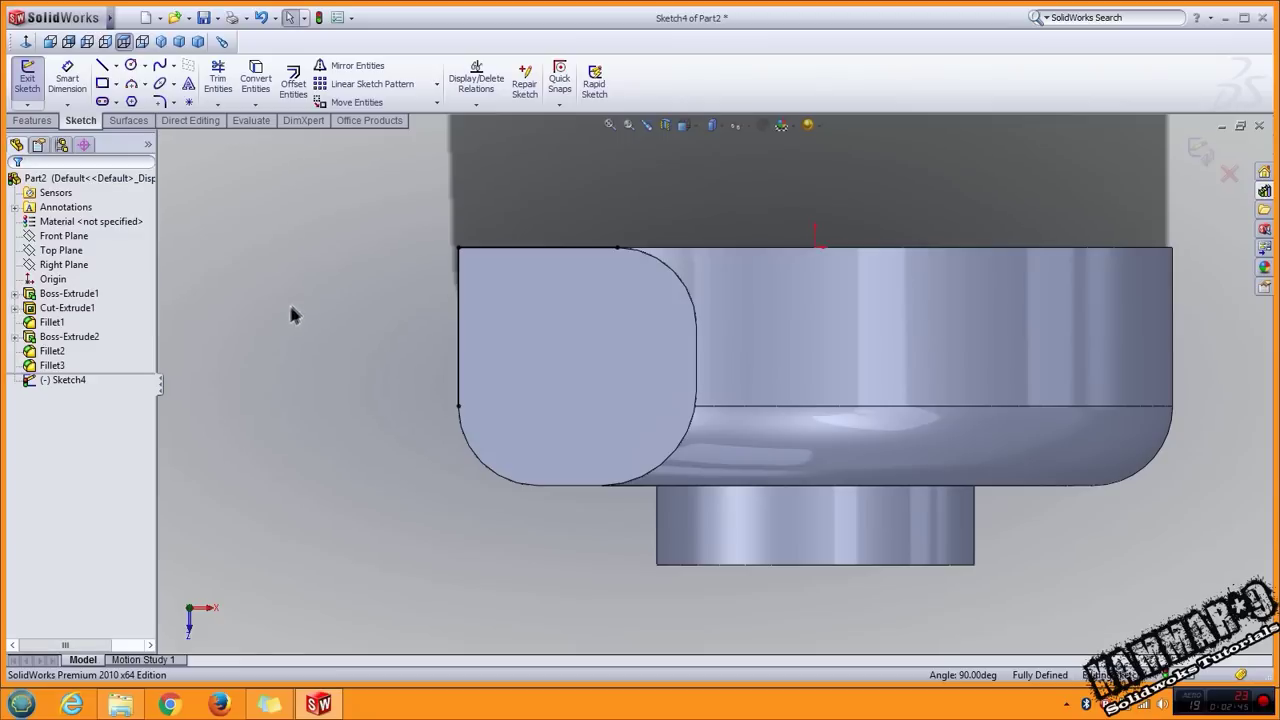
Round the sketch's top-left corner with a 12 mm sketch fillet.
left_click(159, 102)
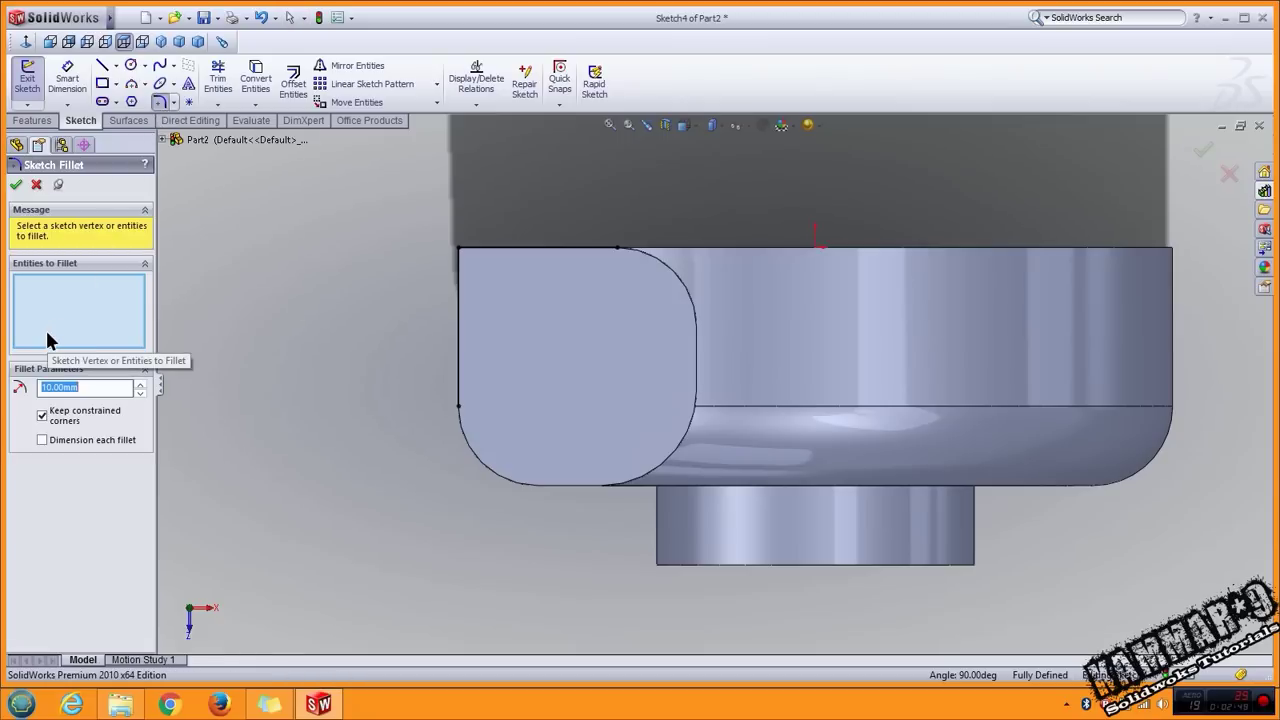
left_click(460, 250)
left_click(17, 186)
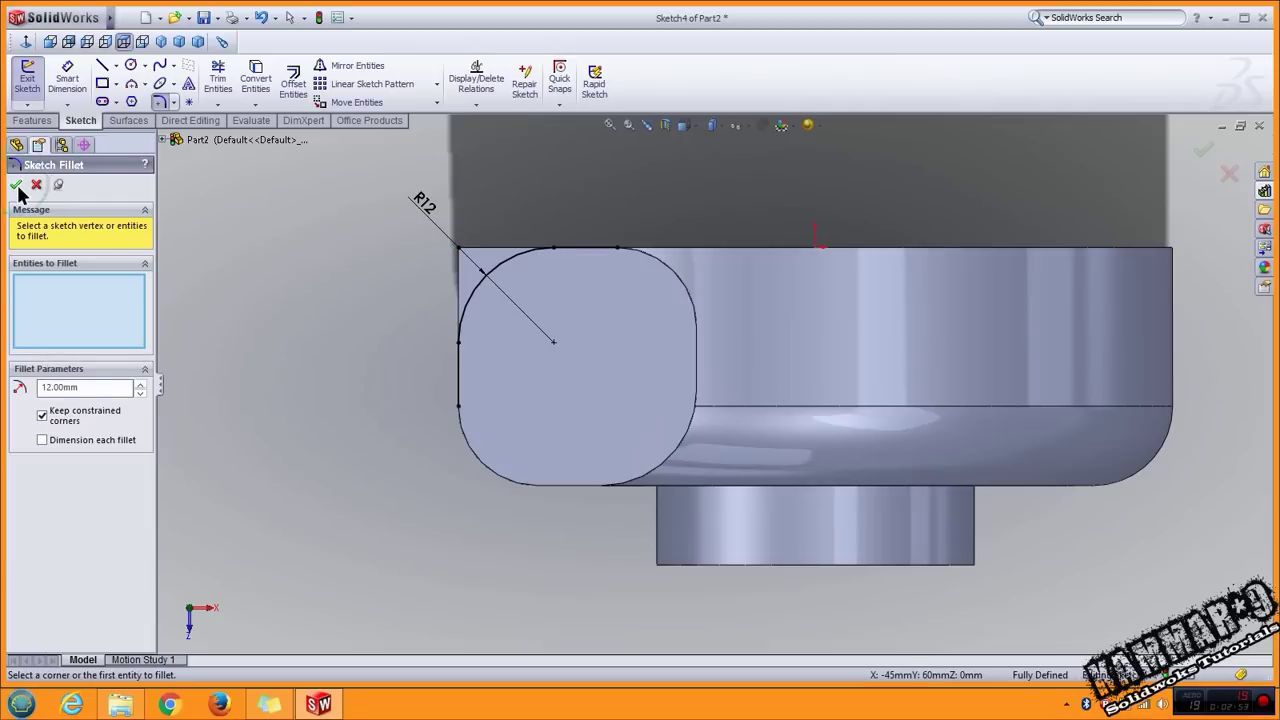
Draw vertical and horizontal lines to close the profile around the corner.
left_click(102, 65)
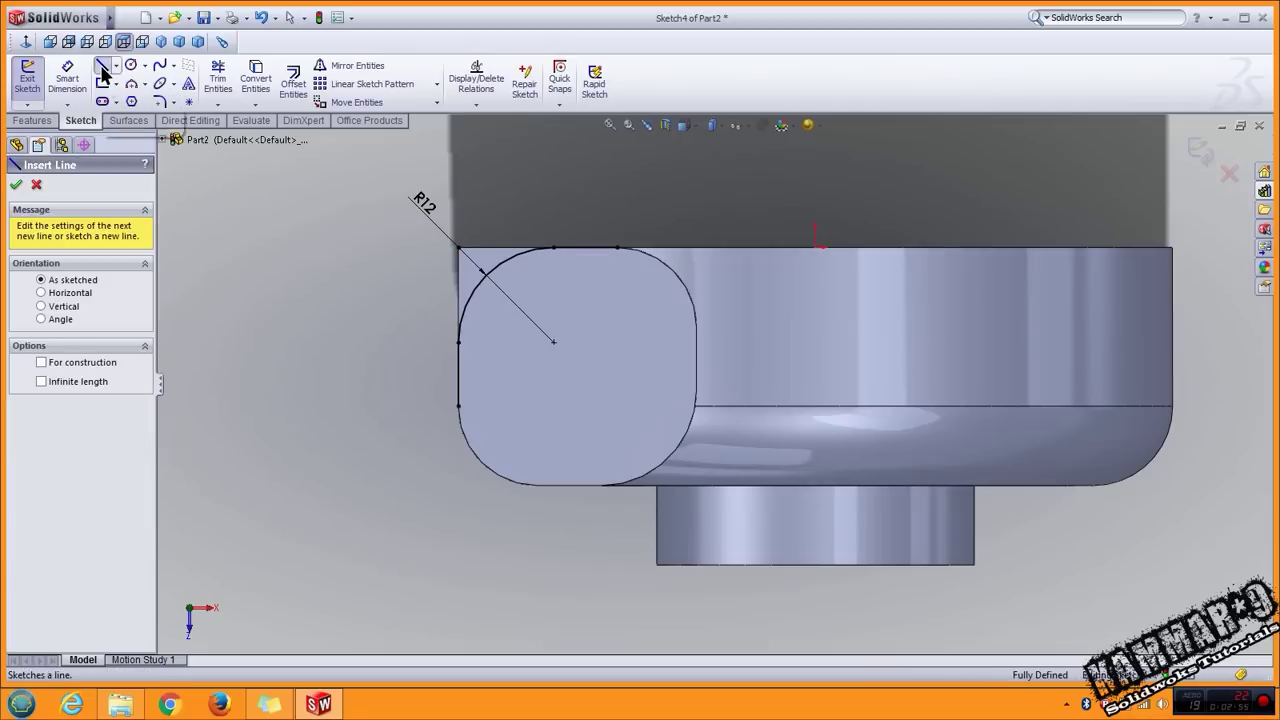
left_click(617, 190)
left_click(392, 190)
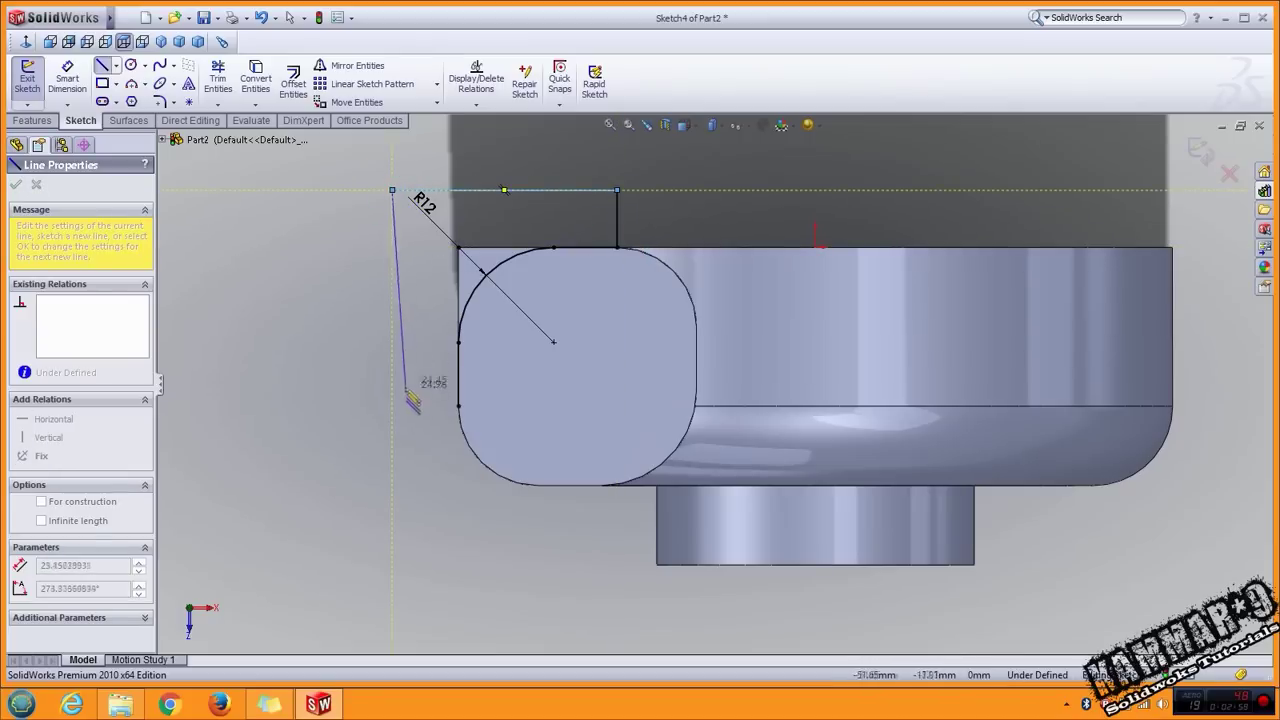
left_click(393, 405)
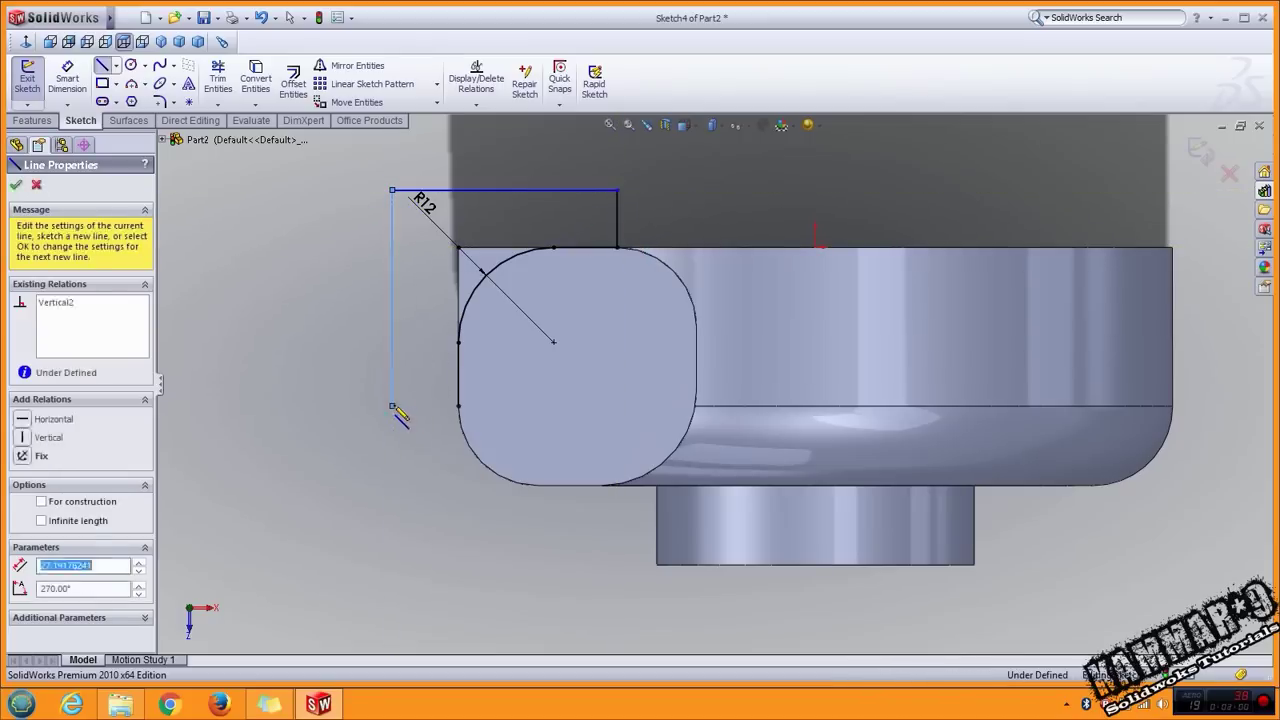
left_click(458, 405)
key("z")
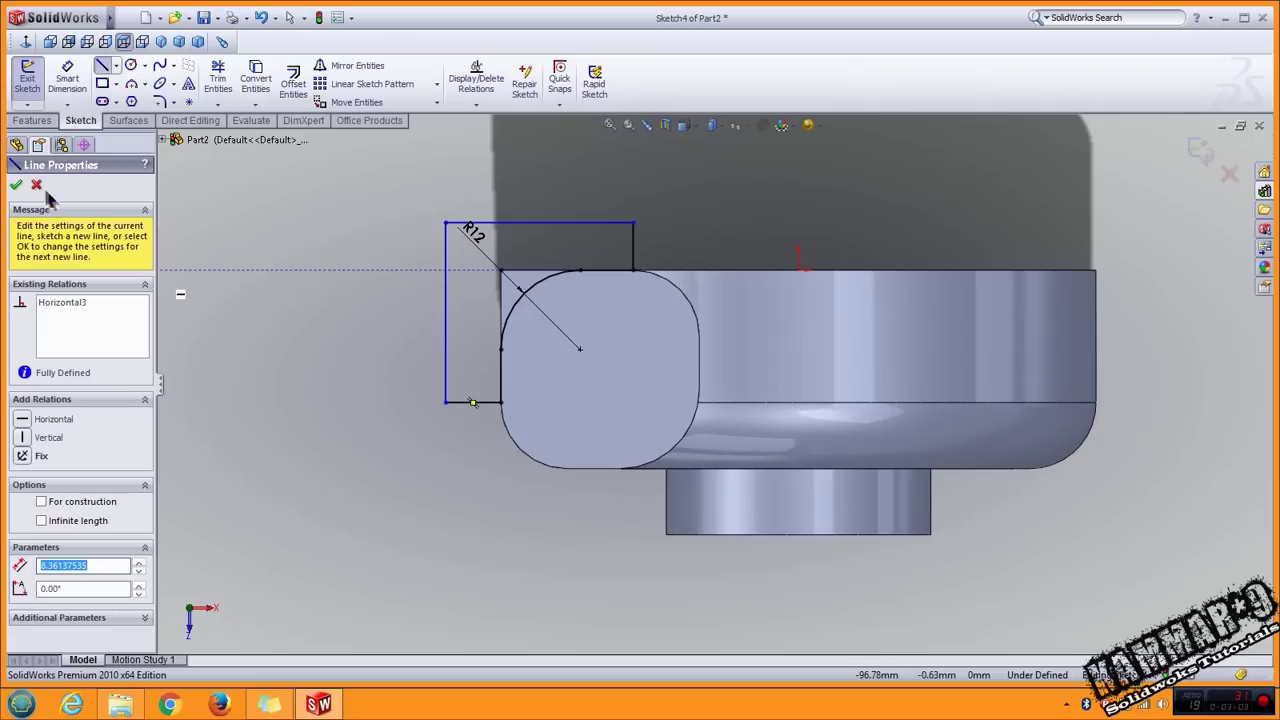
left_click(32, 121)
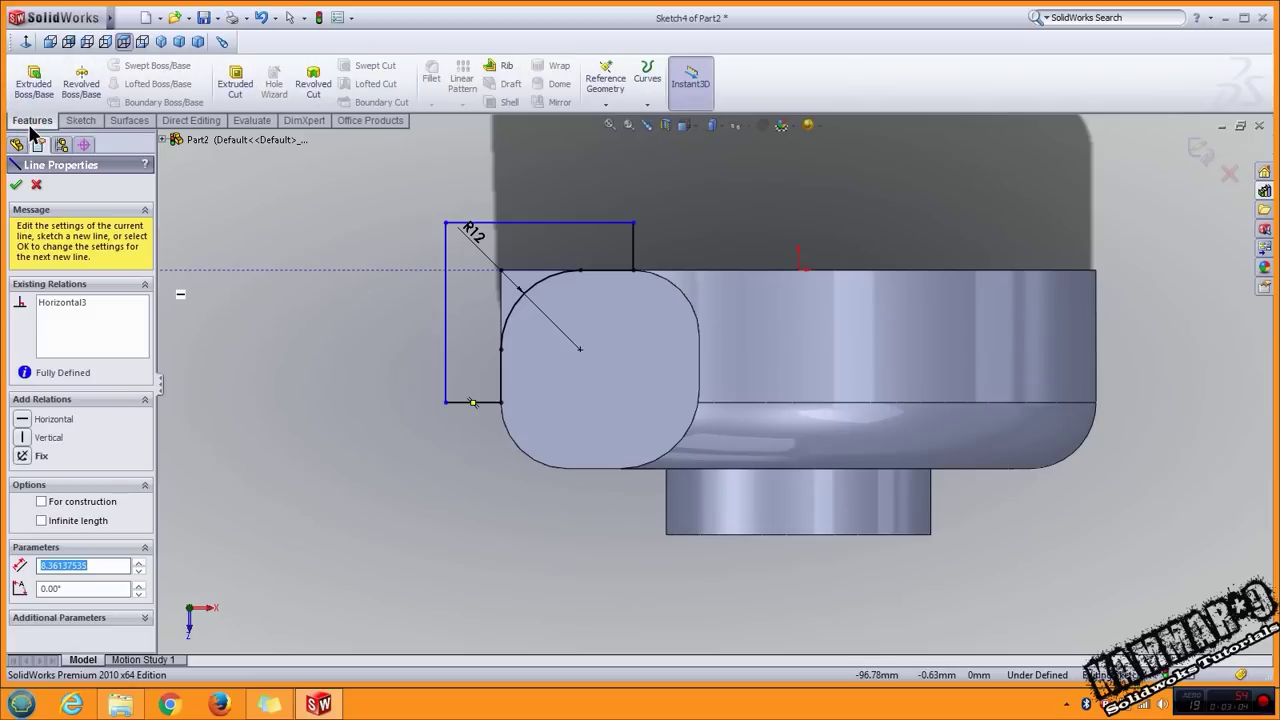
Extrude-cut the profile Up To Surface, stopping at the casing's cylindrical face.
left_click(235, 78)
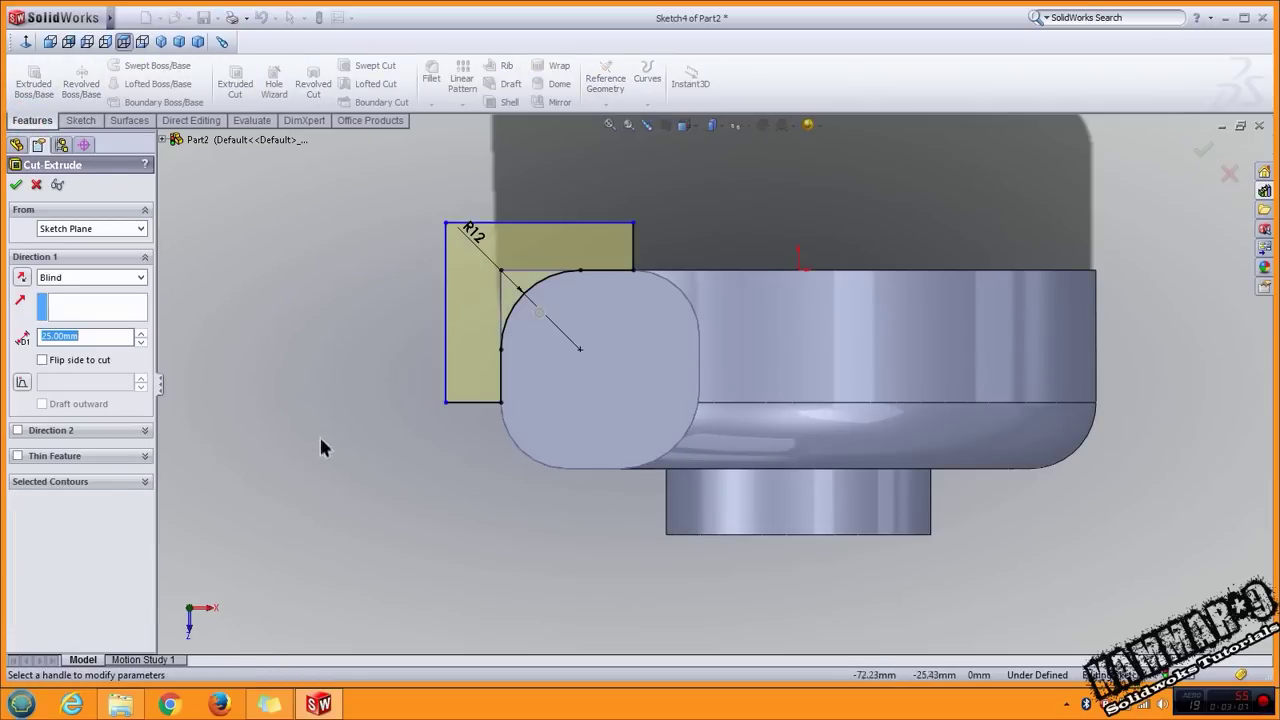
middle_click_drag(414, 425, 648, 522)
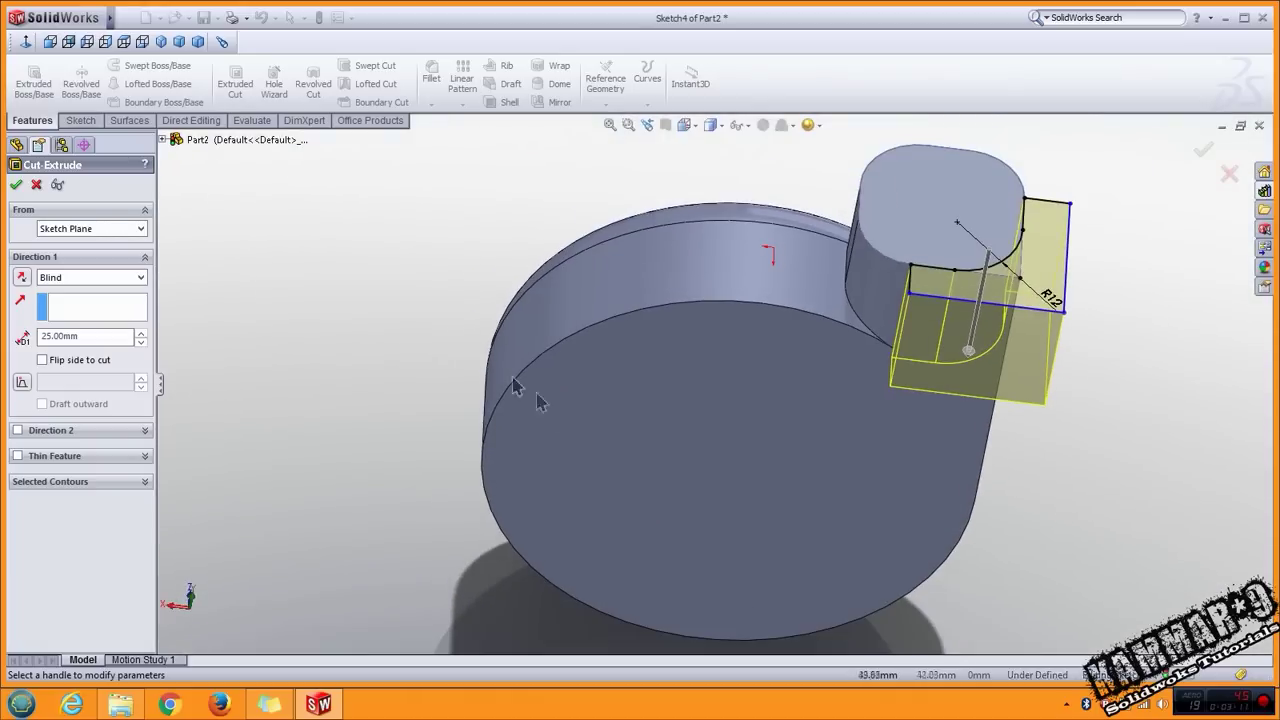
left_click(106, 279)
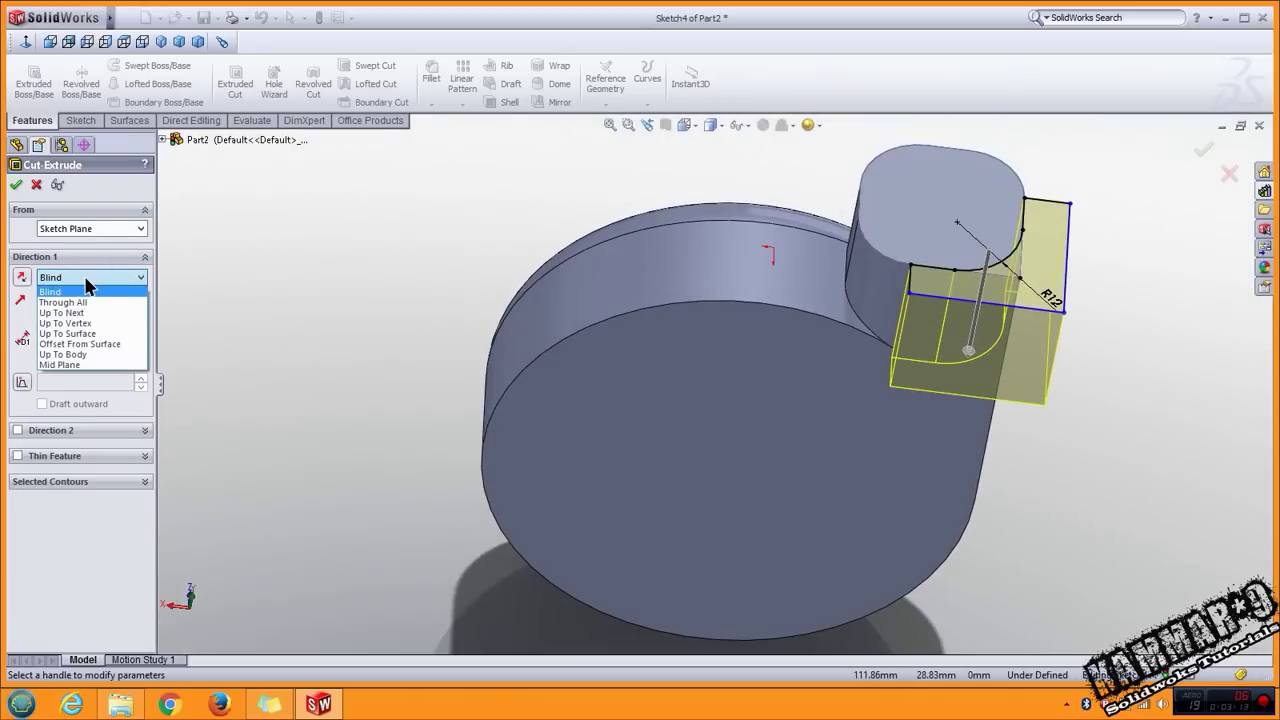
left_click(75, 332)
left_click(796, 303)
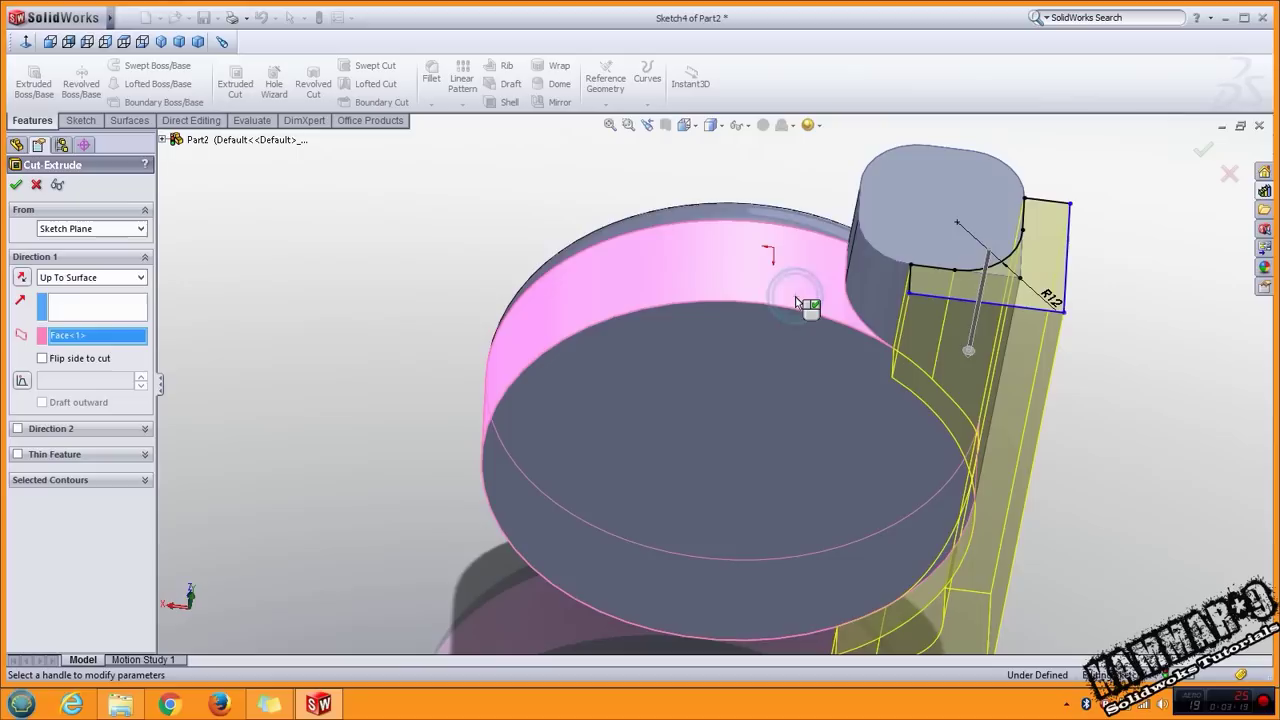
middle_click_drag(796, 303, 567, 364)
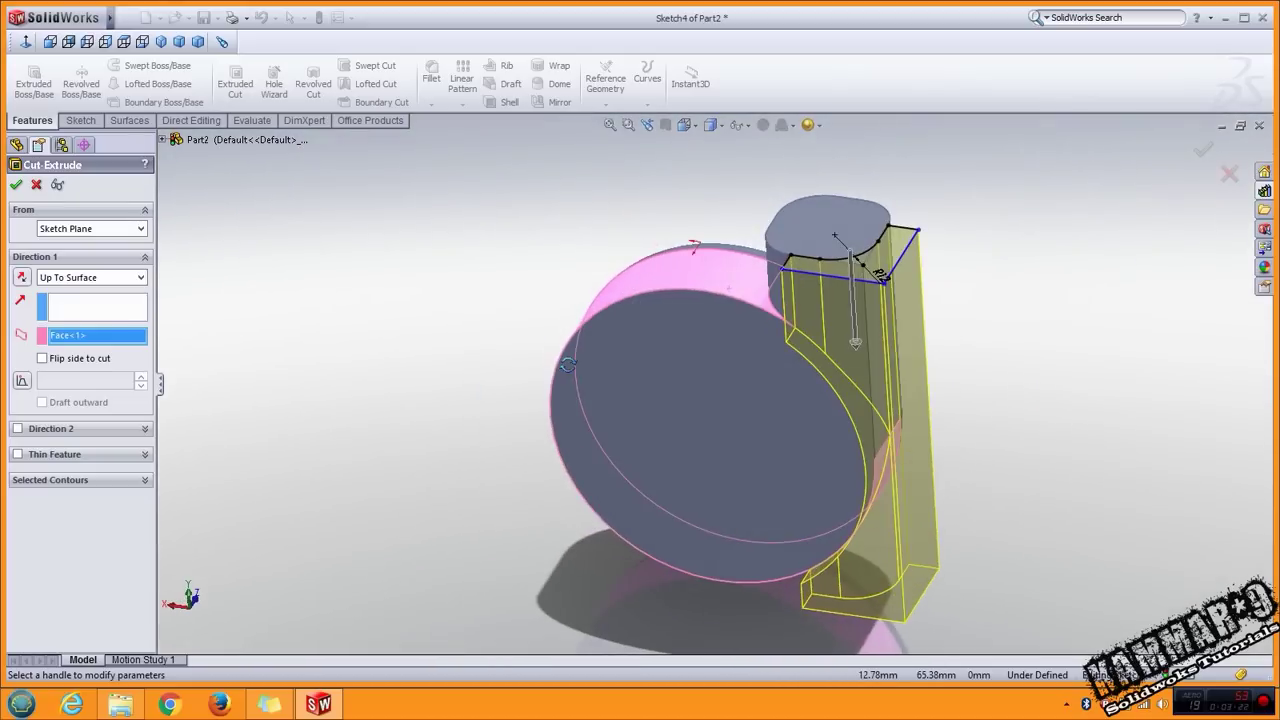
left_click(16, 185)
Sketch a circle at the origin on the flat face, made coincident with the rim vertex.
middle_click_drag(330, 377, 826, 413)
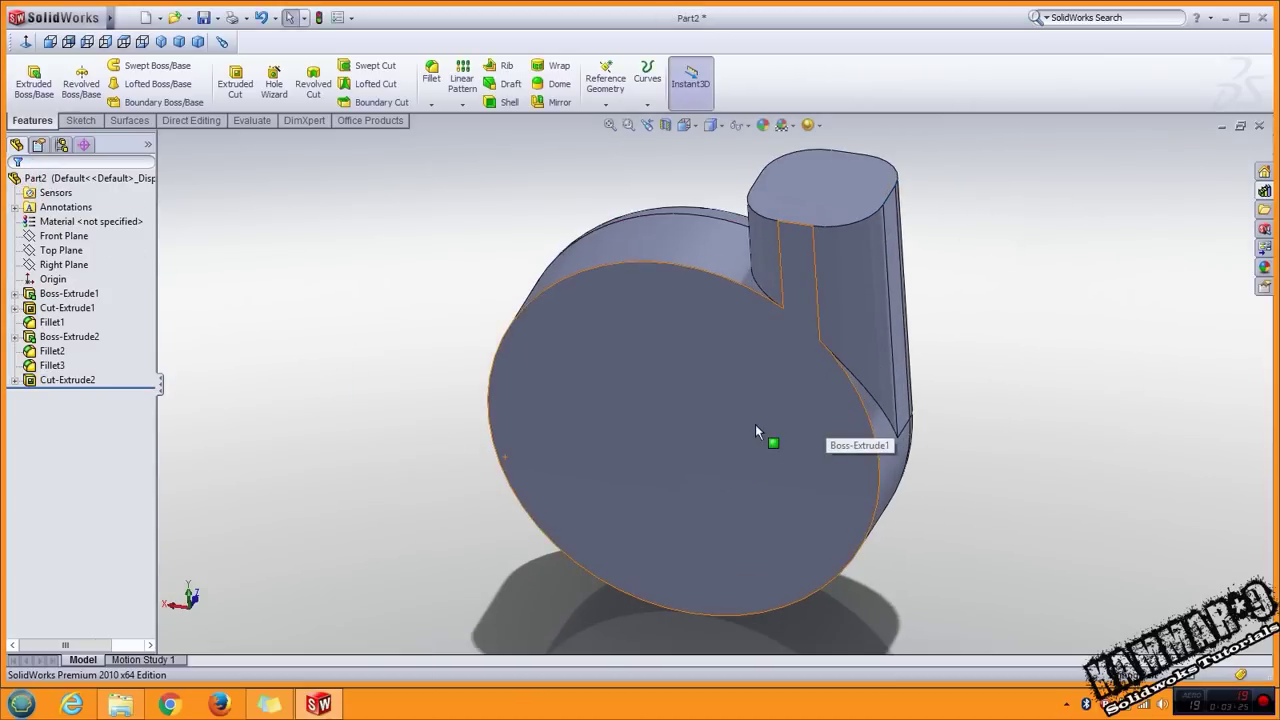
left_click(665, 402)
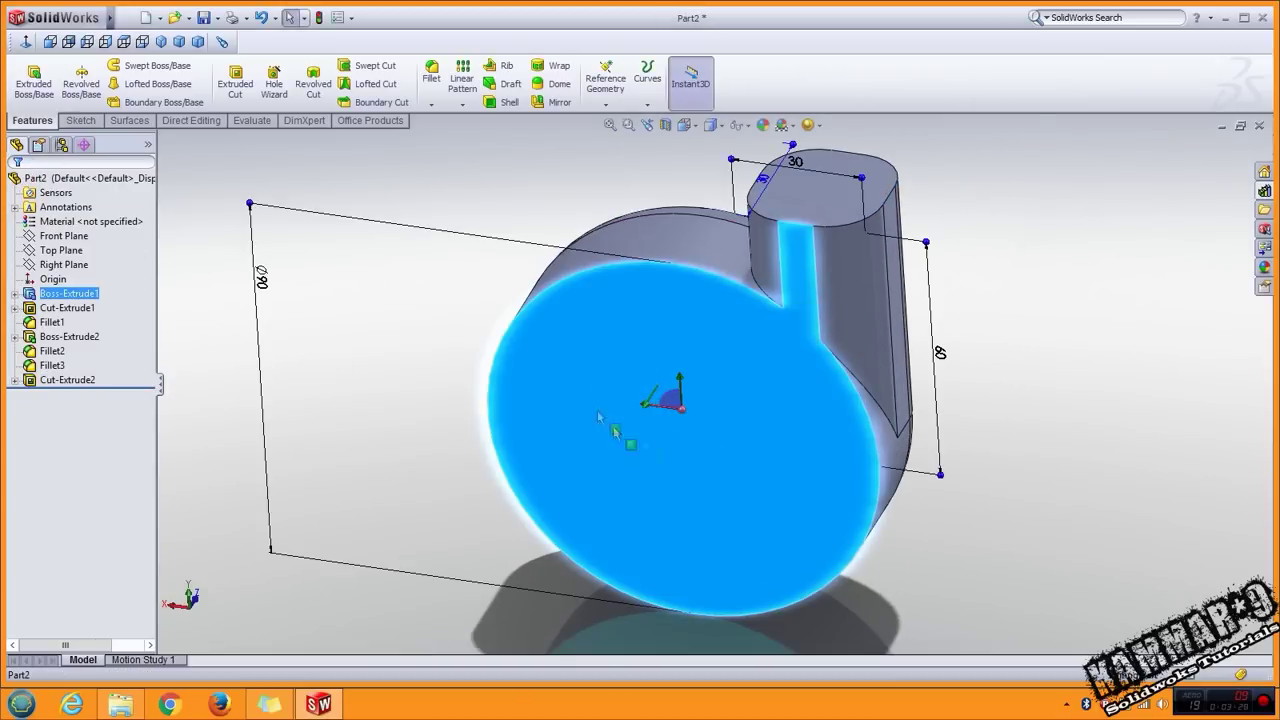
left_click(81, 120)
left_click(27, 78)
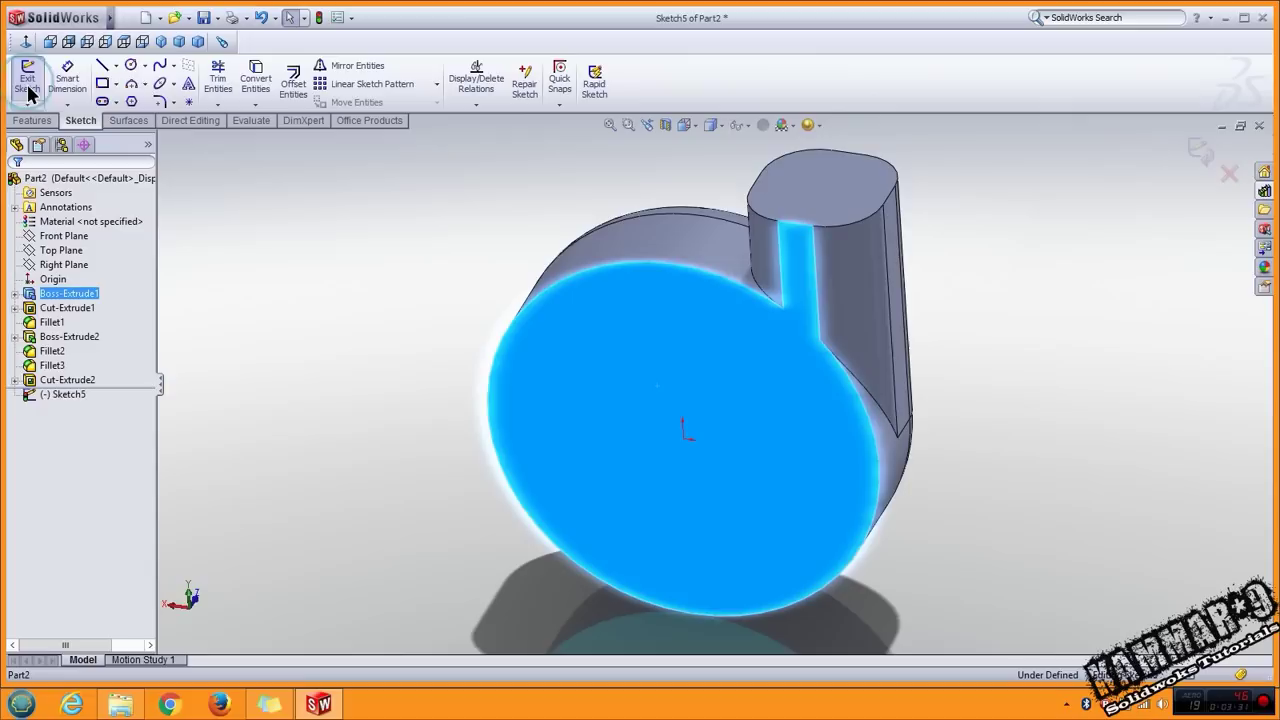
left_click(130, 65)
left_click(684, 432)
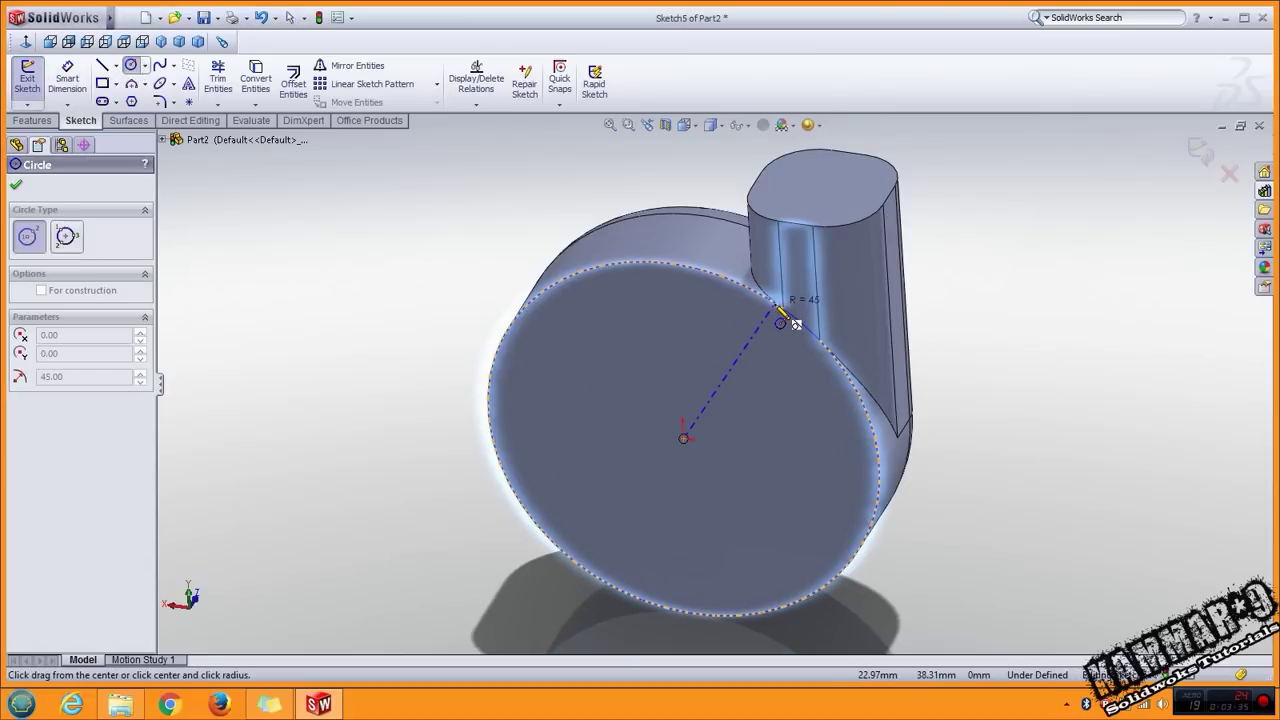
left_click(790, 326)
key("Escape")
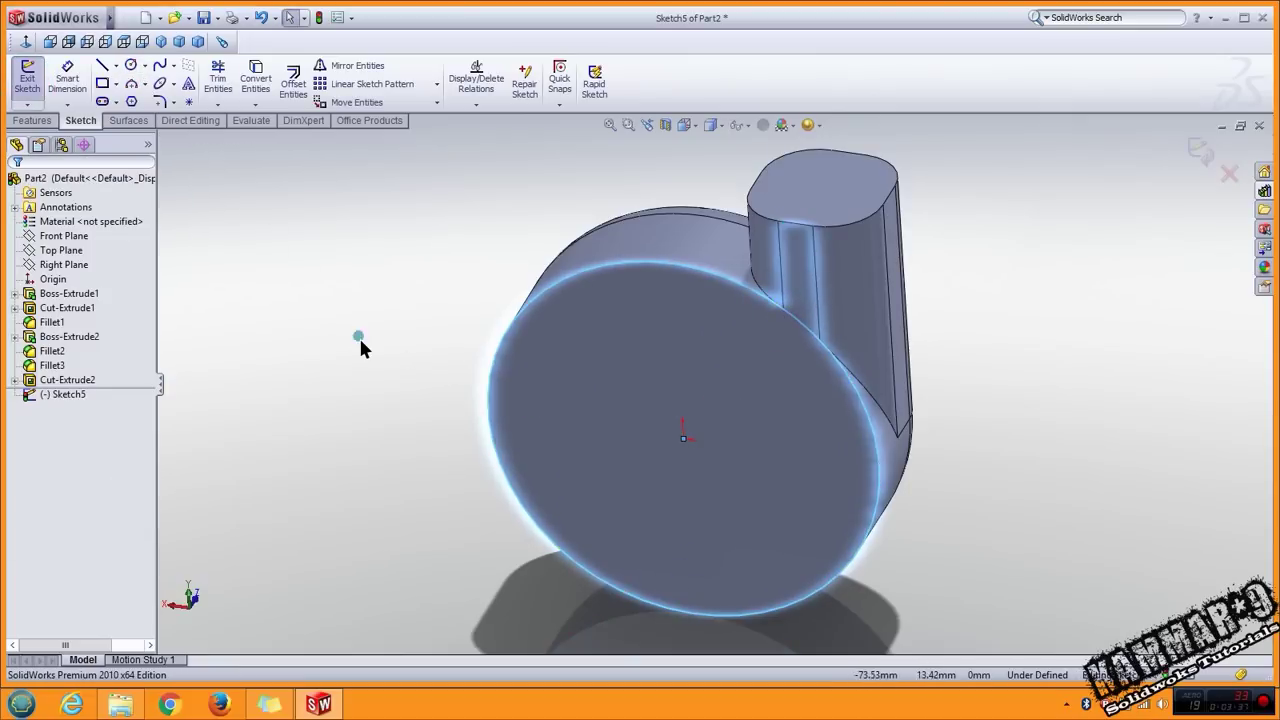
scroll(800, 330, "down", 6)
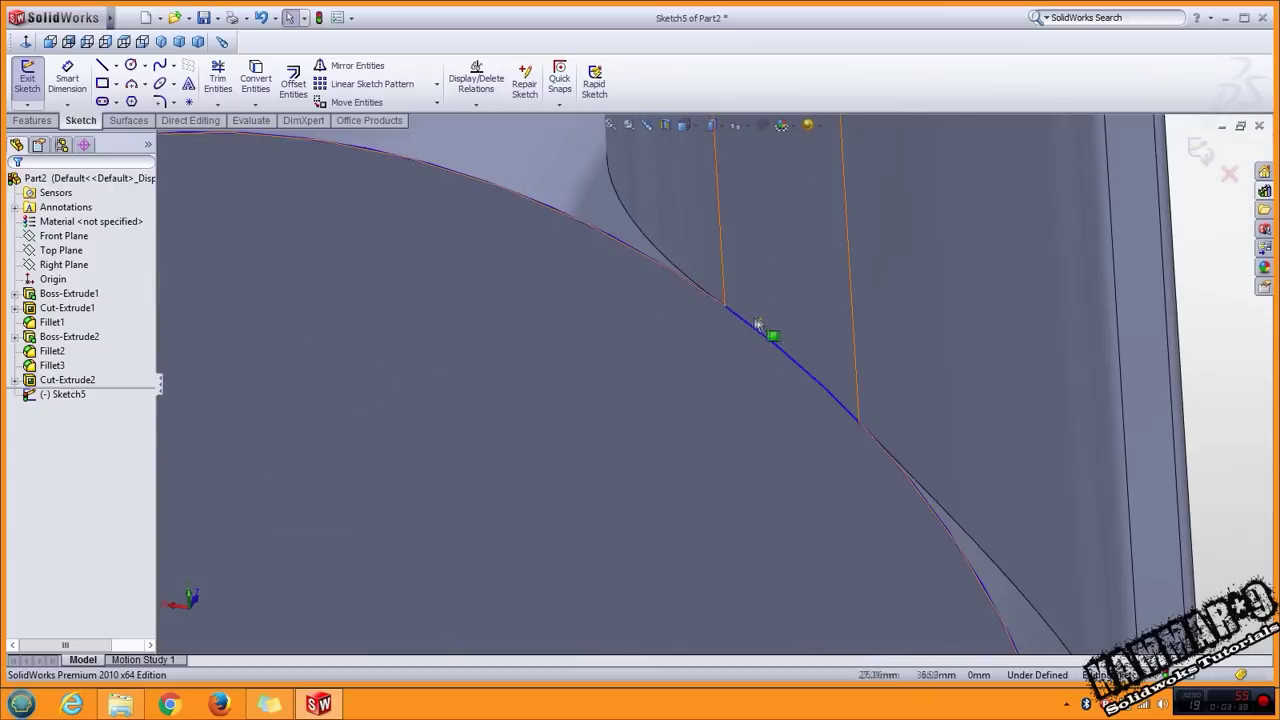
left_click(726, 314)
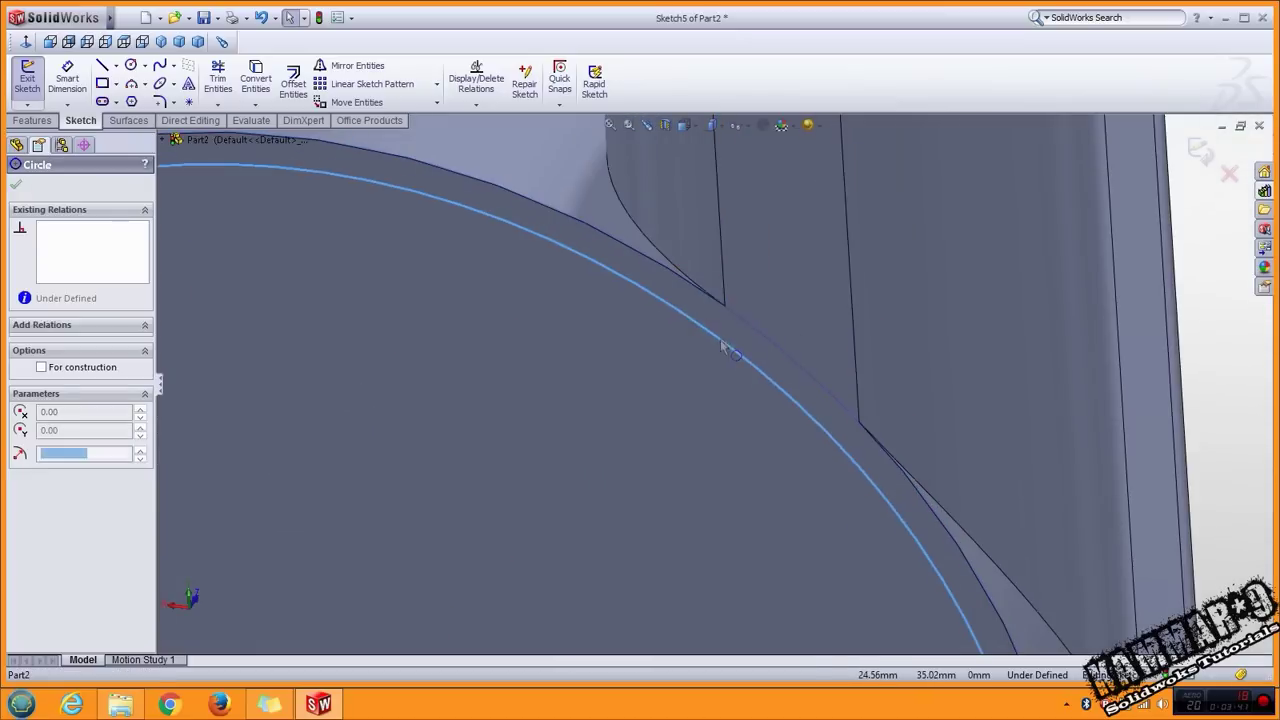
left_click(725, 308, "ctrl")
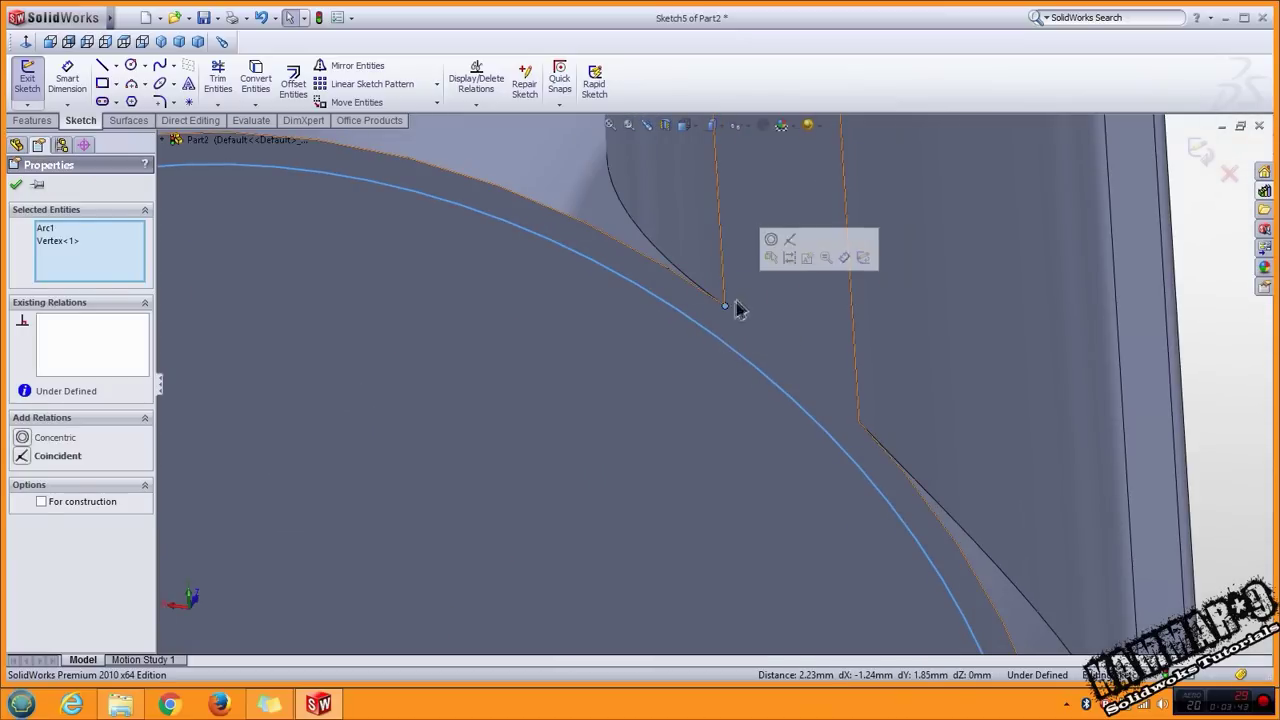
left_click(789, 248)
scroll(782, 454, "up", 8)
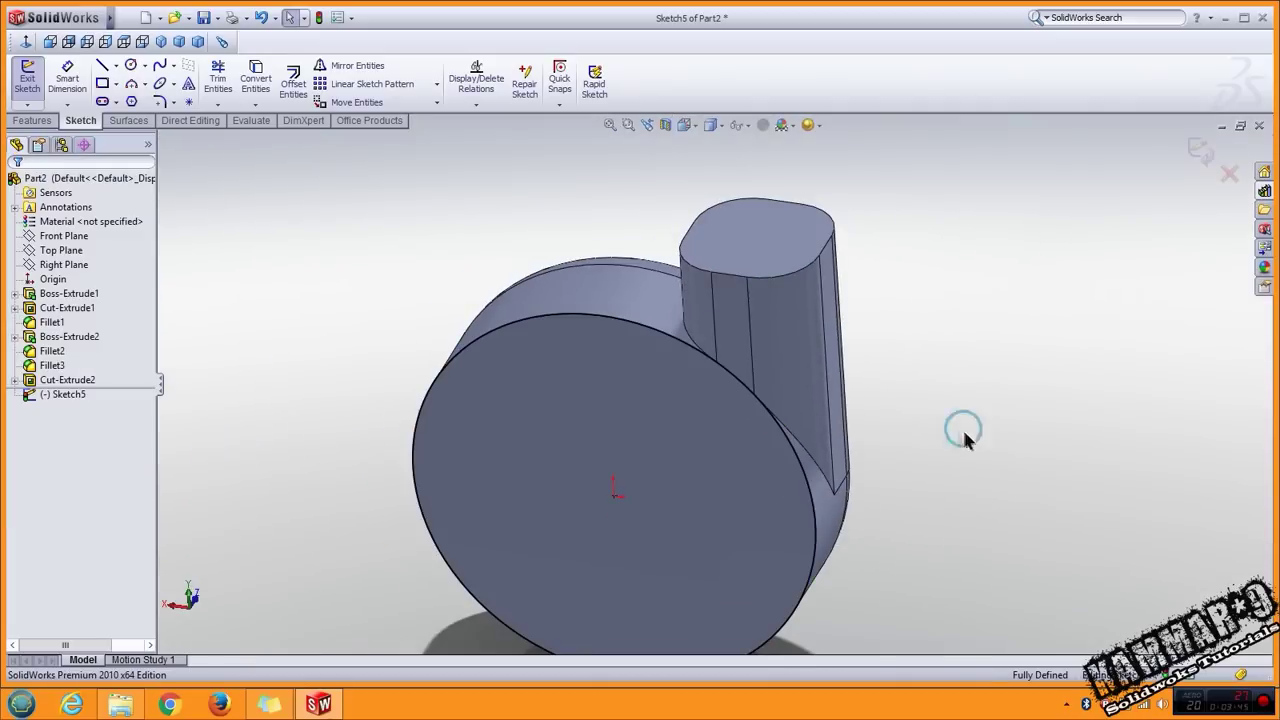
Extrude the circle into a thin boss, then switch to the Front view.
left_click(33, 120)
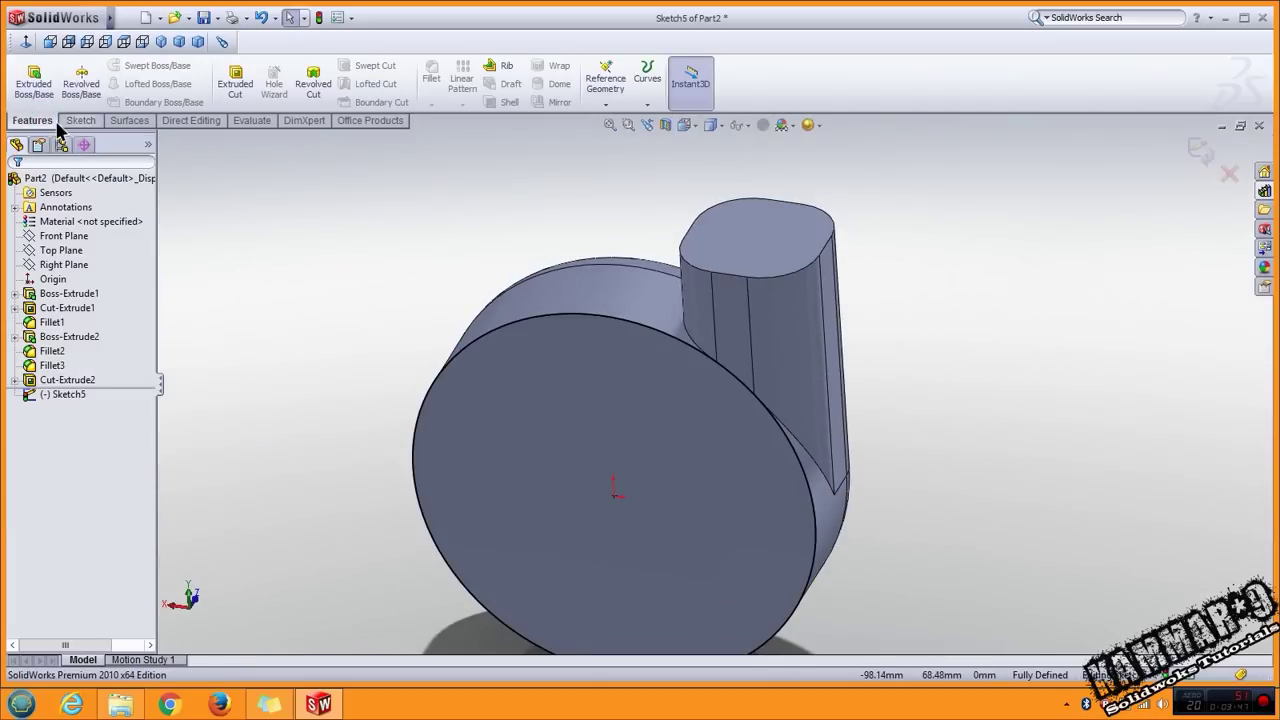
left_click(33, 82)
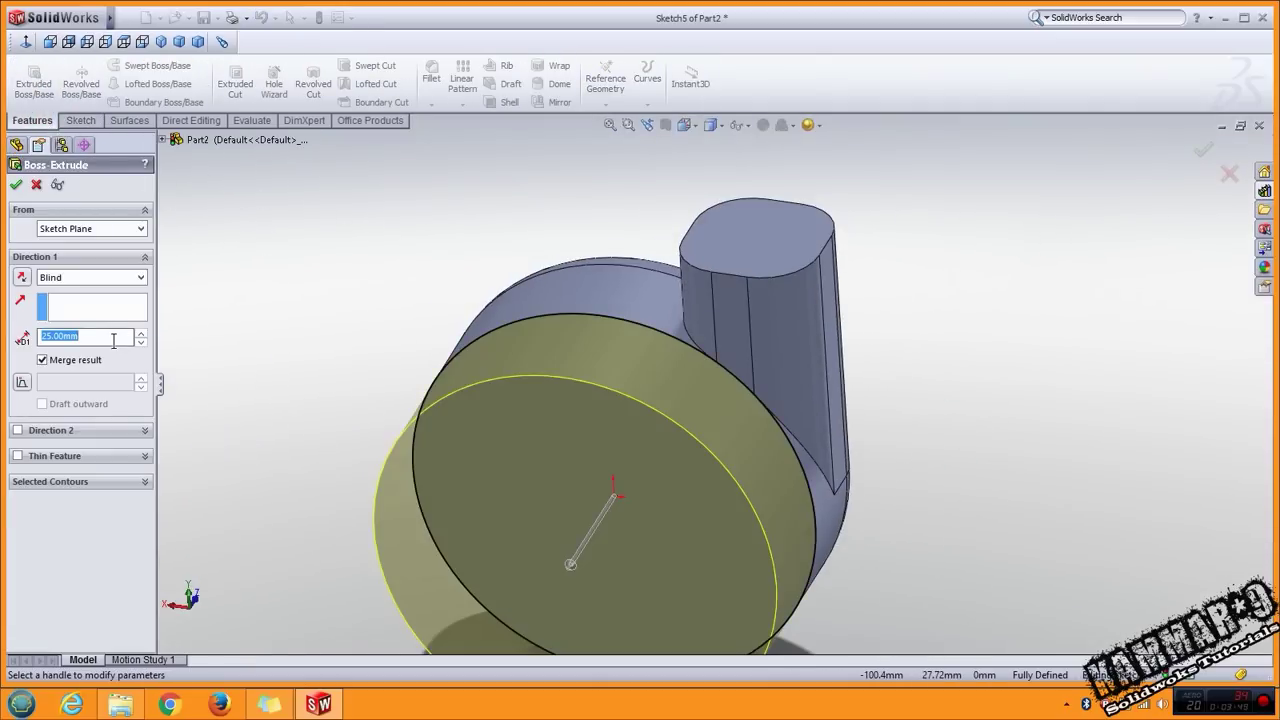
key("Return")
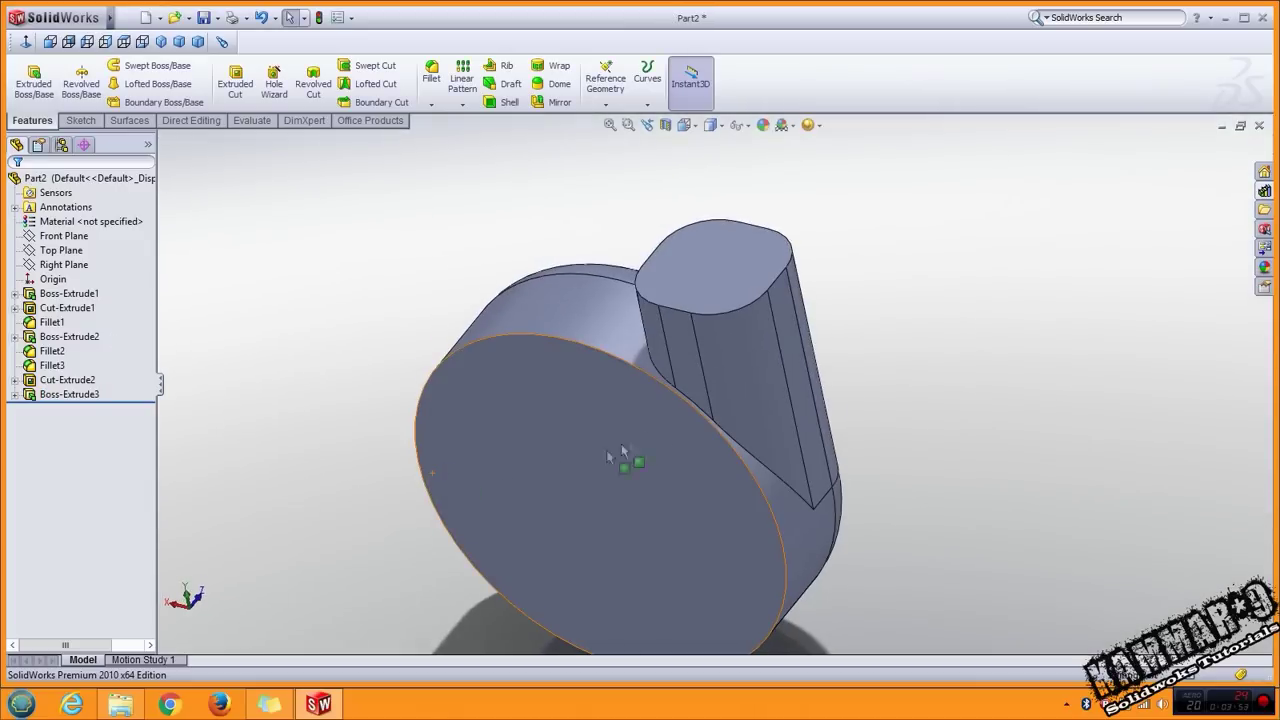
scroll(694, 400, "down", 4)
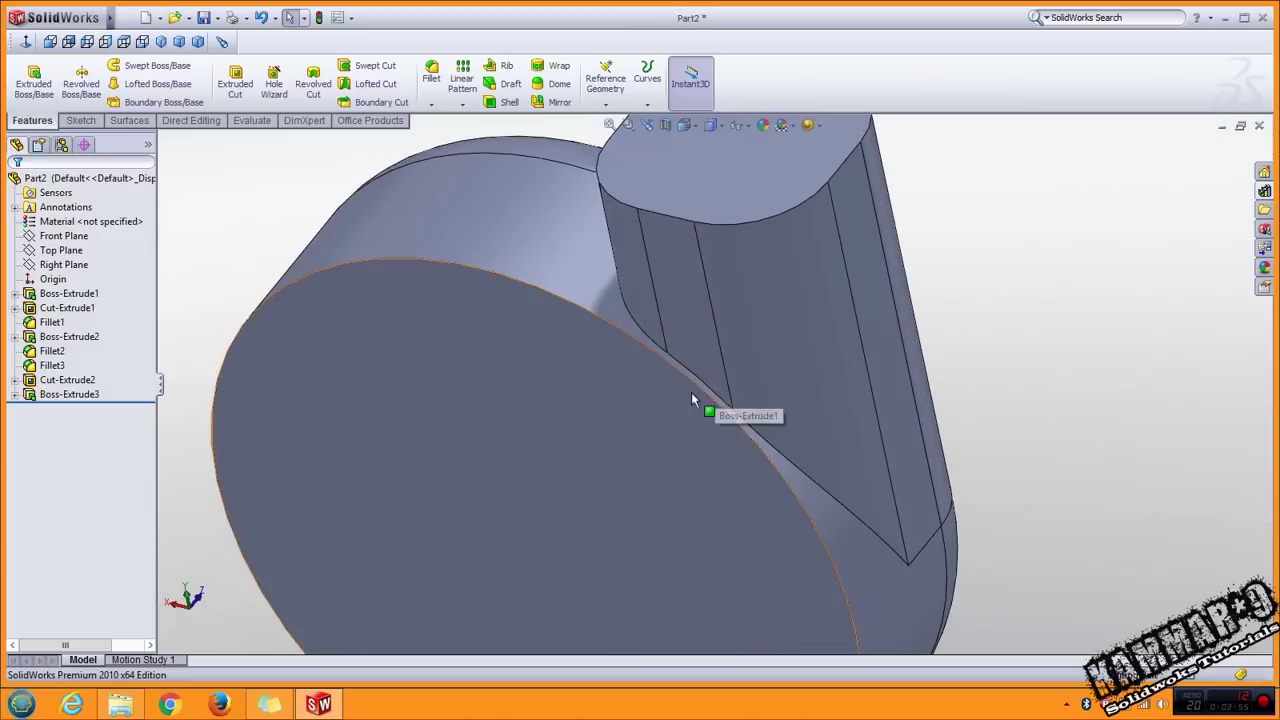
scroll(690, 410, "up", 2)
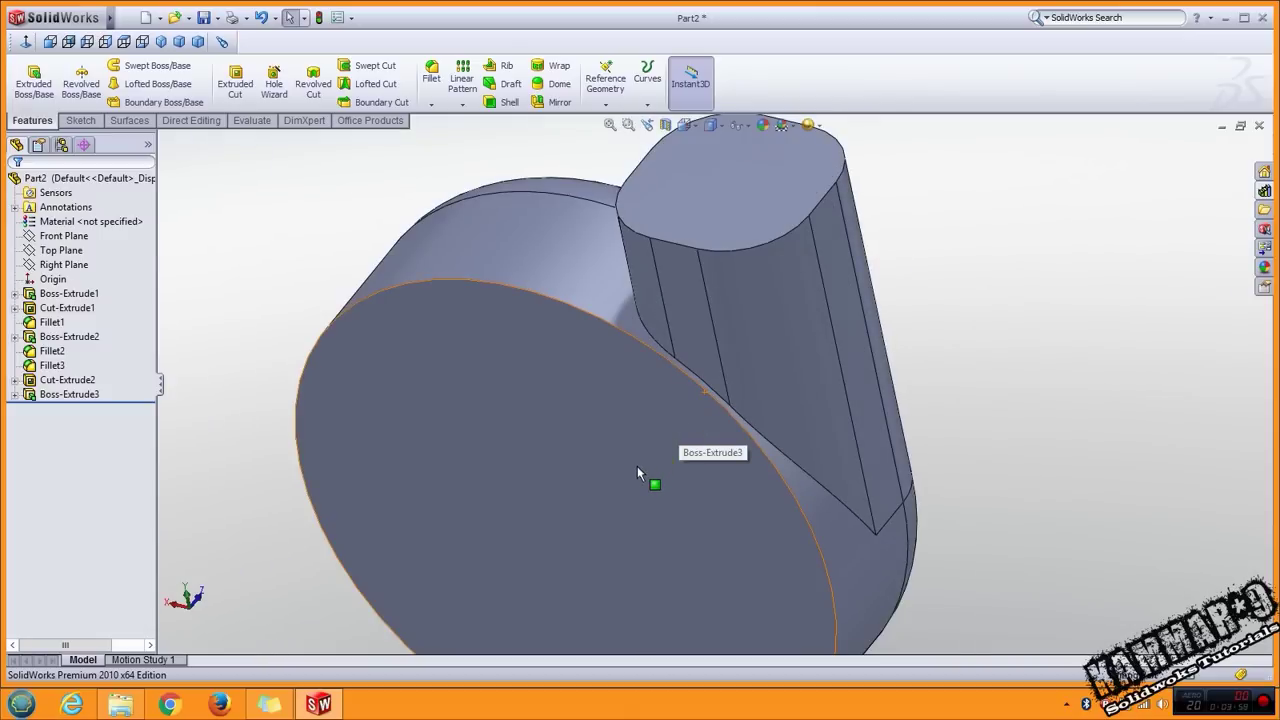
key("ctrl+1")
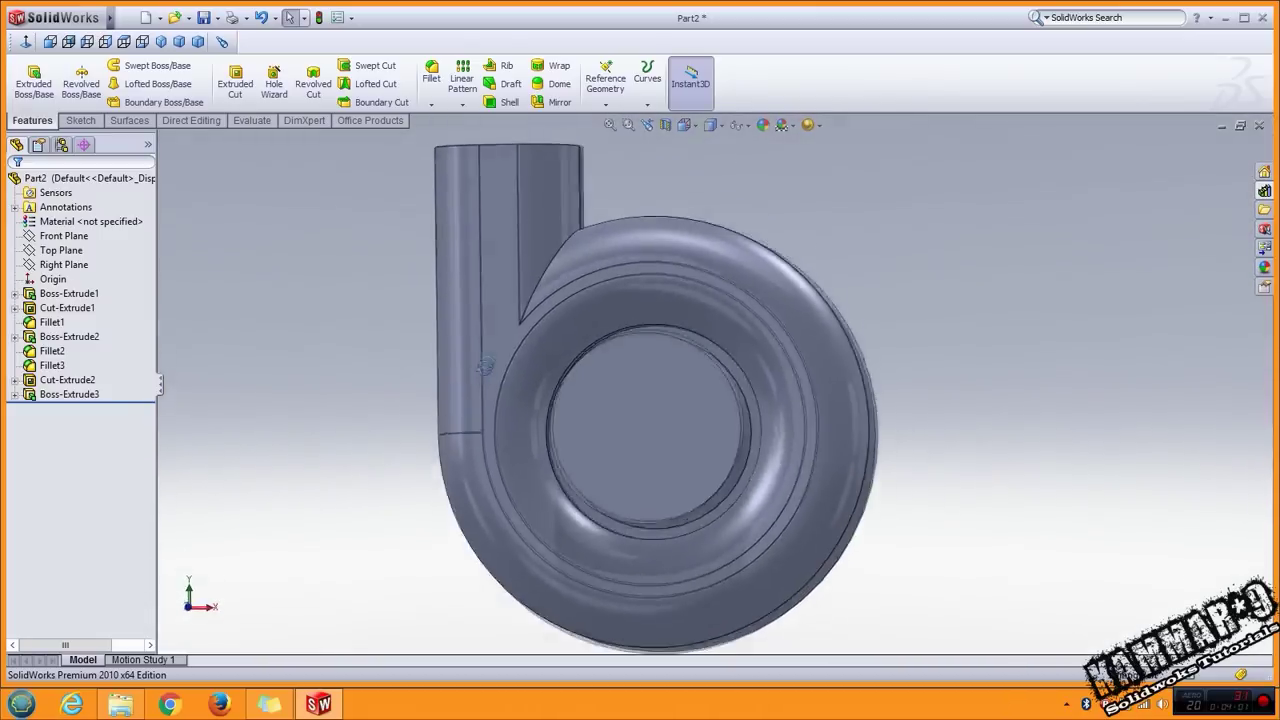
Sketch a circle at the origin on the hub's front face and dimension it to Ø33.
middle_click_drag(484, 366, 449, 457)
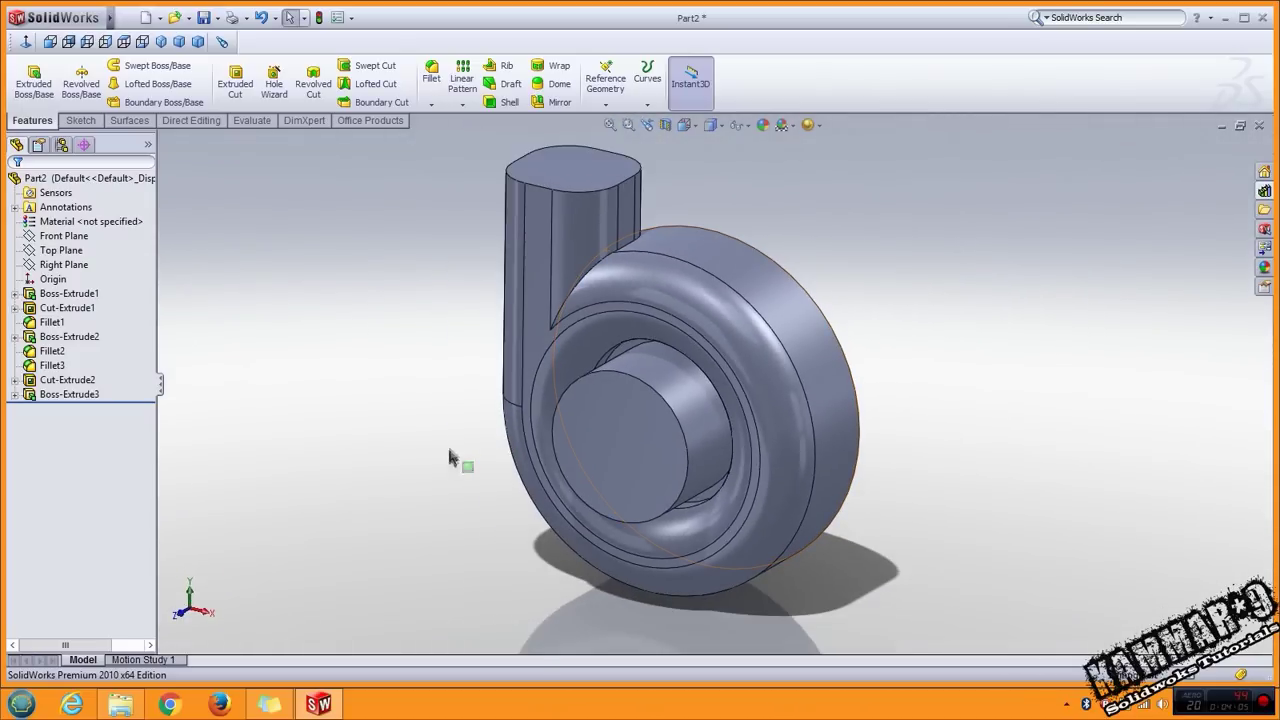
left_click(602, 455)
left_click(680, 378)
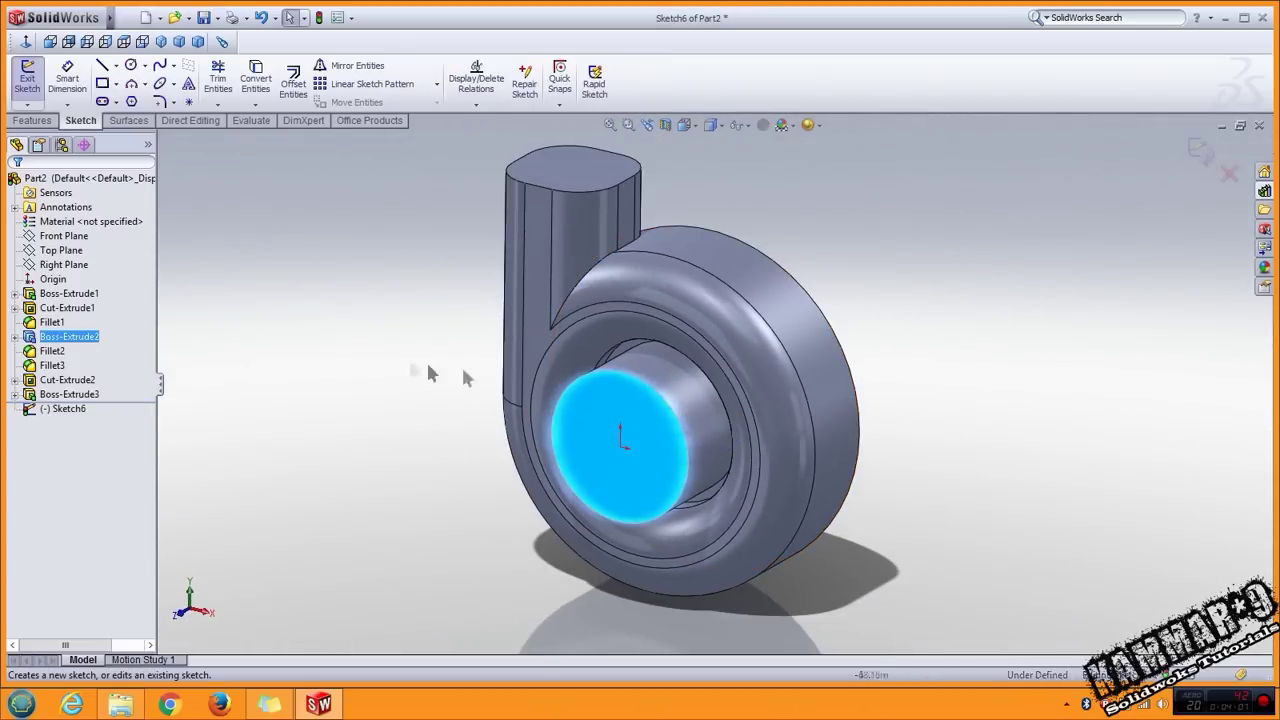
right_click_drag(343, 302, 431, 288)
left_click(620, 446)
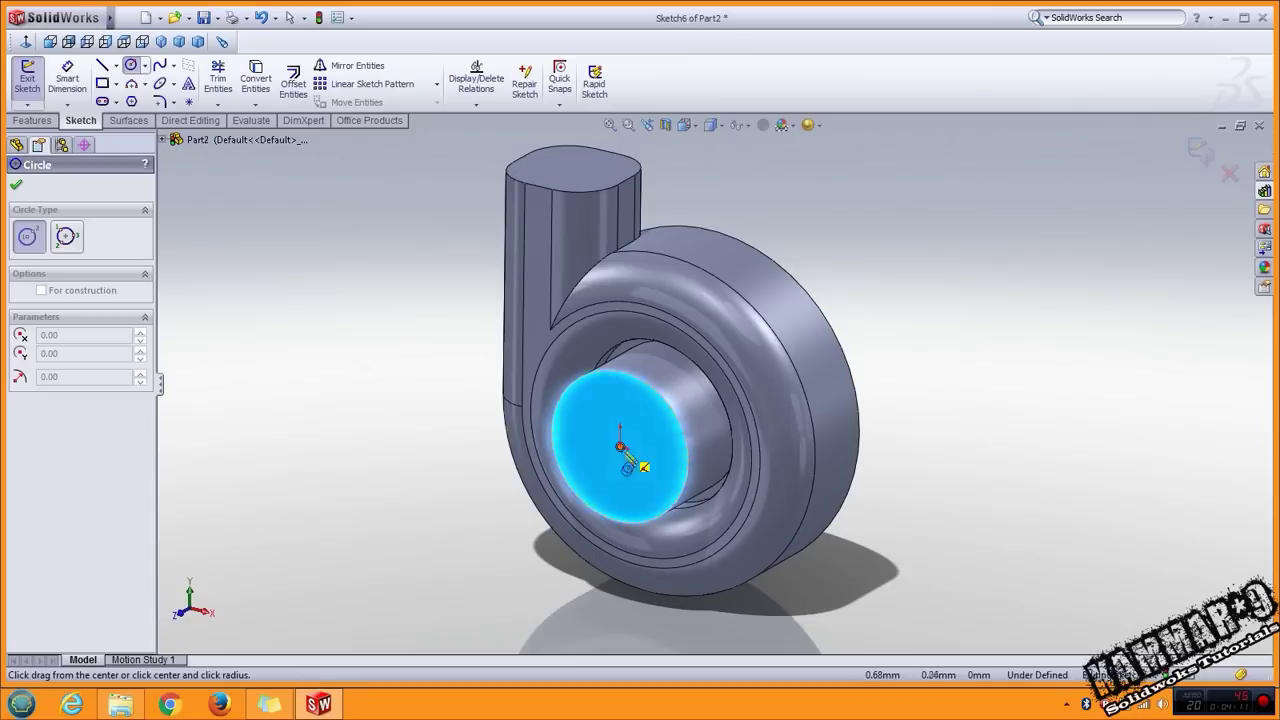
left_click(628, 505)
right_click_drag(363, 523, 360, 478)
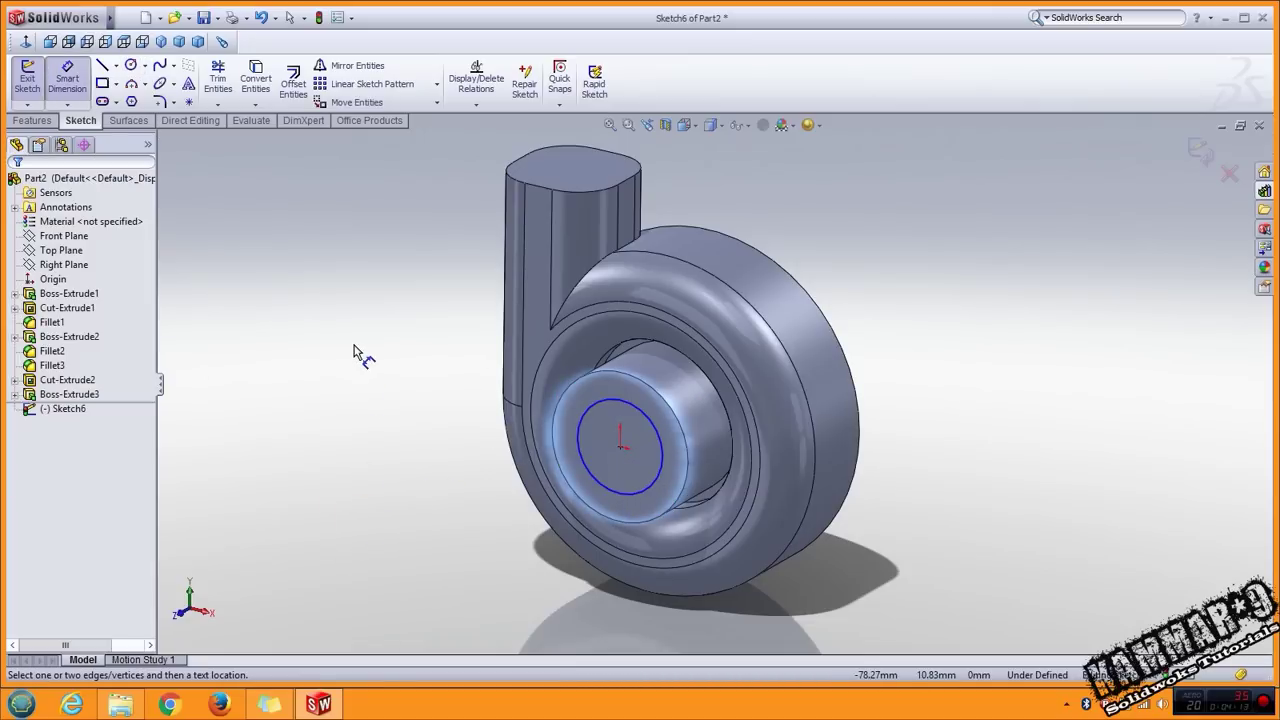
left_click(582, 425)
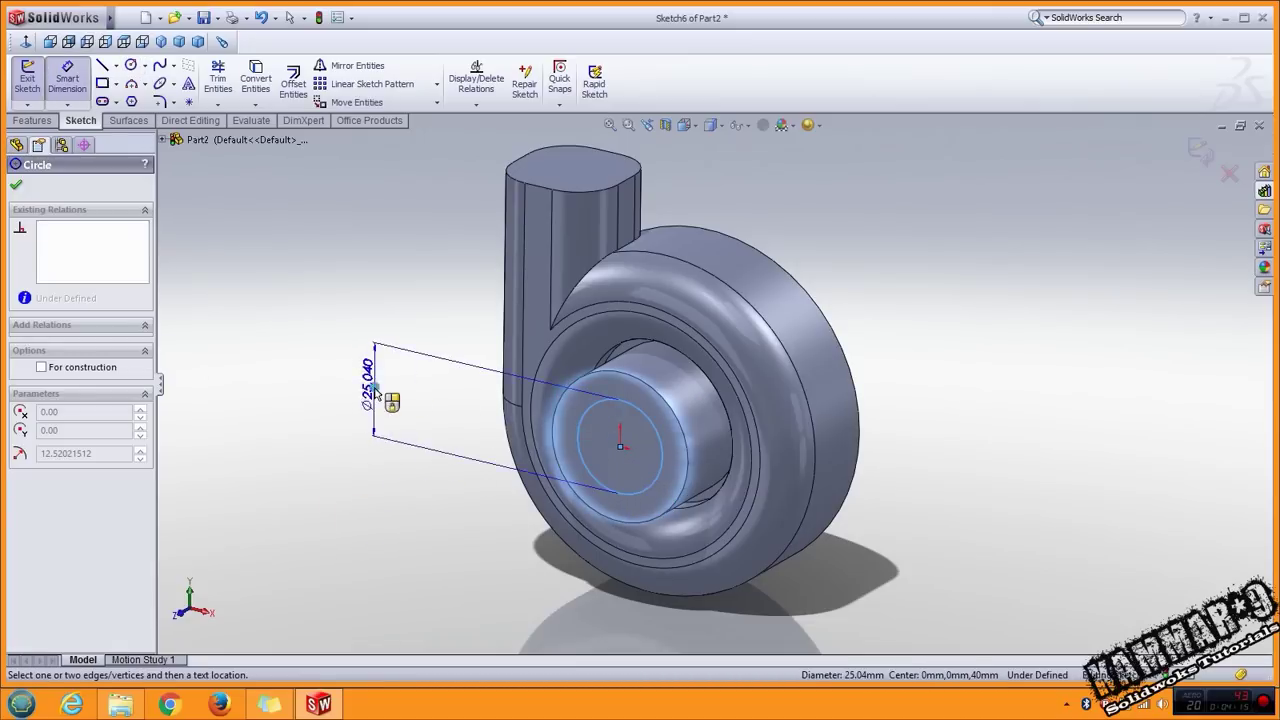
left_click(375, 385)
type("33")
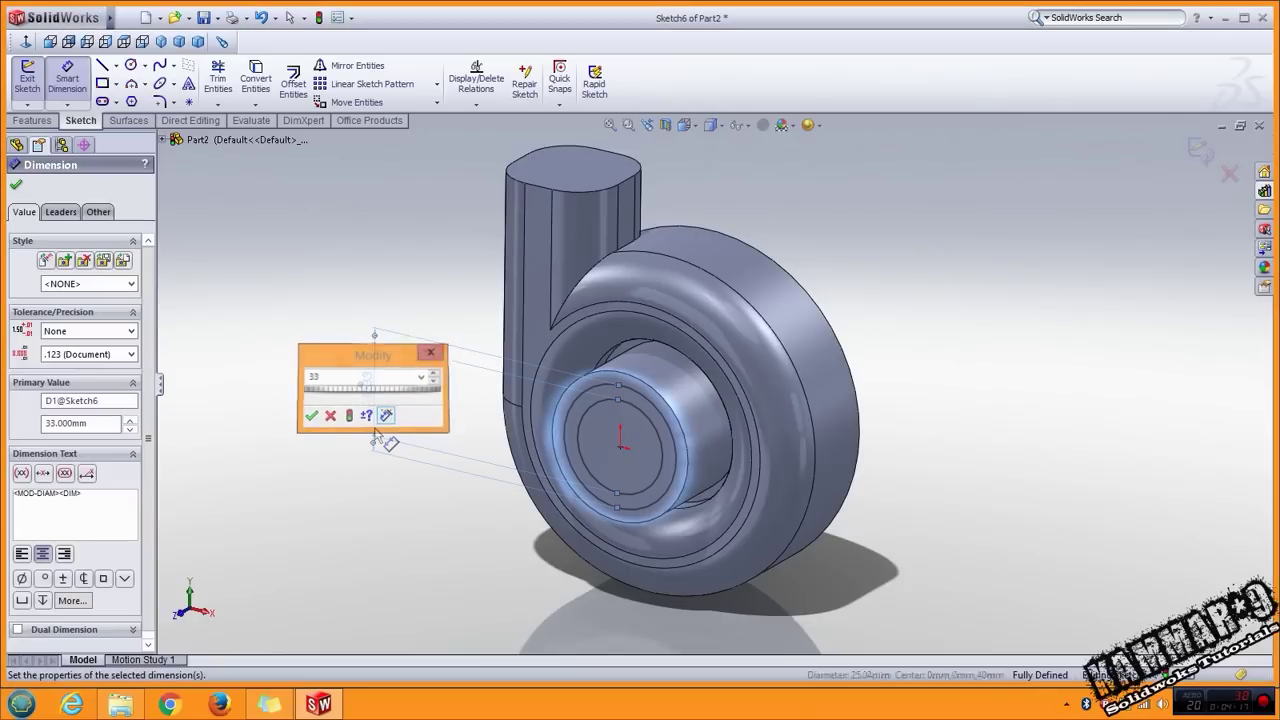
key("Return")
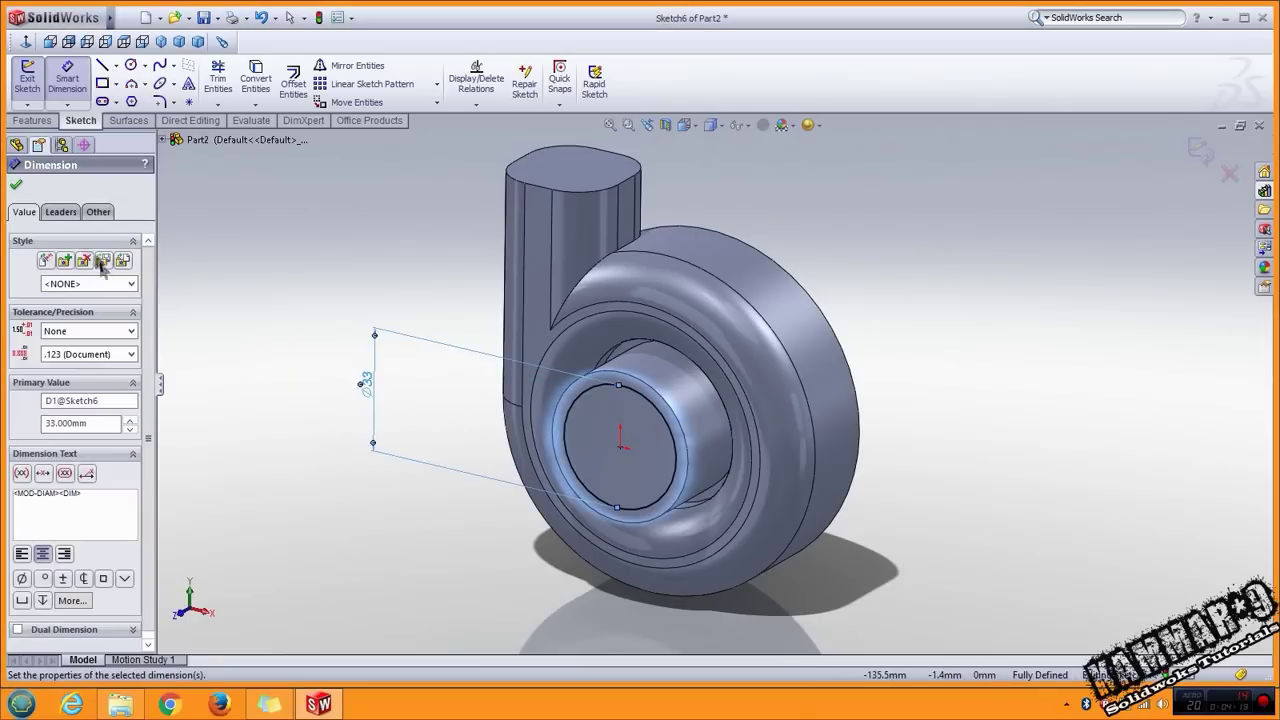
left_click(17, 188)
Extrude-cut the Ø33 circle Through All to bore the hub.
left_click(36, 121)
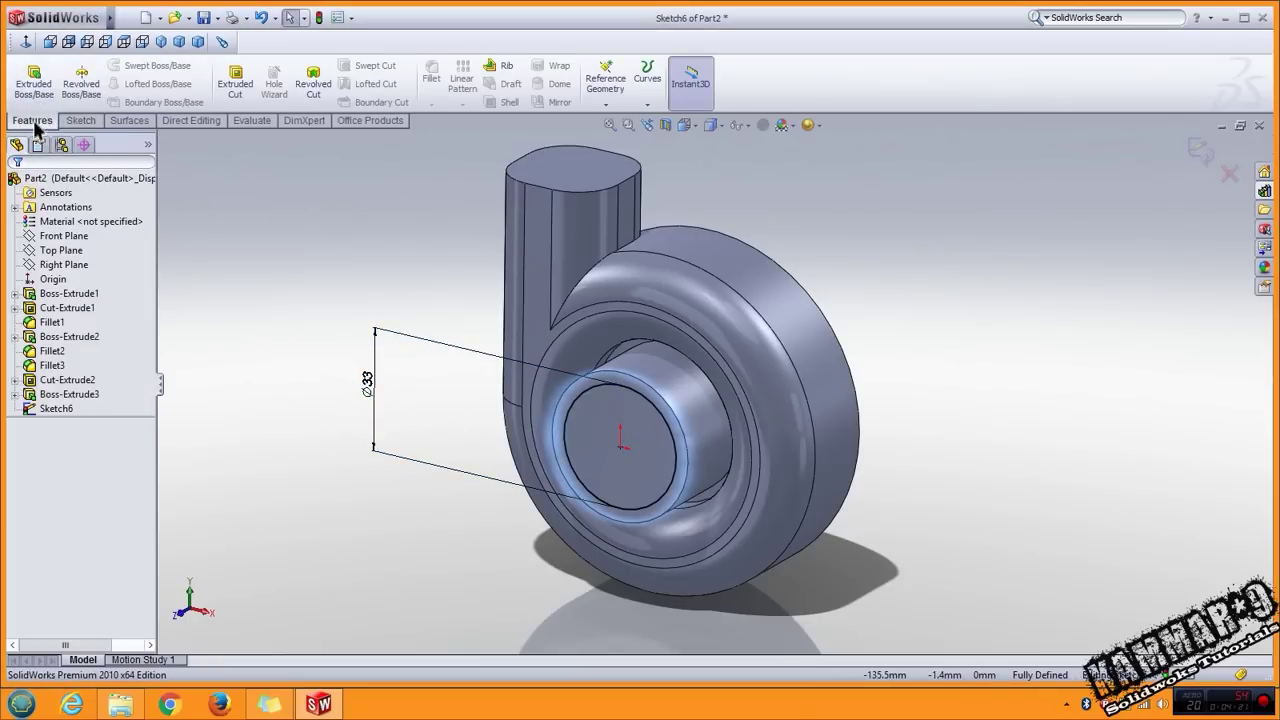
left_click(234, 82)
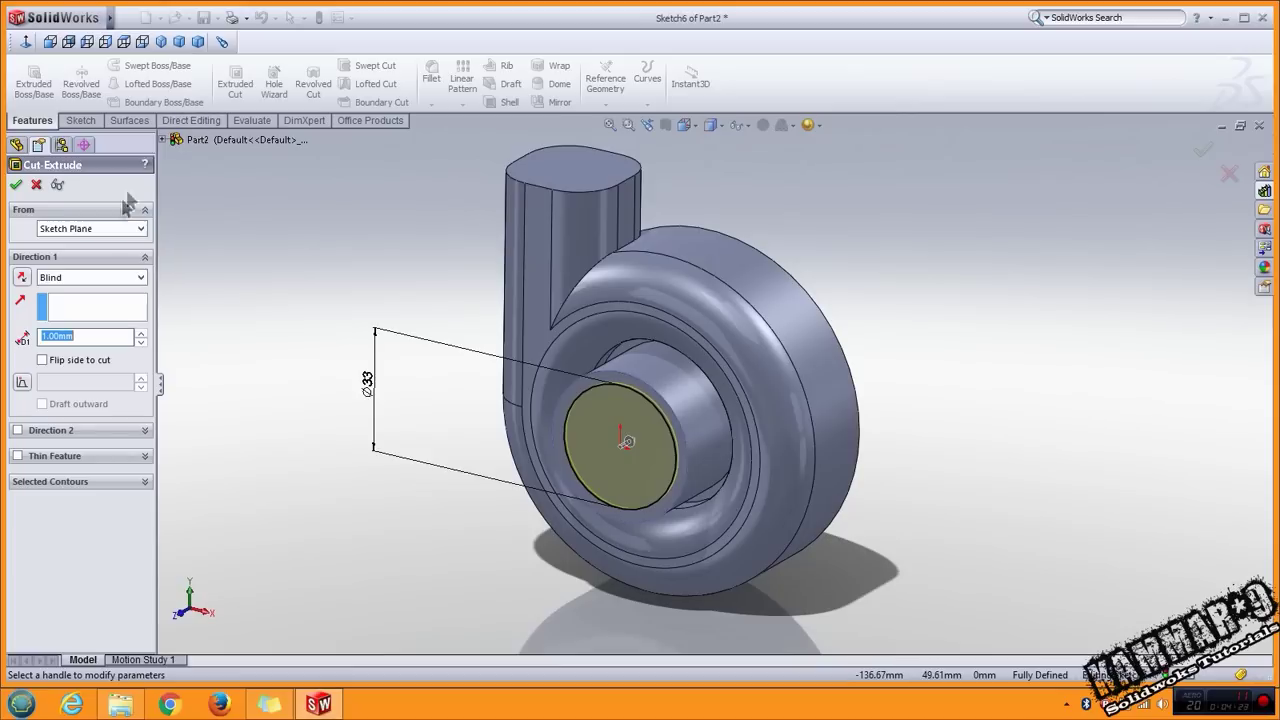
left_click(86, 279)
left_click(86, 305)
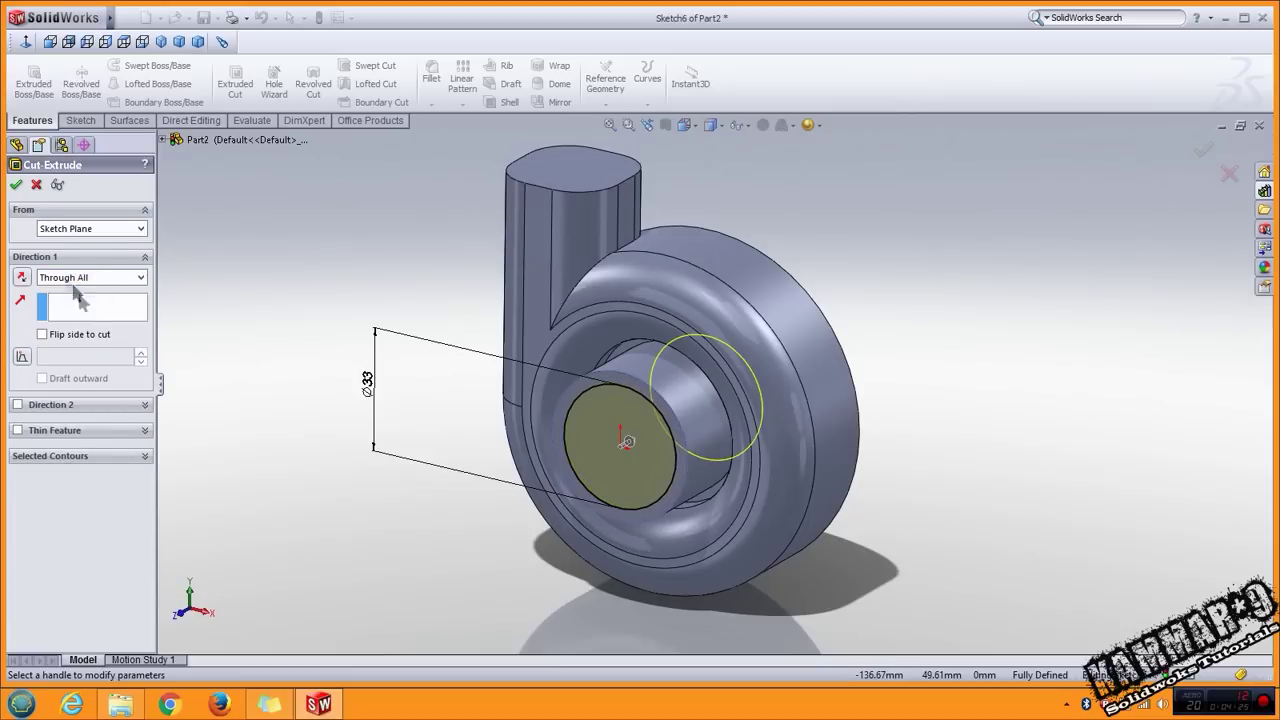
left_click(16, 186)
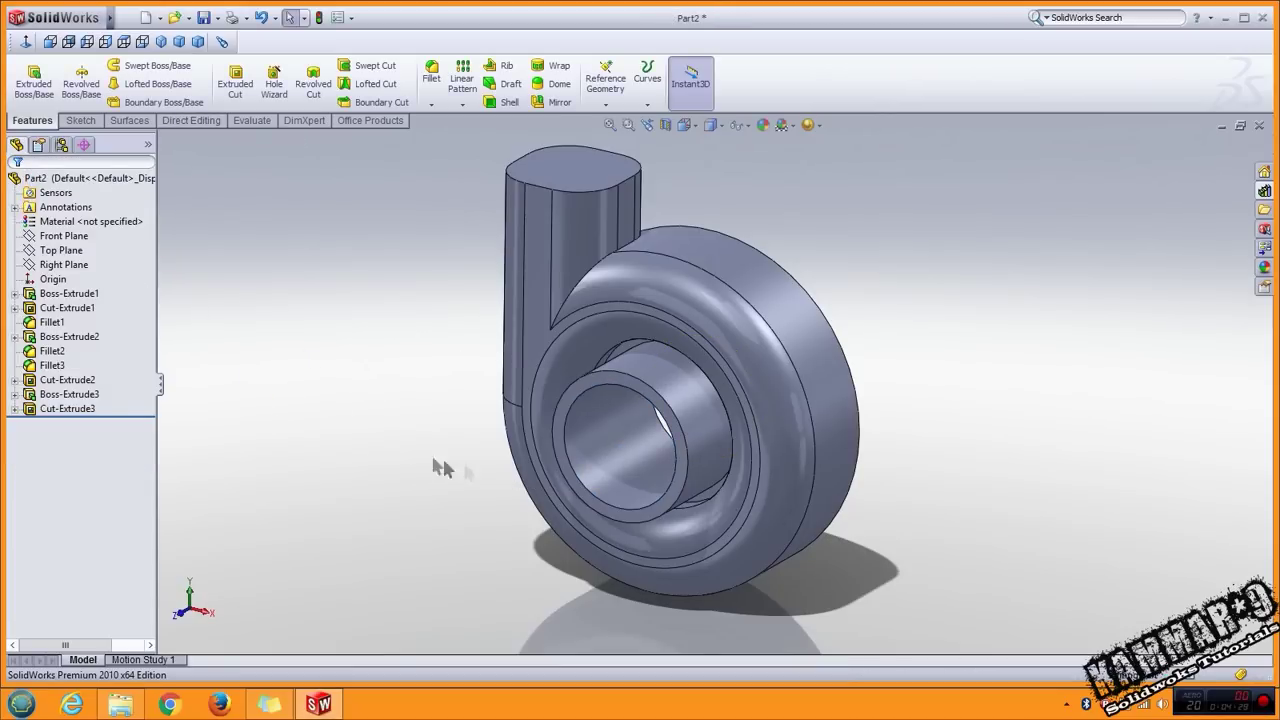
Shell the housing to 3 mm walls, removing the front face and the outlet's top face.
middle_click_drag(771, 449, 343, 459)
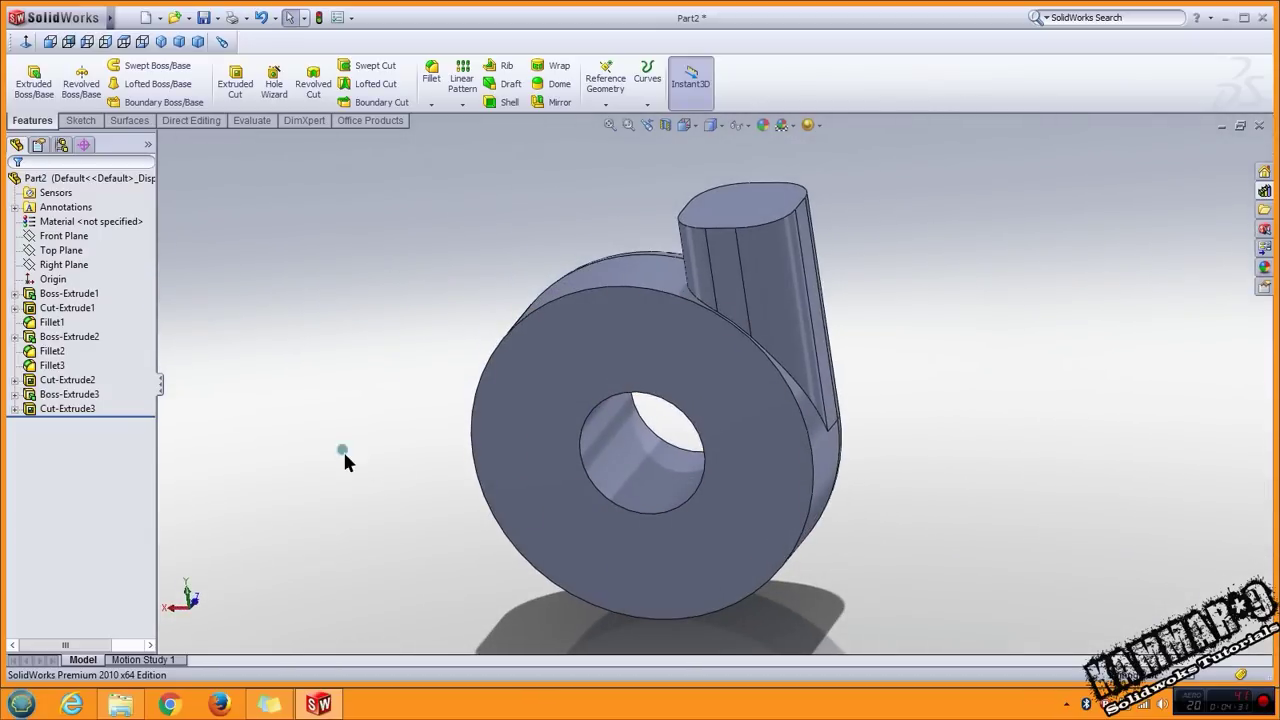
left_click(503, 102)
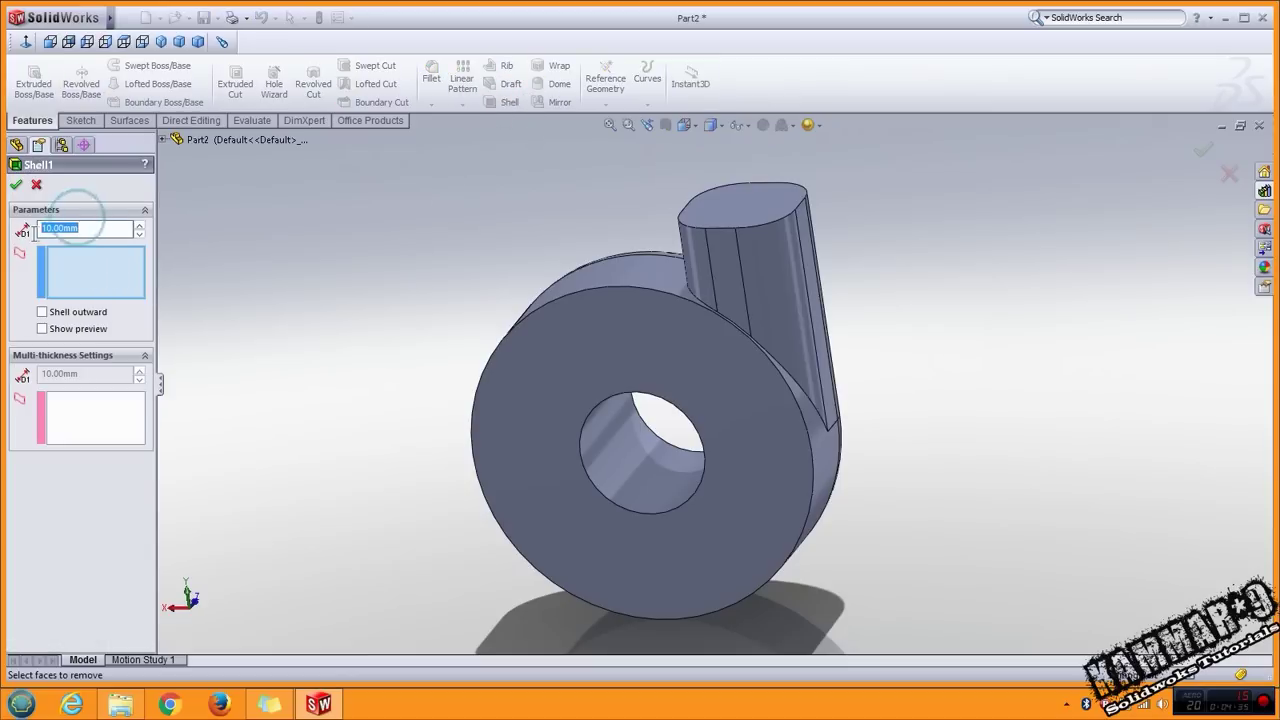
type("3")
left_click(42, 329)
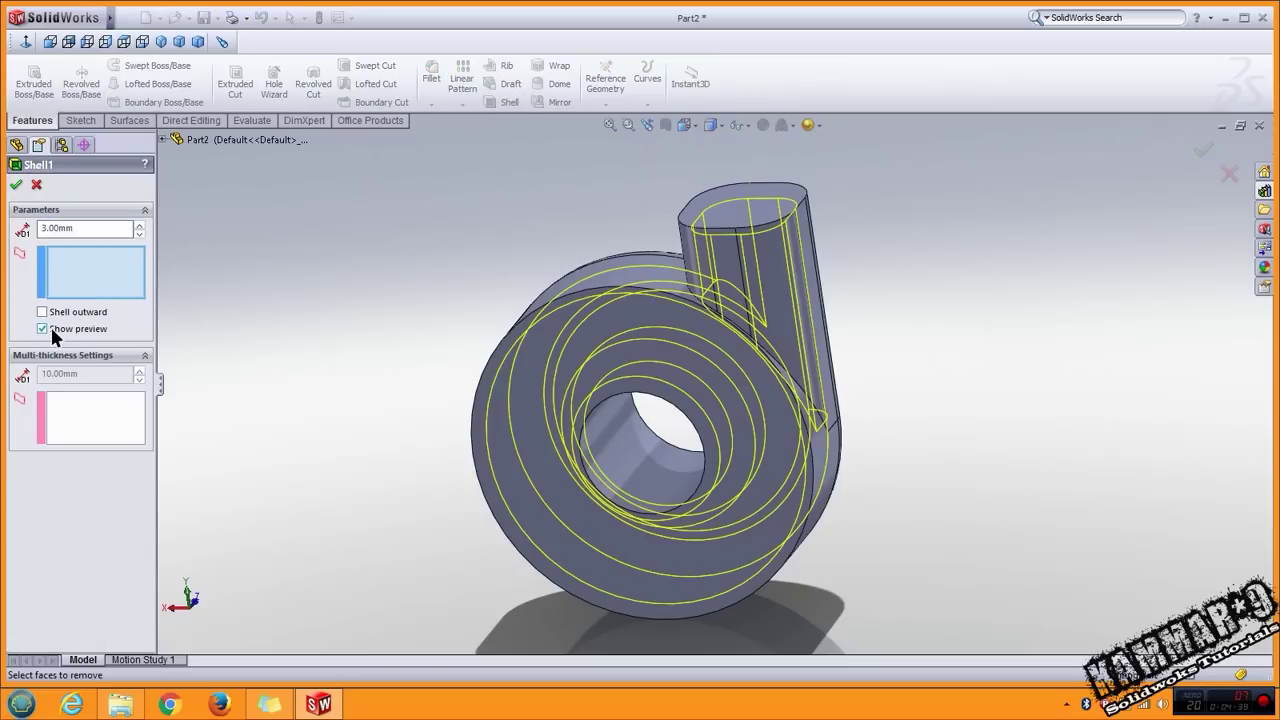
left_click(563, 515)
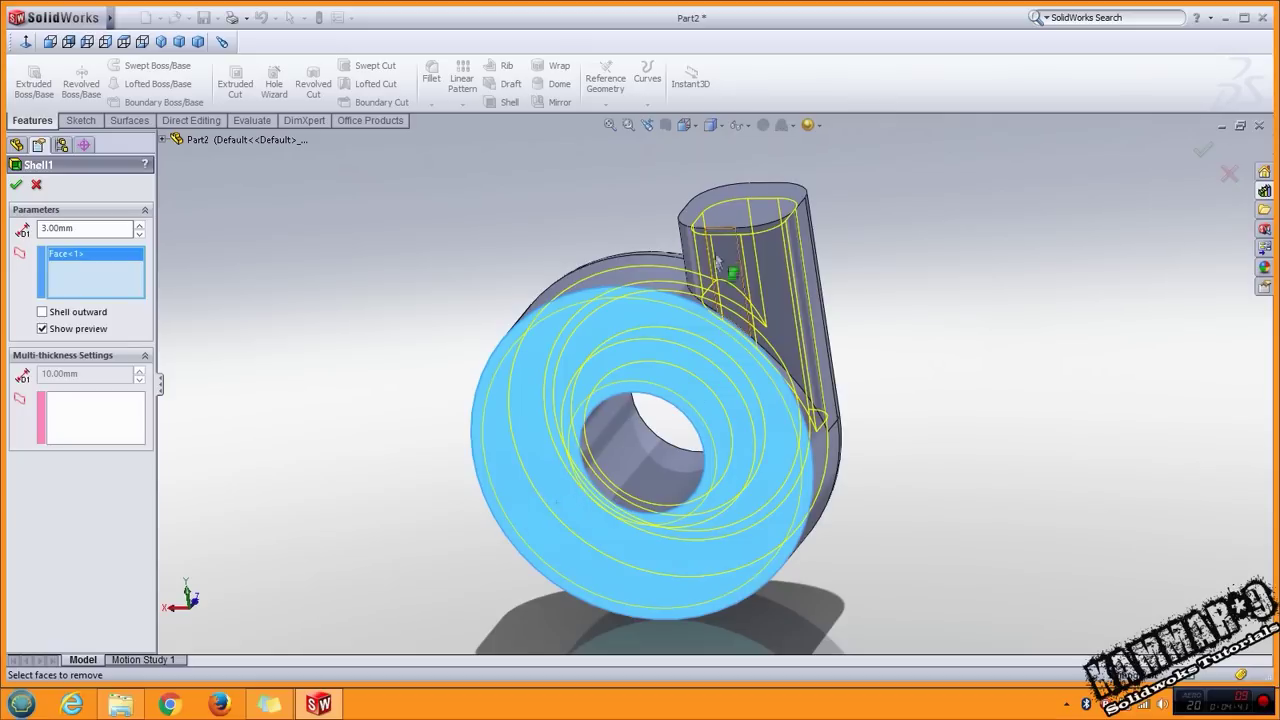
left_click(725, 208)
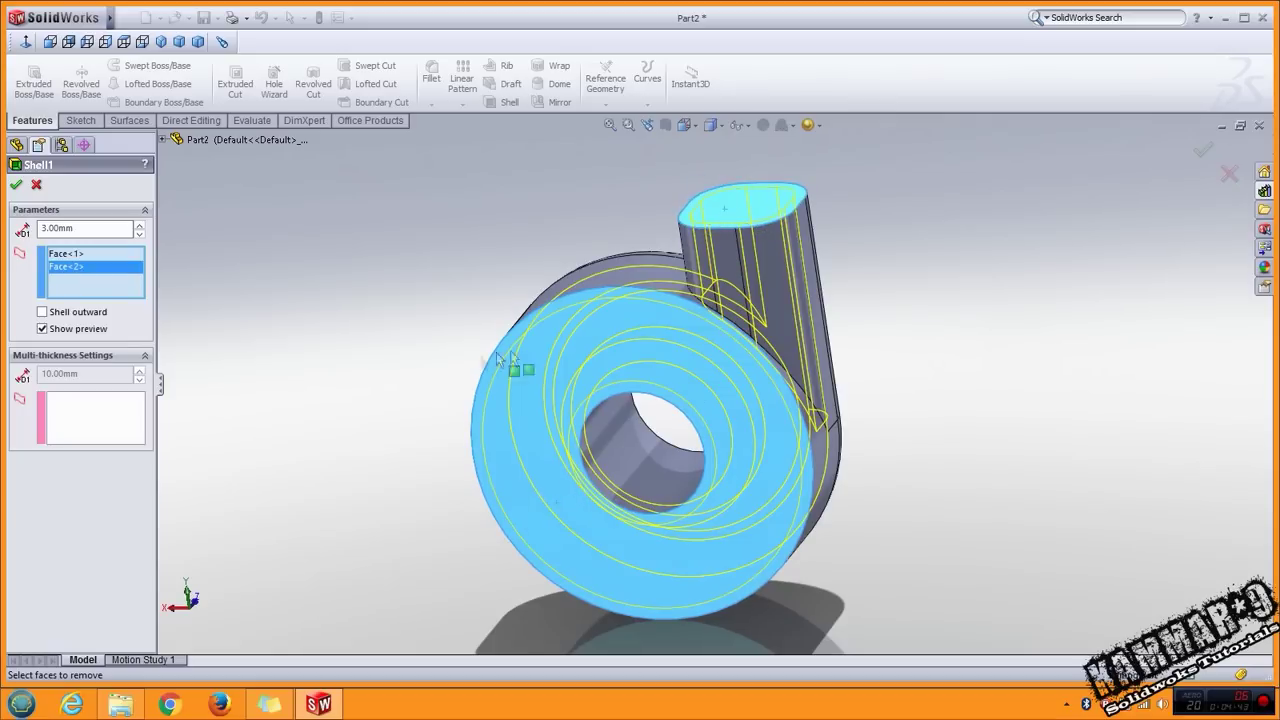
left_click(16, 186)
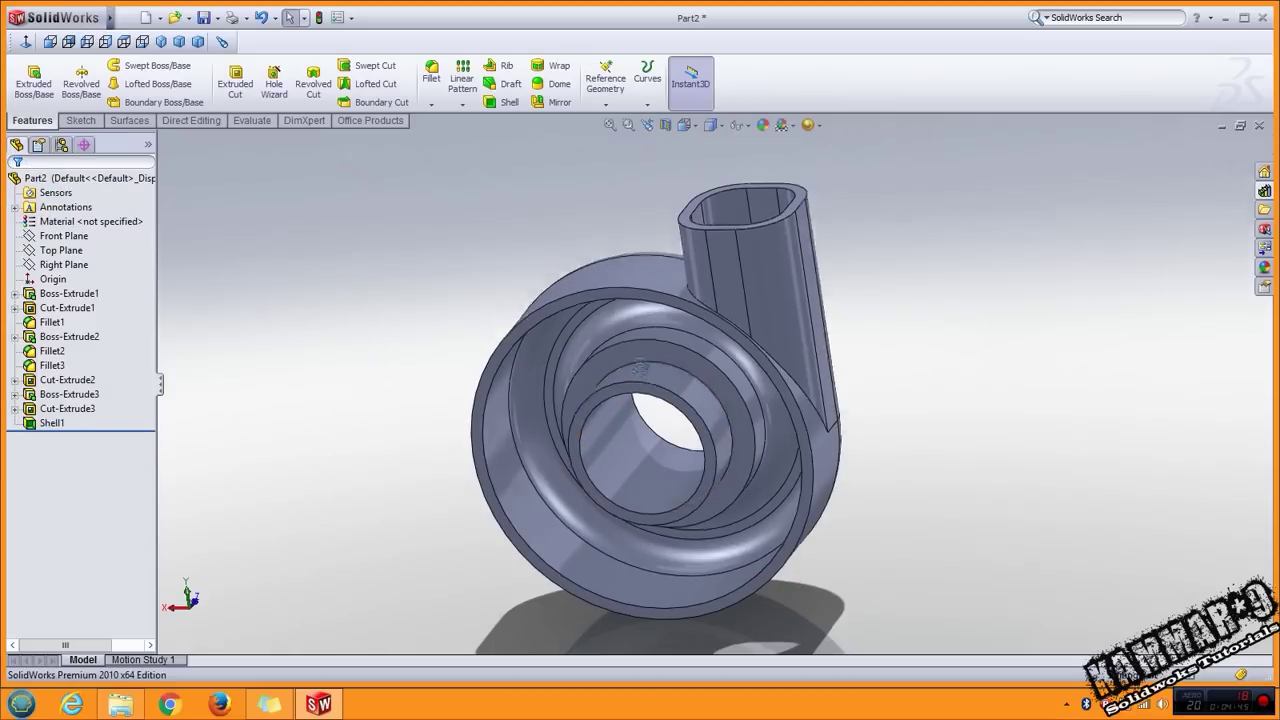
middle_click_drag(620, 352, 678, 375)
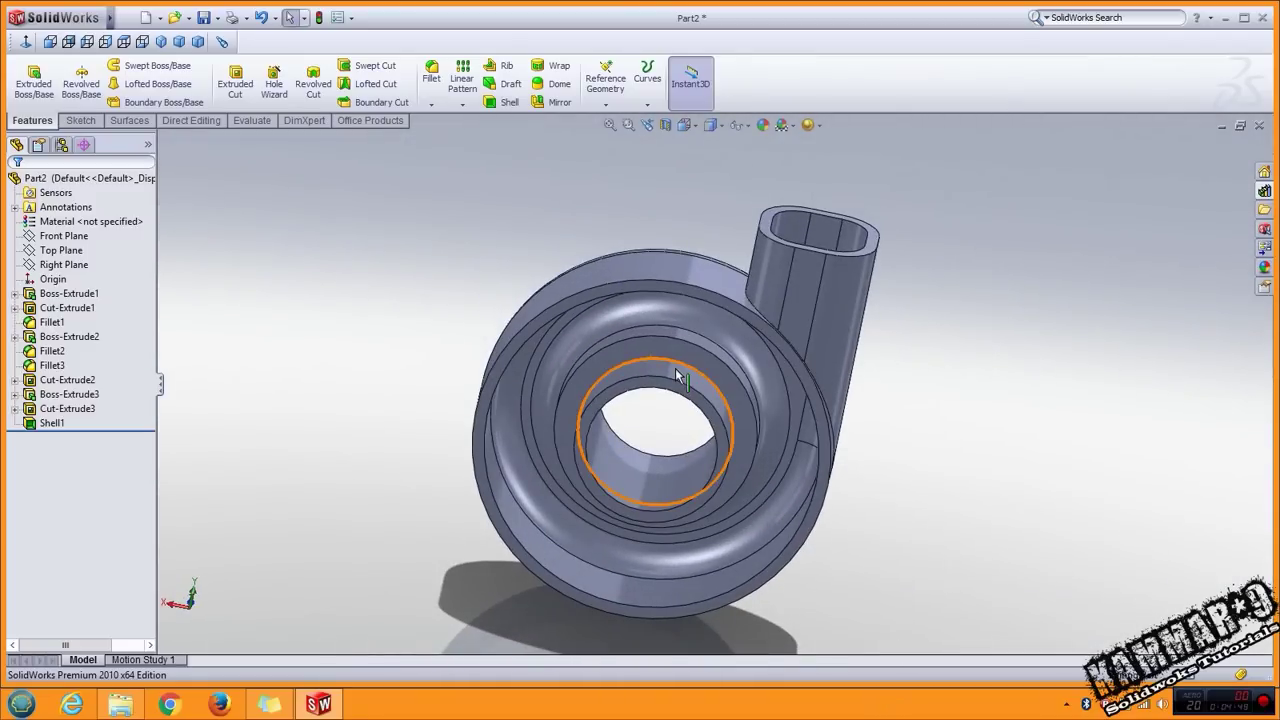
Start a sketch on the ring face and draw a circle centred on the hole, dimensioning its diameter.
scroll(700, 375, "down", 3)
left_click(644, 385)
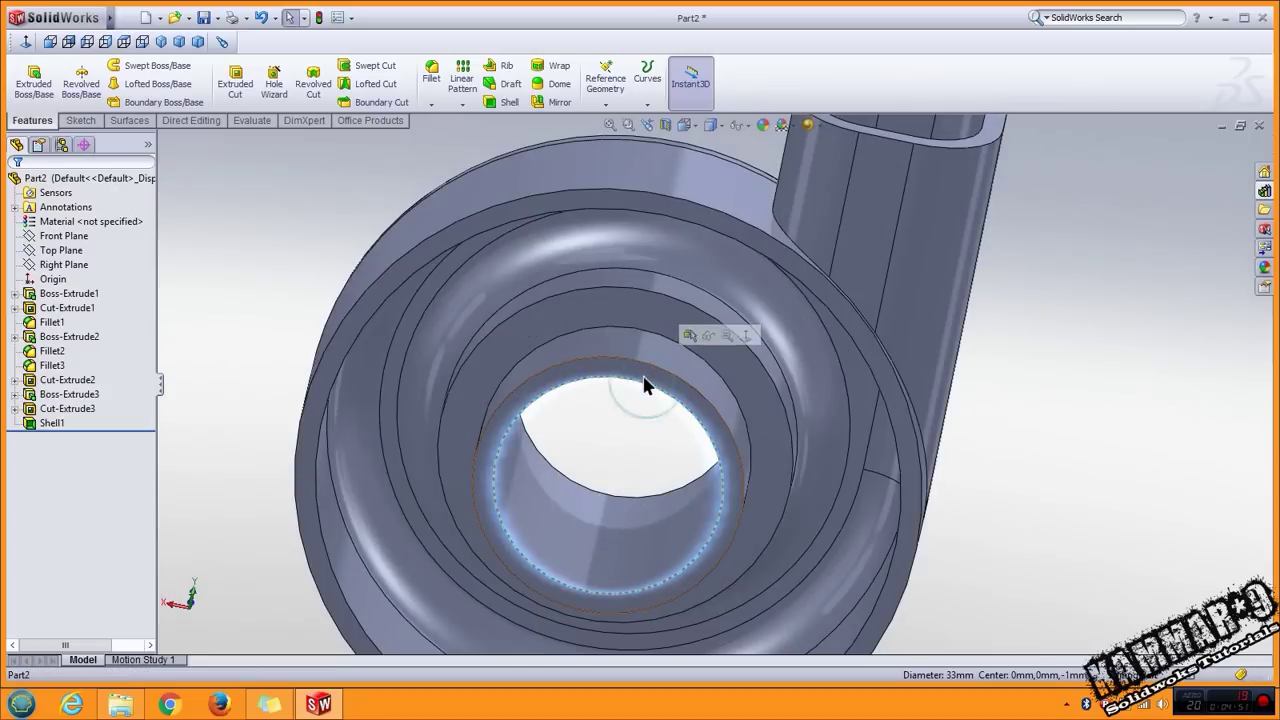
left_click(643, 378)
left_click(675, 303)
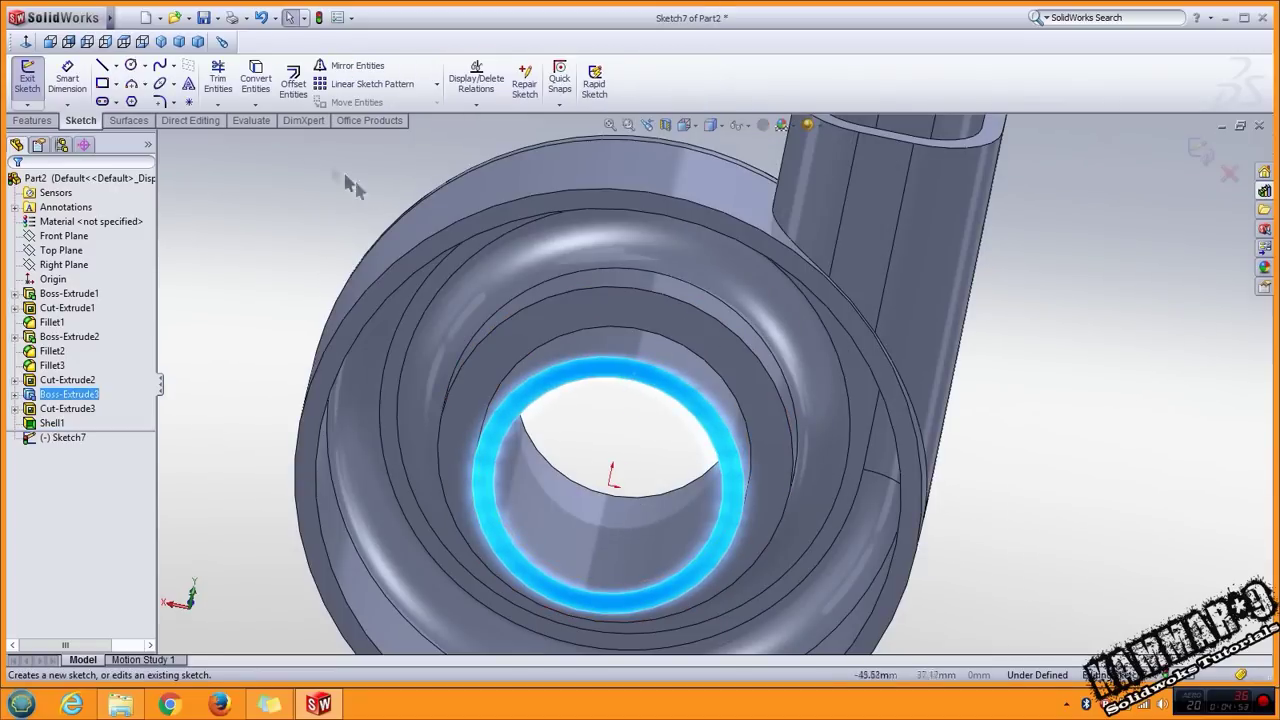
left_click(131, 65)
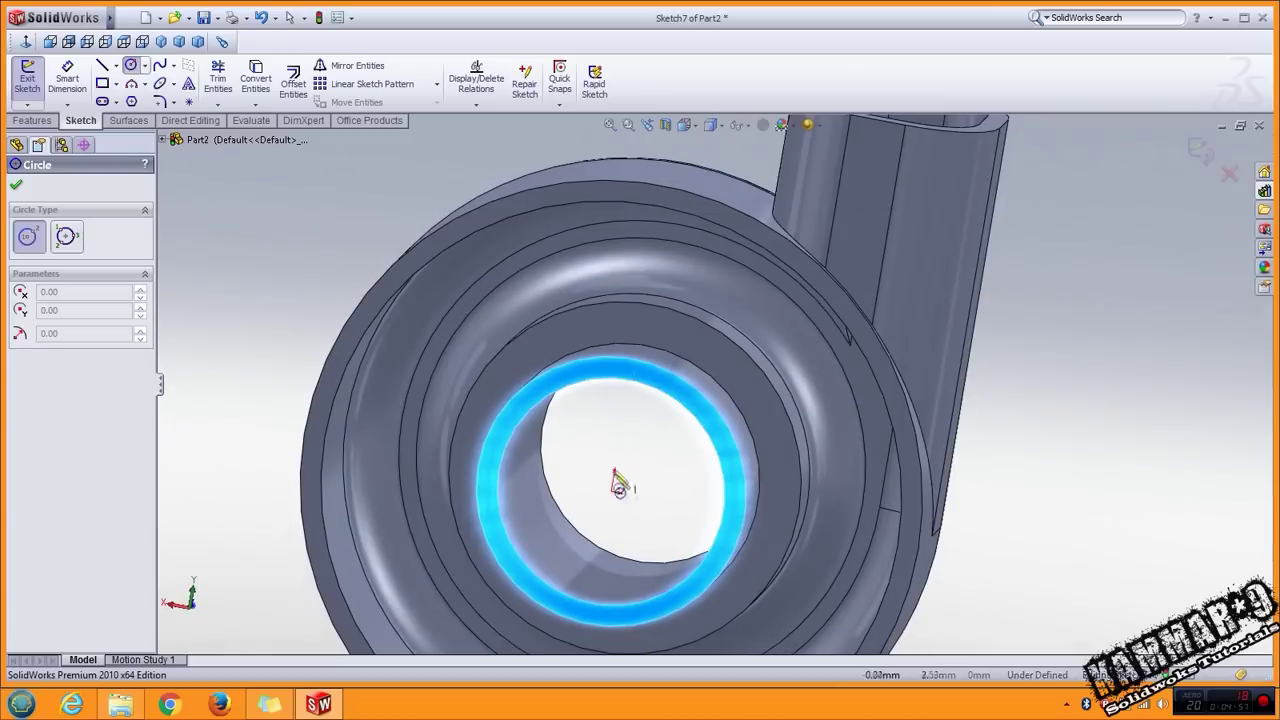
left_click(615, 488)
left_click(681, 376)
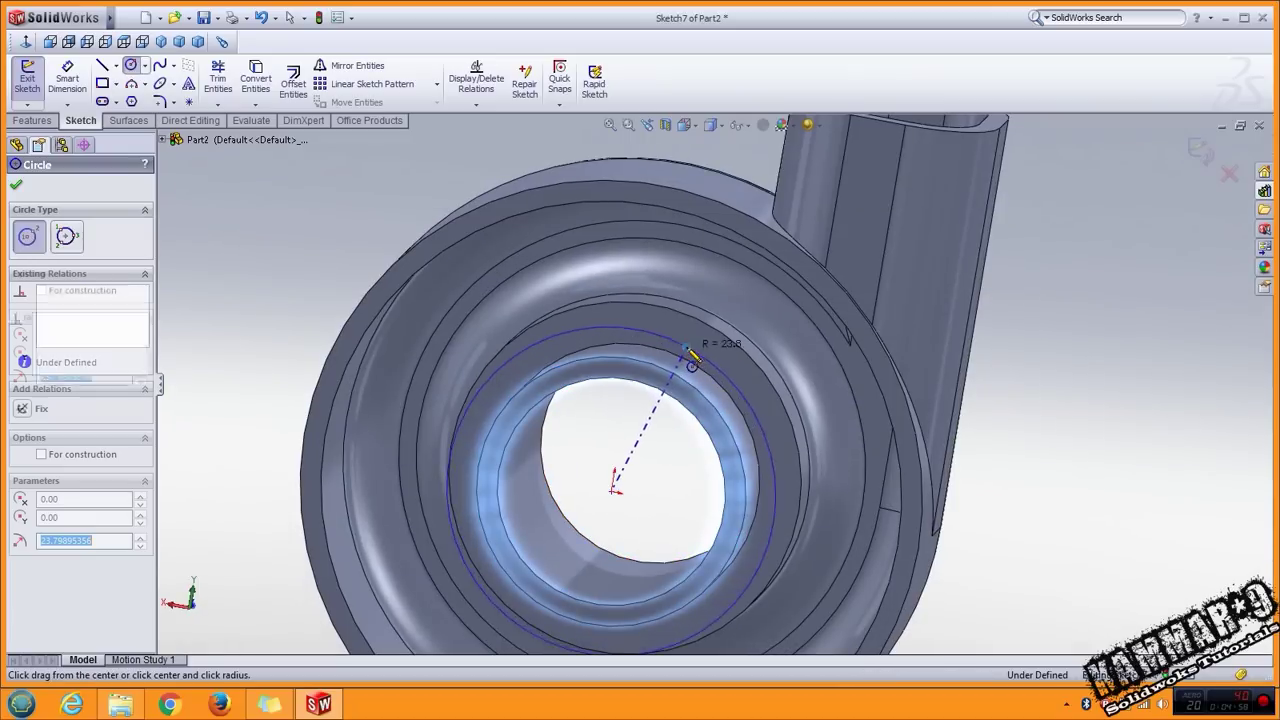
key("d")
left_click(607, 335)
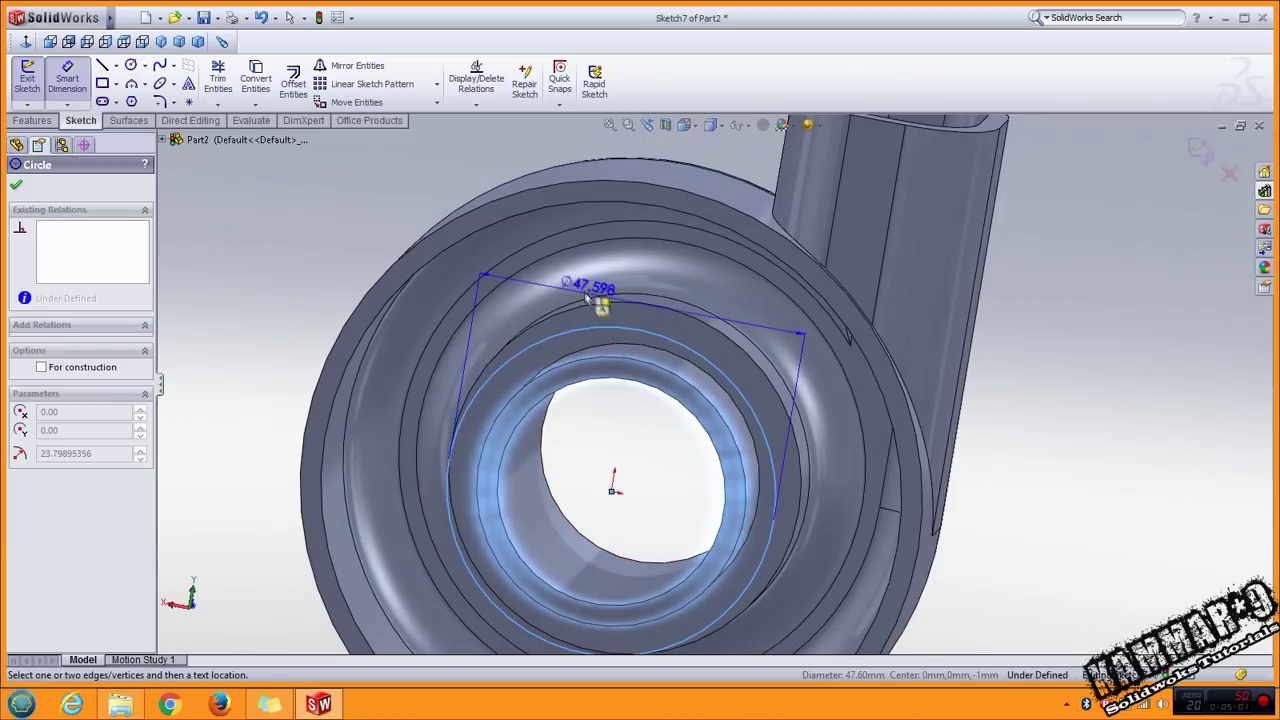
left_click(584, 286)
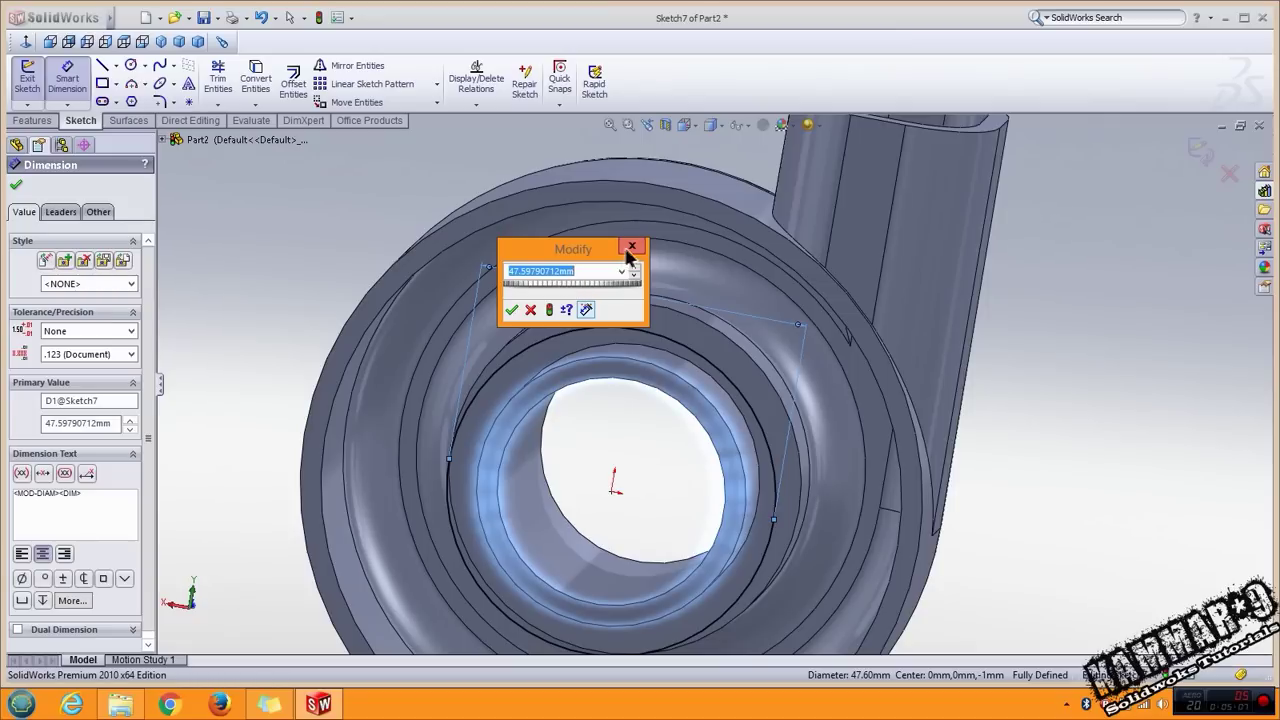
left_click(631, 247)
left_click(68, 41)
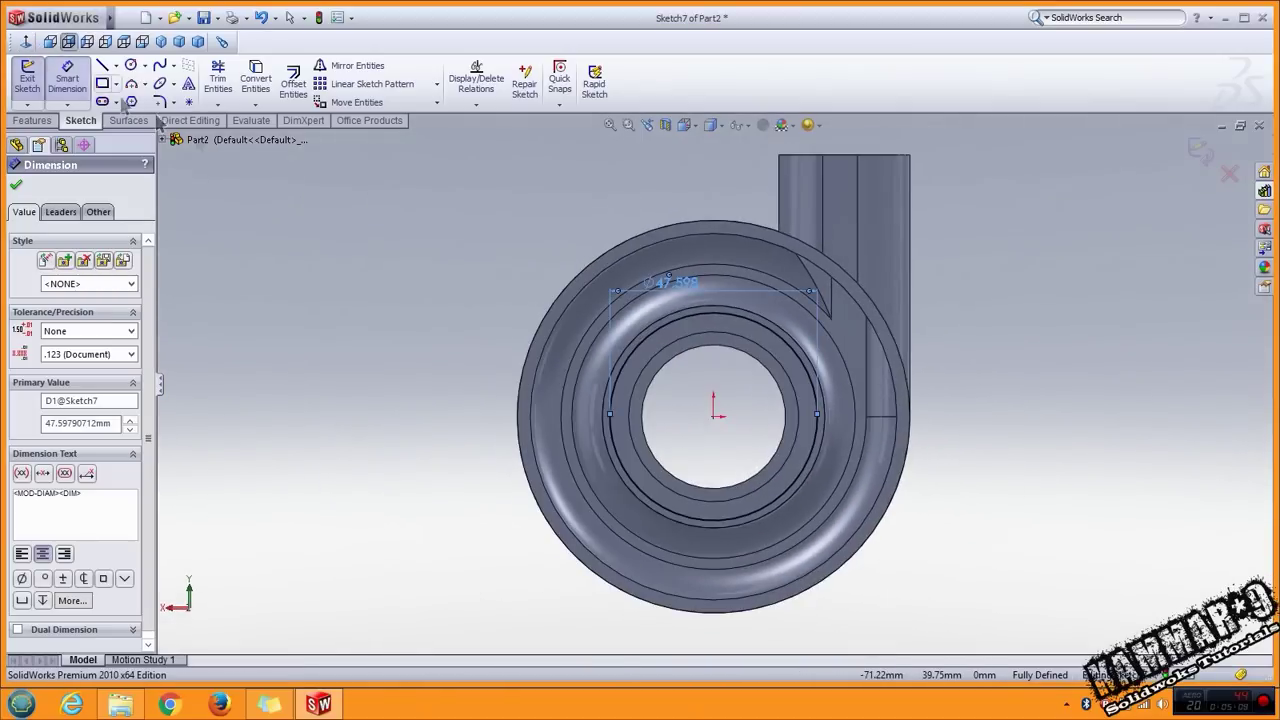
scroll(744, 357, "up", 3)
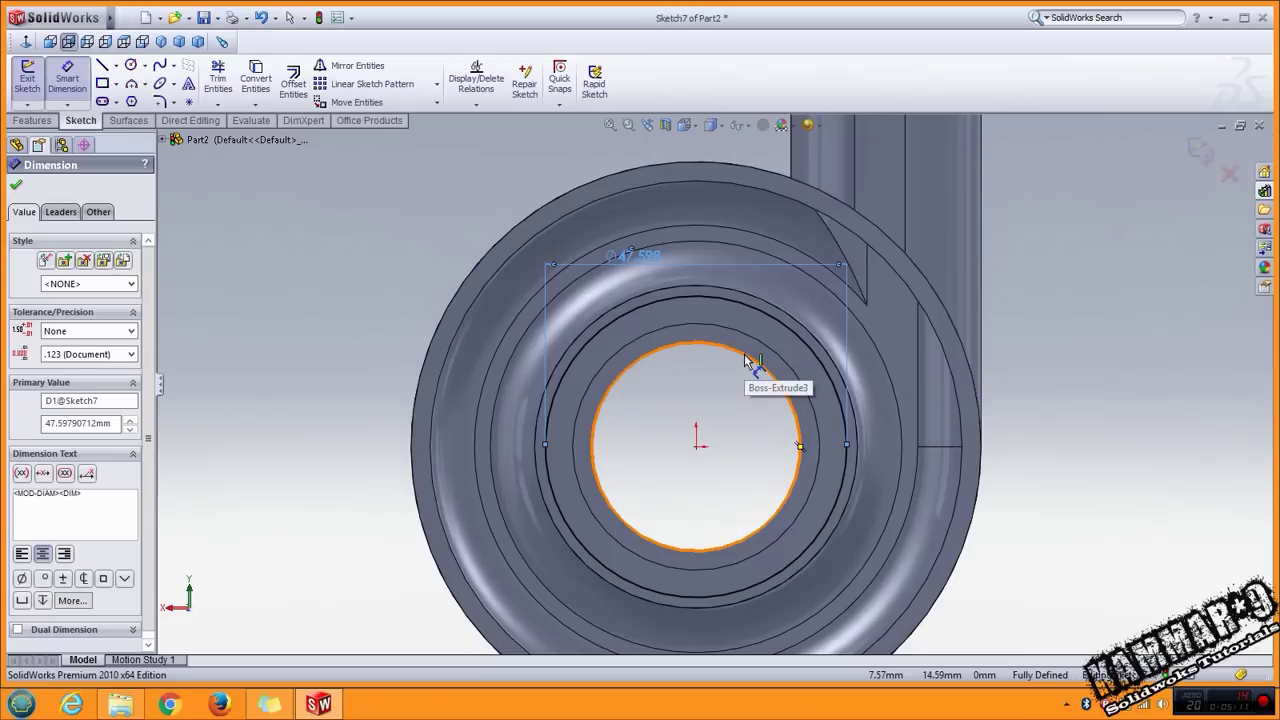
key("Escape")
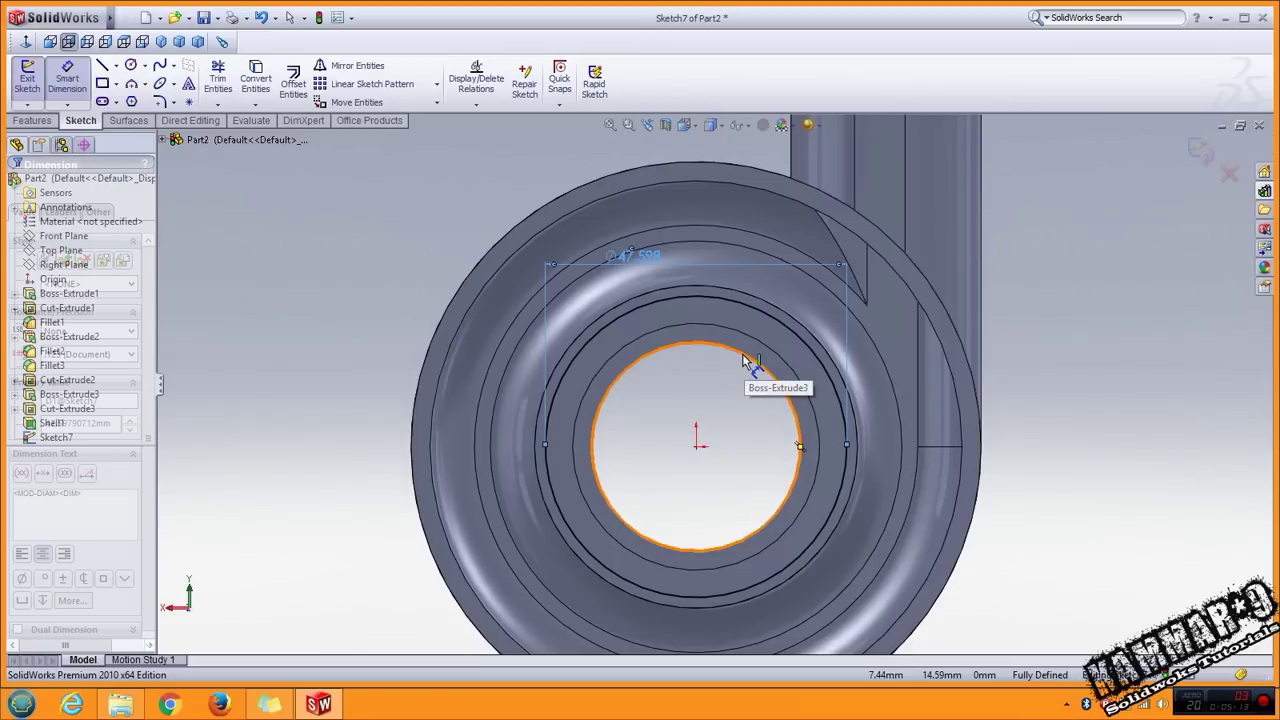
Delete the diameter dimension and make the circle coradial with the surrounding model edge.
left_click(650, 275)
key("Delete")
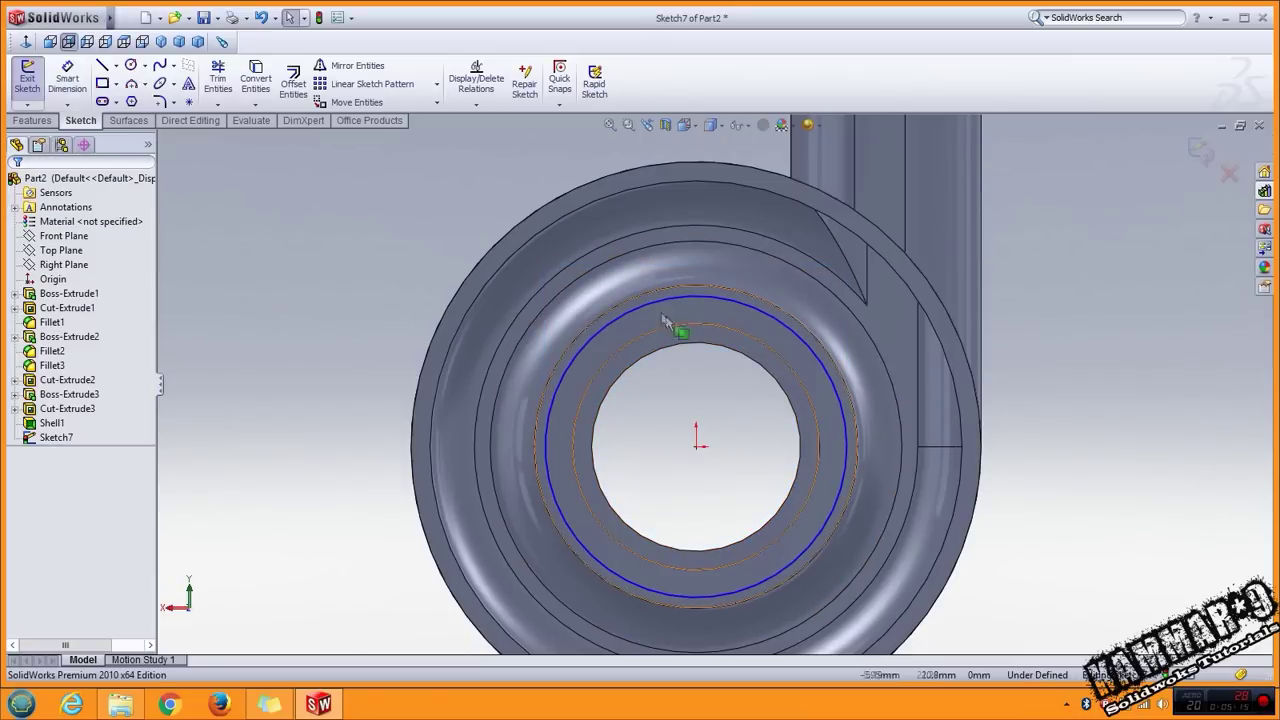
left_click(715, 303)
left_click(709, 287, "ctrl")
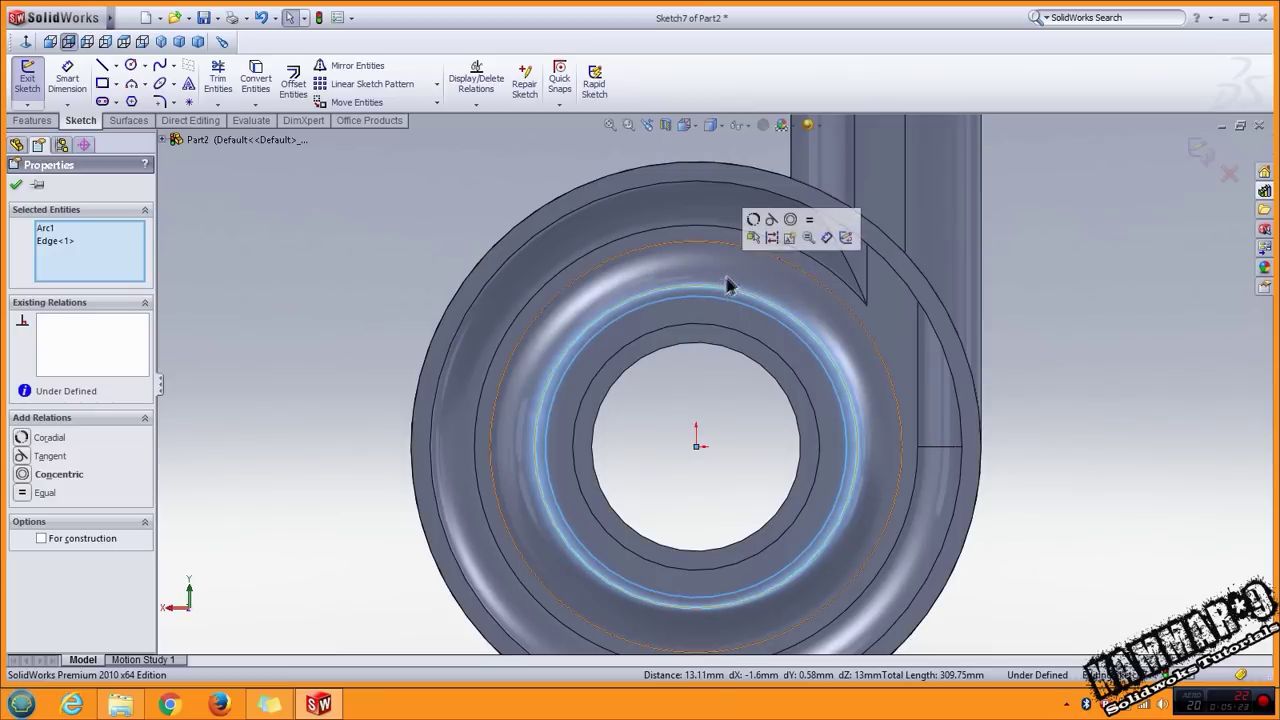
left_click(752, 222)
key("Escape")
mouse_move(808, 371)
middle_mouse_down()
mouse_move(758, 413)
mouse_move(726, 410)
mouse_move(760, 385)
middle_mouse_up()
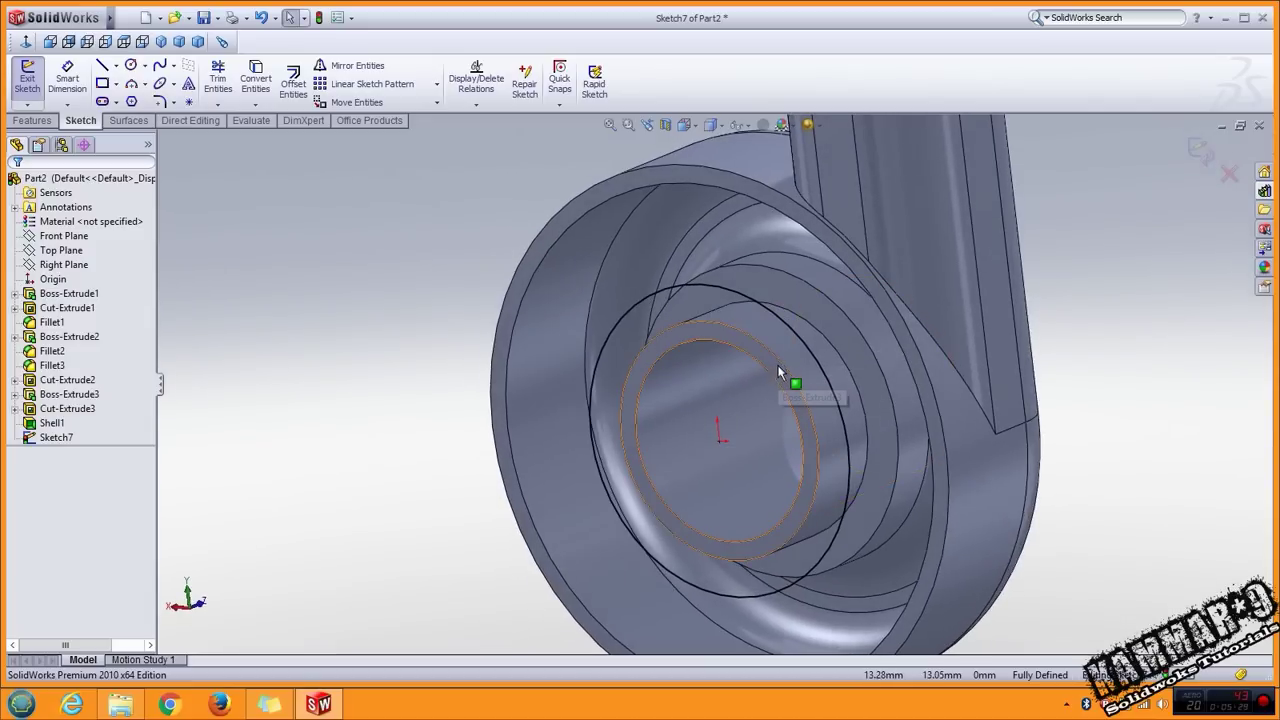
Convert the 39 mm hub edge and extrude the ring as a boss Up To Surface at the inner face.
left_click(781, 369)
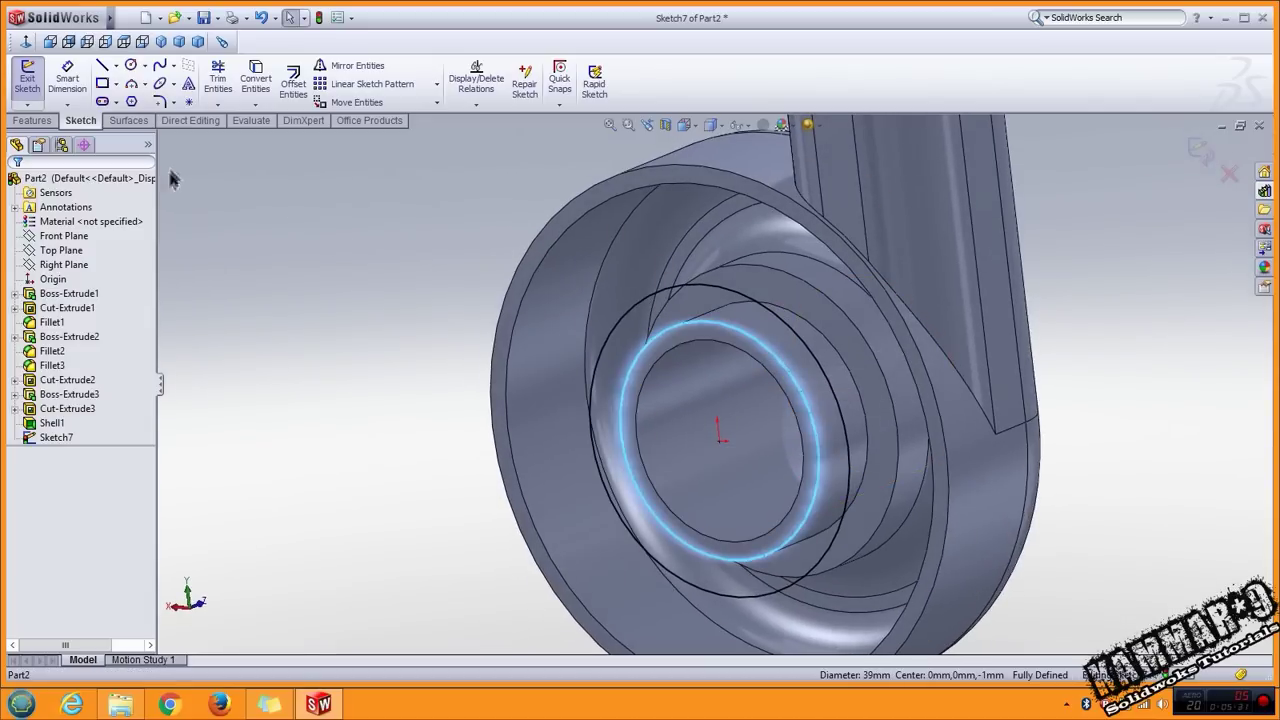
left_click(251, 83)
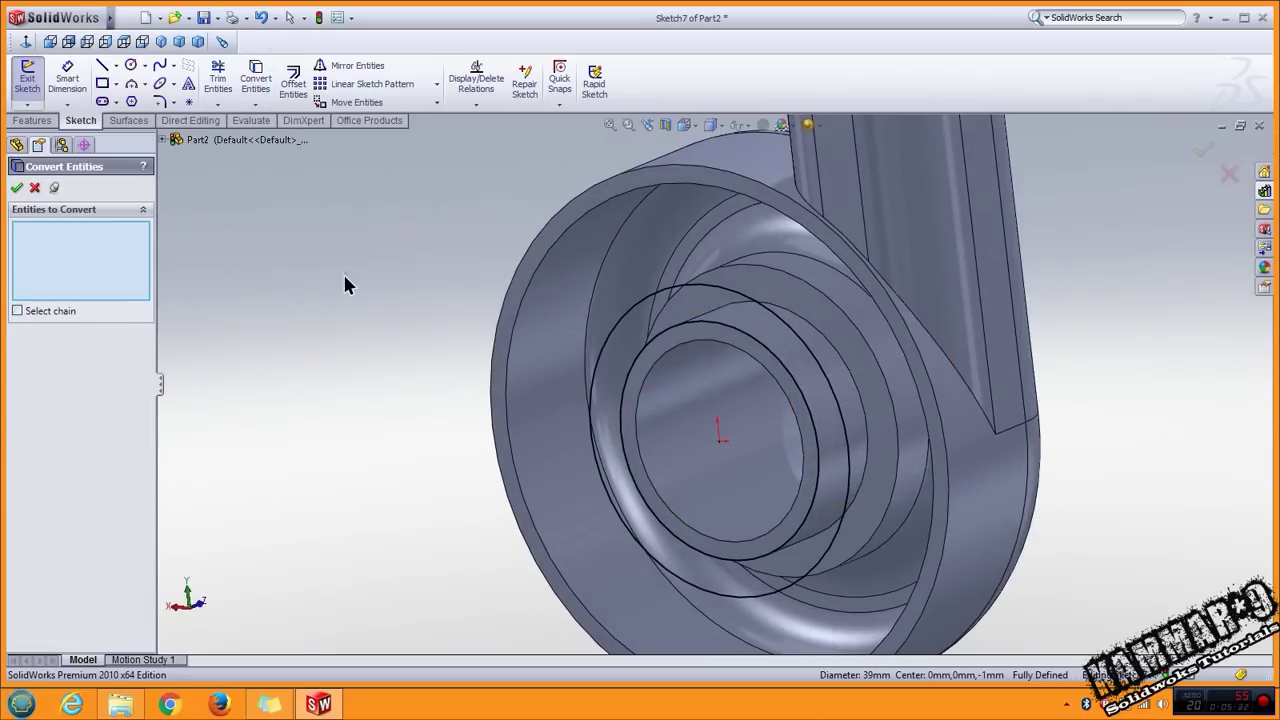
left_click(52, 122)
left_click(34, 80)
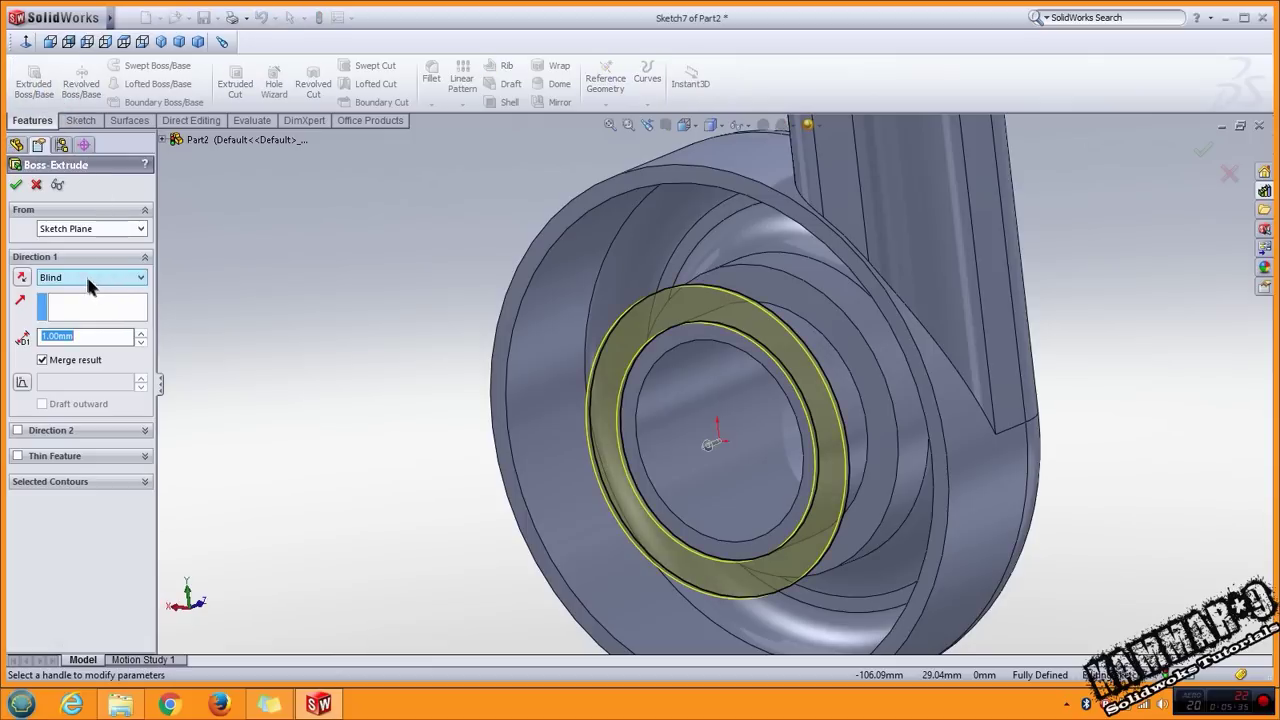
left_click(85, 273)
left_click(65, 322)
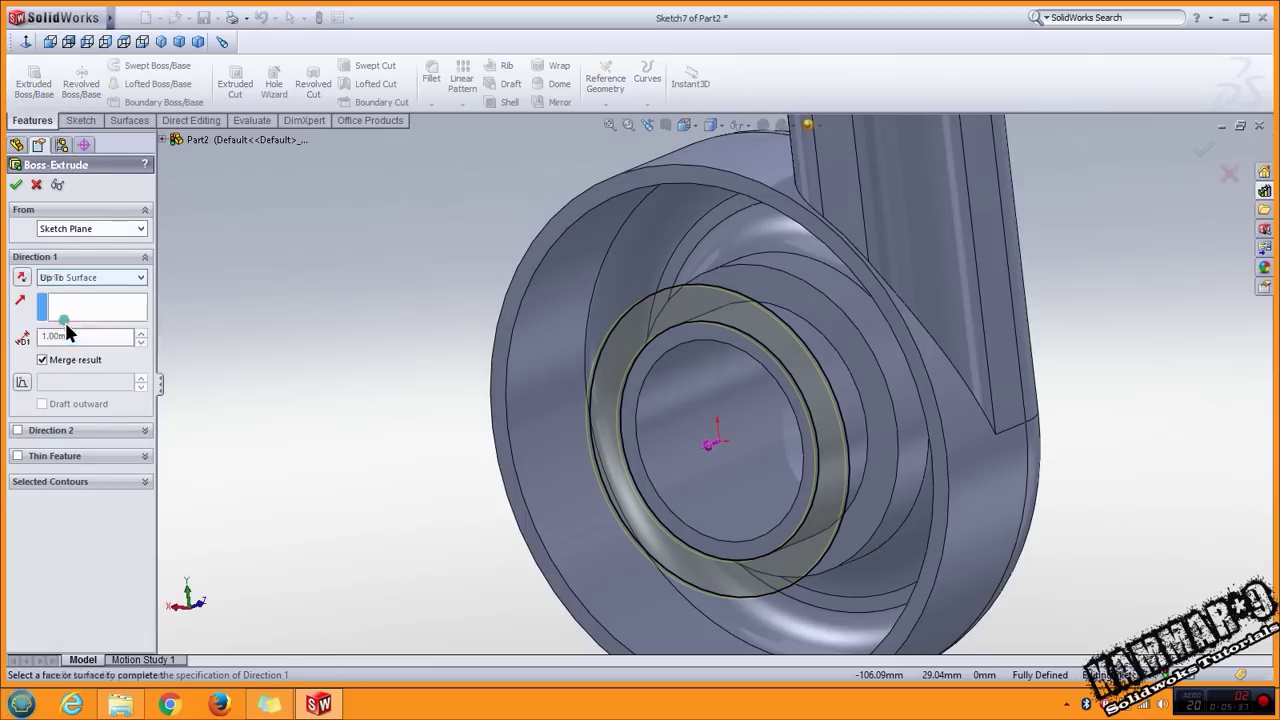
left_click(757, 285)
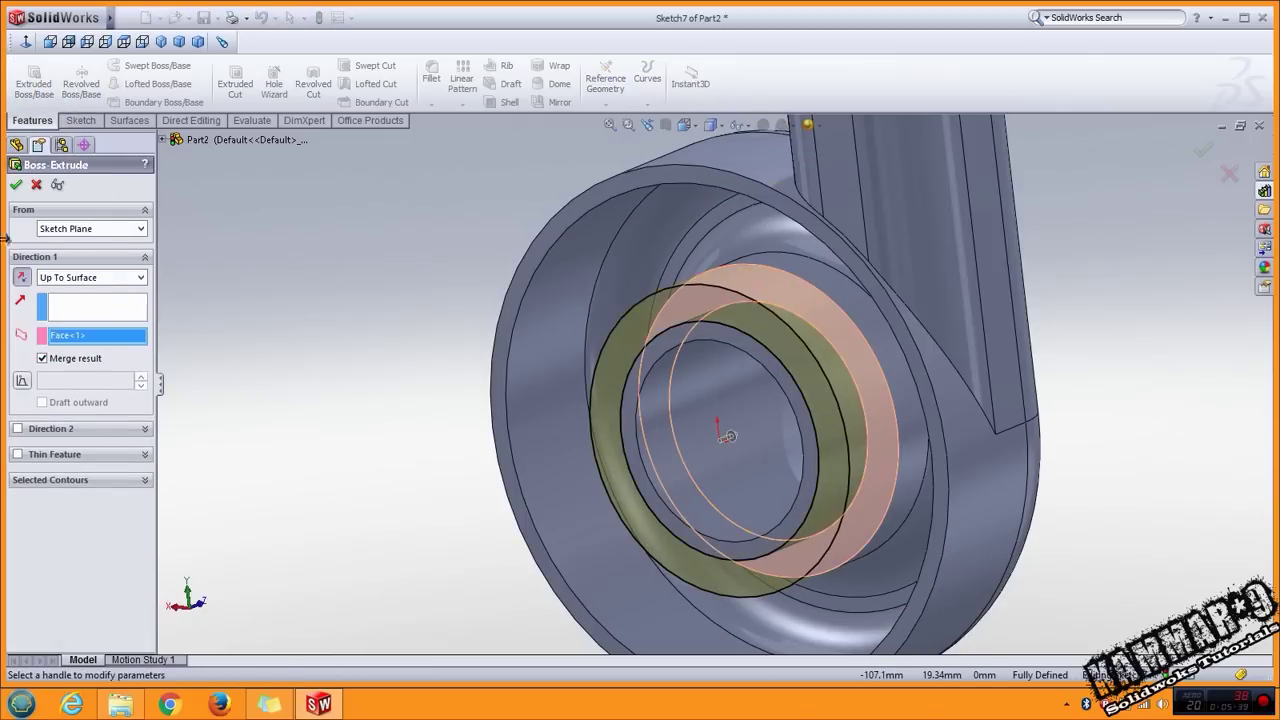
middle_click_drag(586, 400, 590, 428)
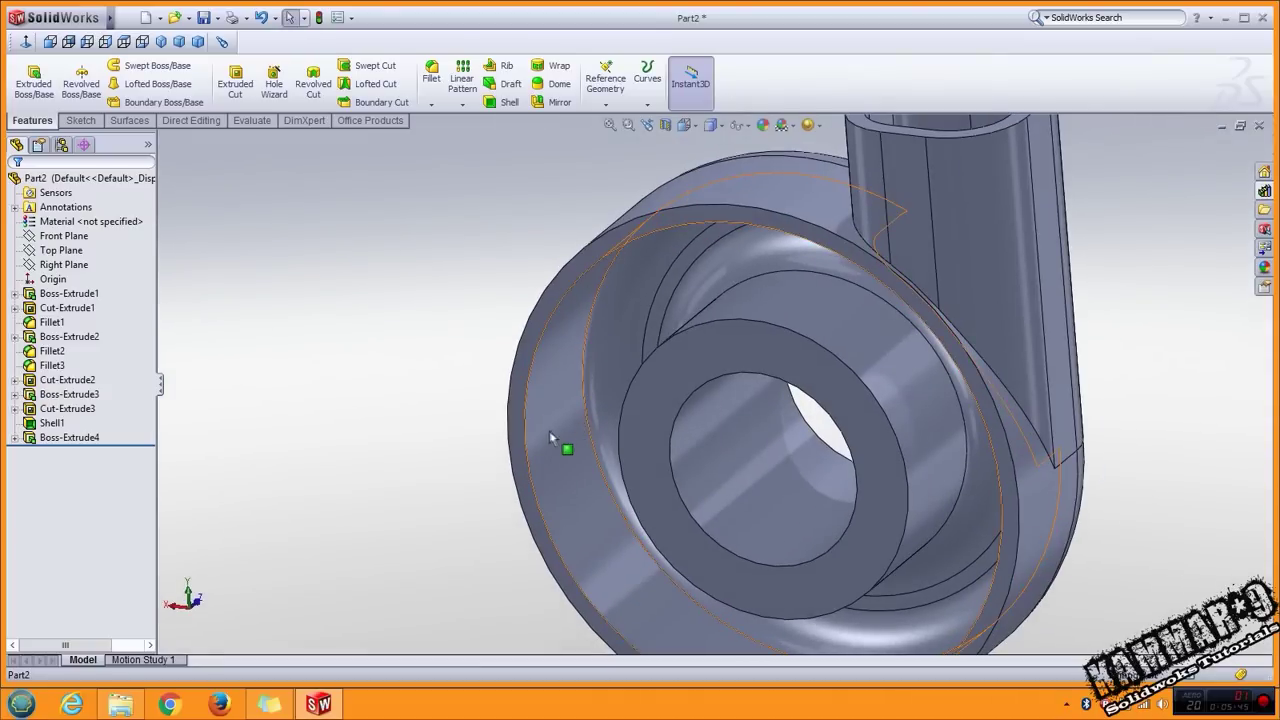
middle_click_drag(686, 457, 648, 440)
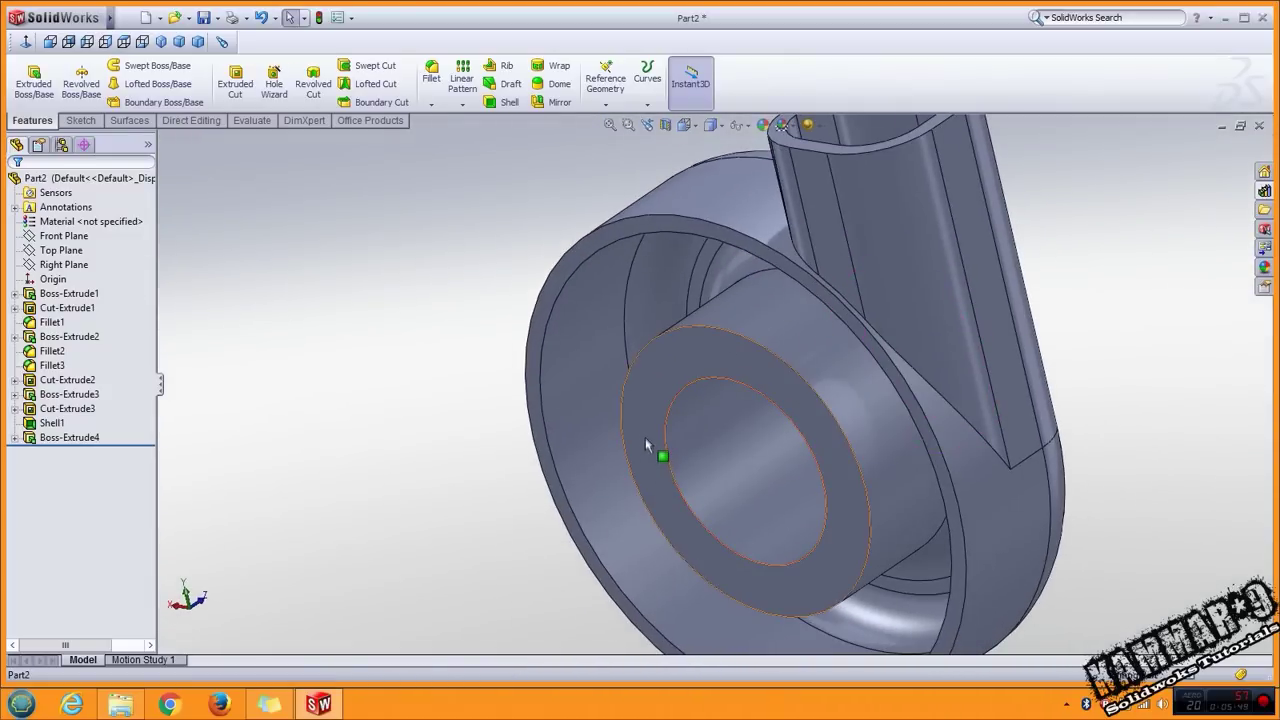
Convert the inlet's inner circular edge into sketch geometry.
left_click(645, 437)
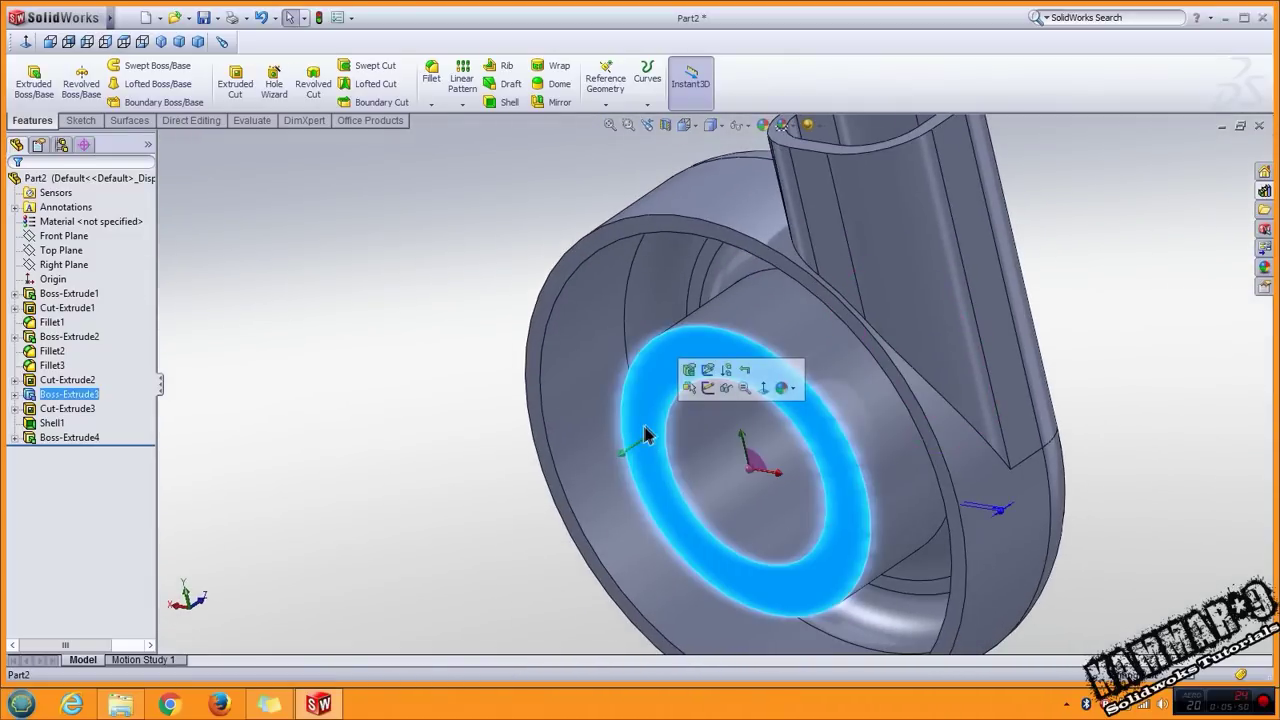
left_click(707, 389)
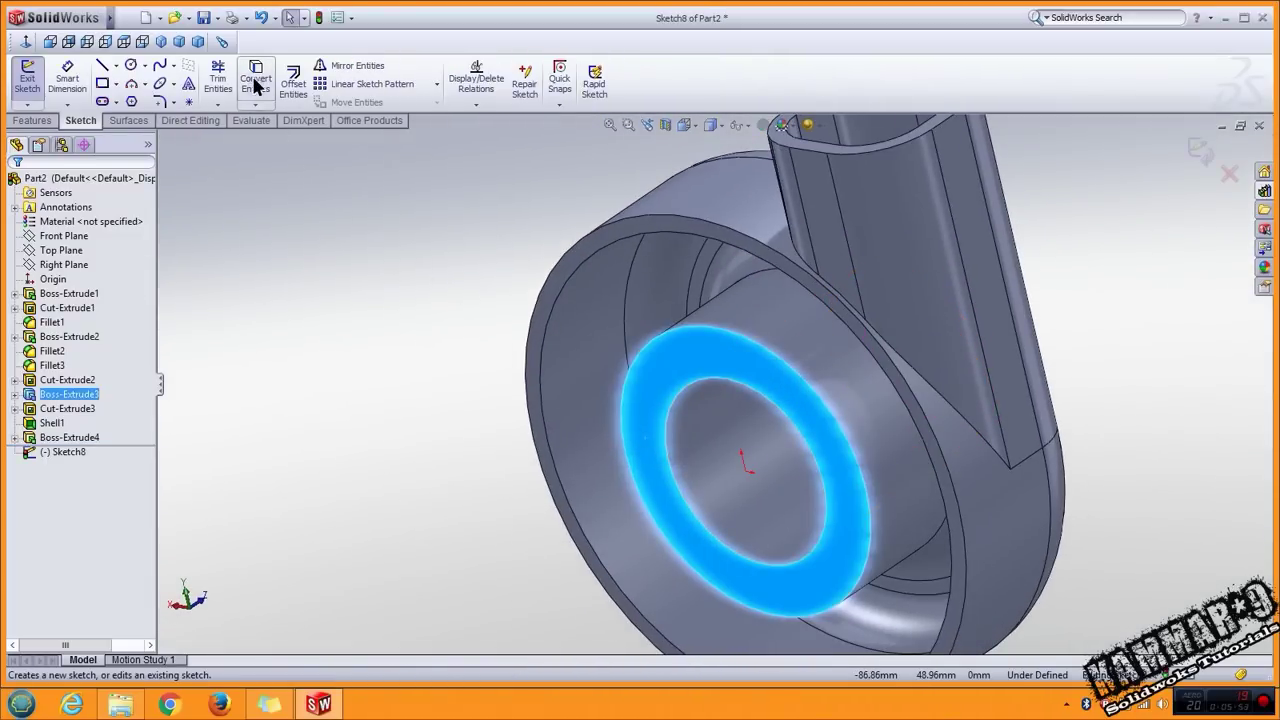
left_click(255, 86)
left_click(689, 397)
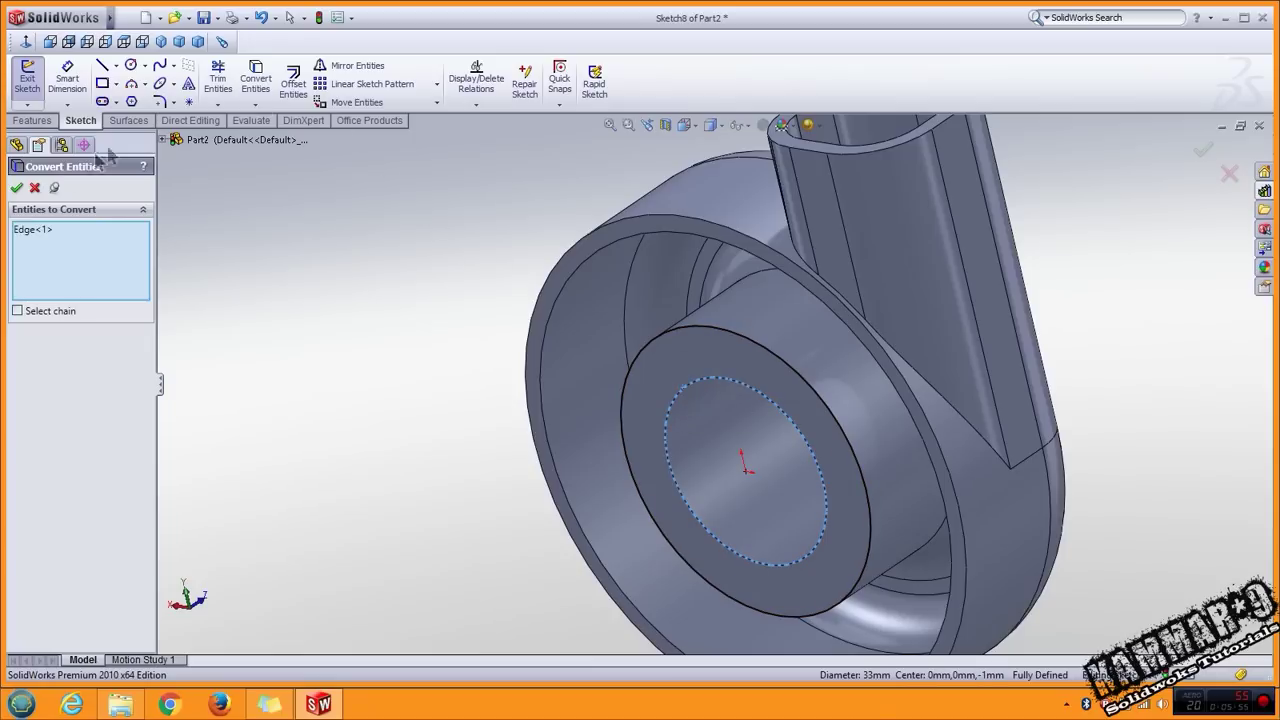
left_click(16, 188)
left_click(34, 188)
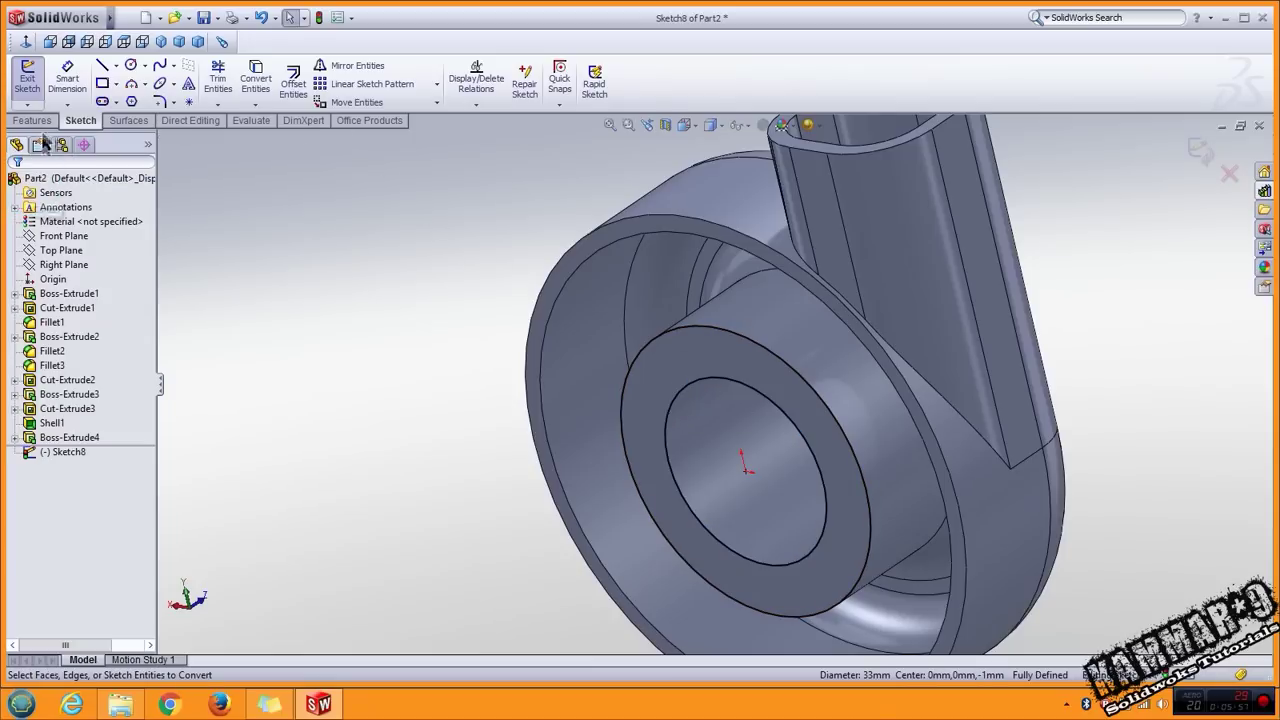
Extrude-cut the ring face around the inlet 5 mm deep.
left_click(42, 121)
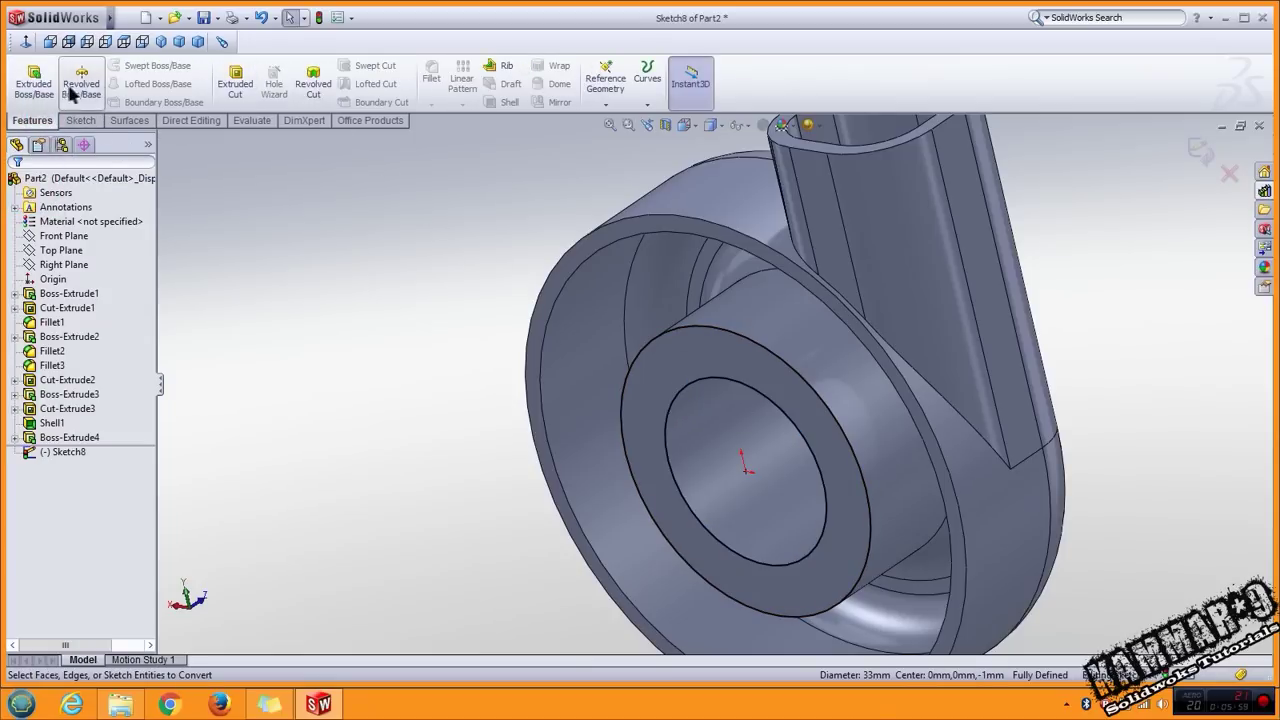
left_click(233, 84)
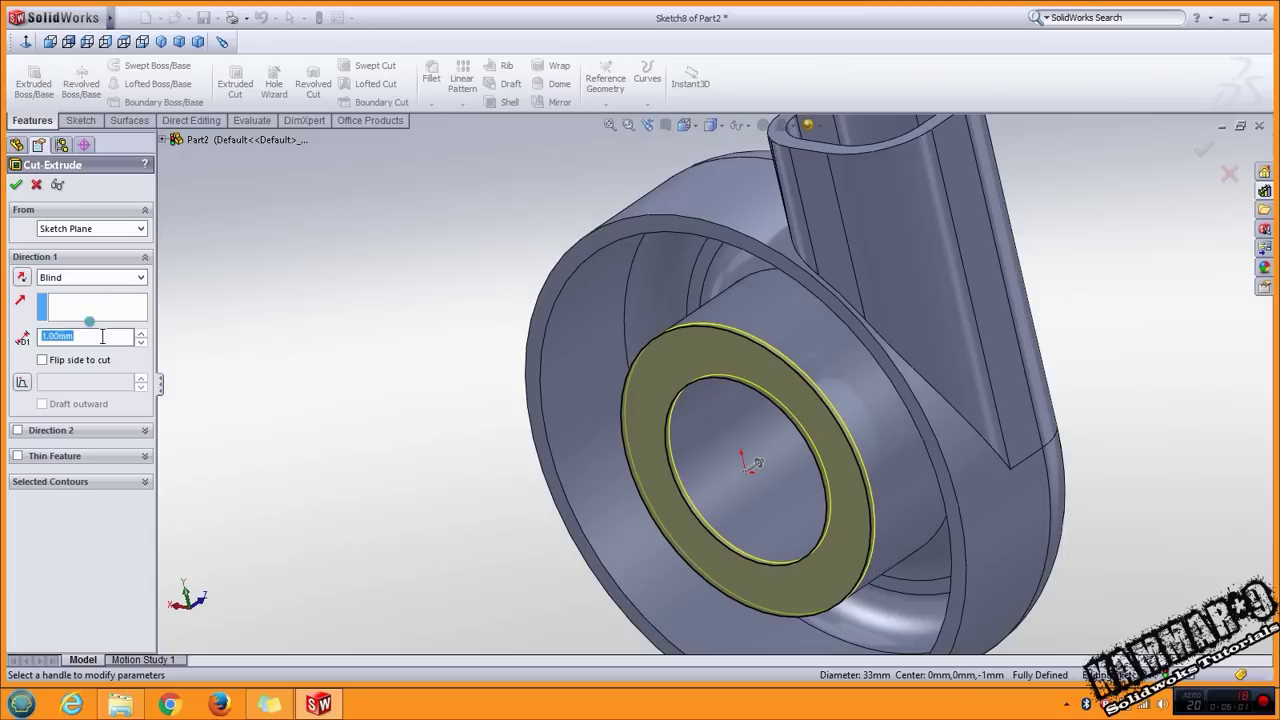
key("Return")
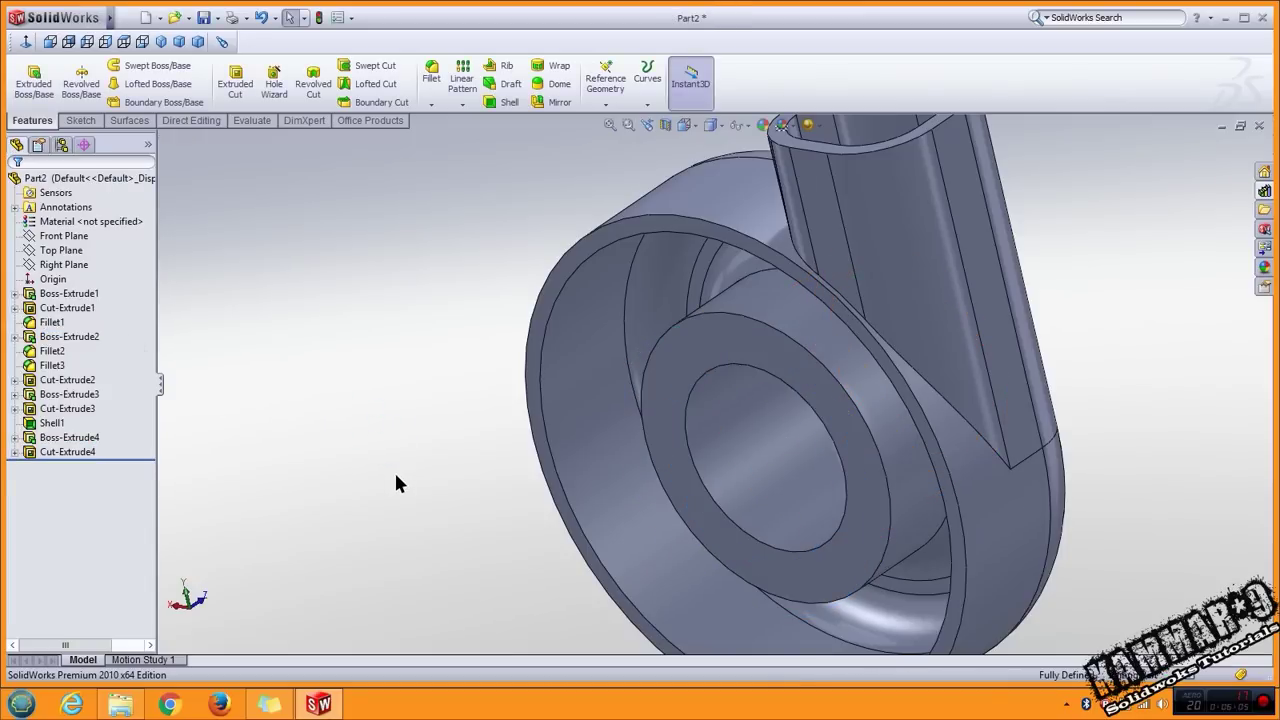
middle_click_drag(396, 484, 369, 263)
Apply a 10 mm fillet to the inner ring edge of the hub.
left_click(431, 72)
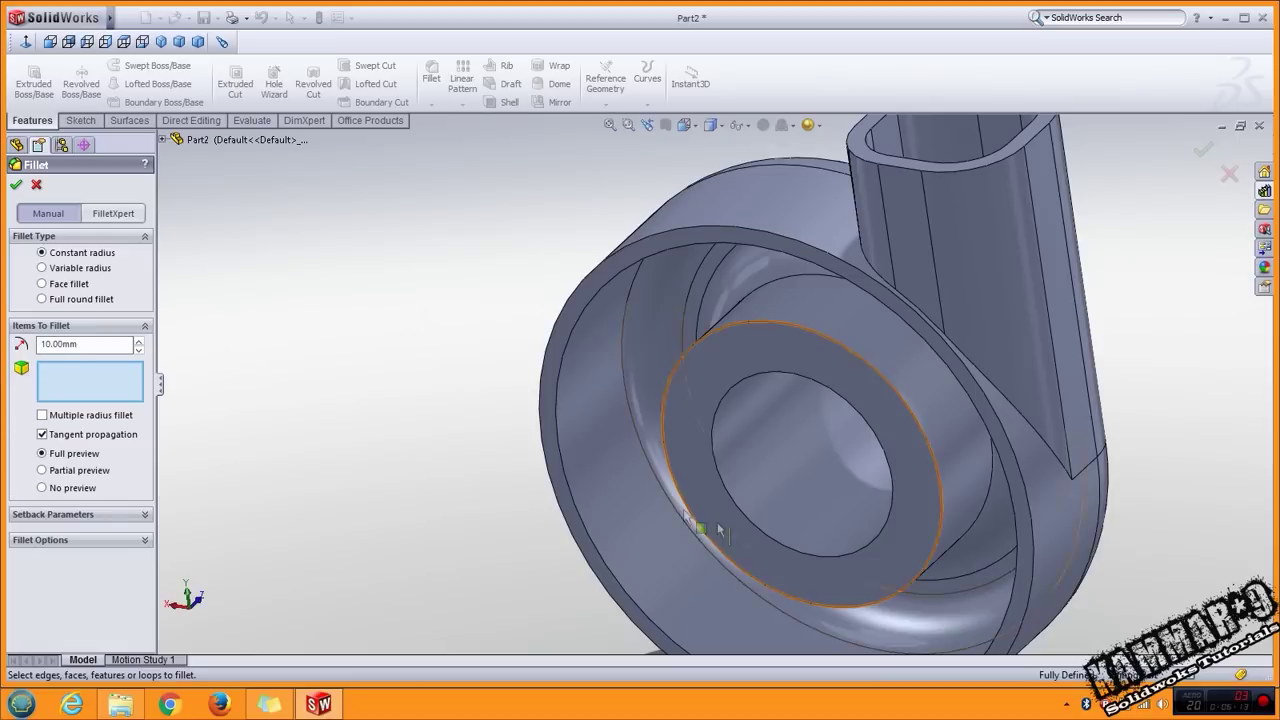
left_click(785, 550)
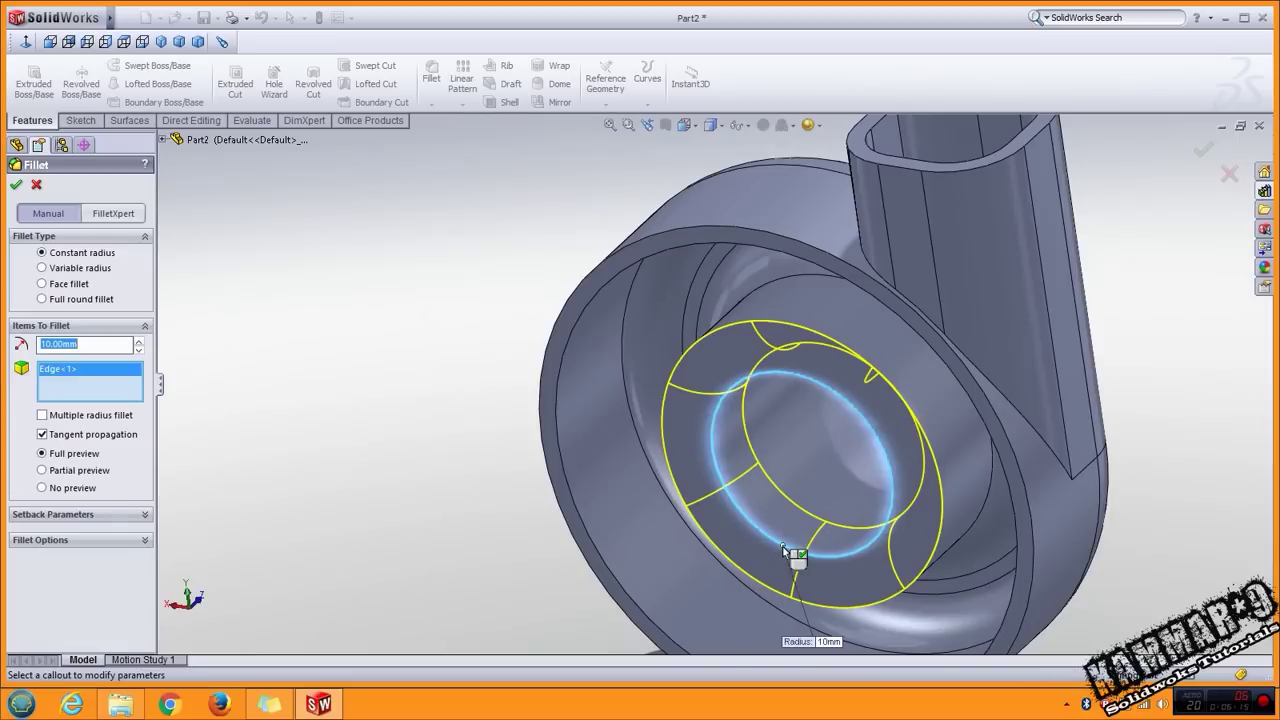
left_click(16, 185)
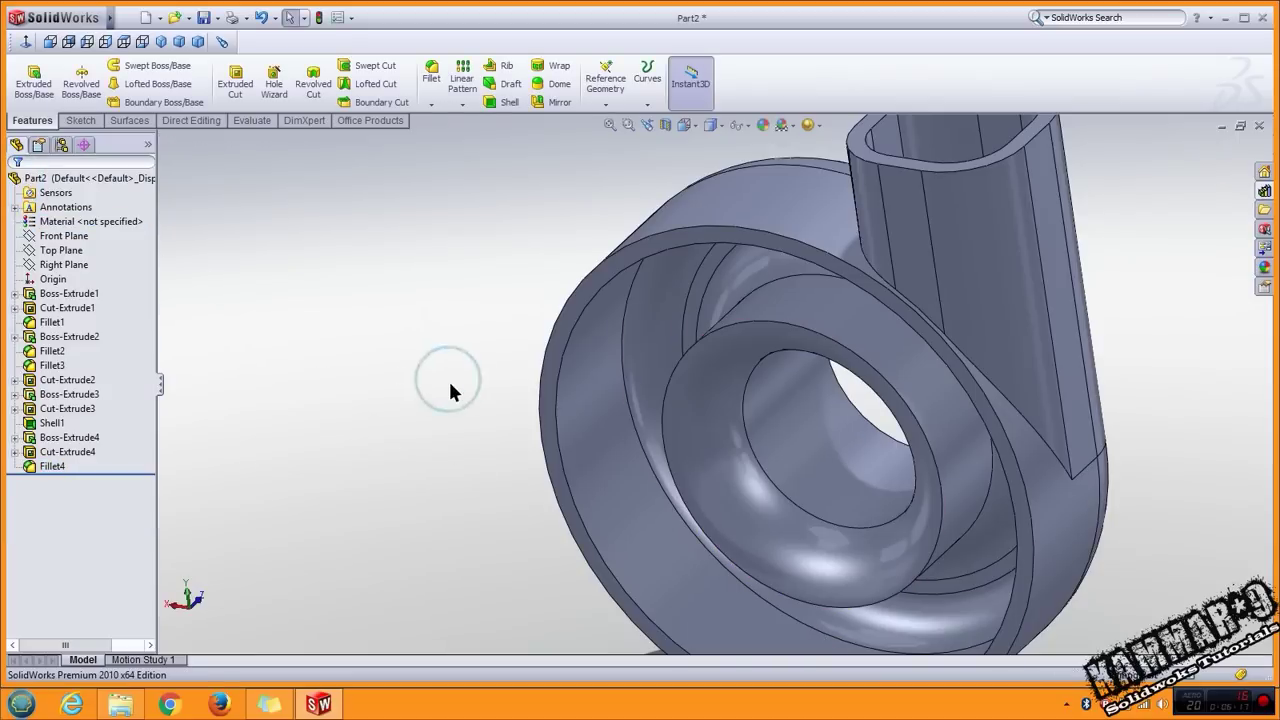
scroll(703, 391, "up", 2)
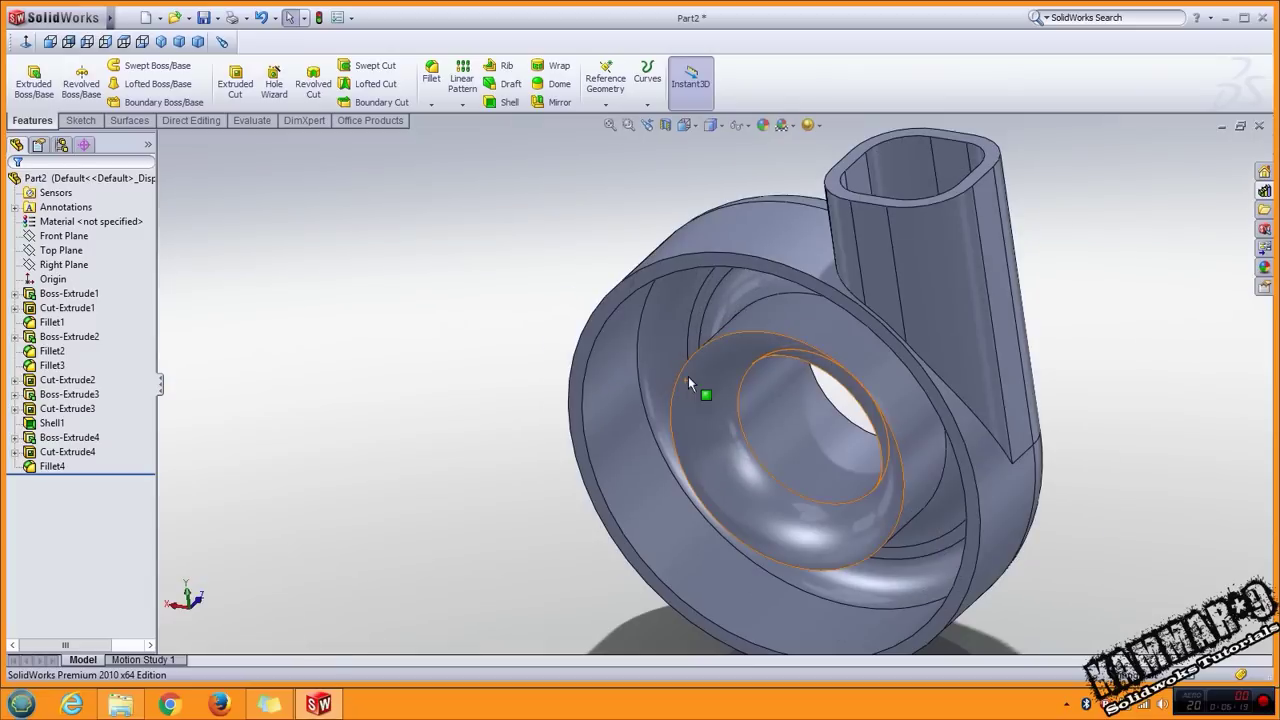
Sketch a Ø5 mm circle at the top of the housing's outer rim face.
left_click(703, 275)
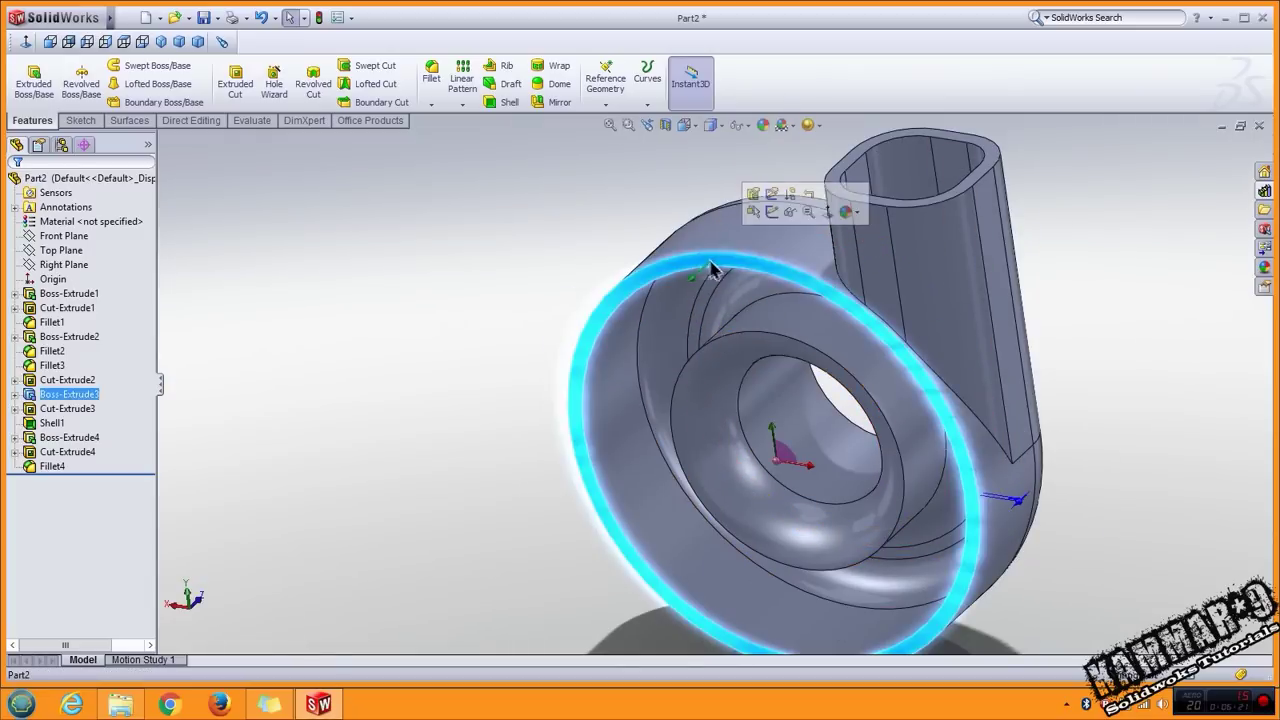
left_click(772, 213)
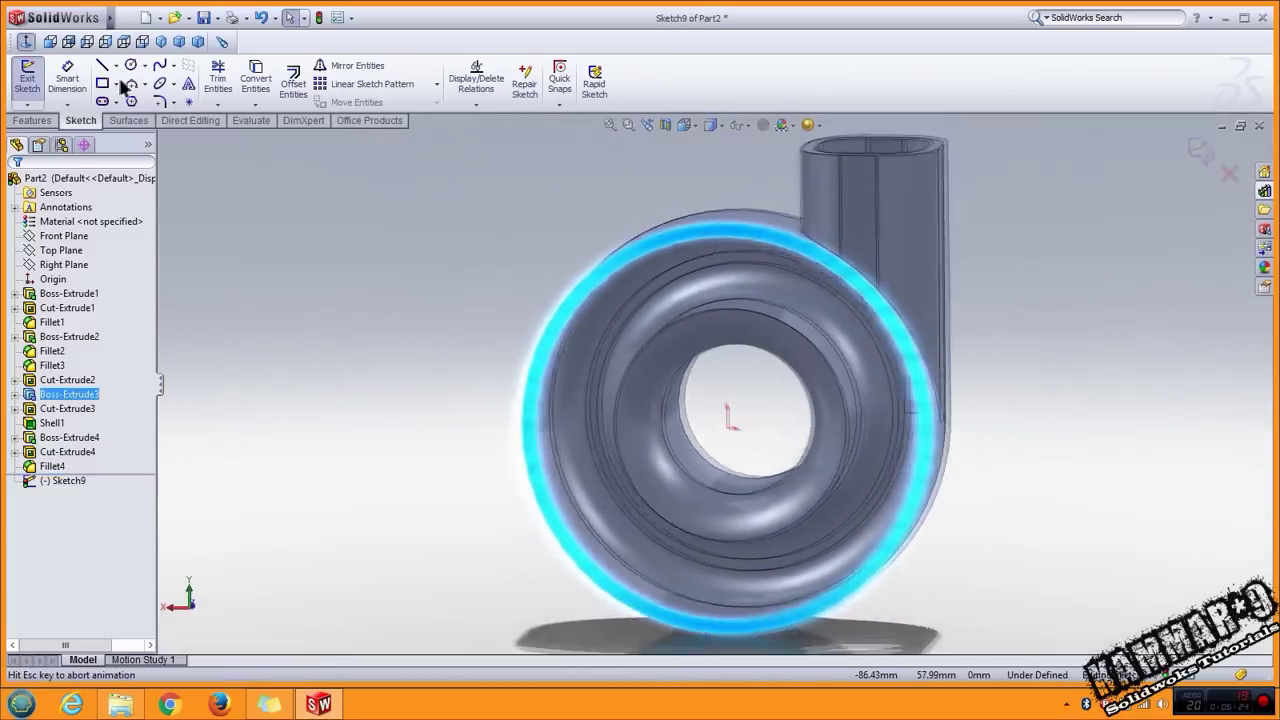
left_click(131, 65)
scroll(689, 234, "down", 4)
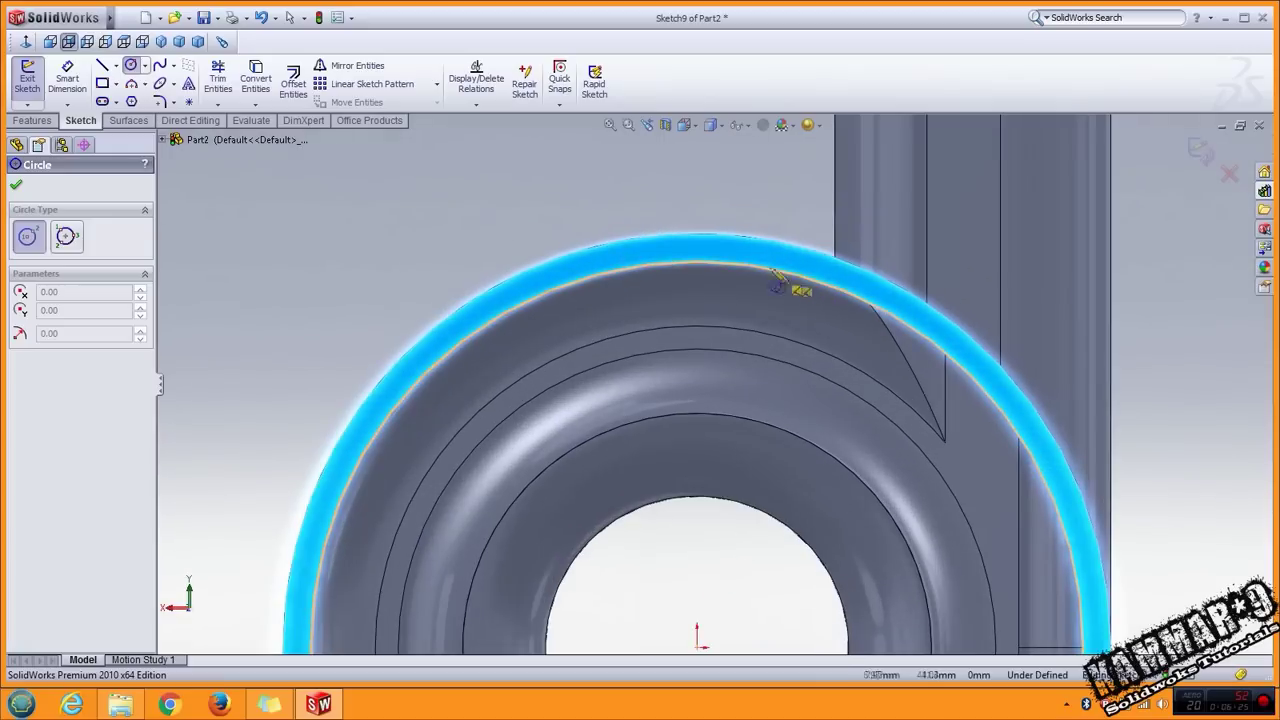
left_click(697, 234)
left_click(716, 243)
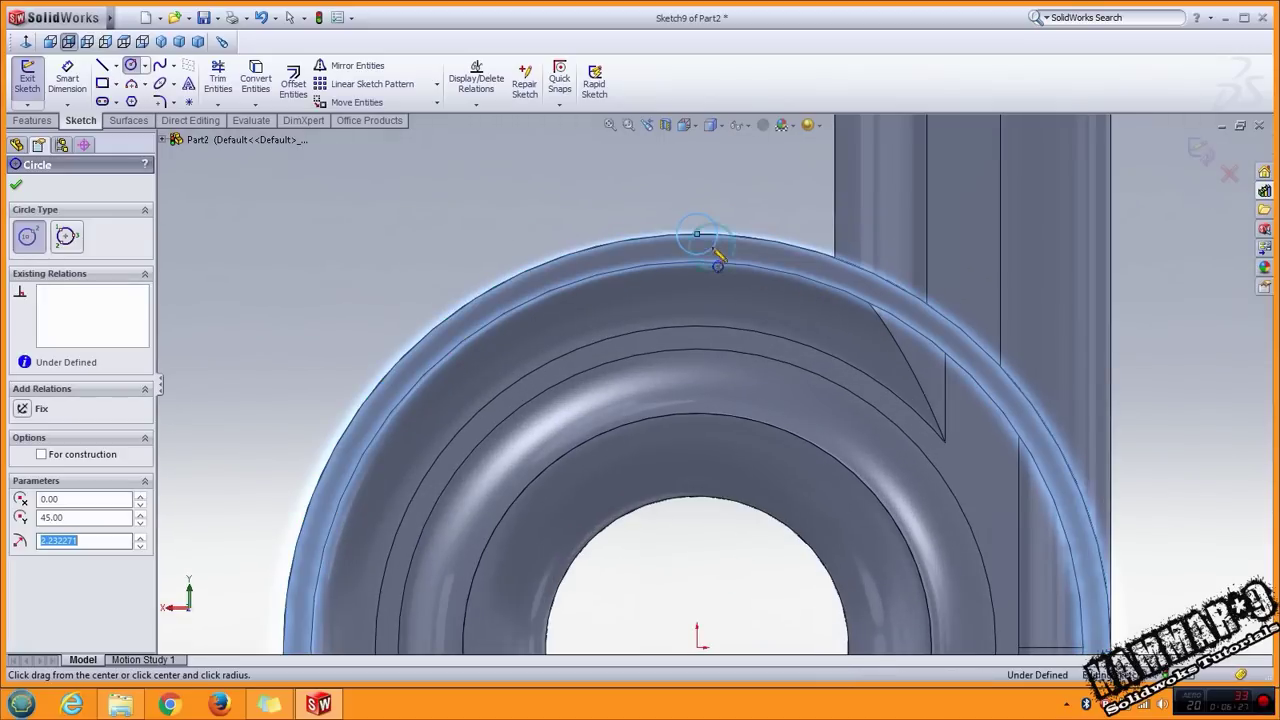
right_click_drag(745, 240, 745, 175)
left_click(717, 224)
left_click(748, 196)
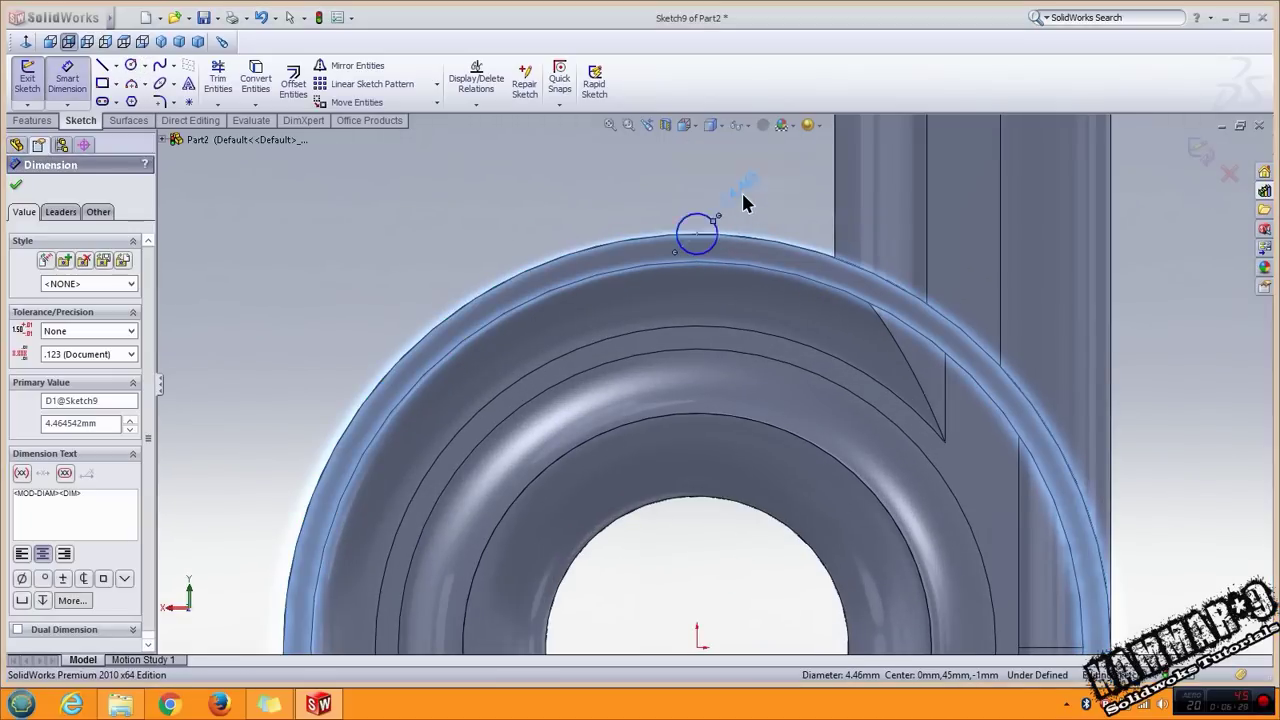
type("5")
key("Return")
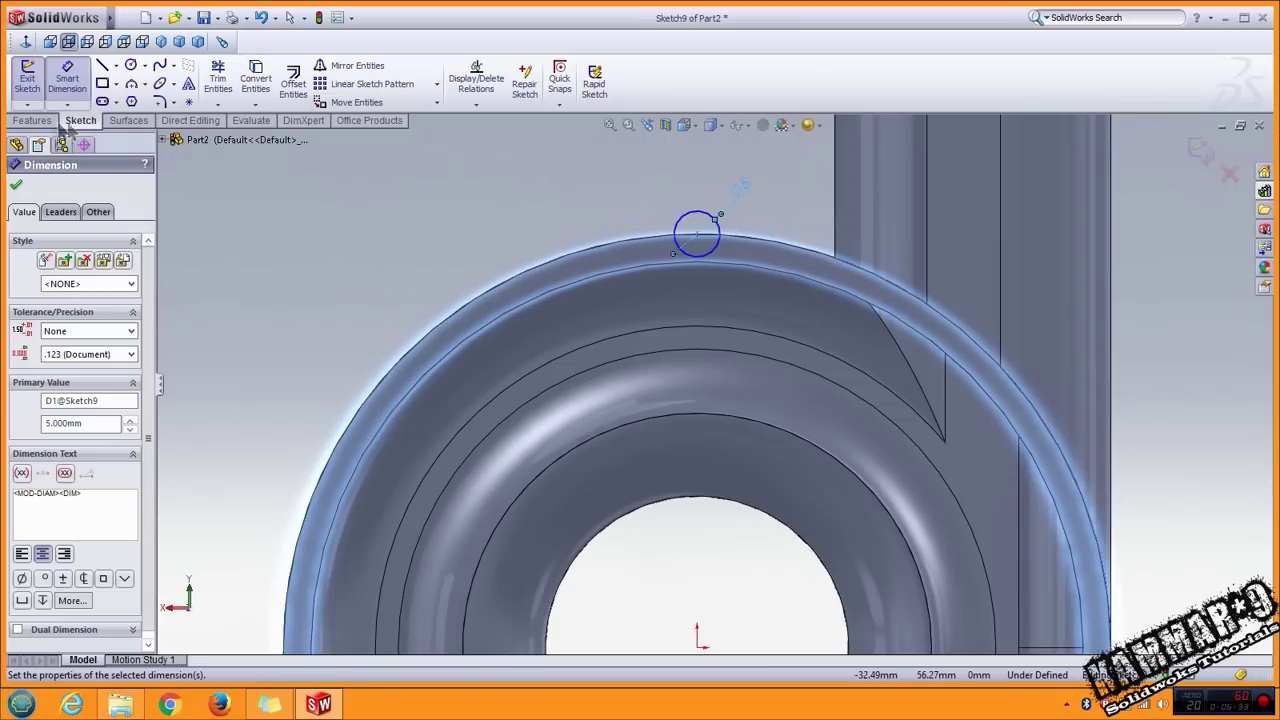
Cancel a stray boss extrusion, select the Ø5 circle and bring up the sketch pattern types.
left_click(32, 121)
left_click(36, 88)
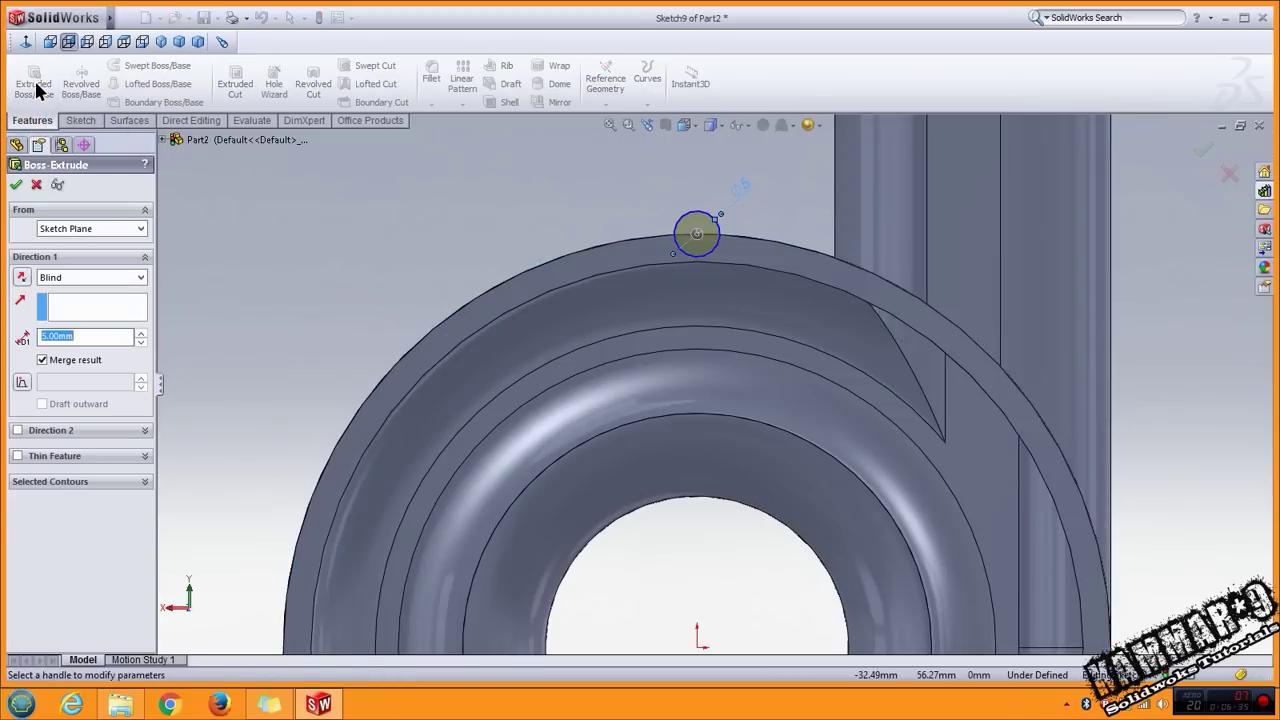
left_click(37, 187)
left_click_drag(643, 182, 743, 277)
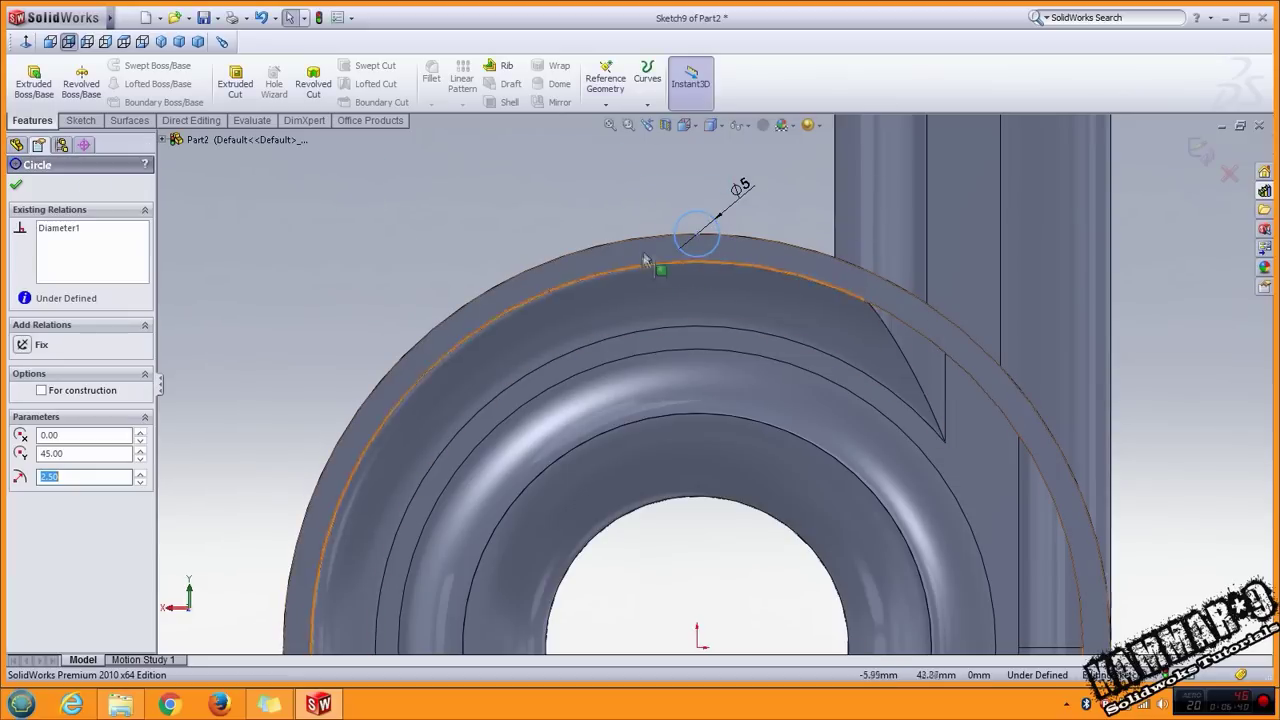
left_click(20, 184)
left_click(81, 120)
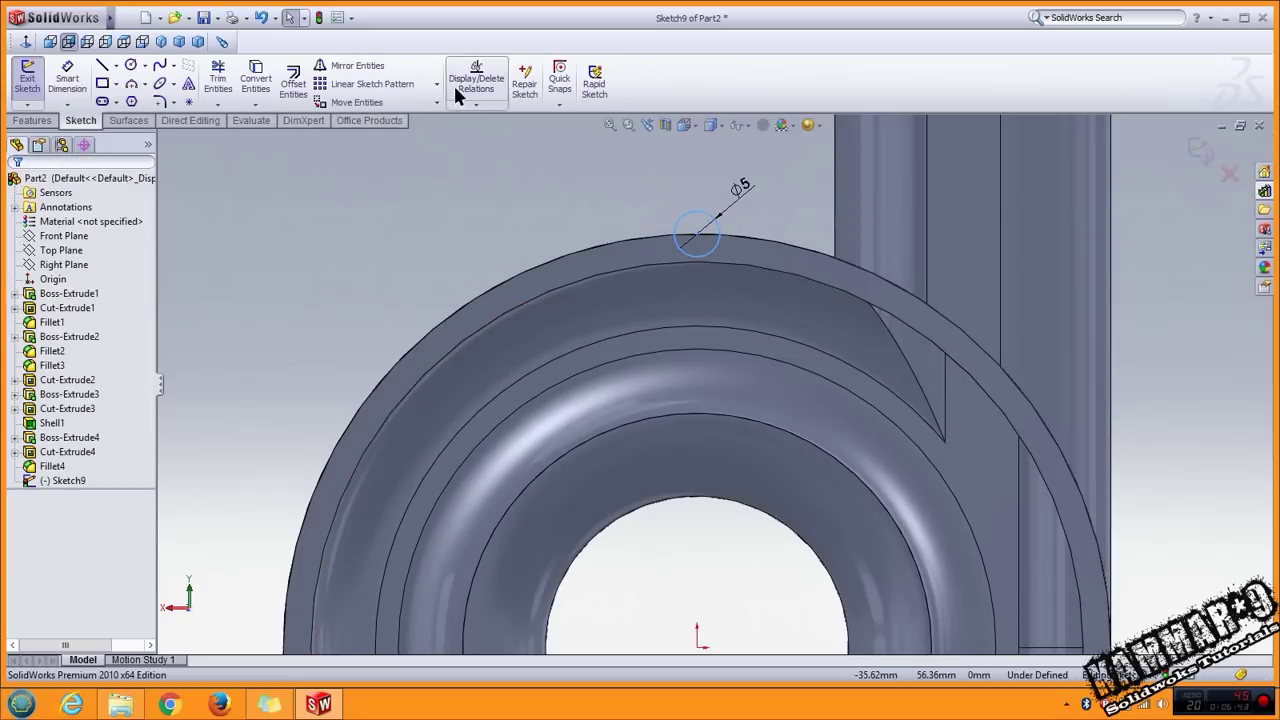
left_click(437, 84)
Circular-pattern the Ø5 circle into 10 instances around the rim.
left_click(387, 113)
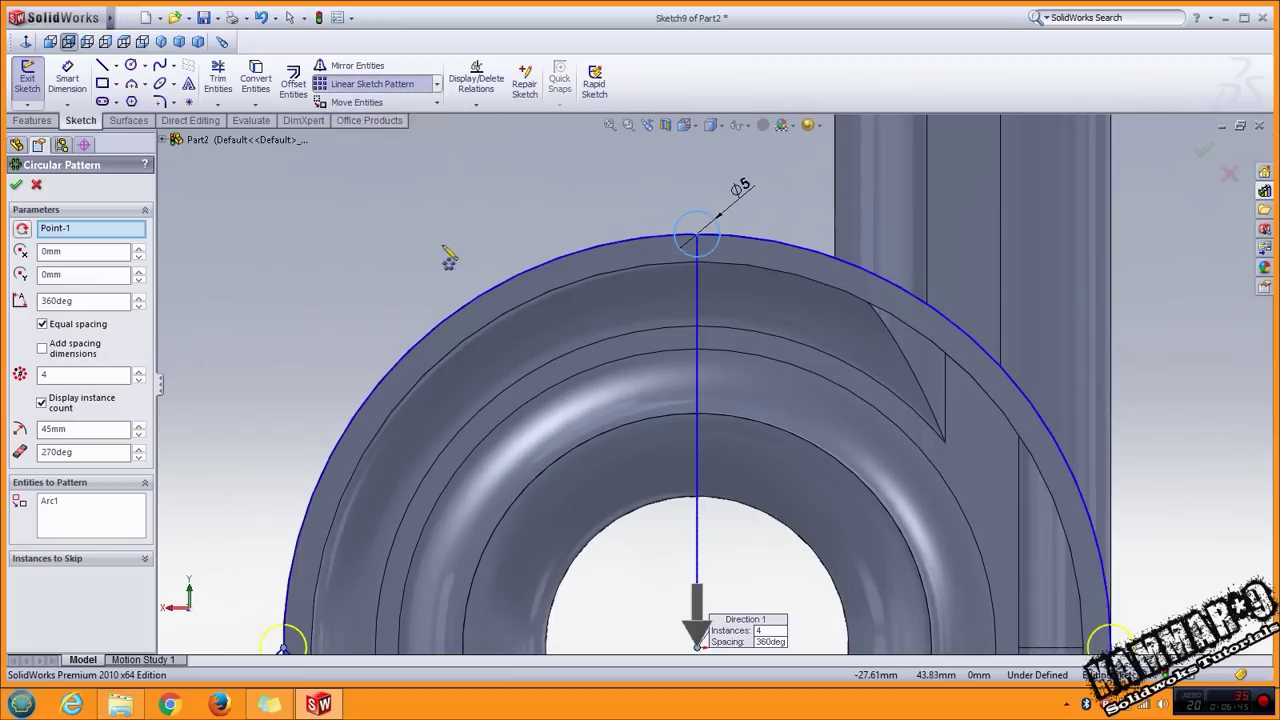
double_click(89, 376)
type("10")
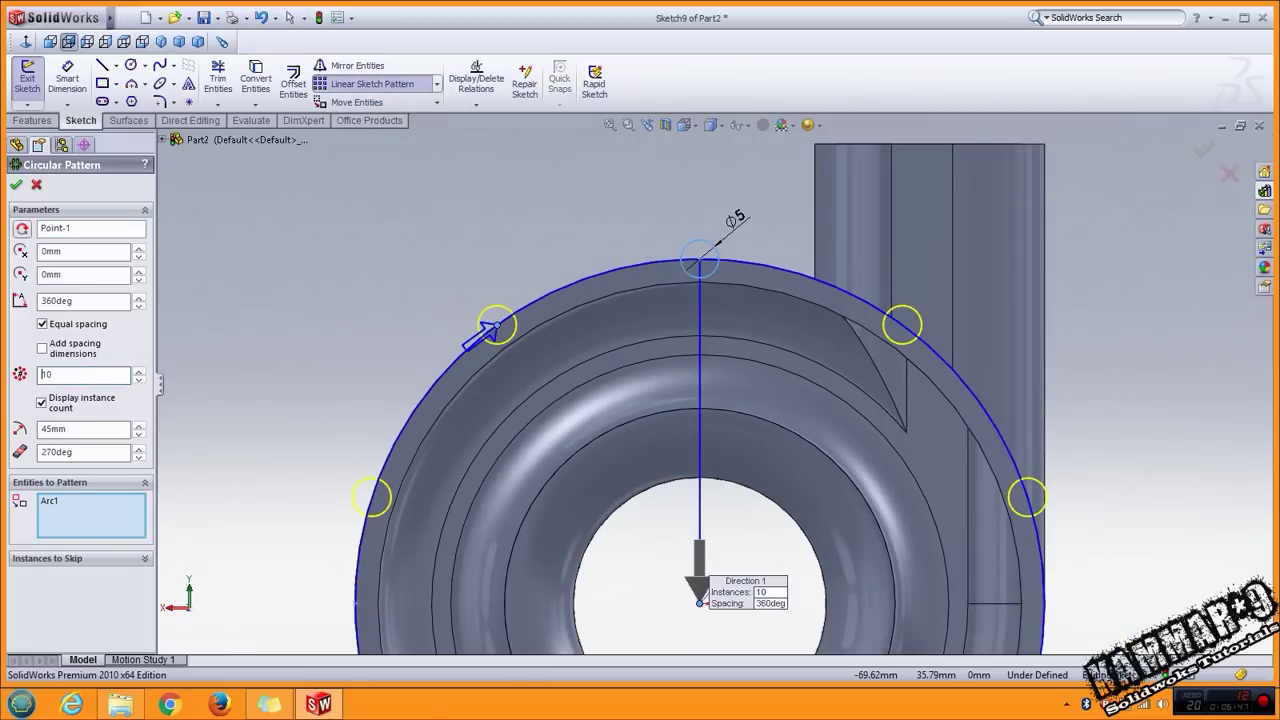
left_click(17, 186)
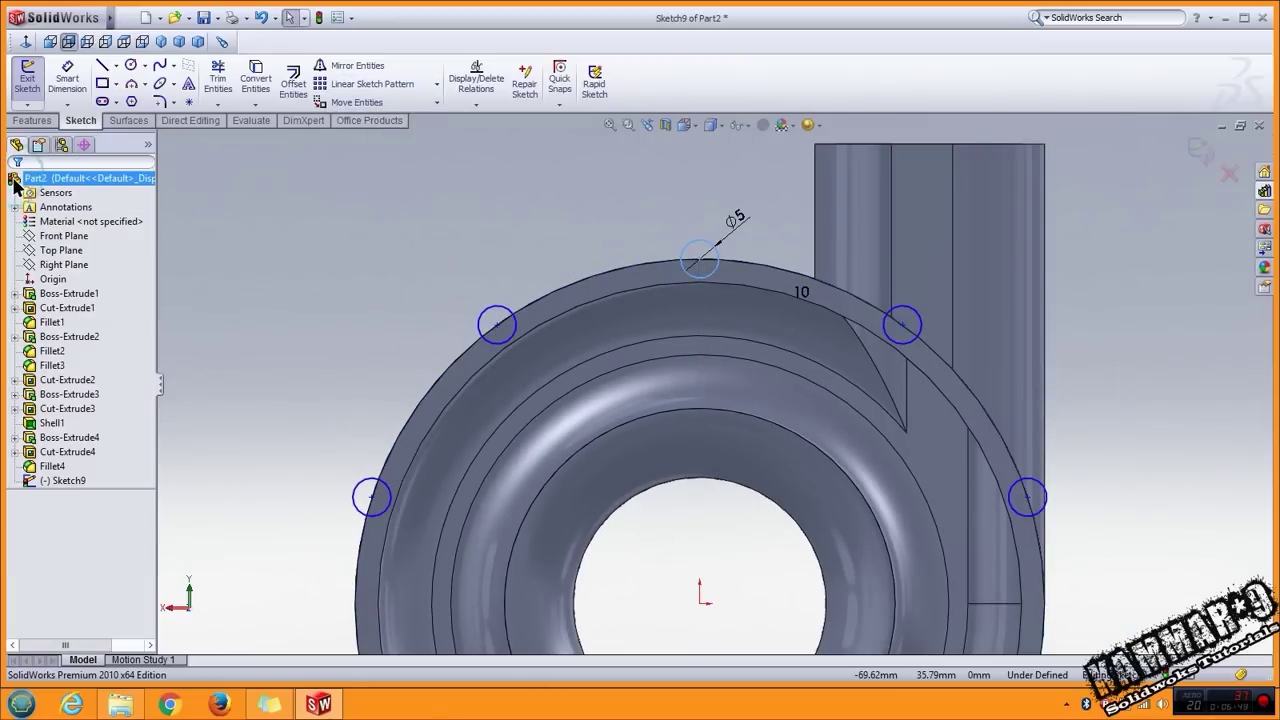
Extrude the ten circles as pegs Up To Surface at the chosen face.
left_click(32, 120)
left_click(36, 92)
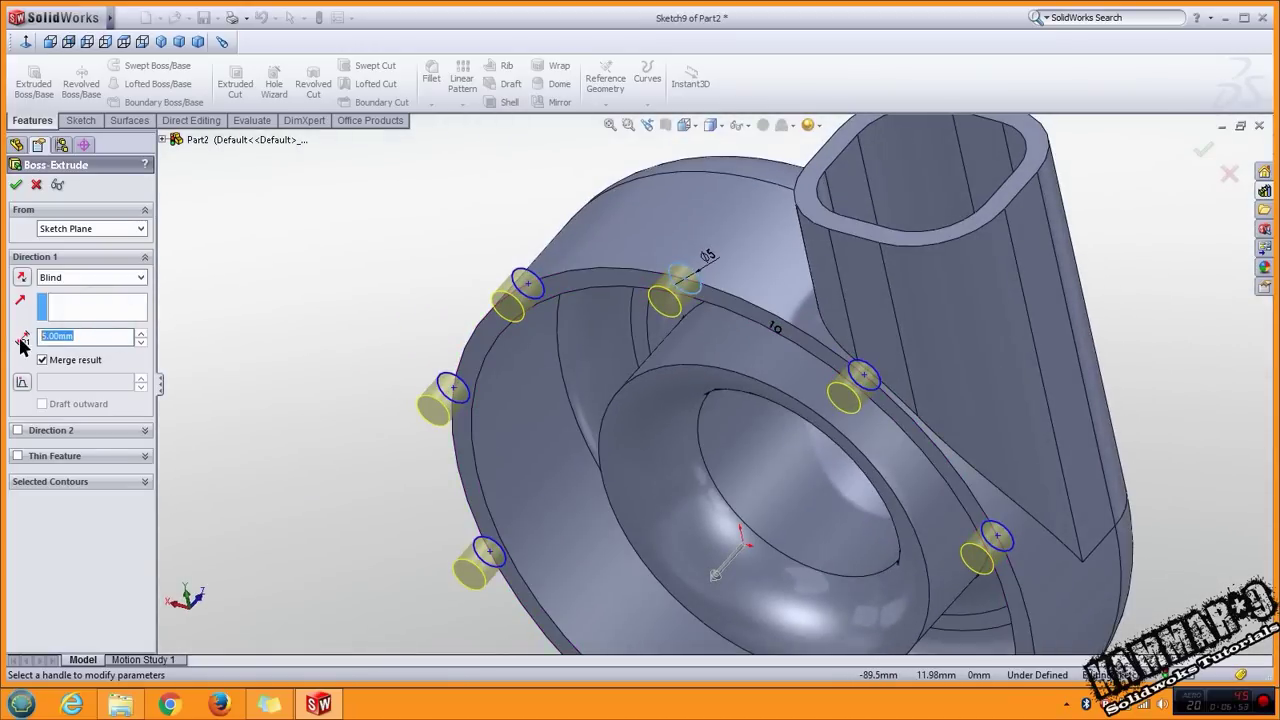
left_click(89, 278)
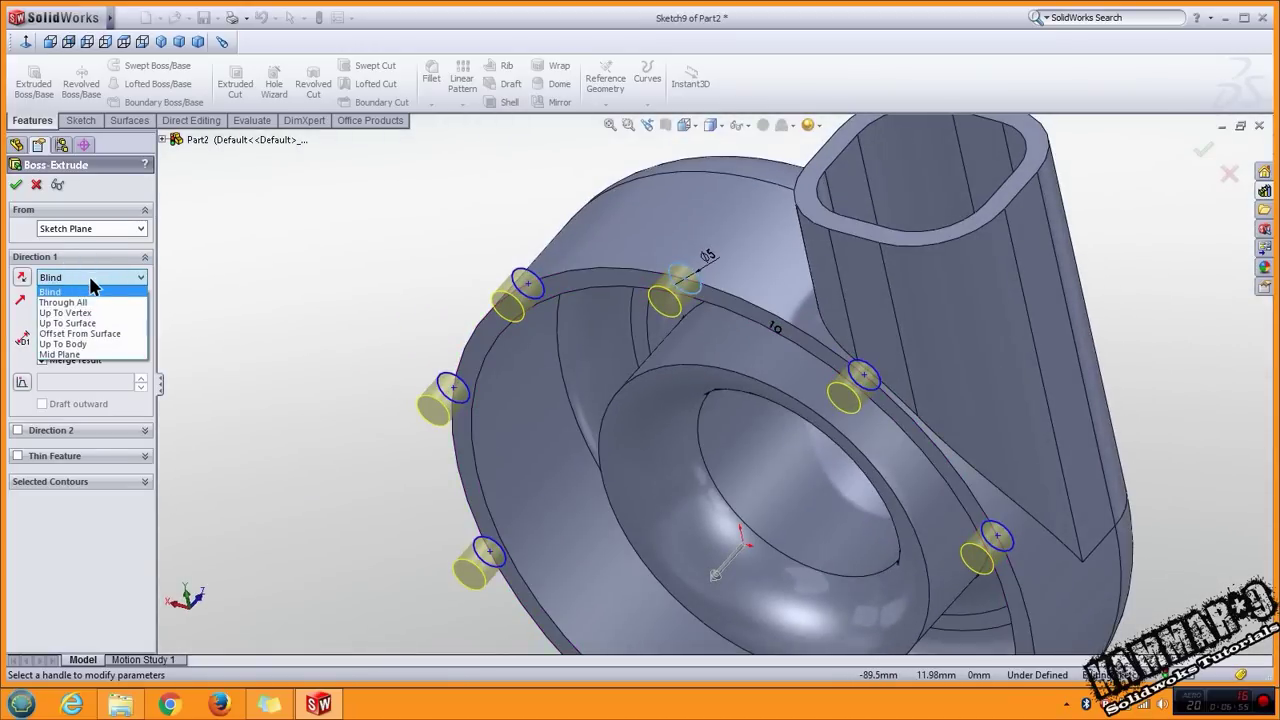
left_click(72, 325)
middle_click_drag(418, 331, 866, 386)
left_click(908, 283)
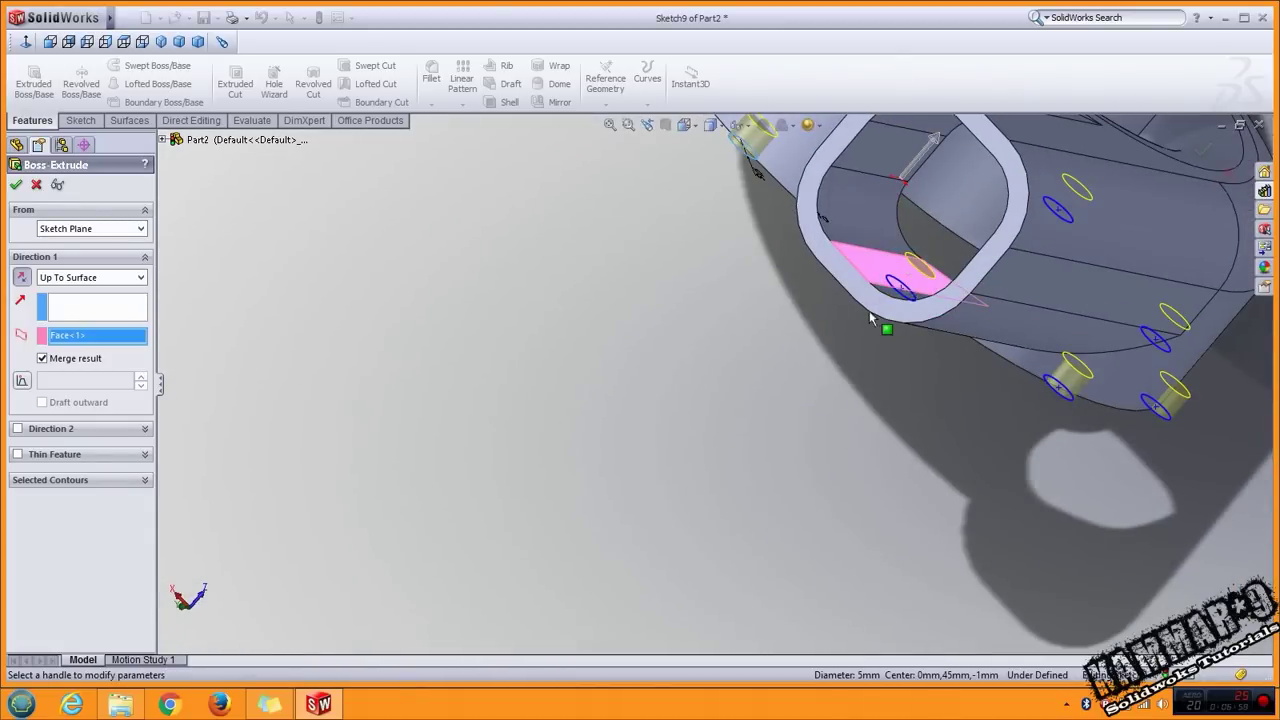
left_click(16, 185)
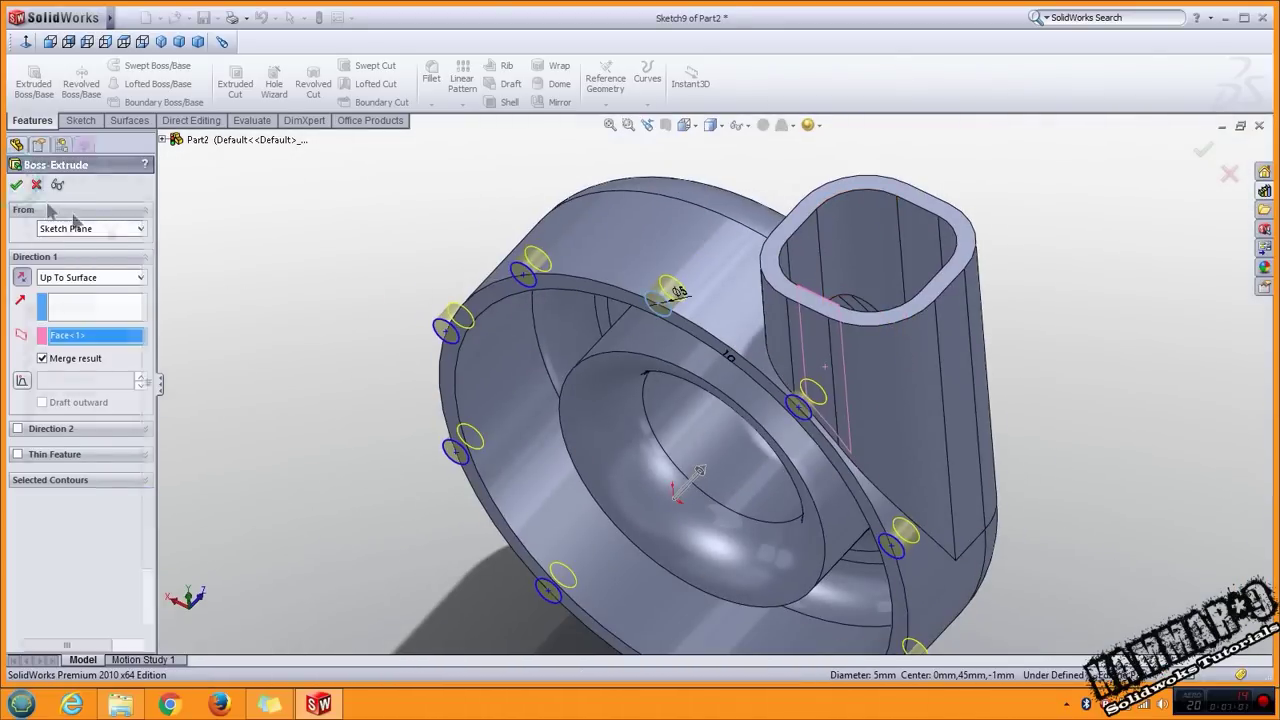
middle_click_drag(357, 277, 723, 366)
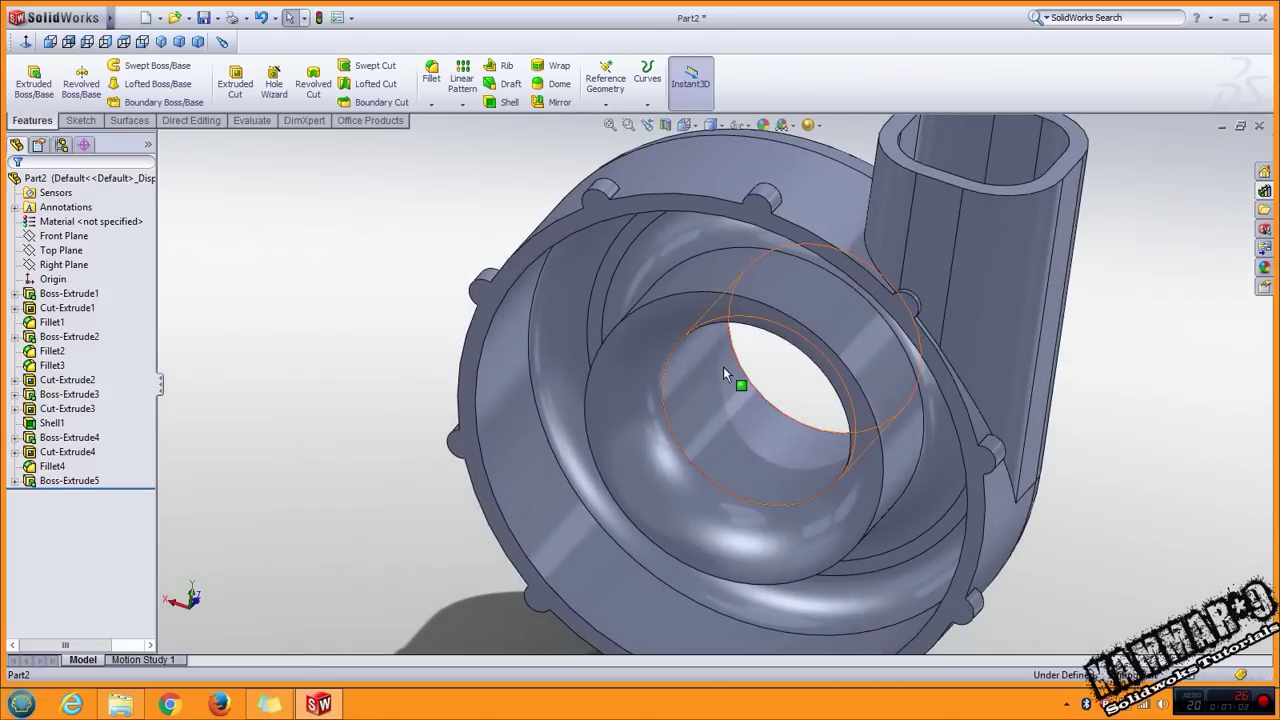
Use FilletXpert to round the tab edges where the pegs meet the ring at 1.00 mm.
middle_click_drag(723, 366, 760, 220)
left_click(431, 80)
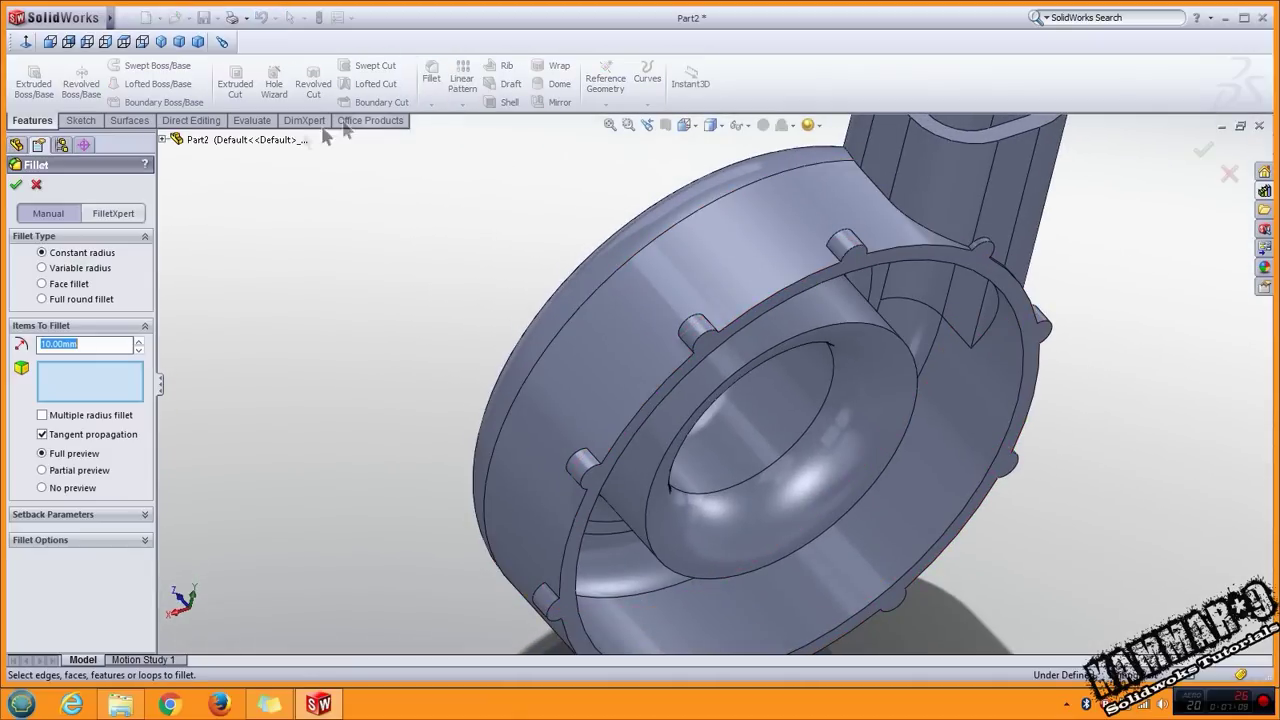
left_click(110, 213)
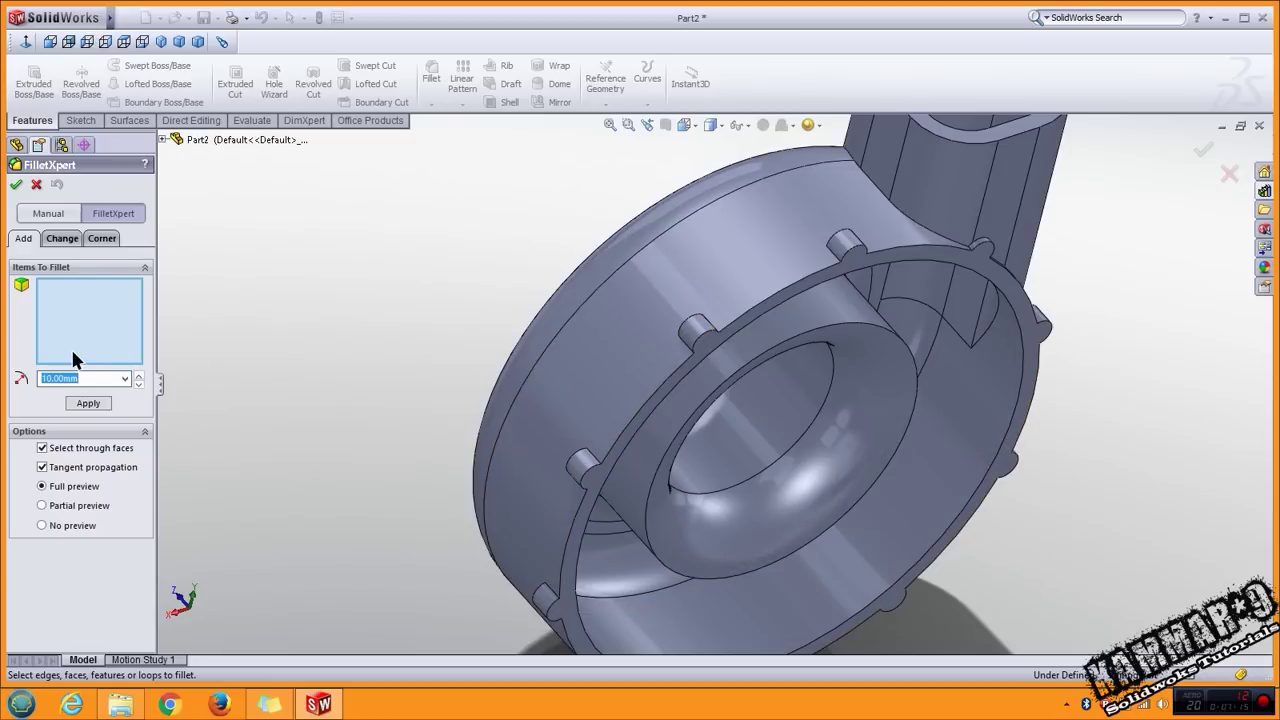
type("1")
scroll(840, 270, "down", 5)
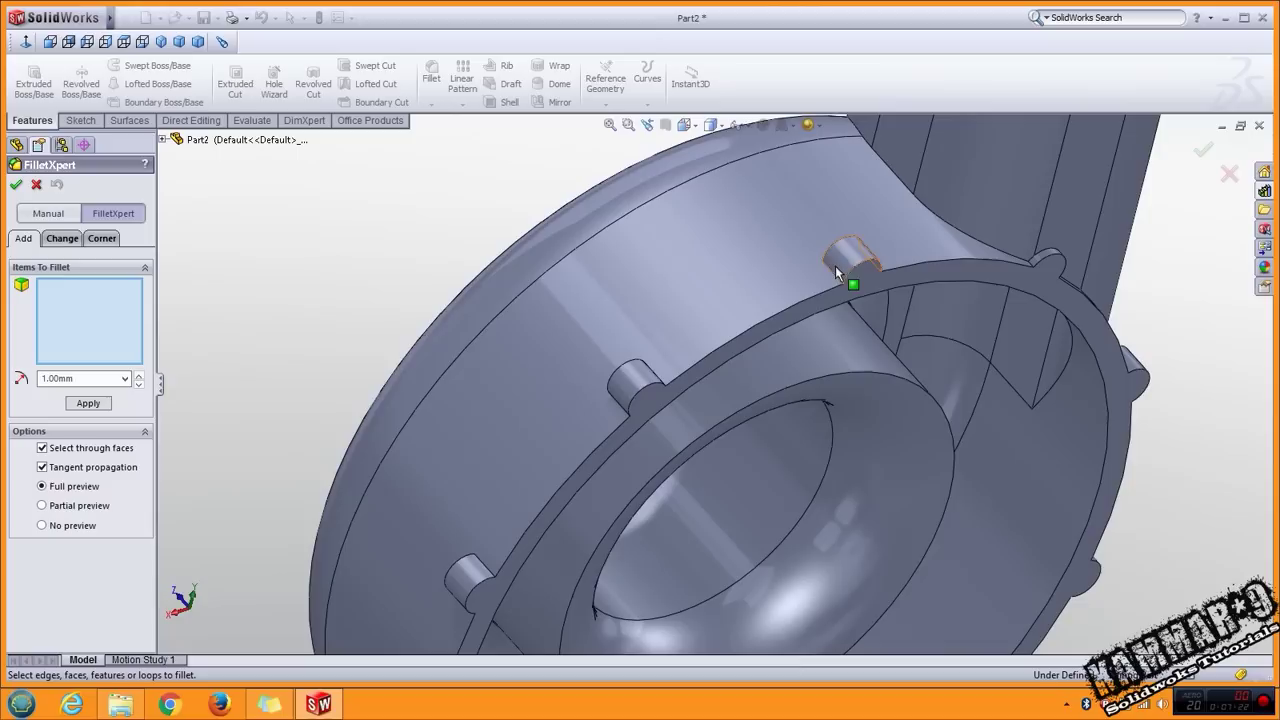
left_click(830, 277)
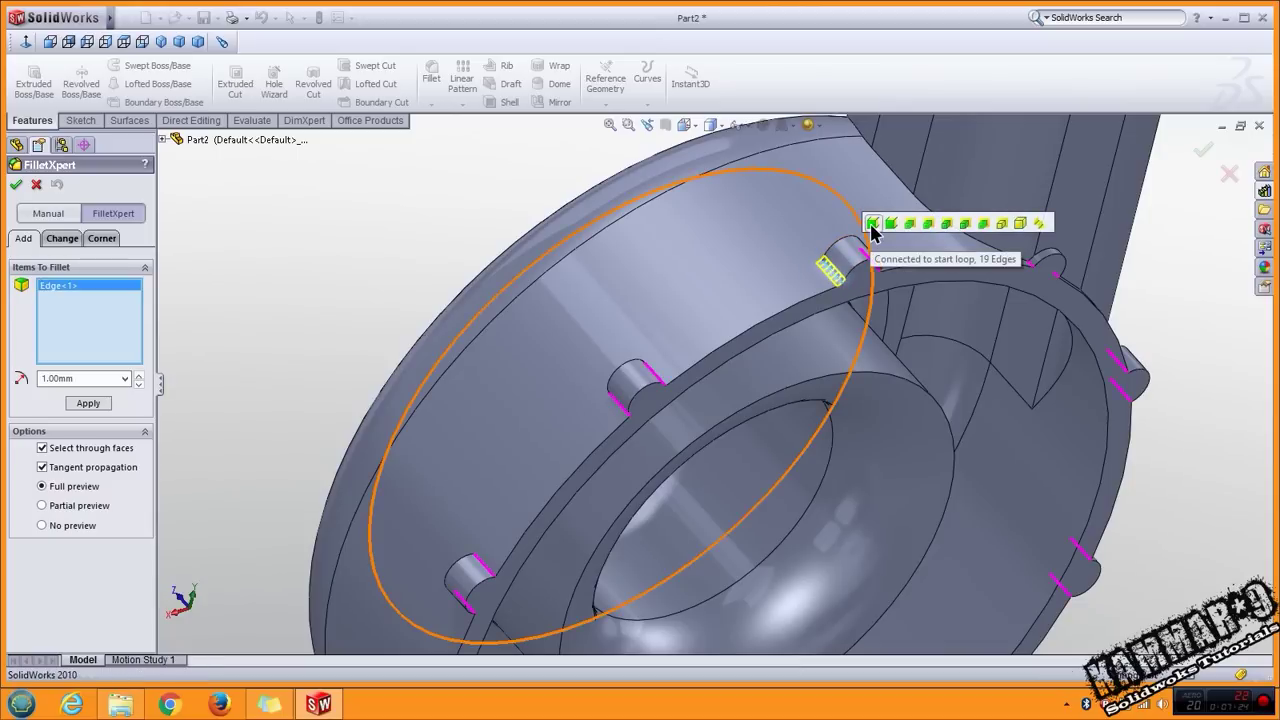
left_click(872, 231)
left_click(852, 245)
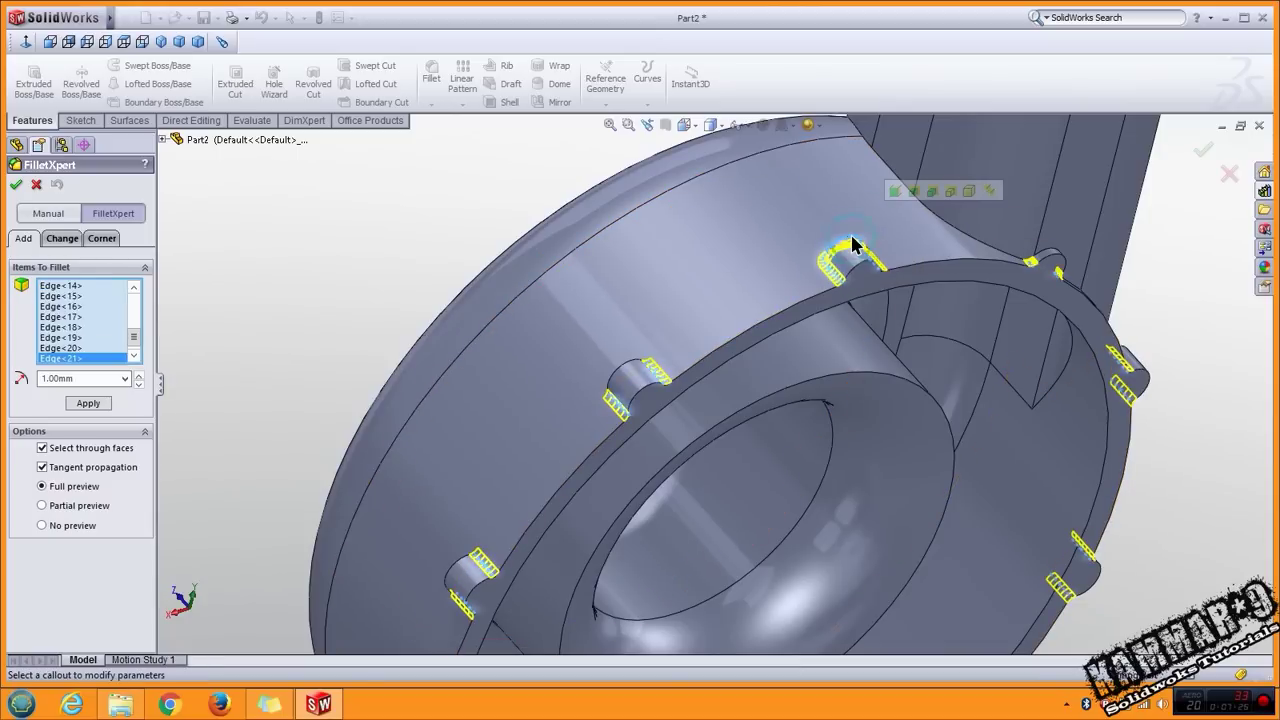
left_click(912, 199)
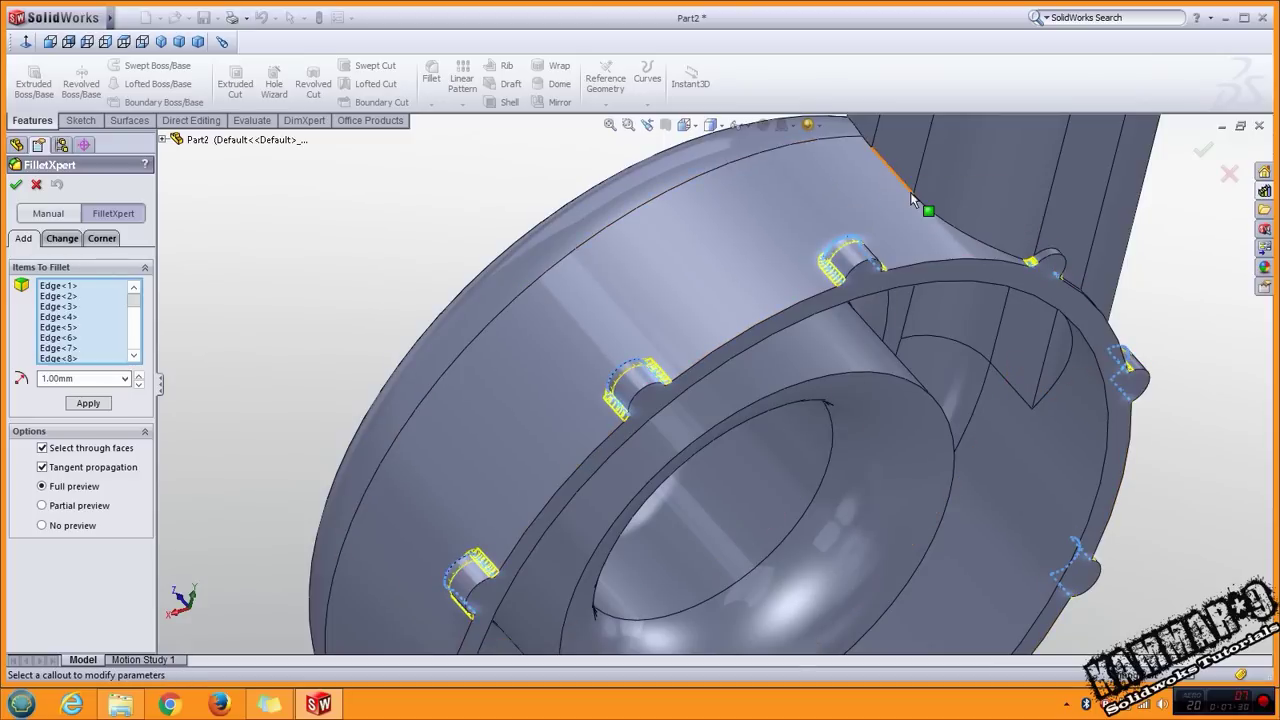
middle_click_drag(780, 300, 707, 285)
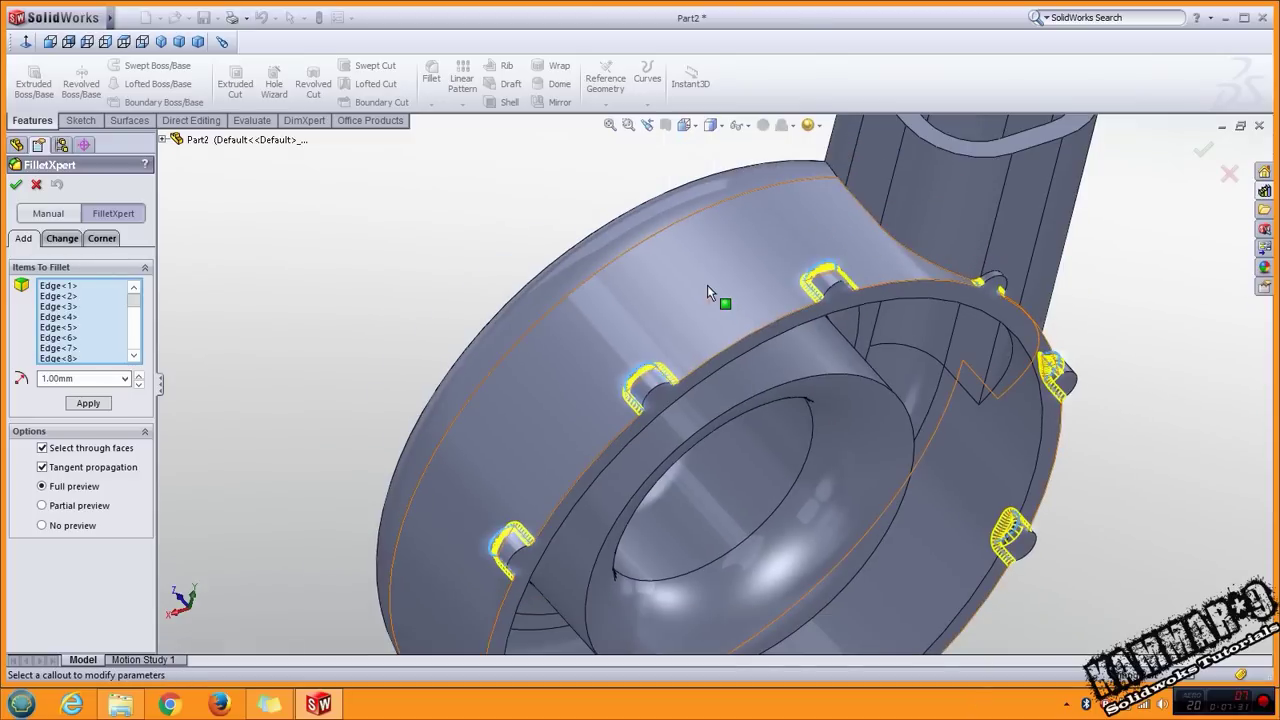
left_click(16, 185)
middle_click_drag(398, 218, 768, 286)
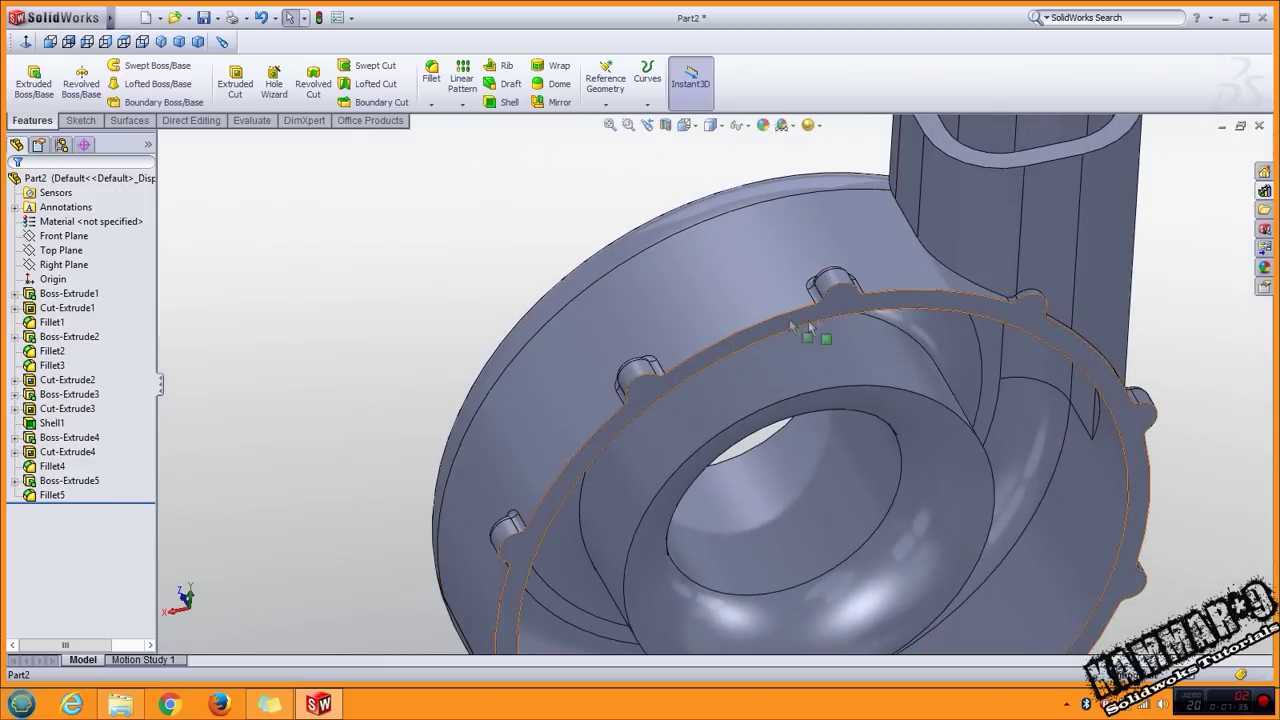
Sketch a Ø3 mm circle on the top flange tab, viewed face-on.
left_click(846, 302)
left_click(901, 256)
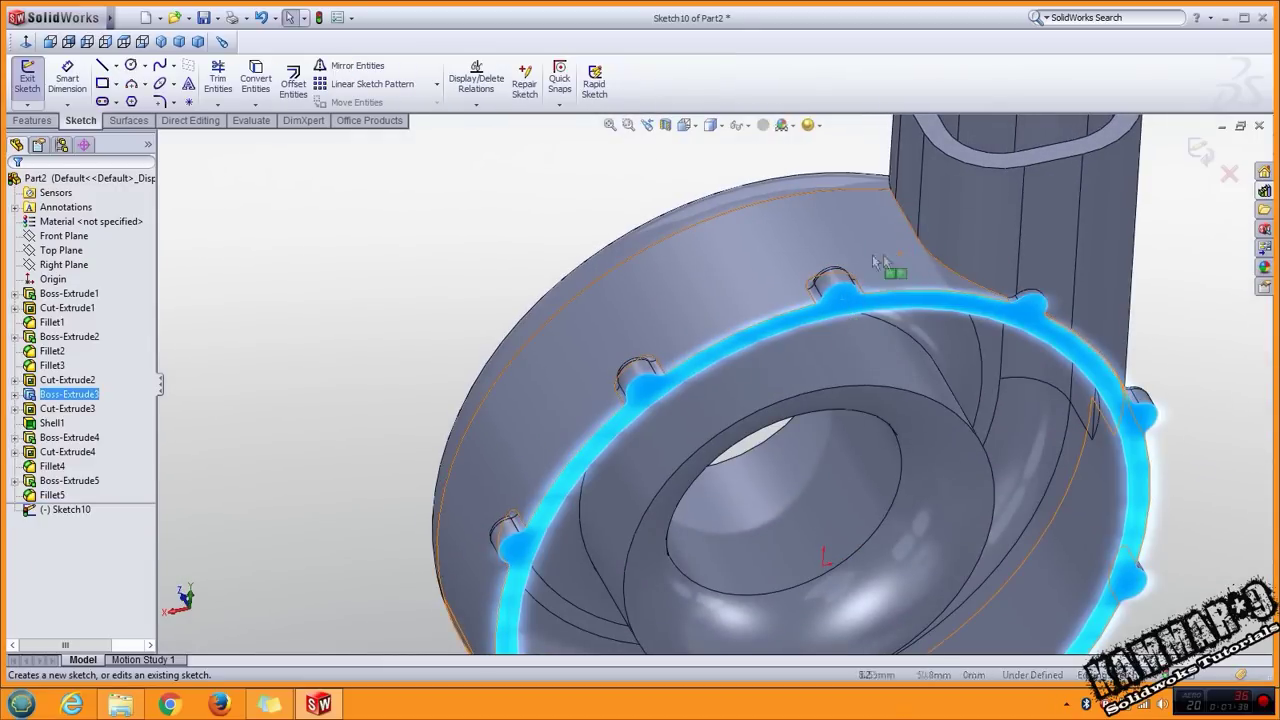
left_click(26, 41)
left_click(131, 65)
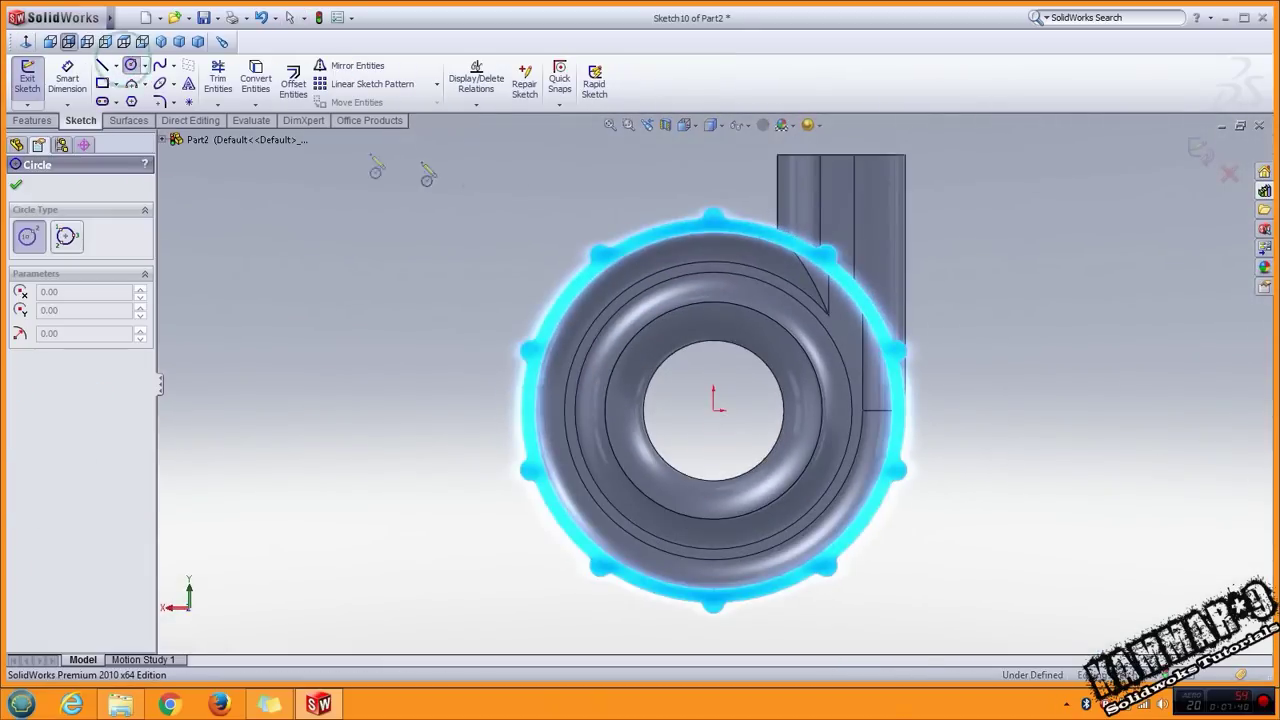
scroll(728, 280, "down", 5)
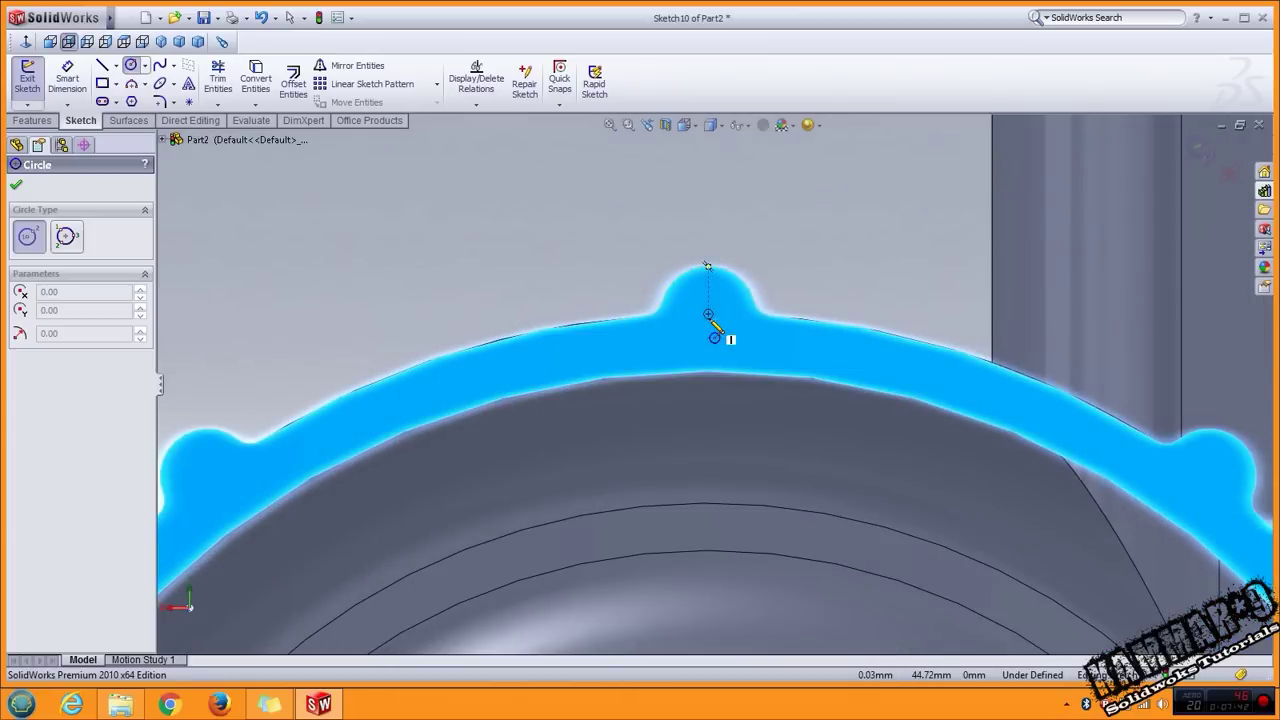
left_click_drag(709, 315, 729, 334)
right_click_drag(751, 351, 740, 292)
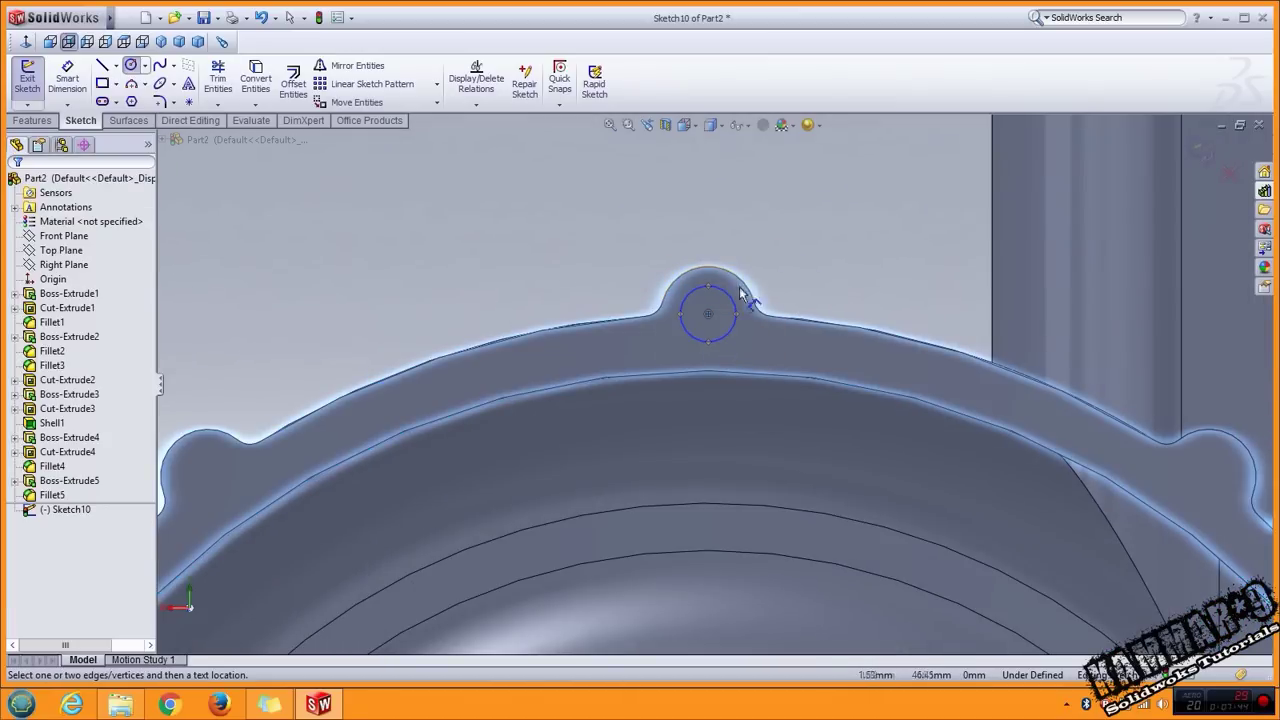
left_click(736, 296)
left_click(788, 240)
key("Return")
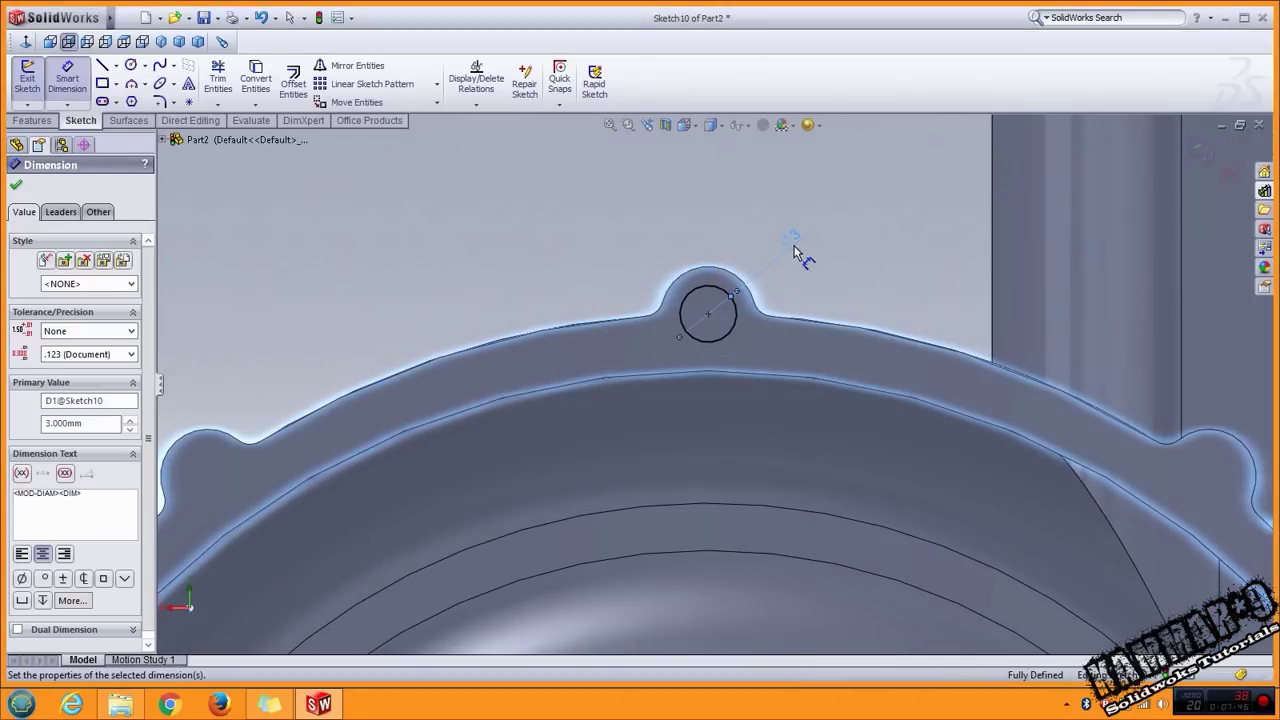
scroll(705, 397, "up", 3)
key("Escape")
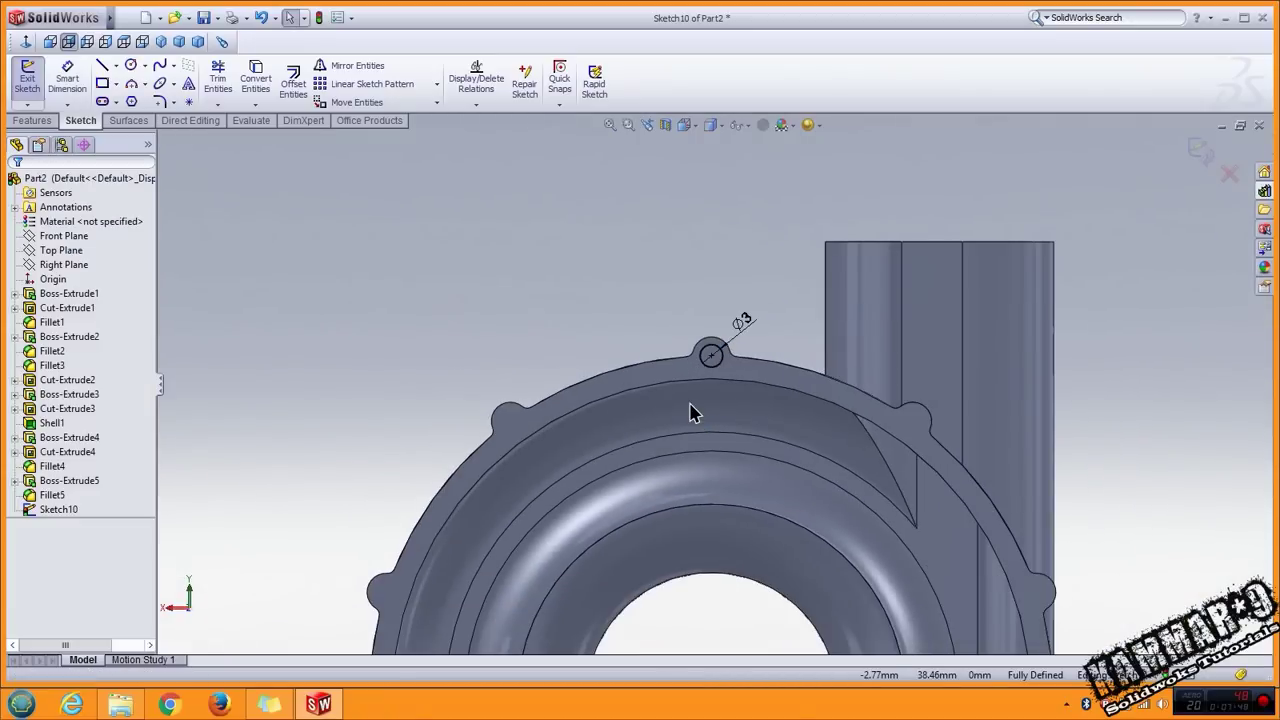
Circular-pattern the Ø3 circle into 10 copies over 360° around the ring.
left_click(710, 356)
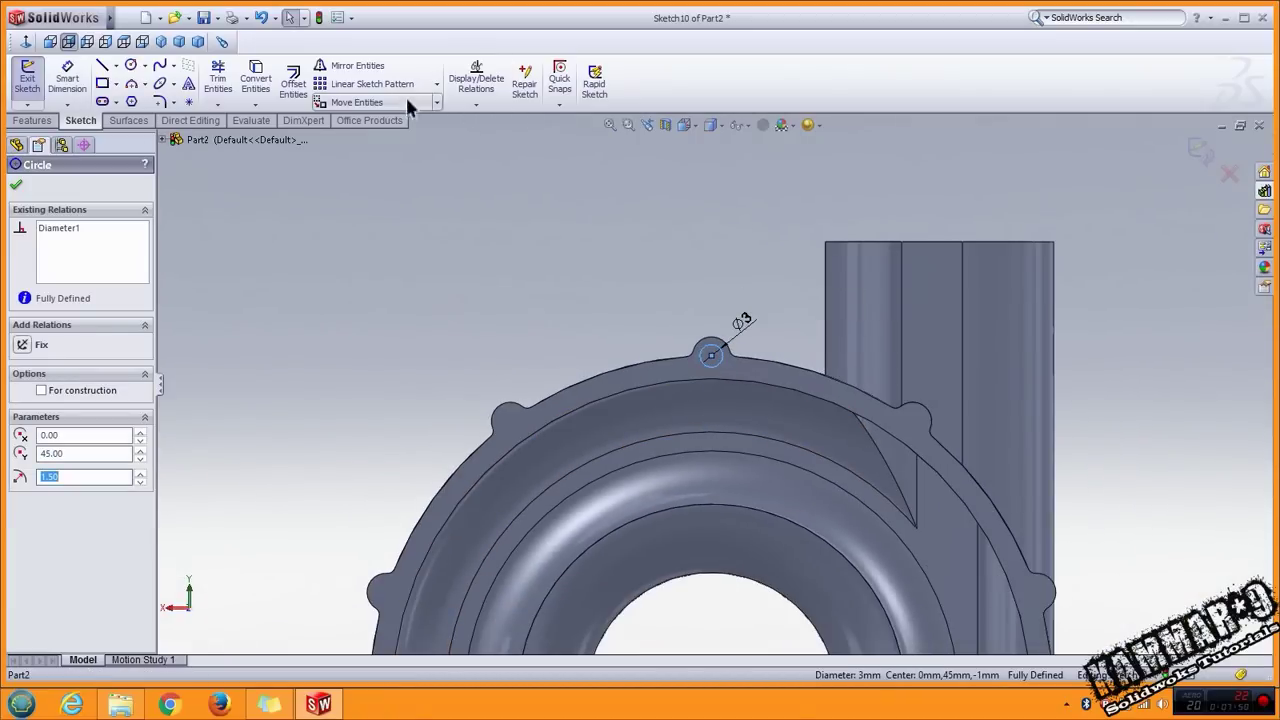
left_click(437, 84)
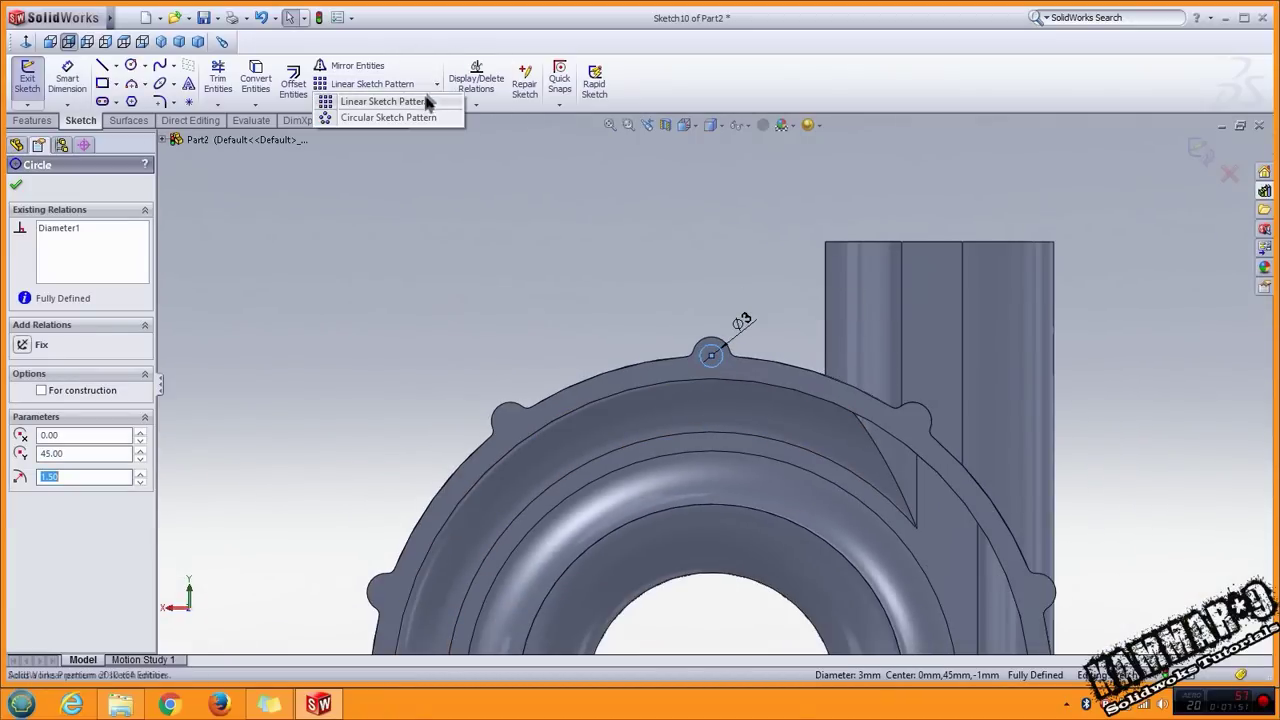
left_click(374, 117)
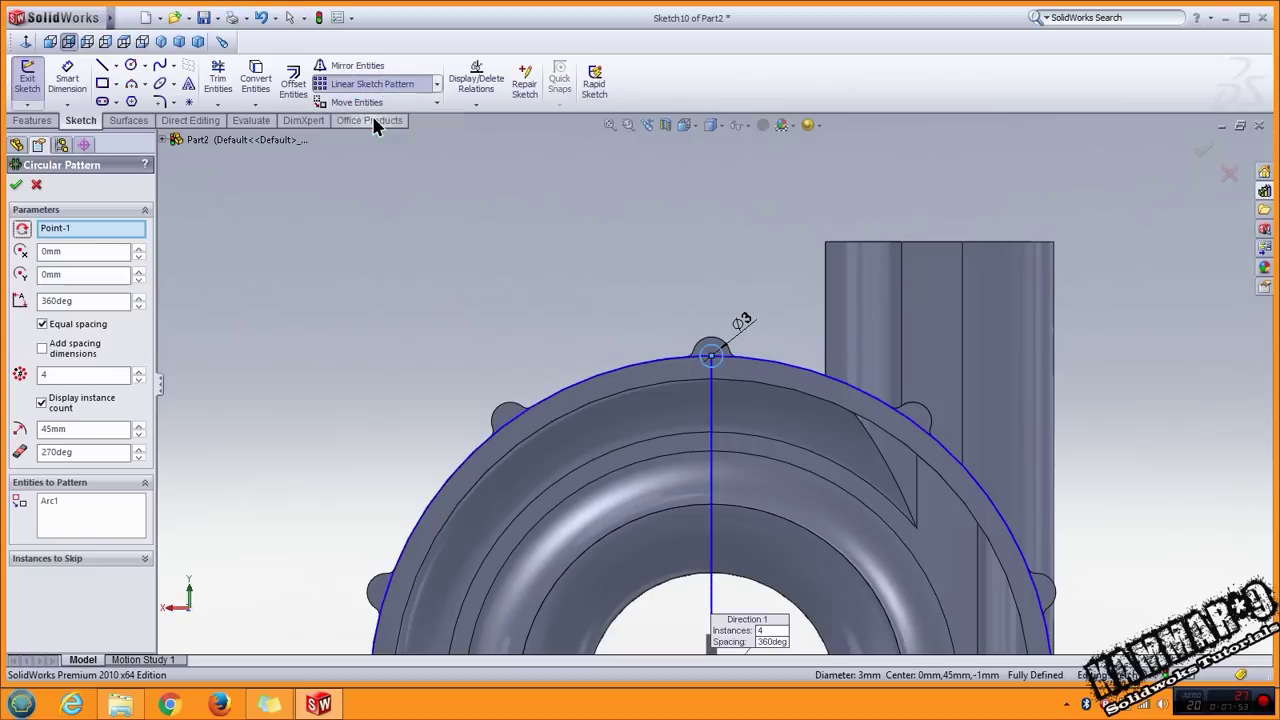
left_click(60, 375)
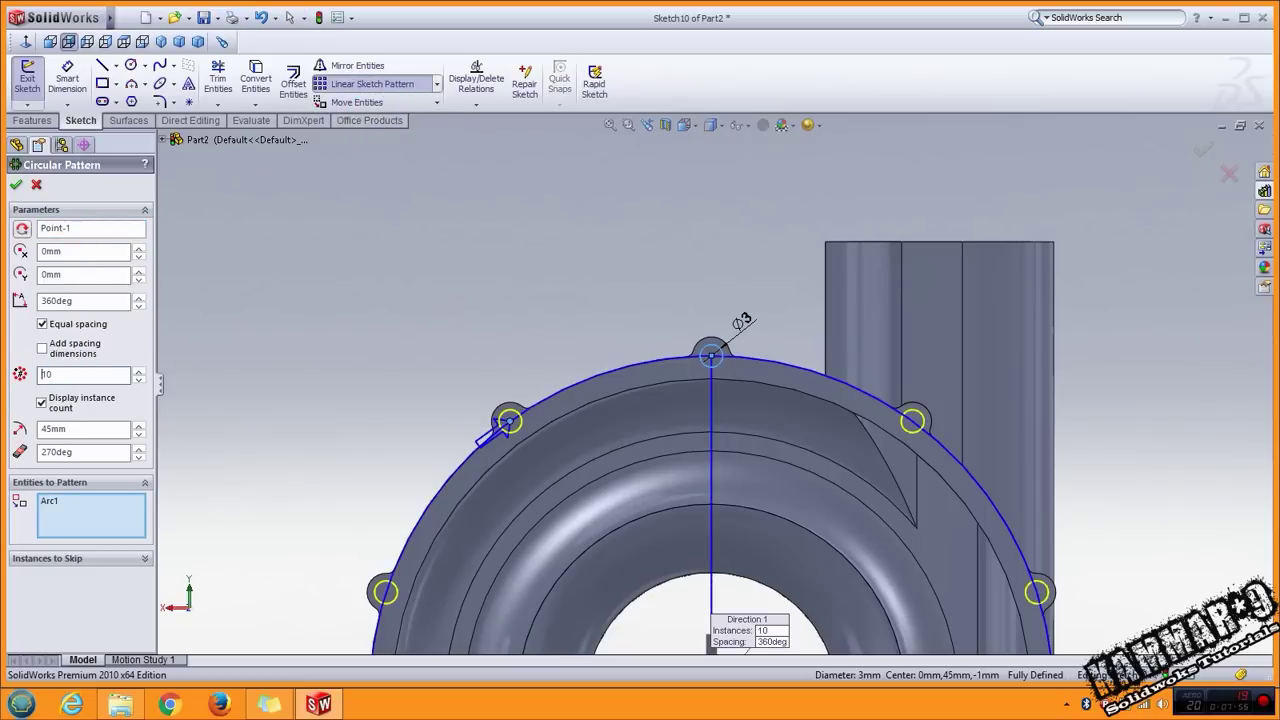
left_click(16, 184)
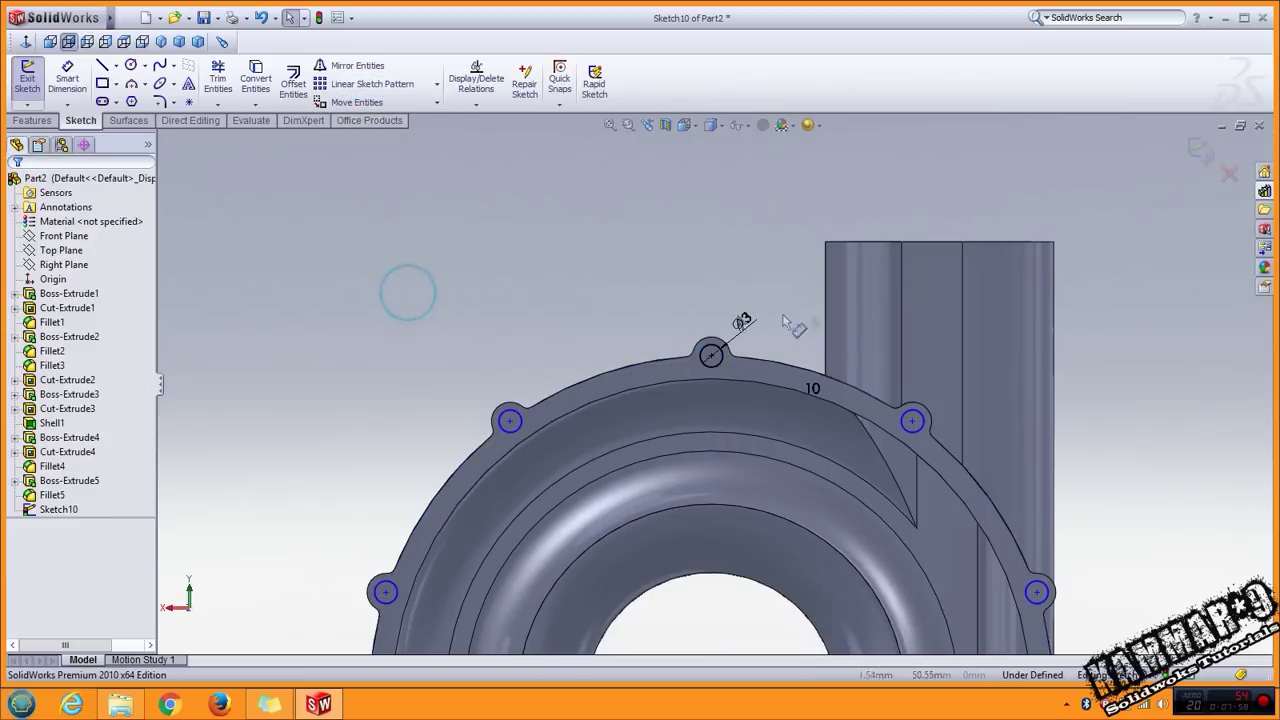
middle_click_drag(408, 294, 604, 330)
Extrude-cut the ten Ø3 circles 30 mm deep as blind holes.
left_click(31, 120)
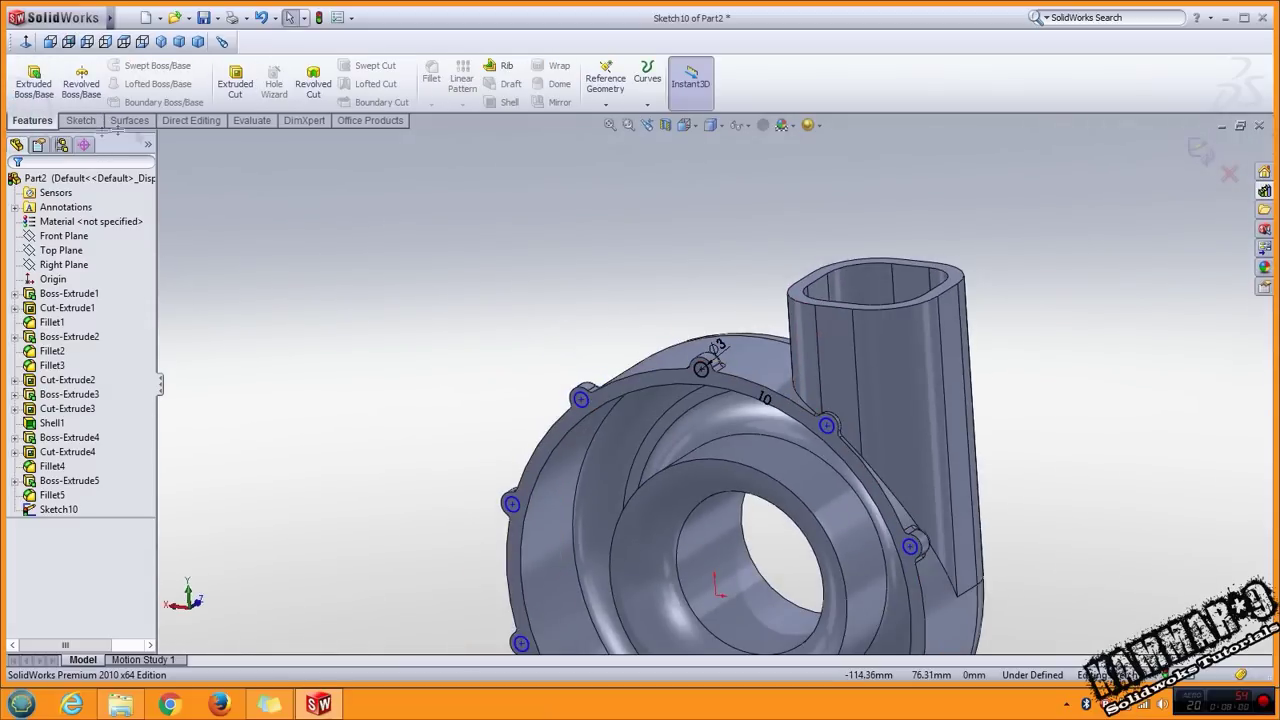
left_click(236, 82)
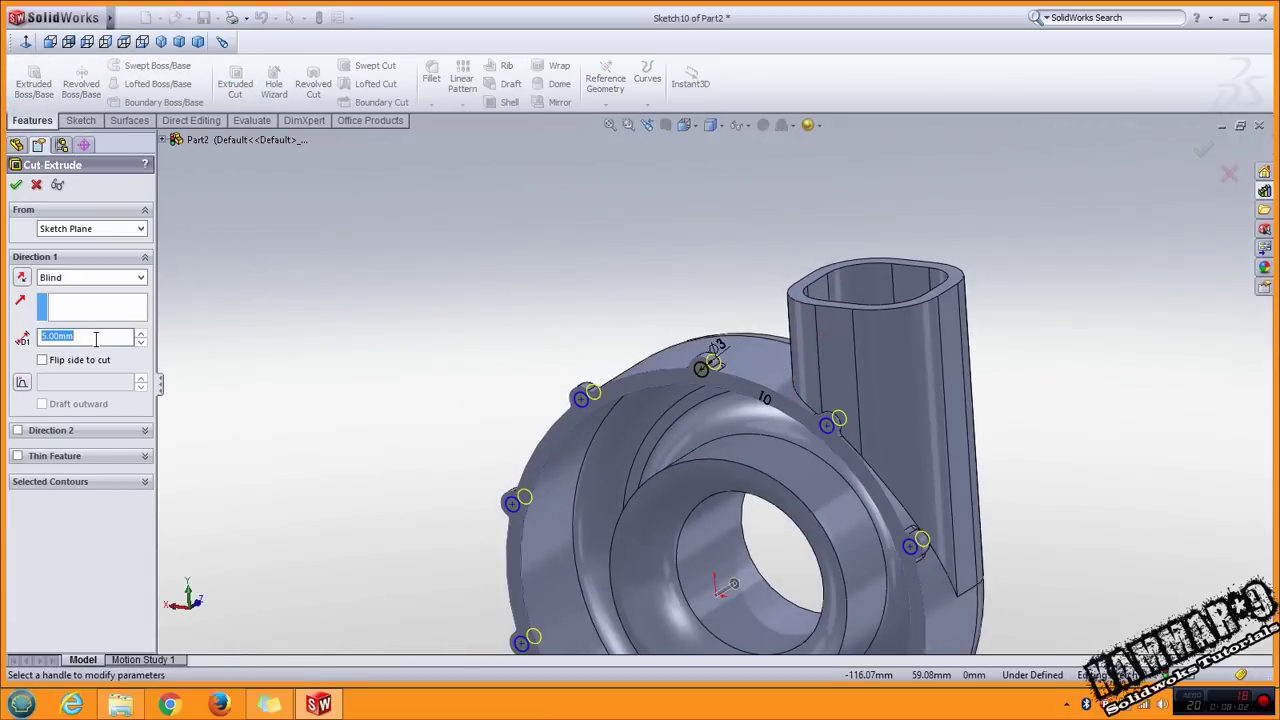
middle_click_drag(581, 318, 610, 290)
scroll(610, 290, "down", 3)
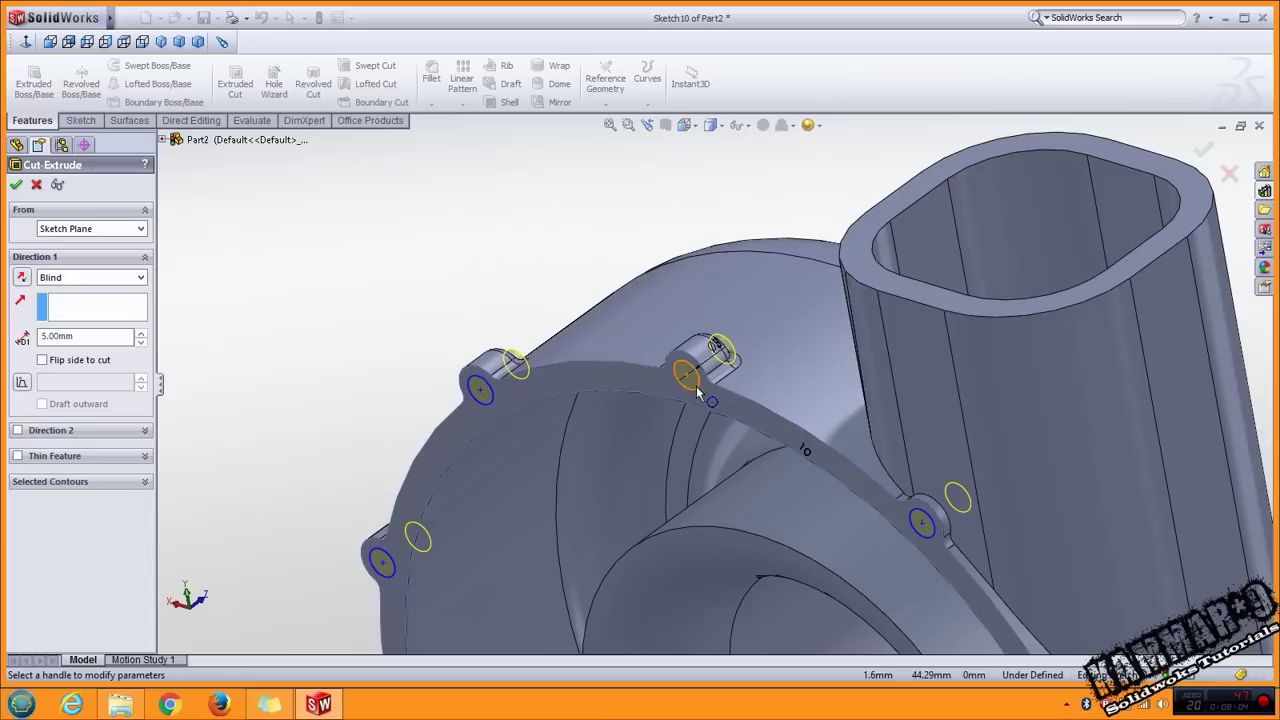
type("3")
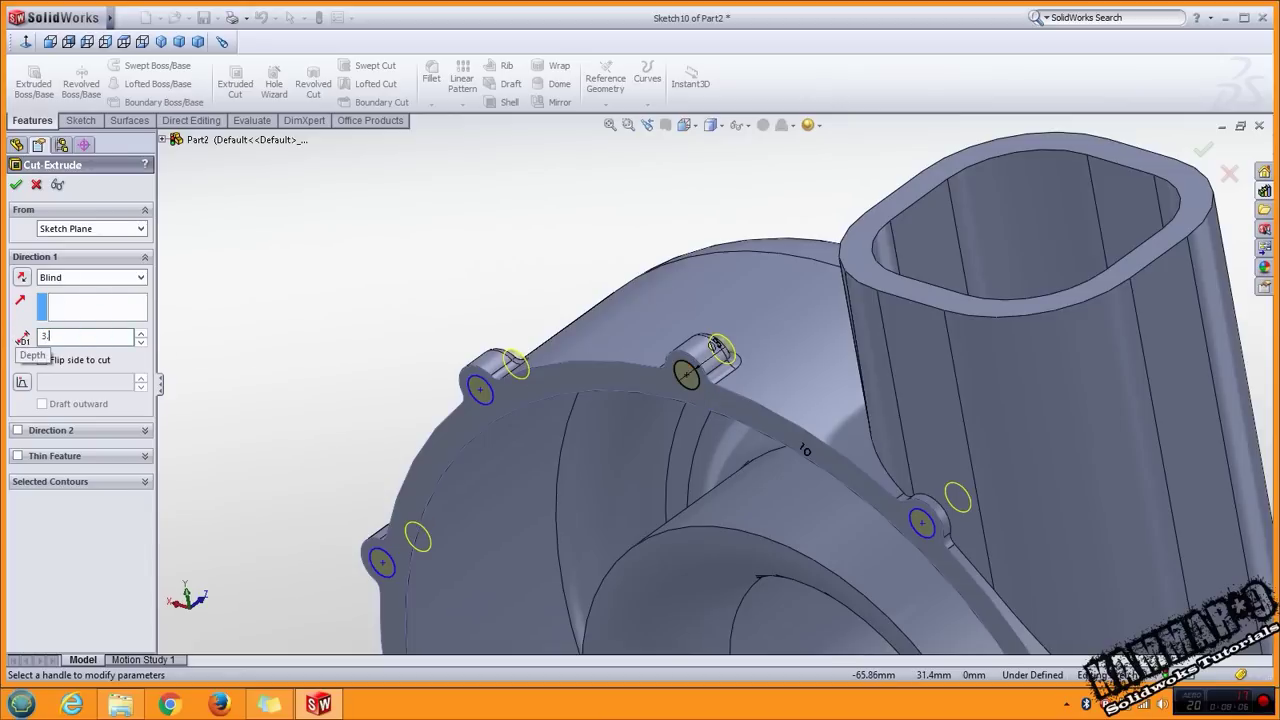
type("0mm")
key("Return")
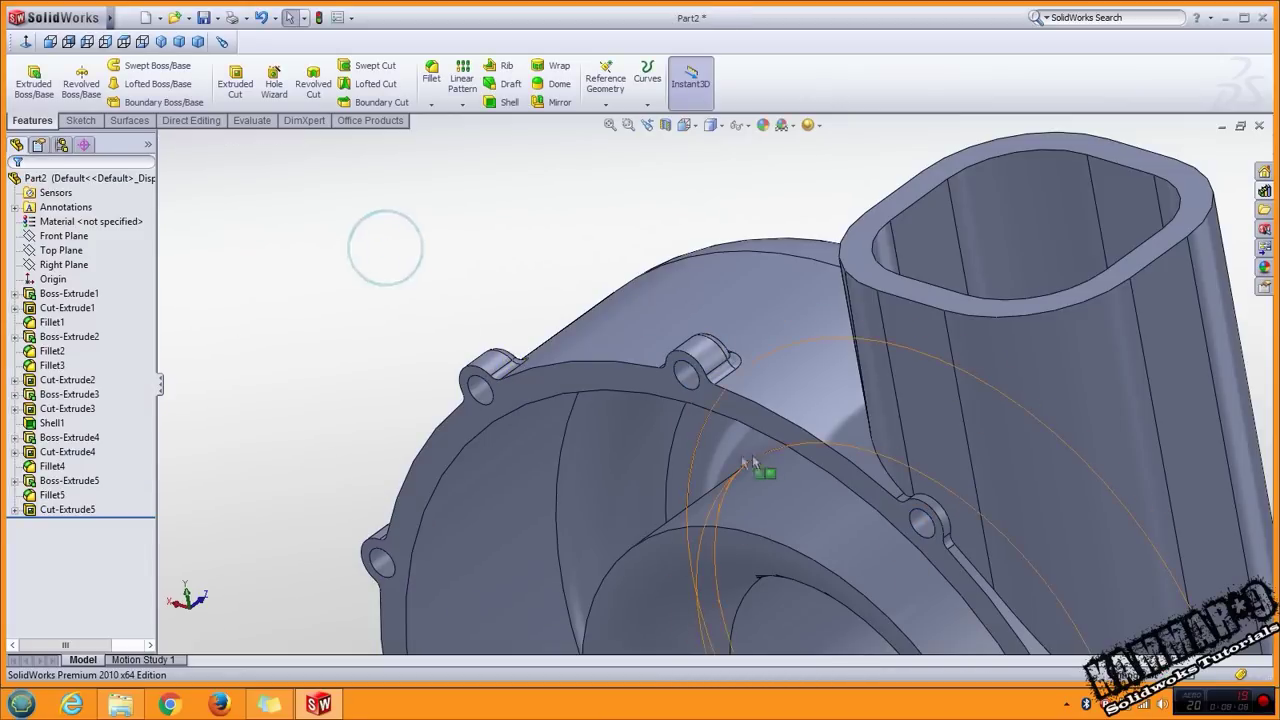
Orbit and zoom around the part to inspect the drilled pins and the outlet.
middle_click_drag(745, 463, 795, 401)
scroll(795, 401, "up", 3)
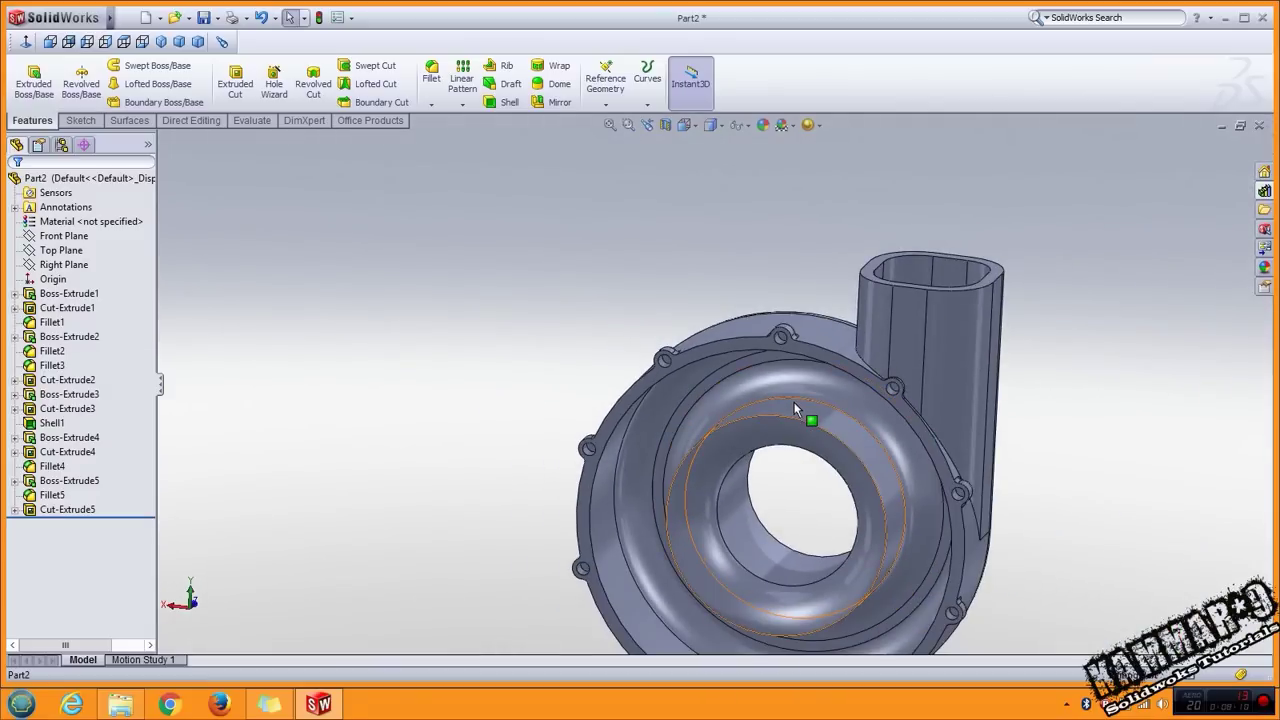
middle_click_drag(794, 402, 1037, 531)
scroll(795, 382, "up", 3)
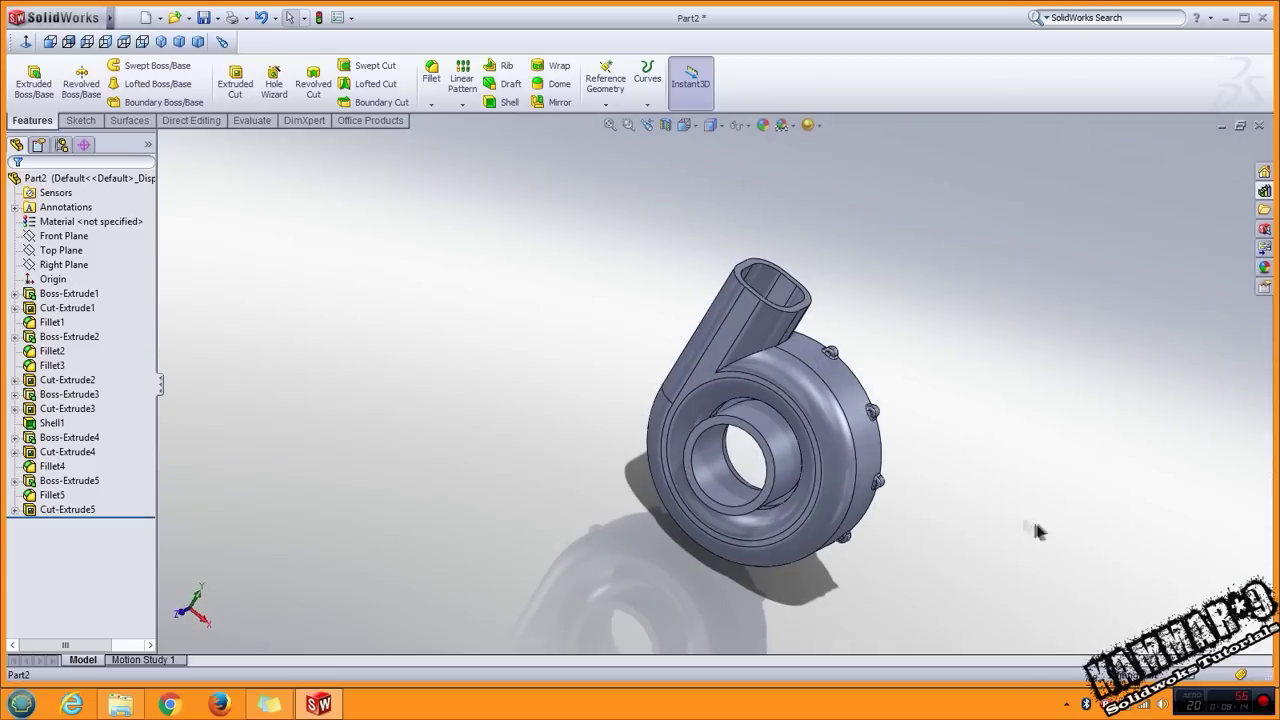
middle_click_drag(770, 323, 750, 500)
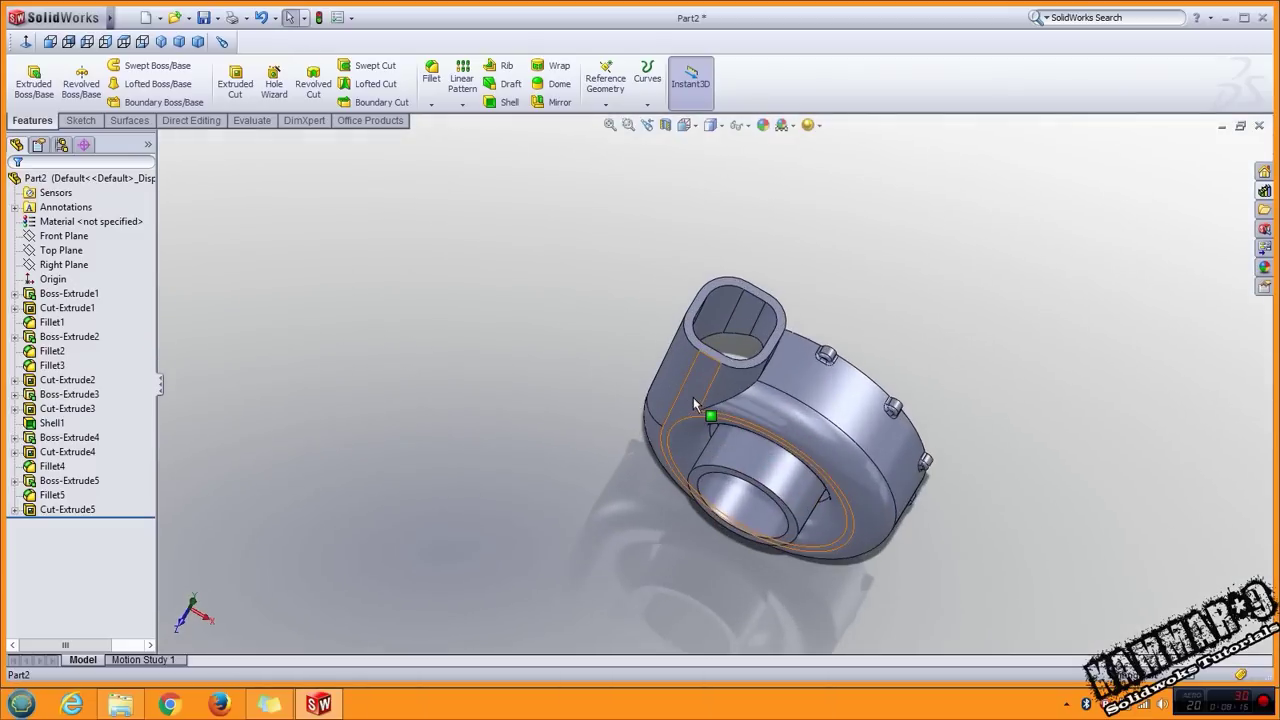
scroll(698, 400, "down", 3)
Start a new sketch on the outlet's end face and view it normal to the screen.
left_click(697, 277)
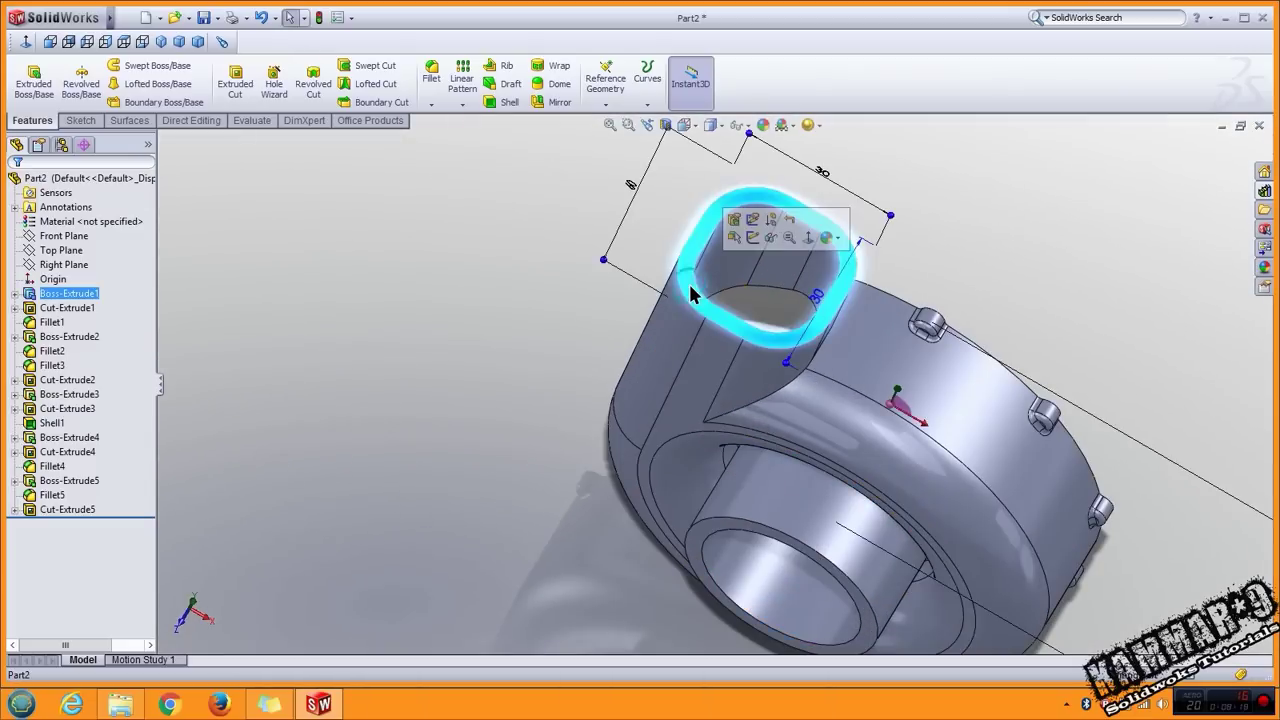
left_click(737, 218)
left_click(25, 44)
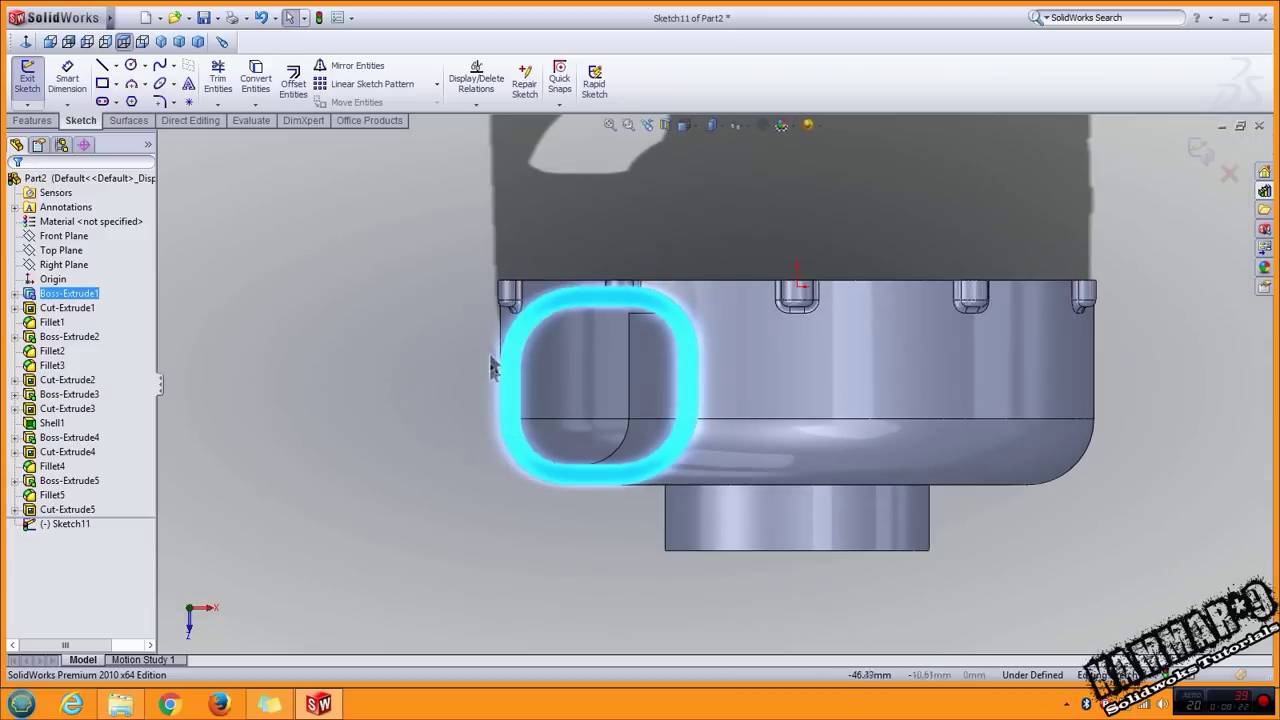
Draw a diagonal construction line from the opening's lower-left to upper-right corner.
left_click(131, 66)
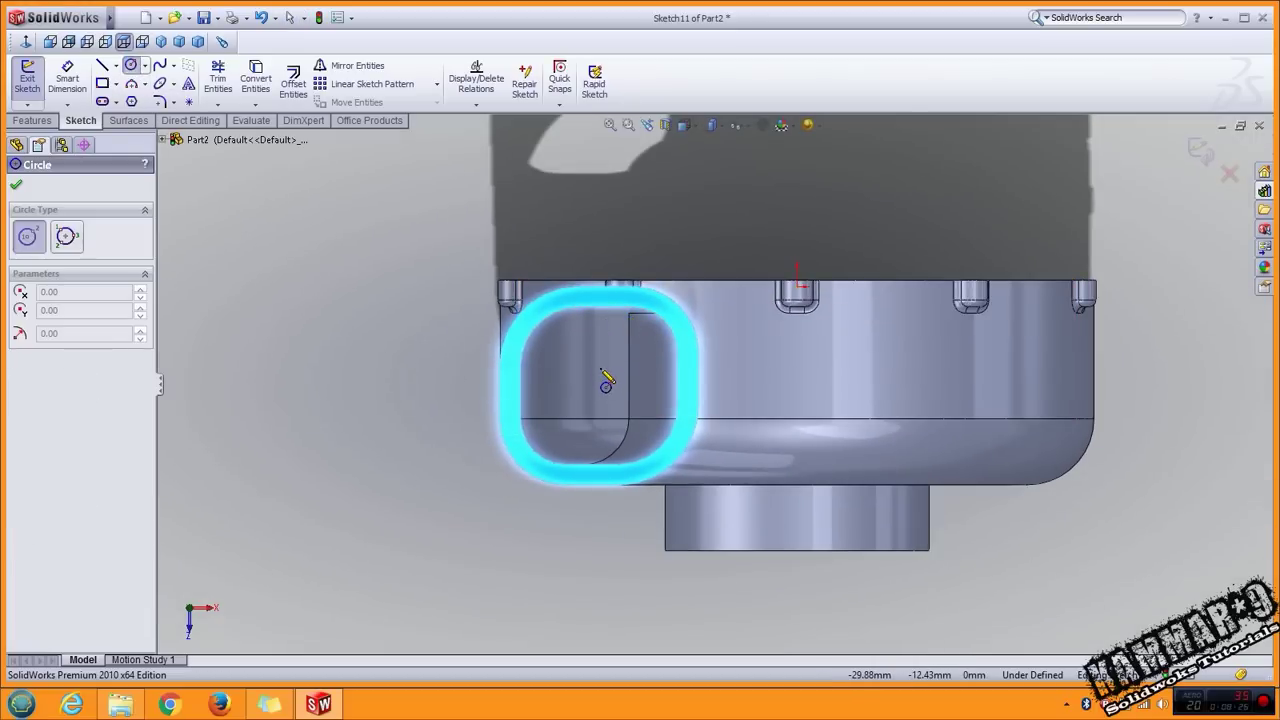
scroll(686, 375, "down", 2)
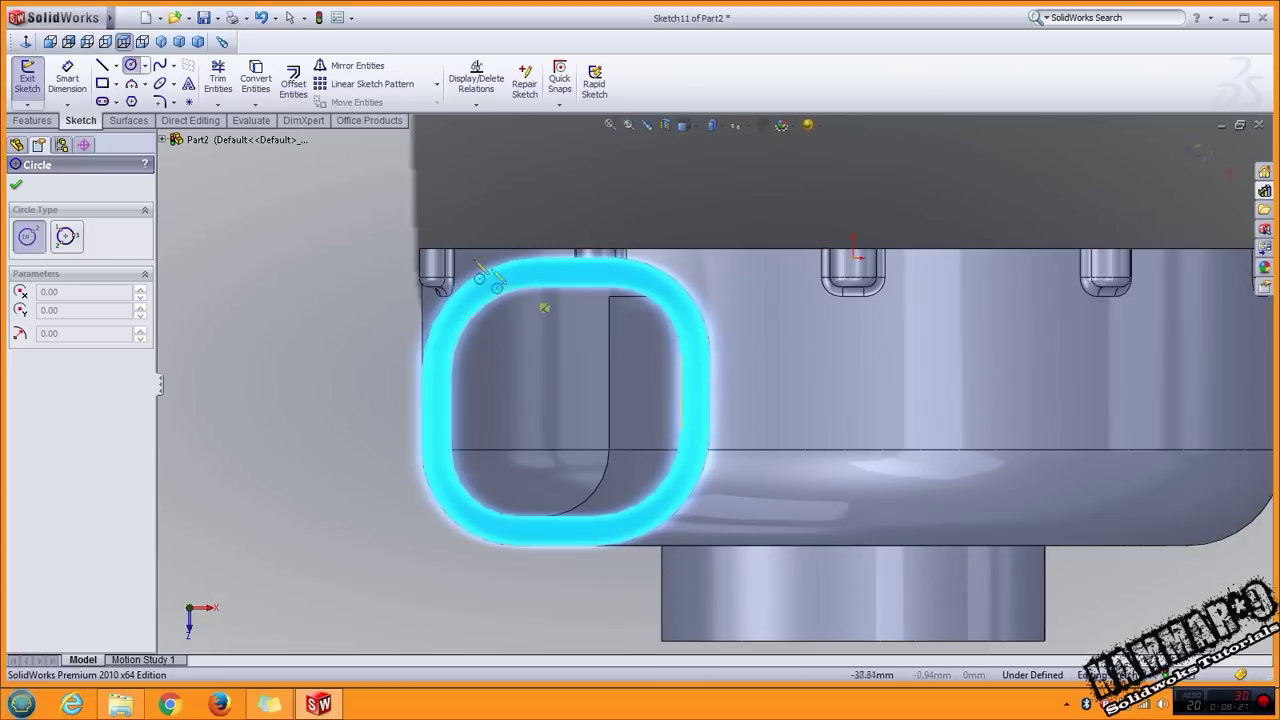
left_click(103, 65)
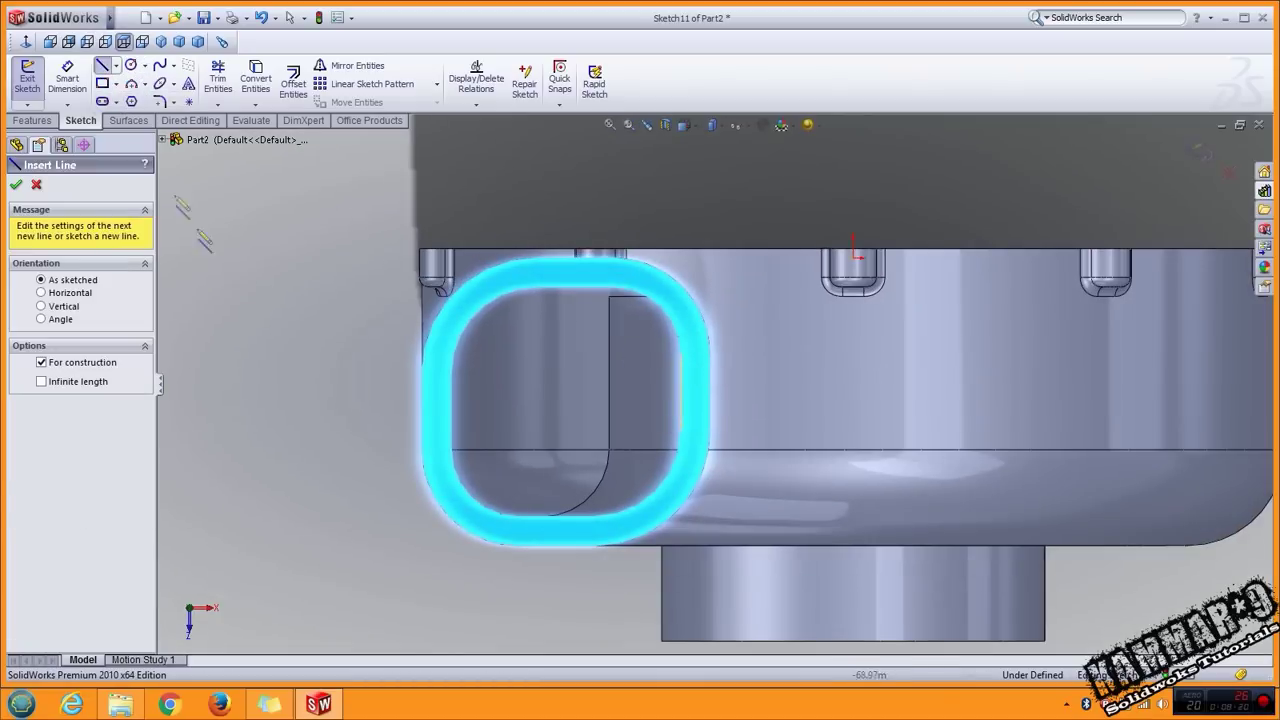
left_click(452, 522)
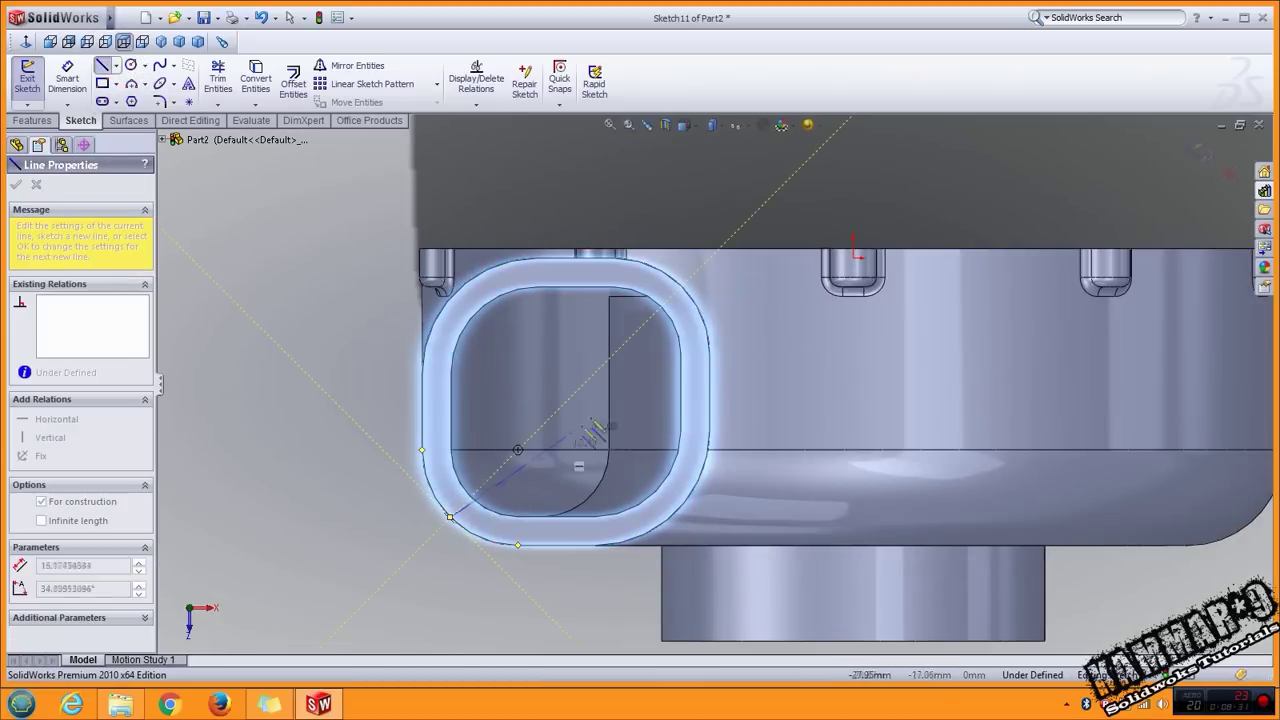
left_click(681, 287)
key("Escape")
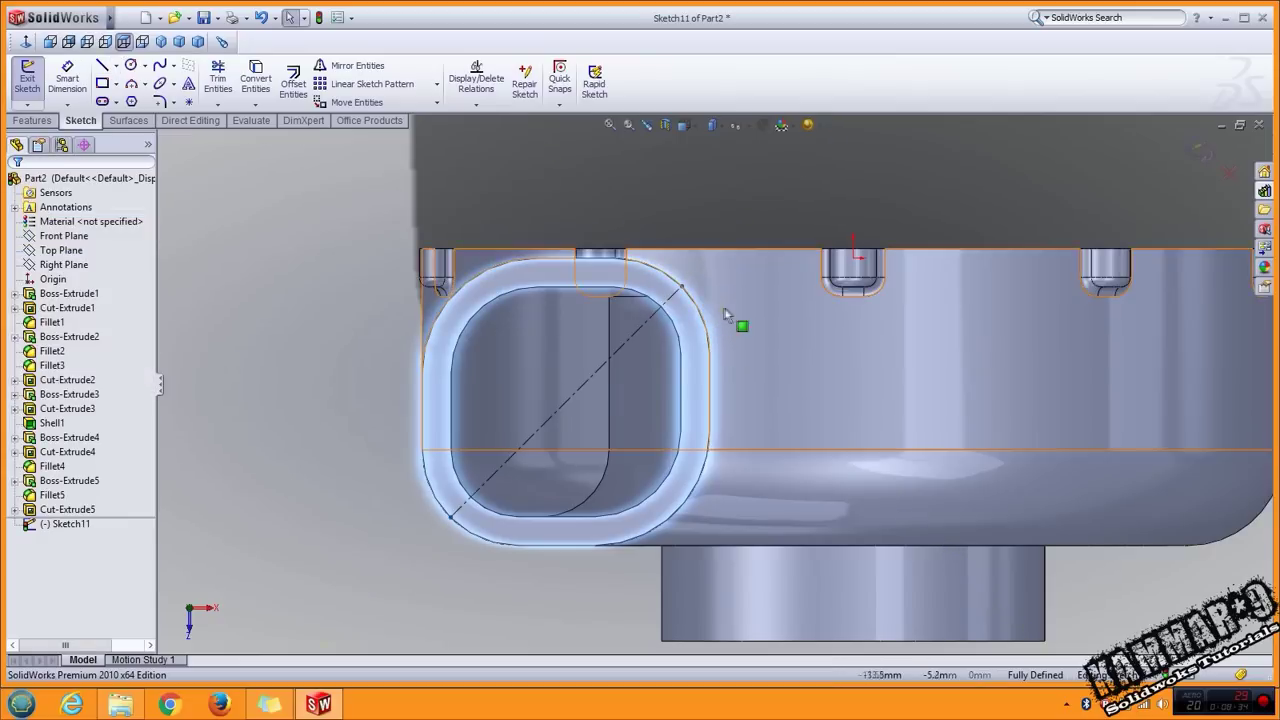
Draw a circle centred on the diagonal's midpoint and dimension its diameter to 24 mm.
left_click(130, 65)
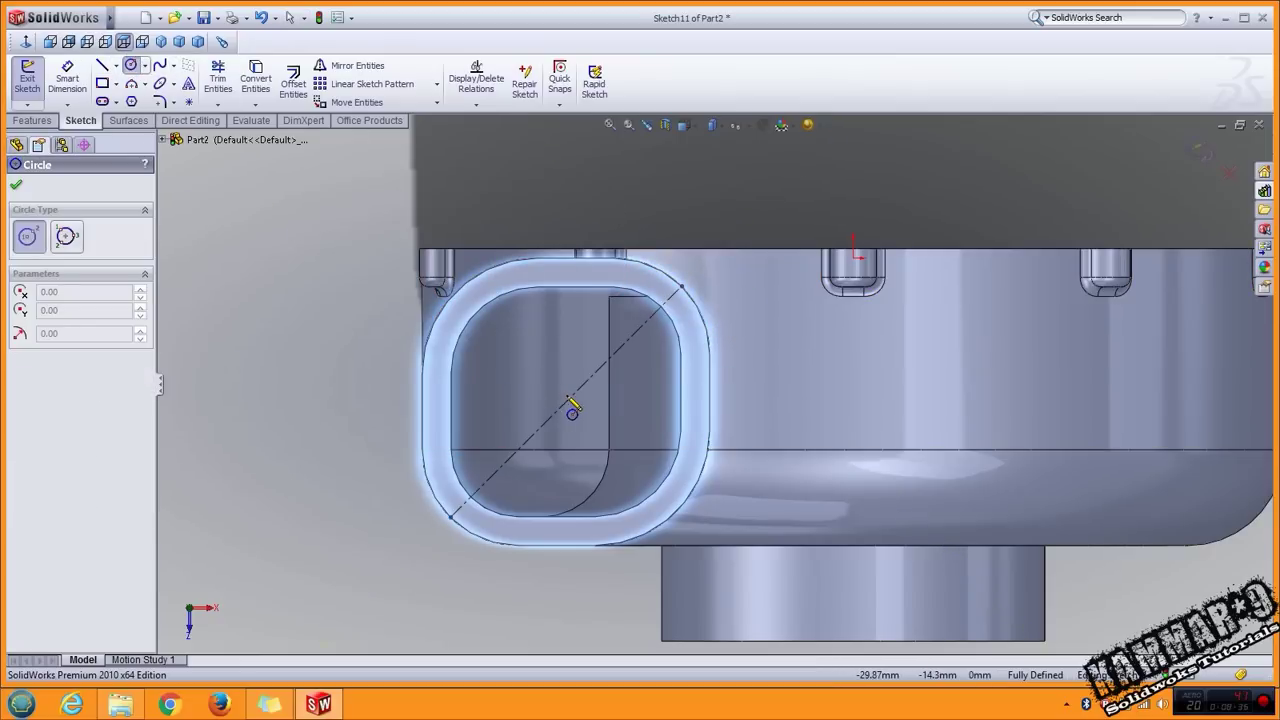
left_click(565, 402)
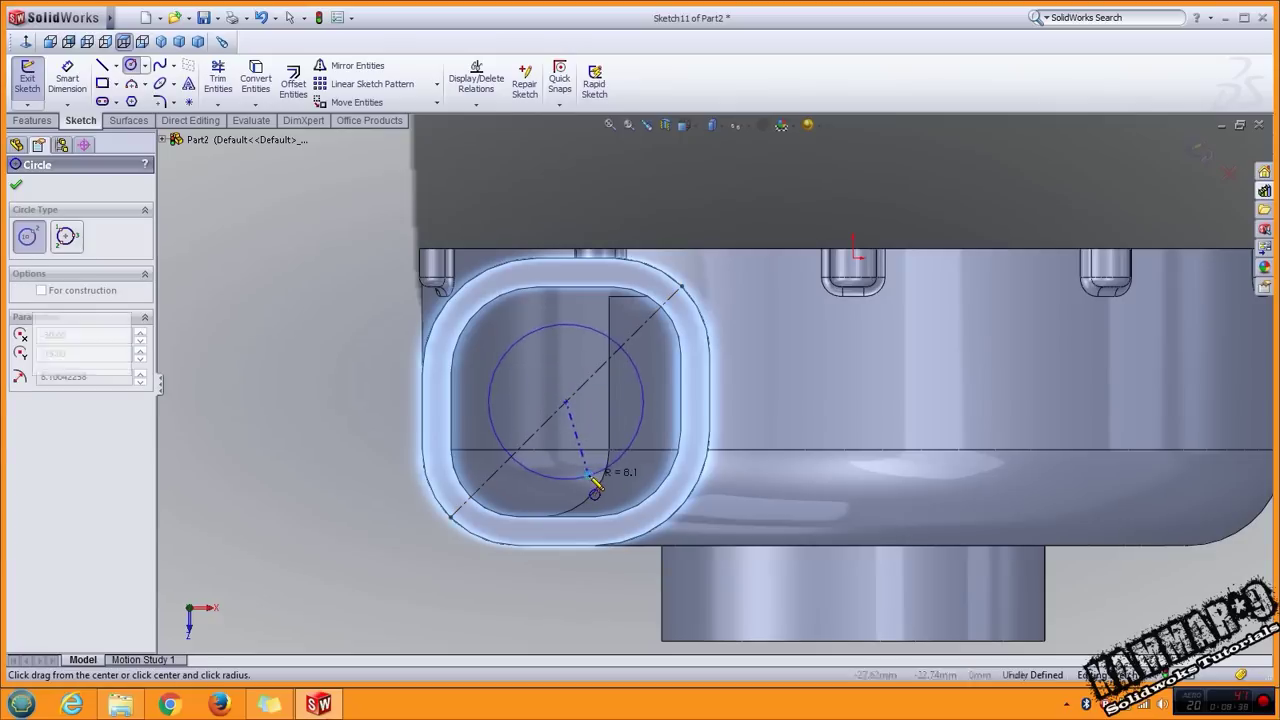
left_click(595, 472)
key("d")
left_click(490, 392)
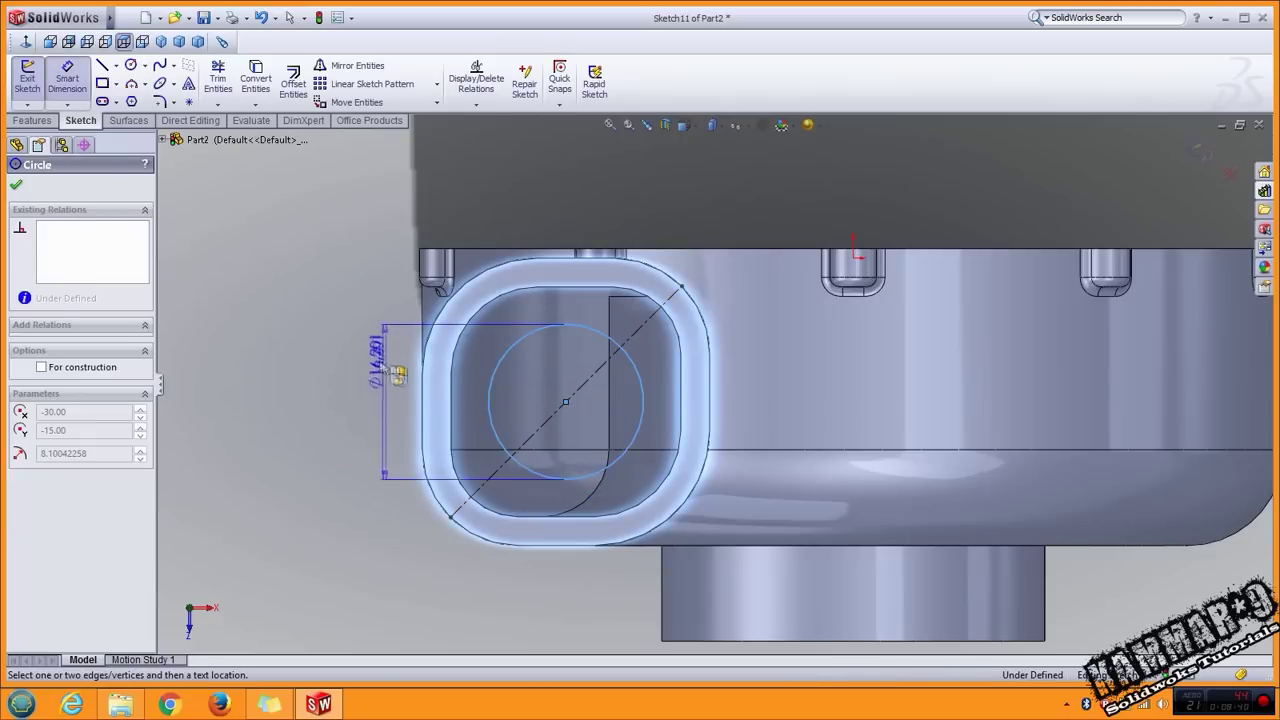
left_click(375, 470)
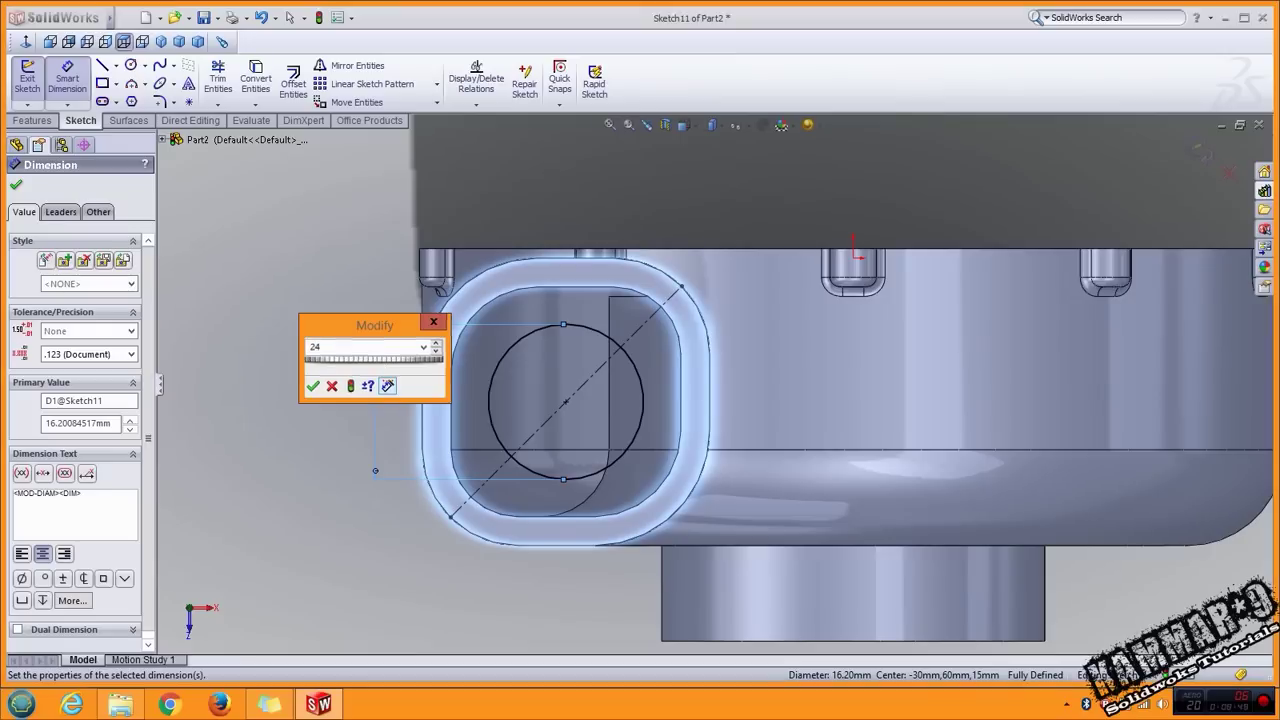
key("Return")
key("z")
left_click(325, 429)
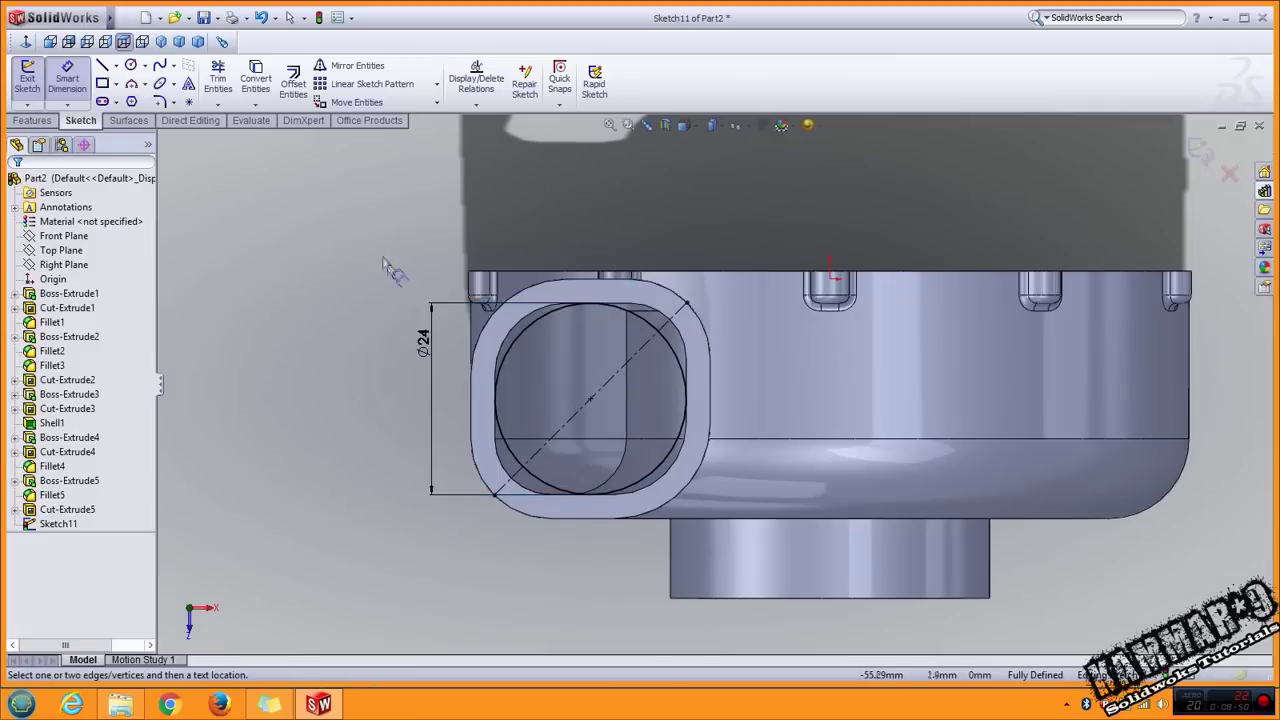
Draw a centre rectangle from the circle's centre out past the boss.
left_click(115, 85)
left_click(133, 118)
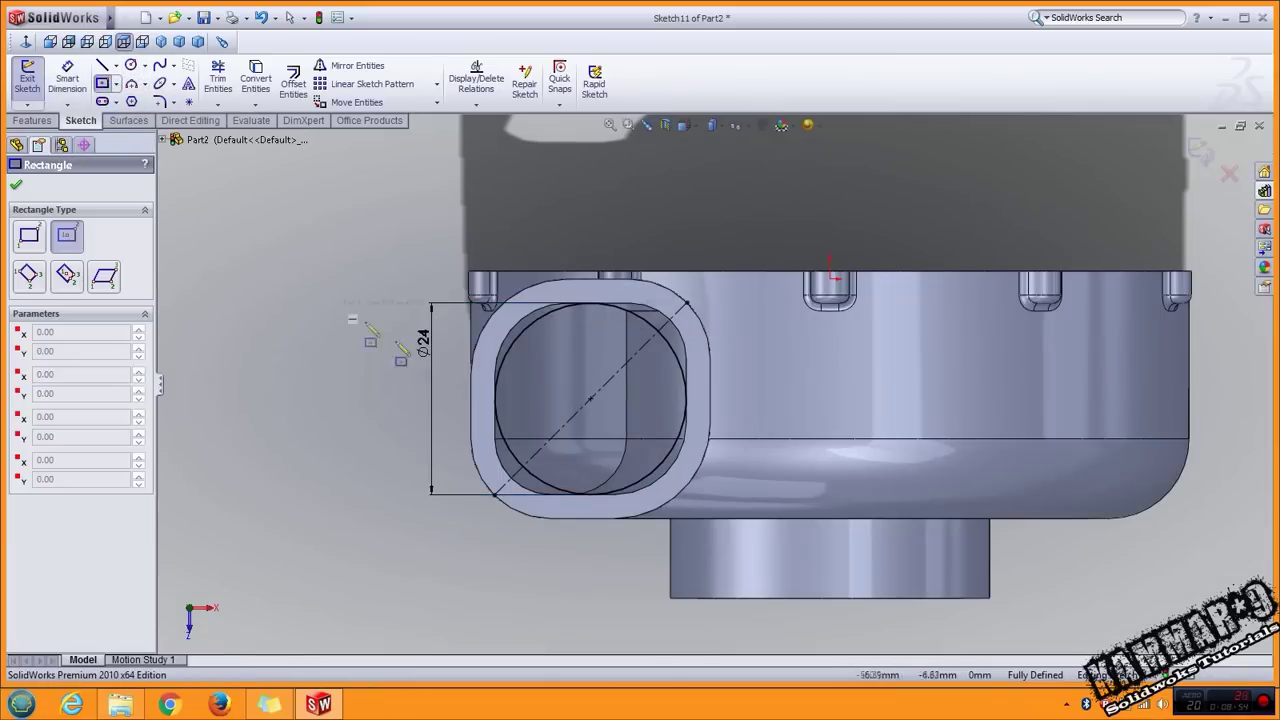
left_click(590, 399)
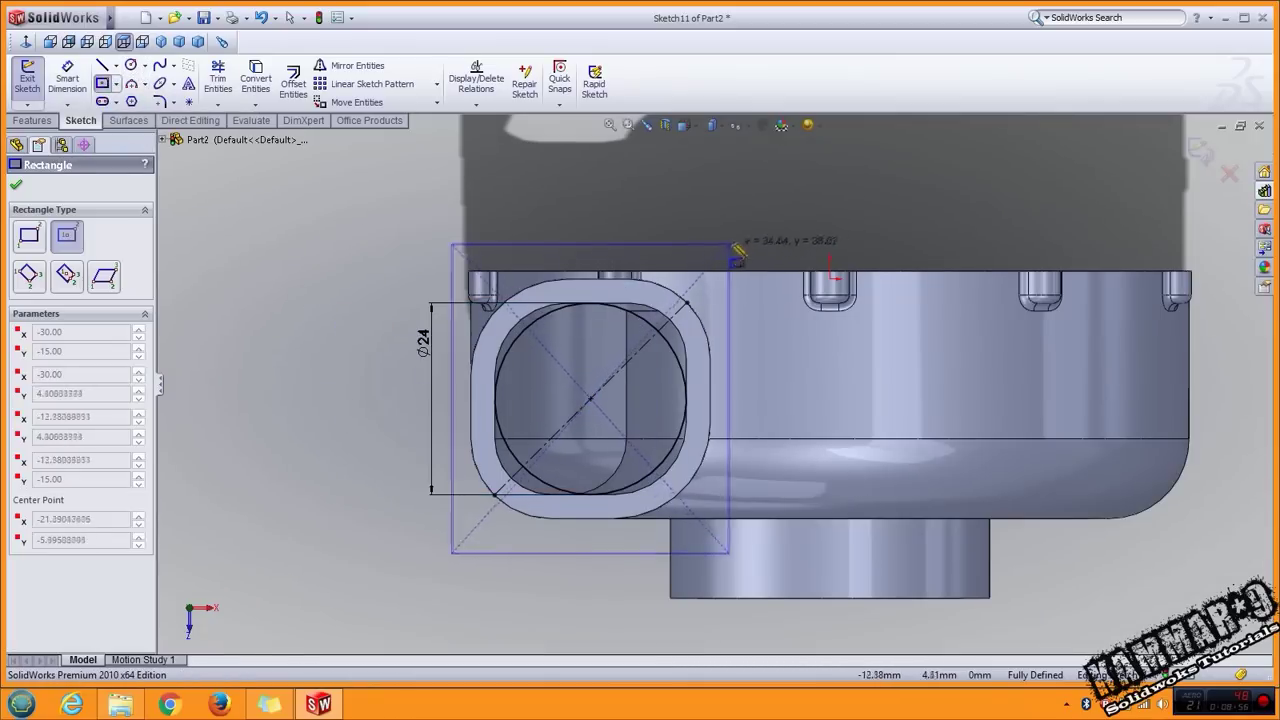
left_click(749, 231)
right_click_drag(313, 405, 309, 283)
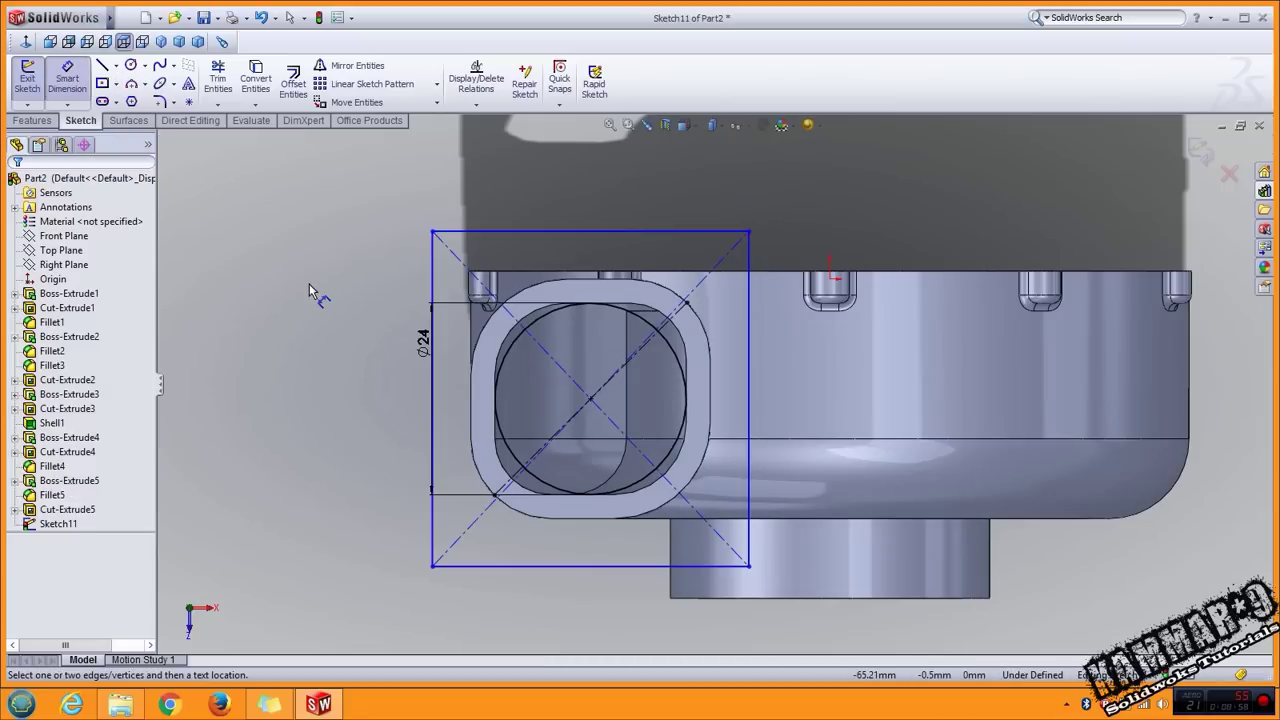
Dimension the rectangle's top and left edges to 38 mm each.
left_click(556, 232)
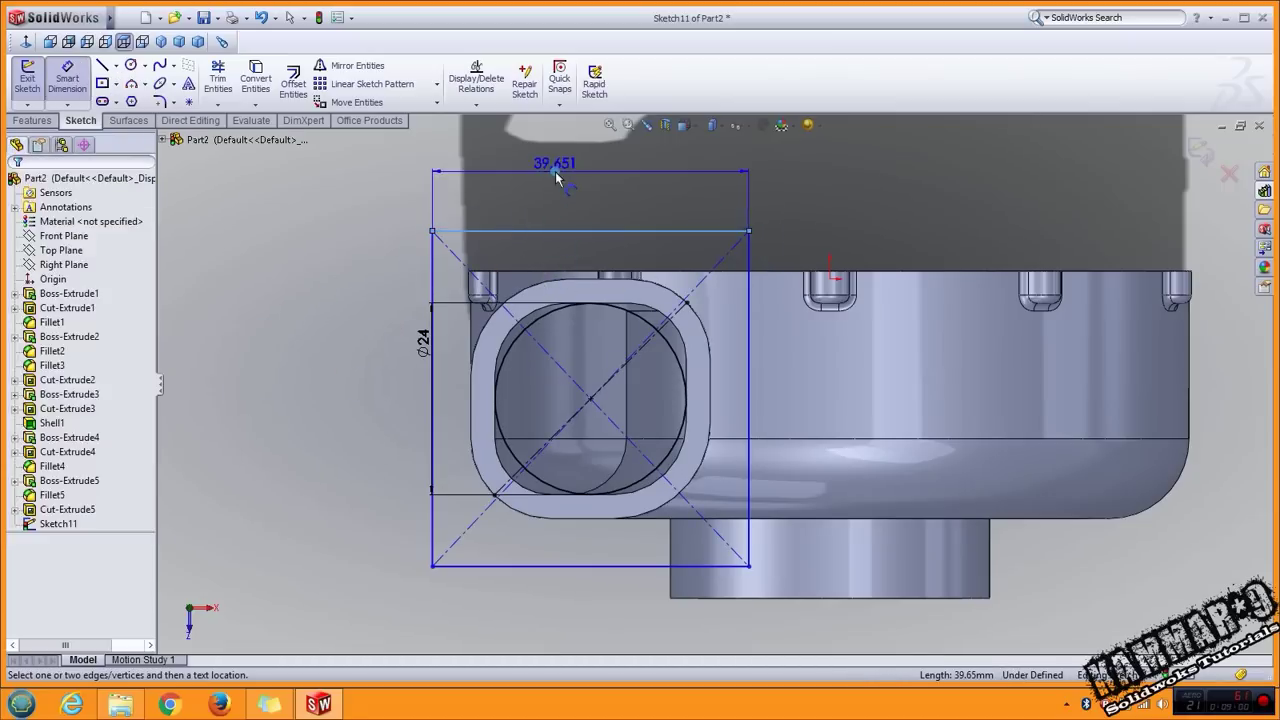
left_click(556, 170)
type("38")
key("Return")
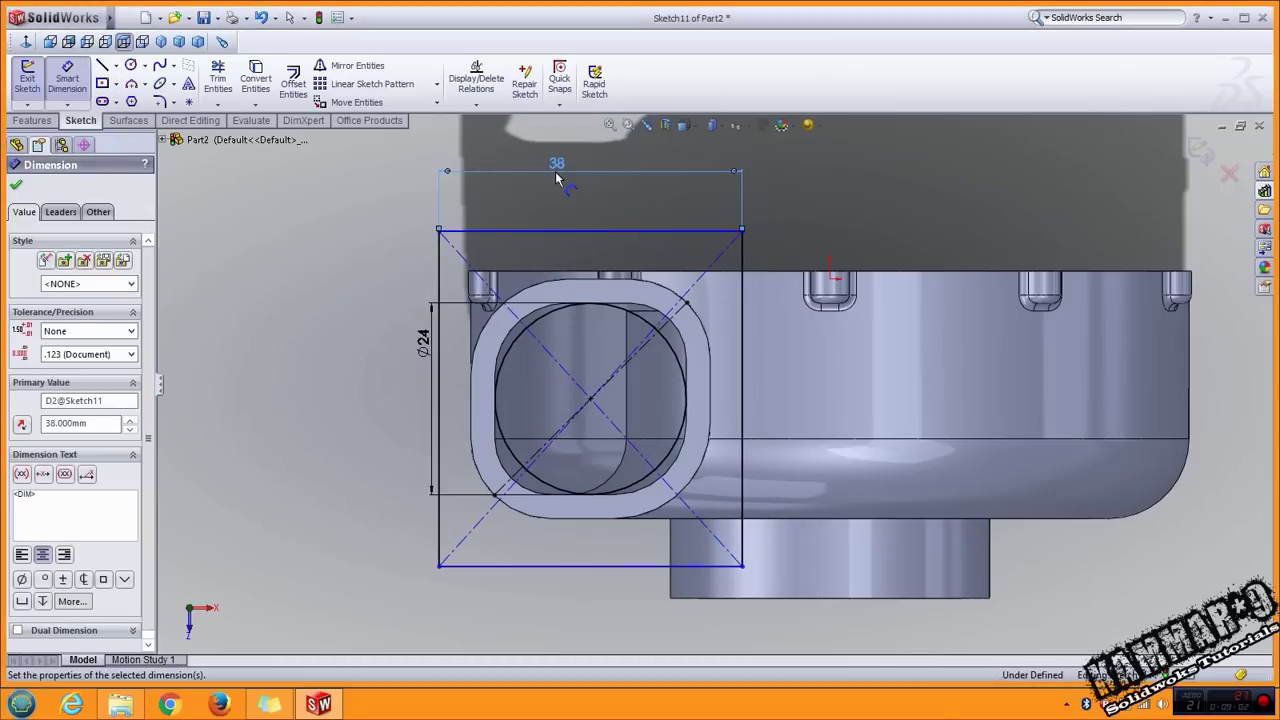
left_click(437, 276)
left_click(307, 290)
type("38")
key("Return")
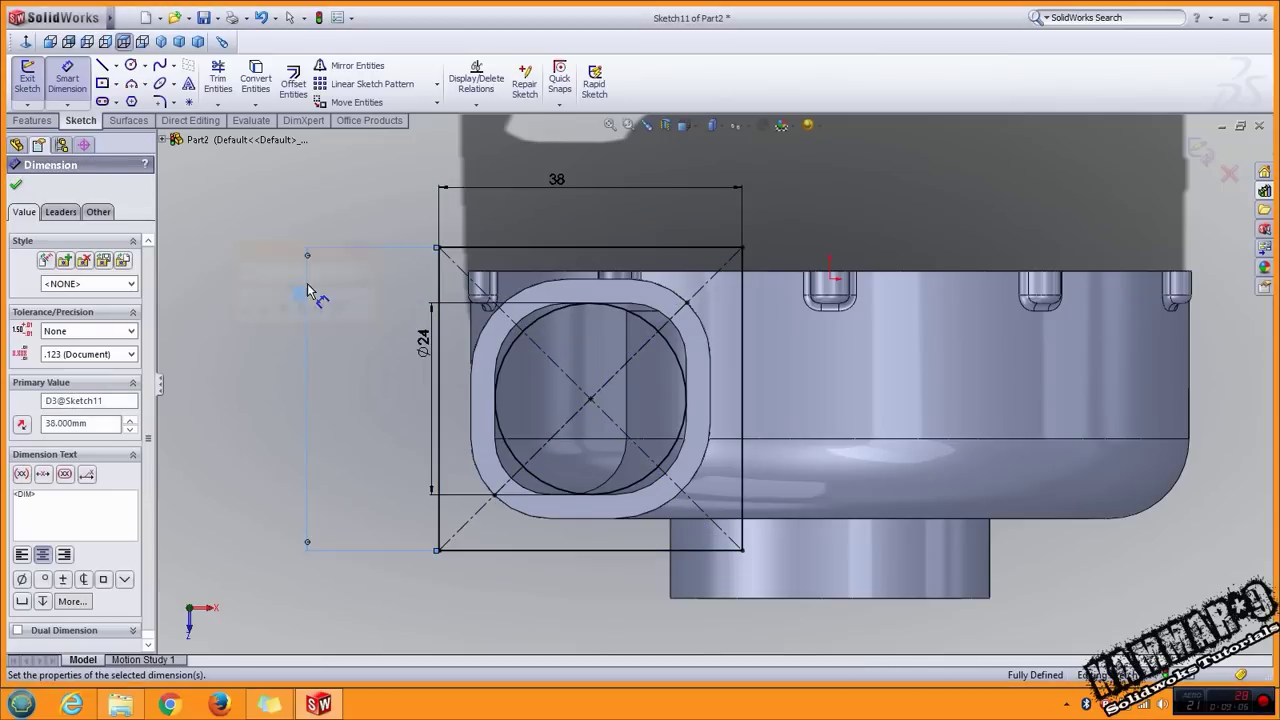
left_click(203, 460)
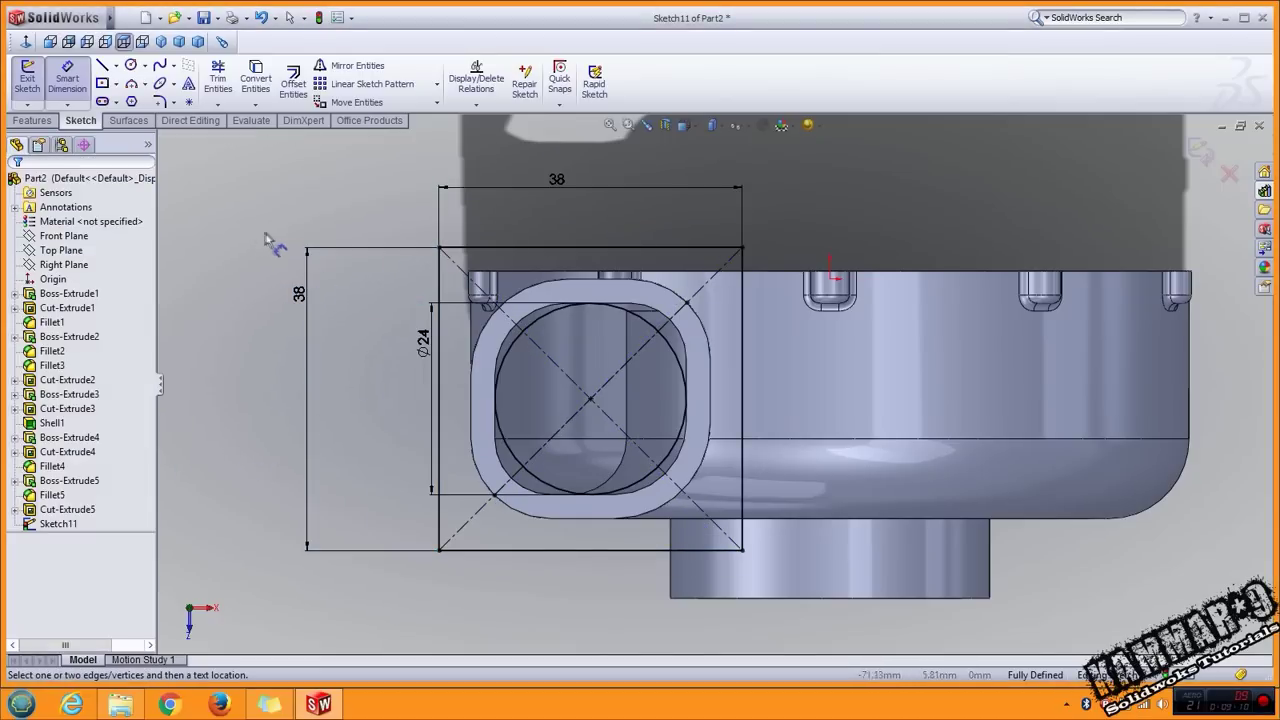
Fillet the square's bottom-left and top-right corners with a 5 mm radius.
left_click(157, 103)
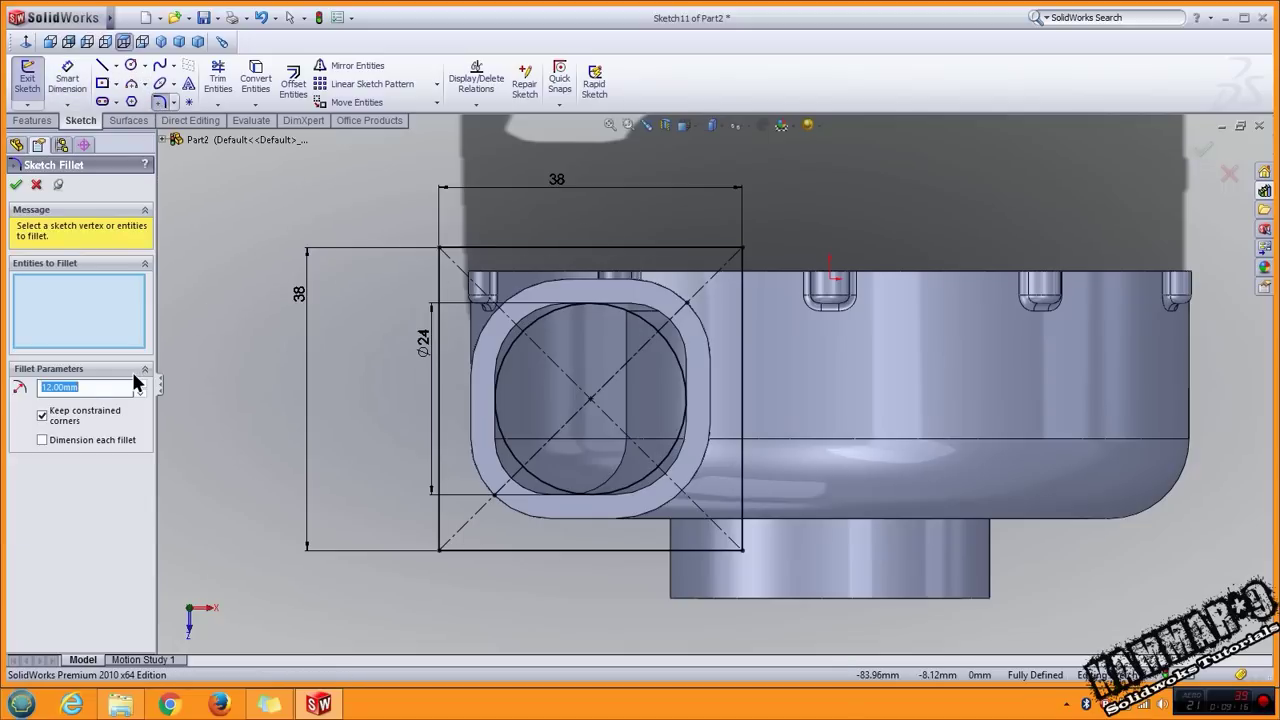
type("5")
left_click(440, 550)
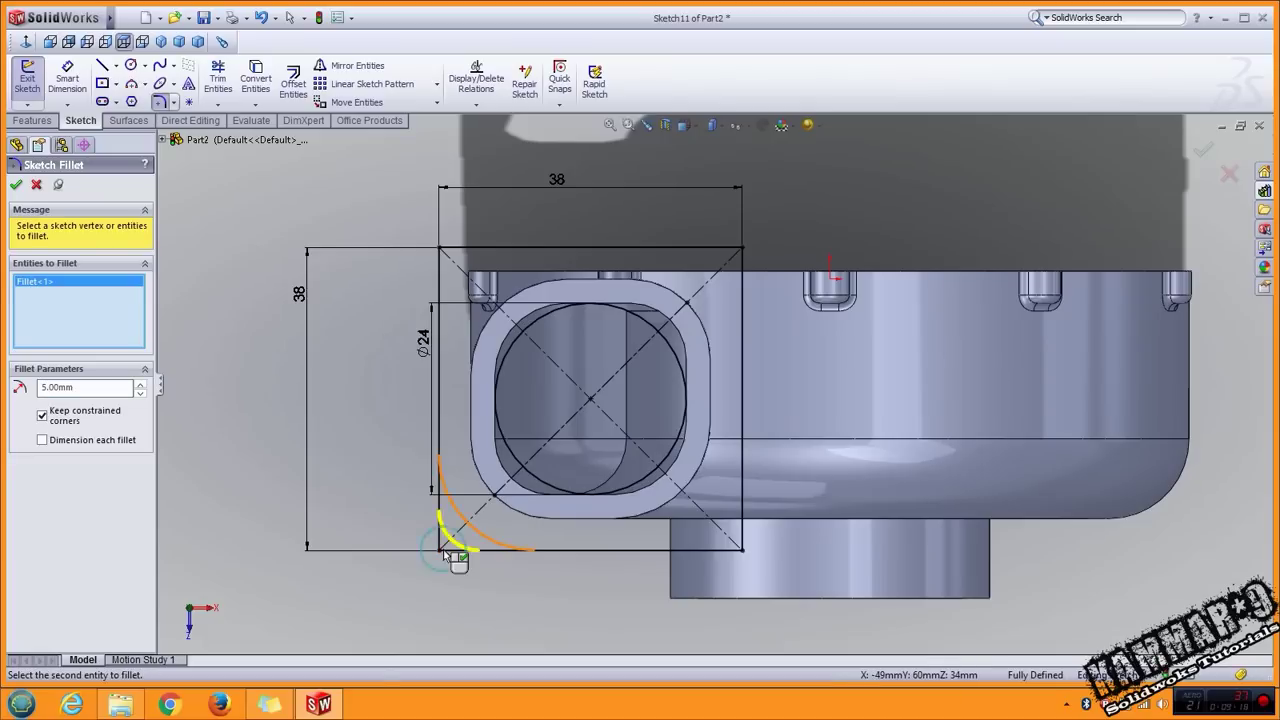
left_click(740, 248)
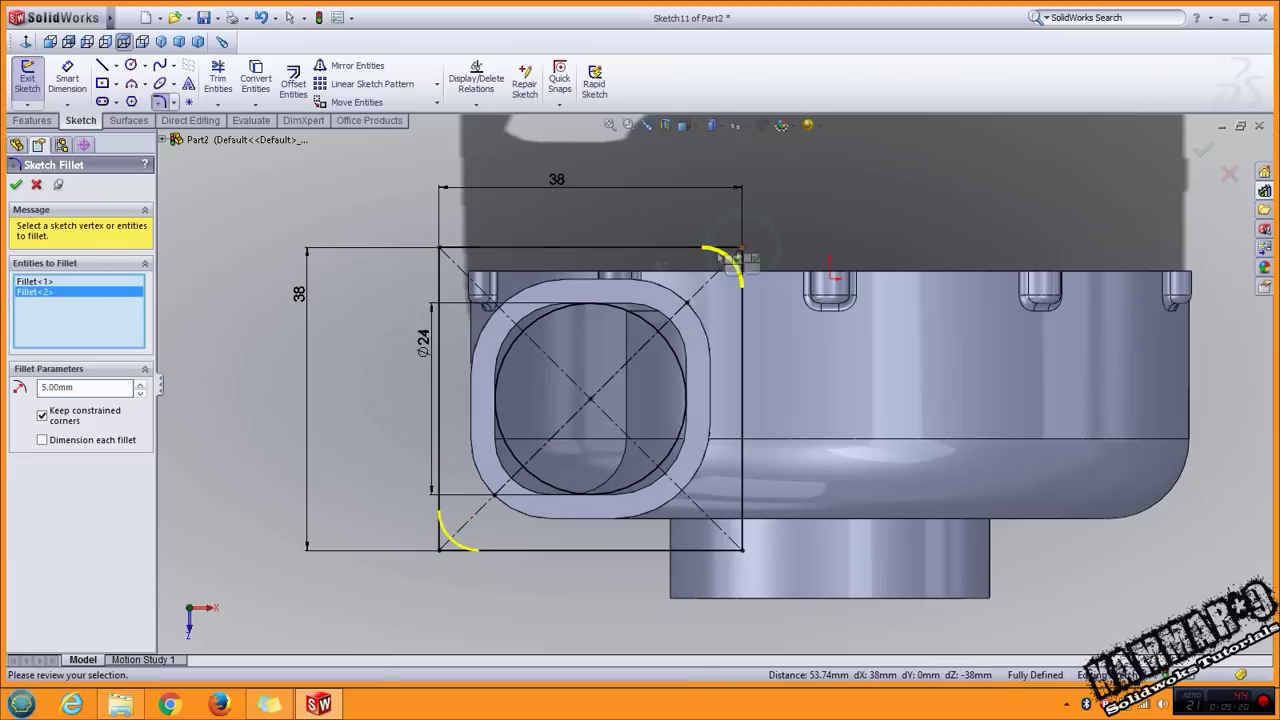
left_click(16, 186)
Fillet the bottom-right and top-left corners with an 18 mm radius.
left_click_drag(82, 382, 28, 392)
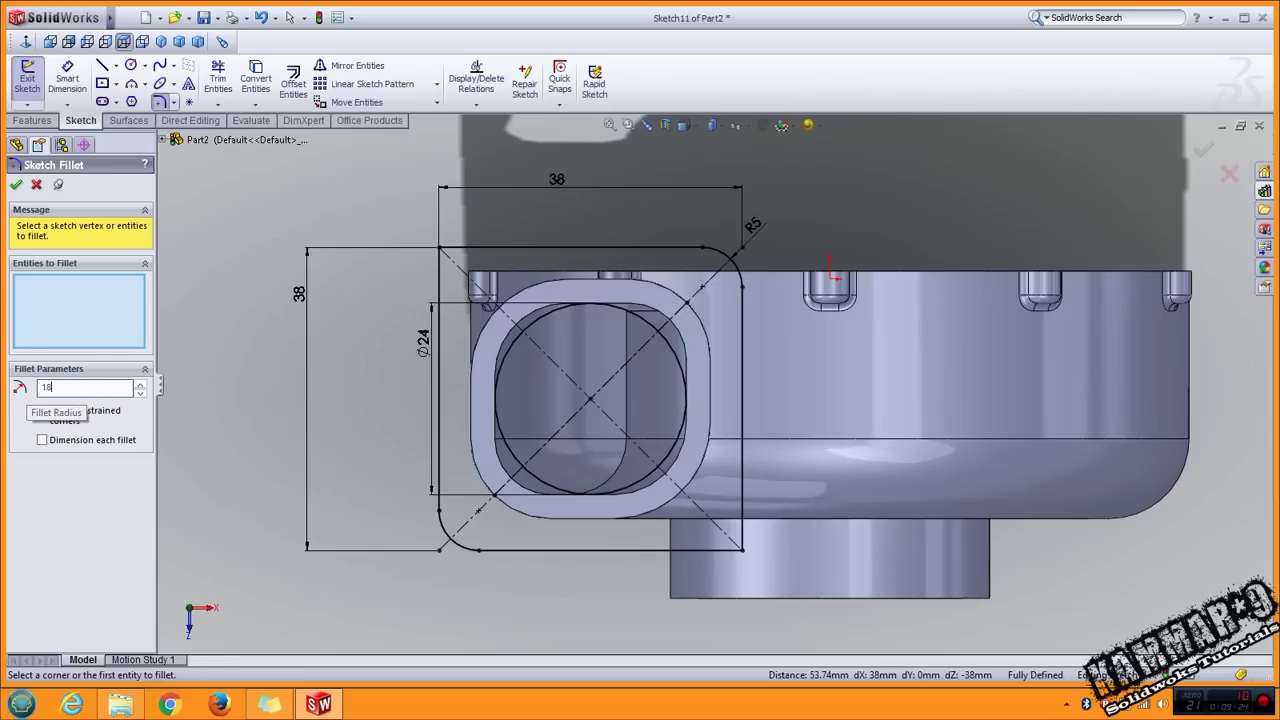
left_click(743, 550)
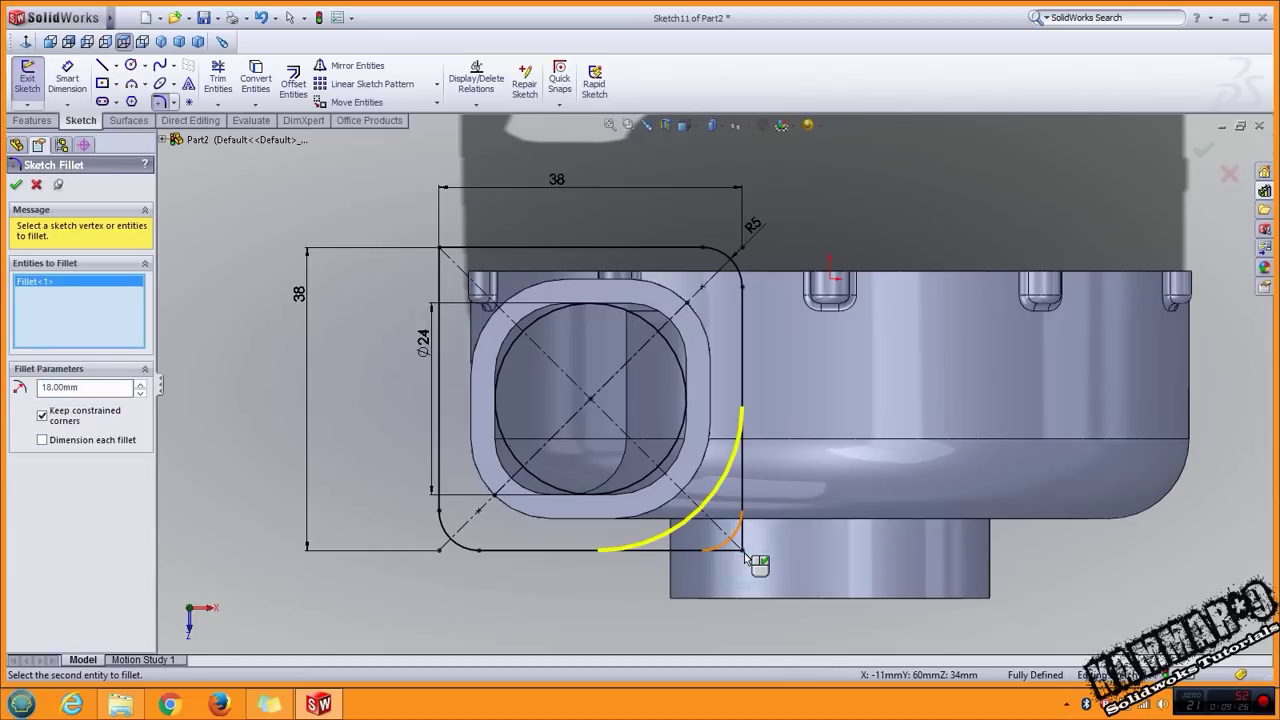
left_click(440, 248)
left_click(16, 185)
left_click(16, 185)
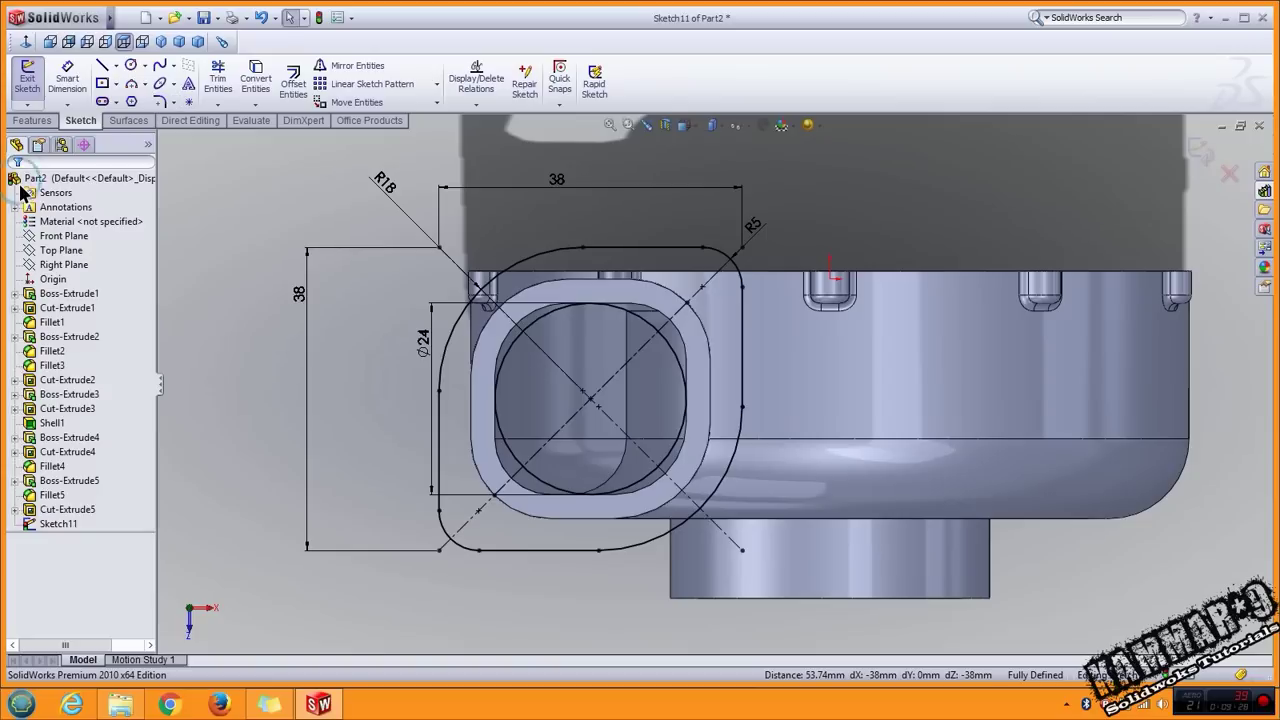
Draw two small circles at the lower-left and top-right R5 corners.
left_click(132, 67)
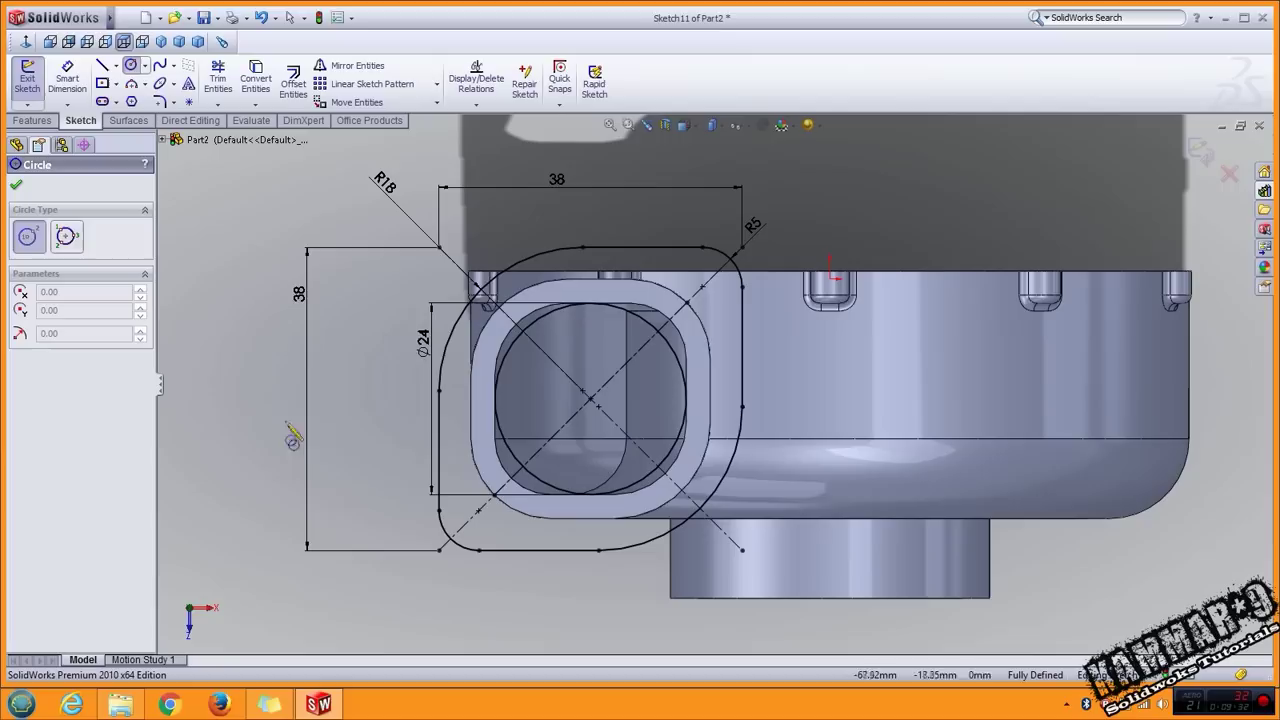
scroll(487, 520, "down", 3)
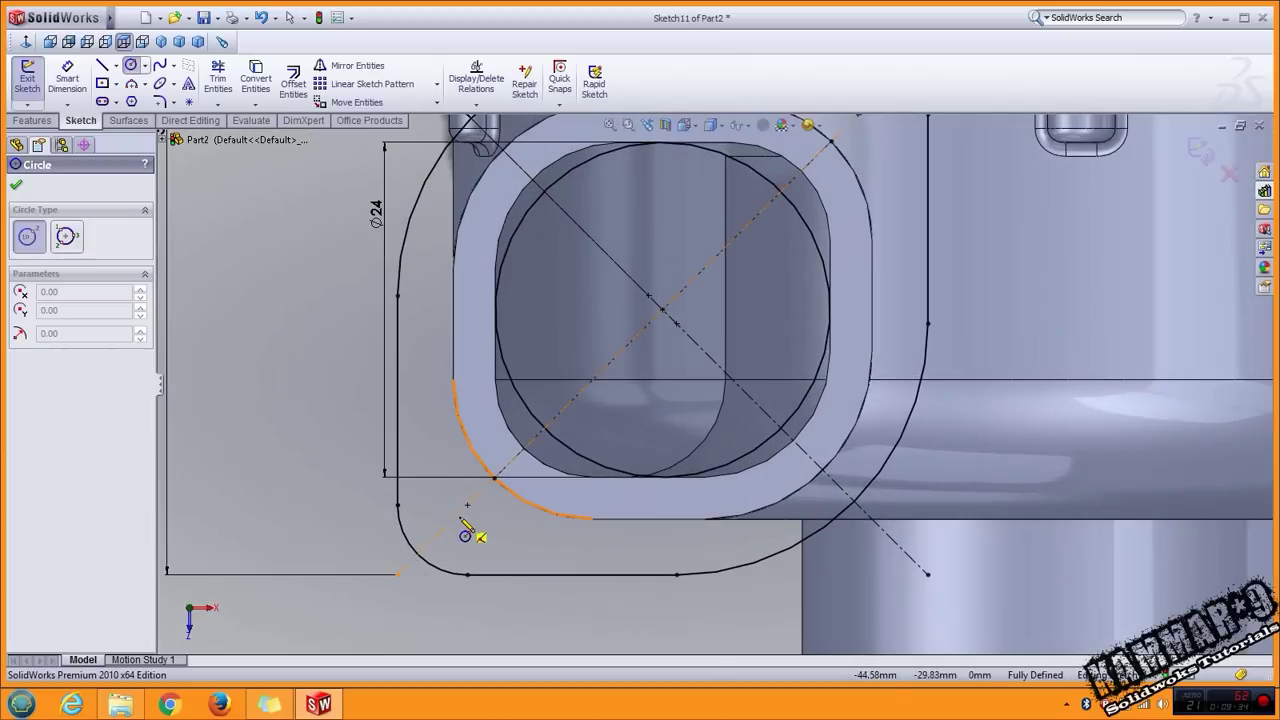
left_click_drag(461, 518, 477, 531)
scroll(712, 385, "up", 2)
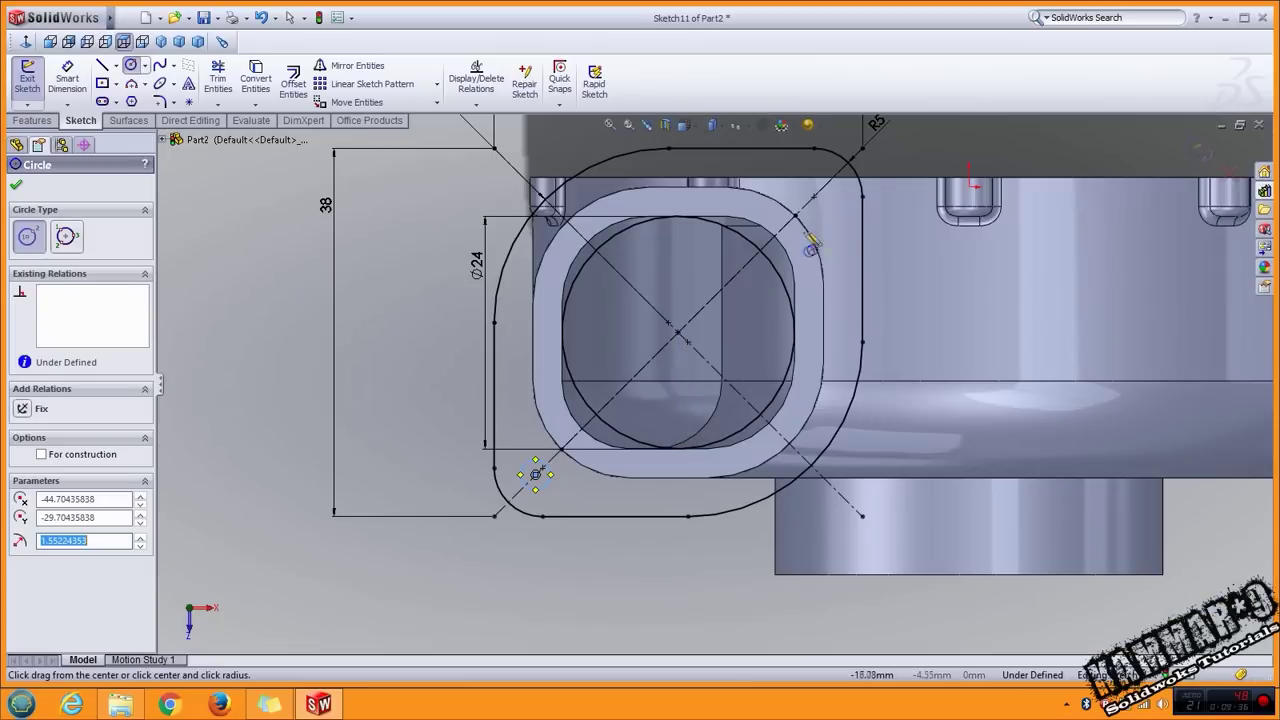
left_click(838, 200)
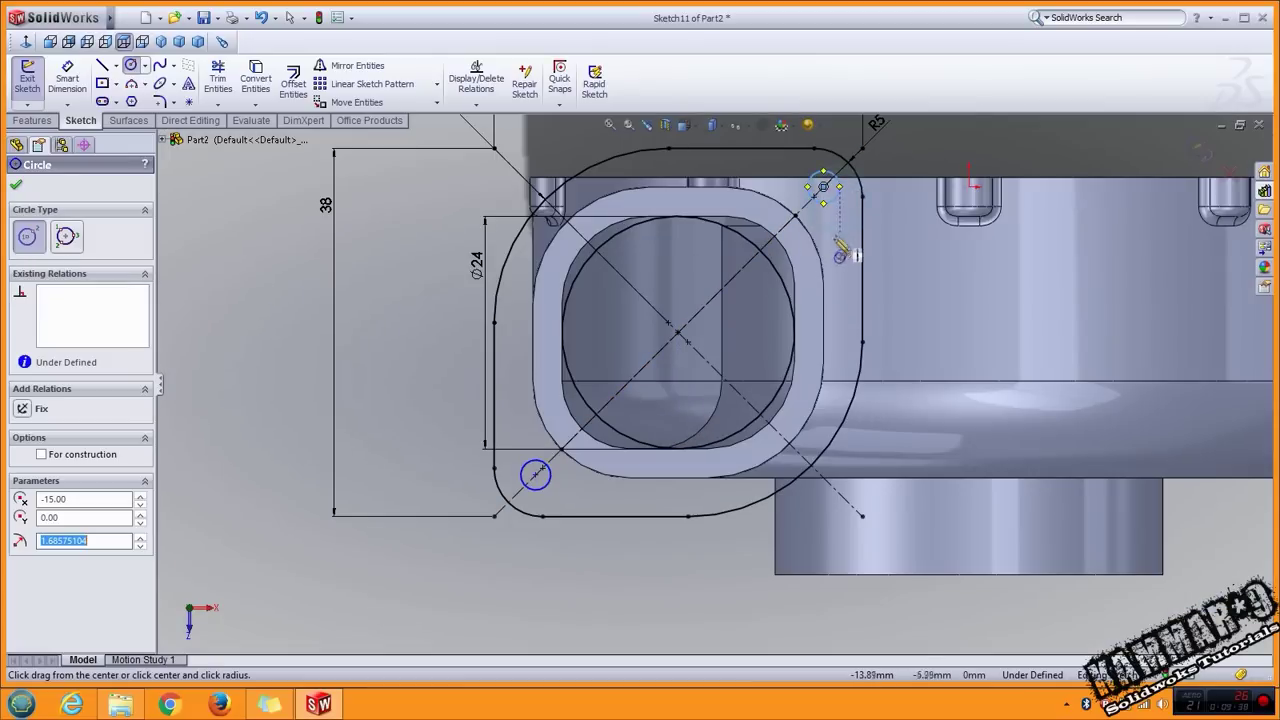
key("Escape")
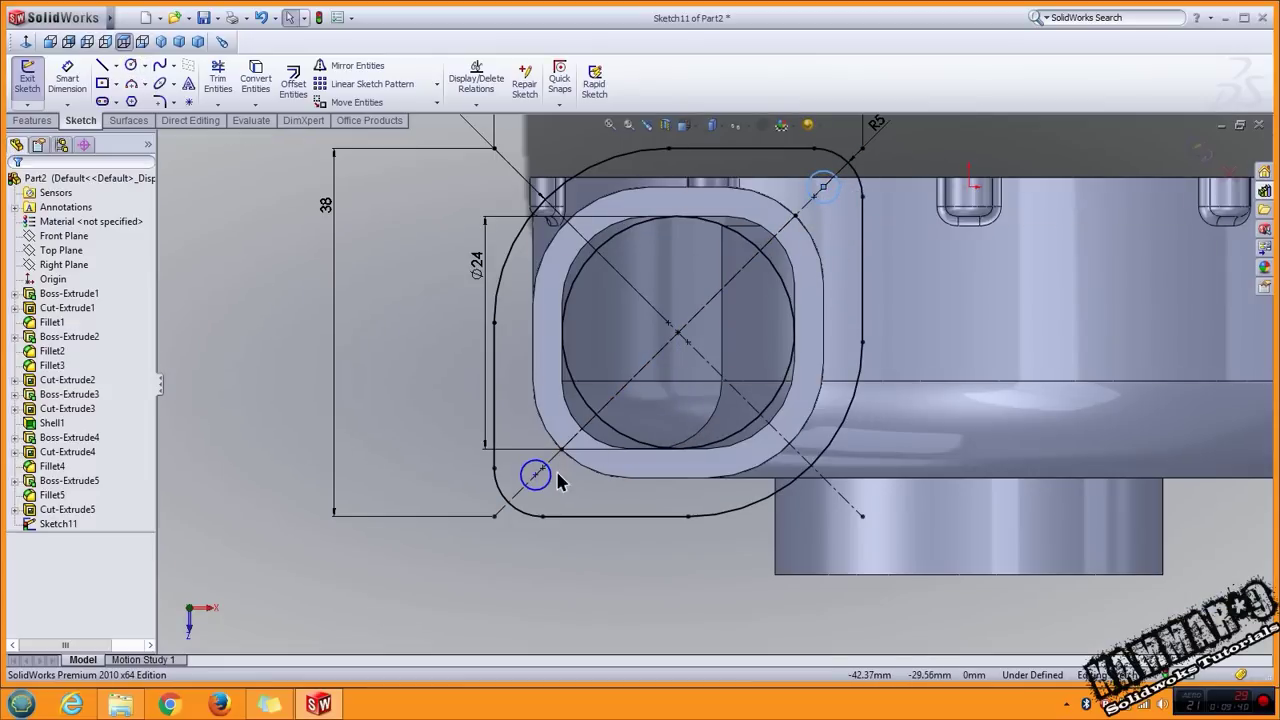
Make the two small circles equal and dimension one to a 4 mm diameter.
left_click(551, 486, "ctrl")
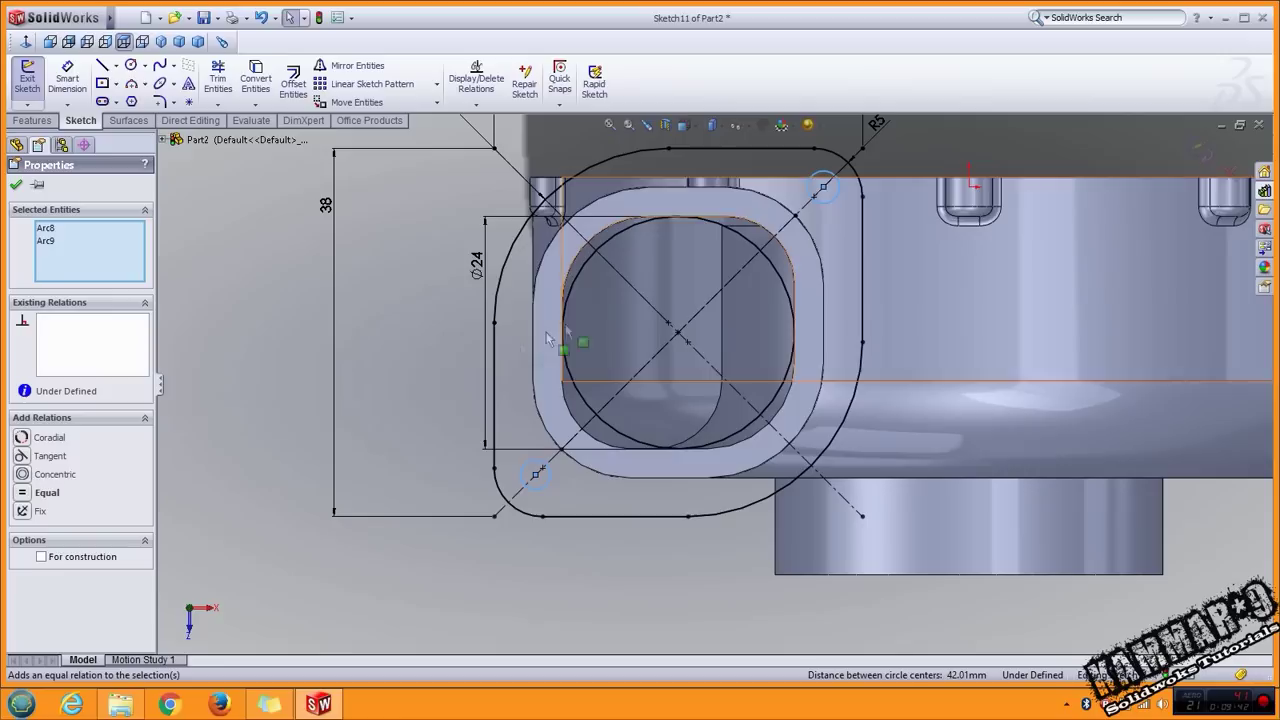
left_click(26, 493)
key("Escape")
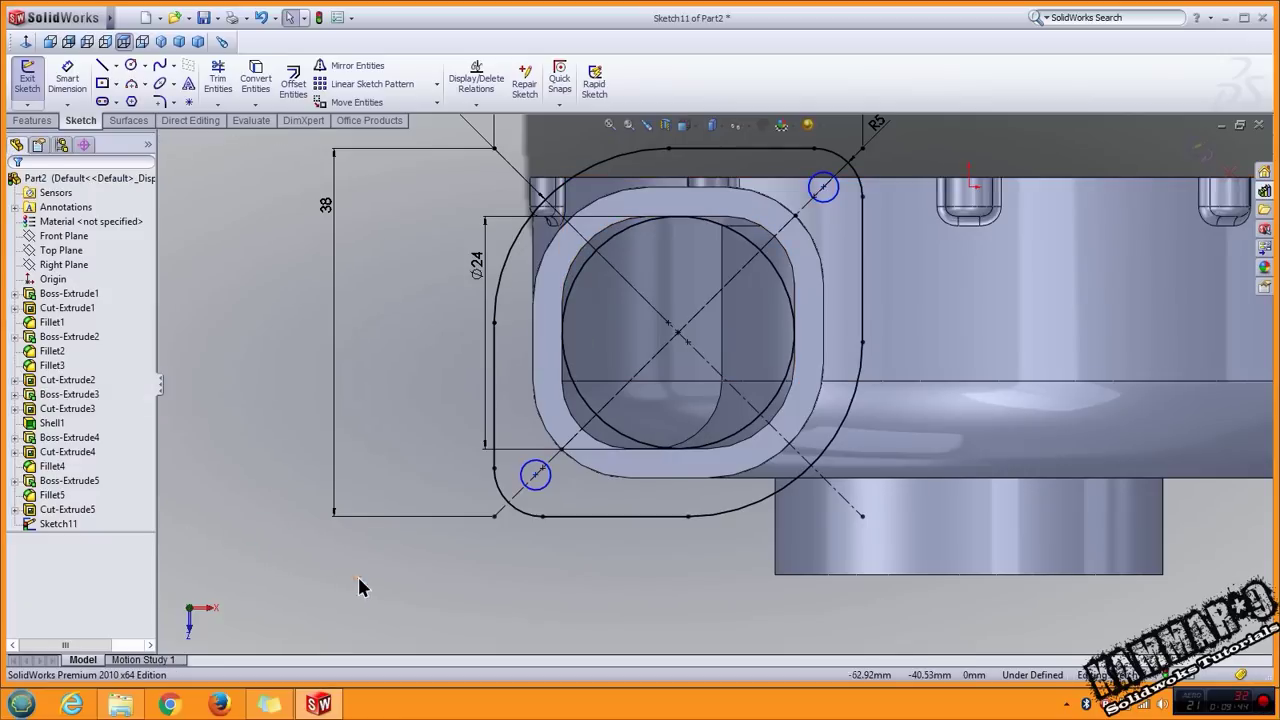
right_click_drag(357, 586, 380, 480)
left_click(545, 496)
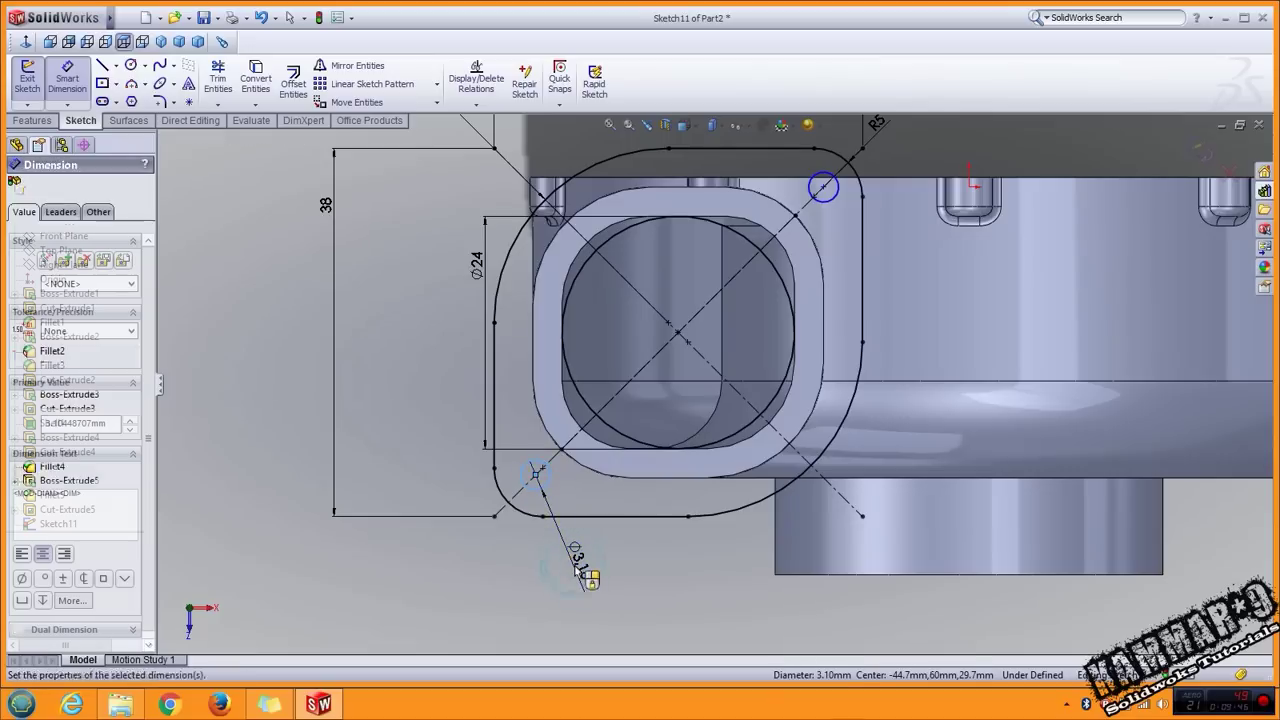
left_click(580, 571)
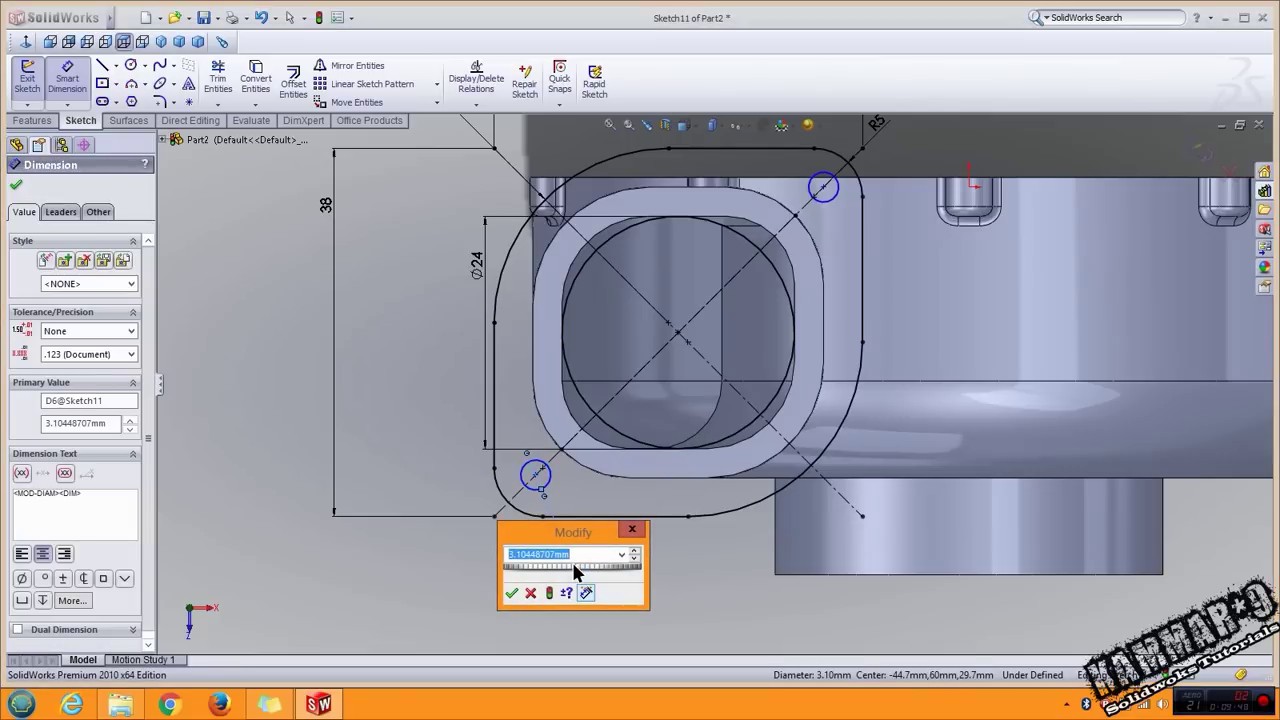
type("4")
key("Return")
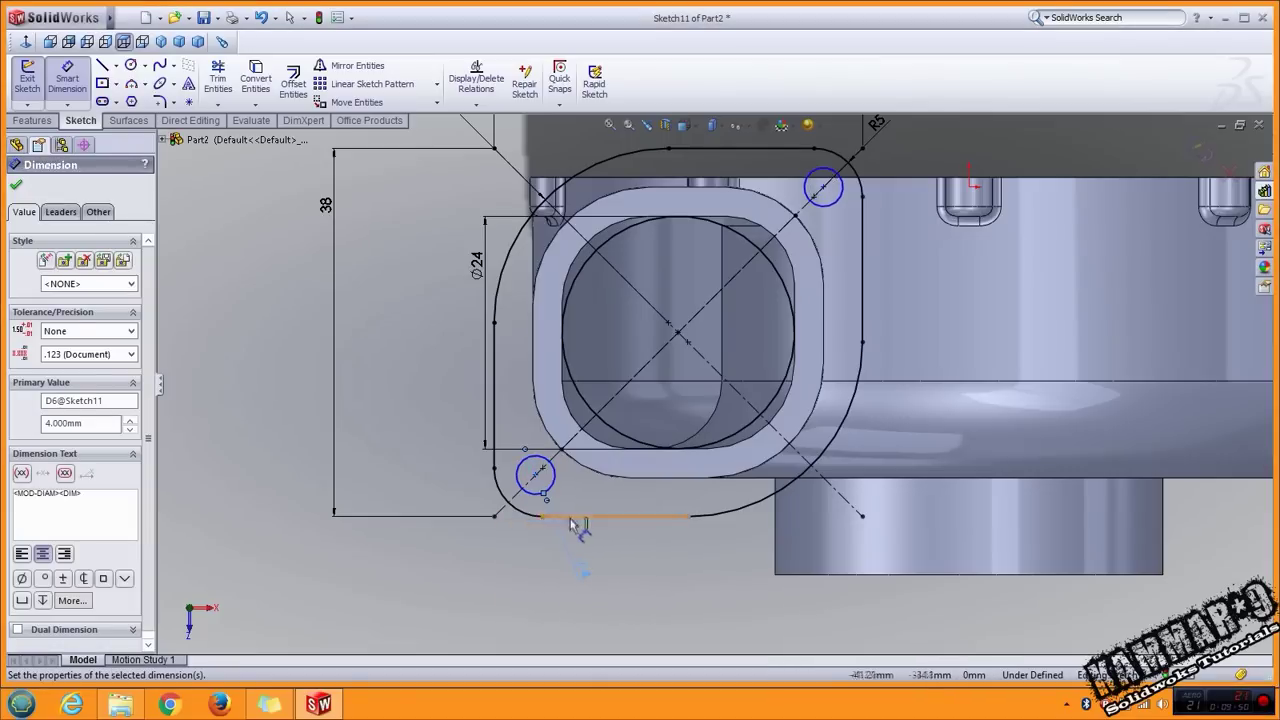
scroll(575, 525, "down", 2)
Dimension the lower-left hole centre 5 mm from its corner point.
left_click(563, 457)
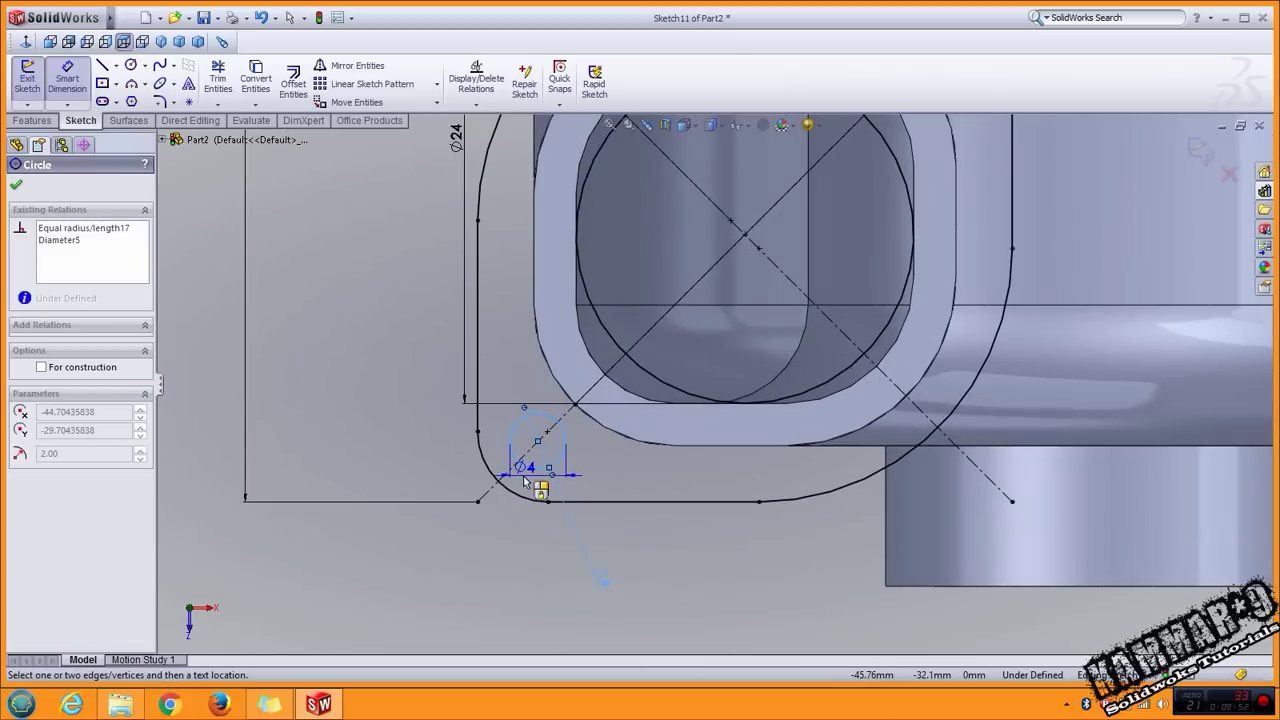
left_click(478, 500)
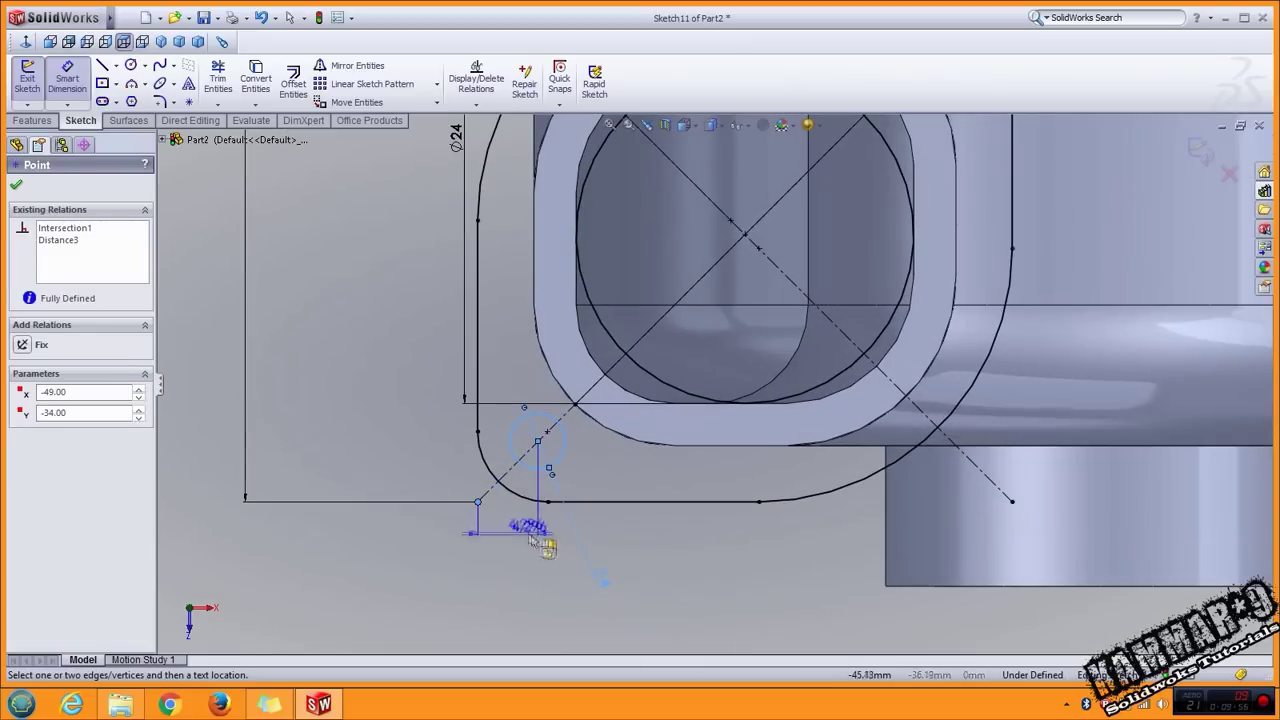
left_click(500, 457)
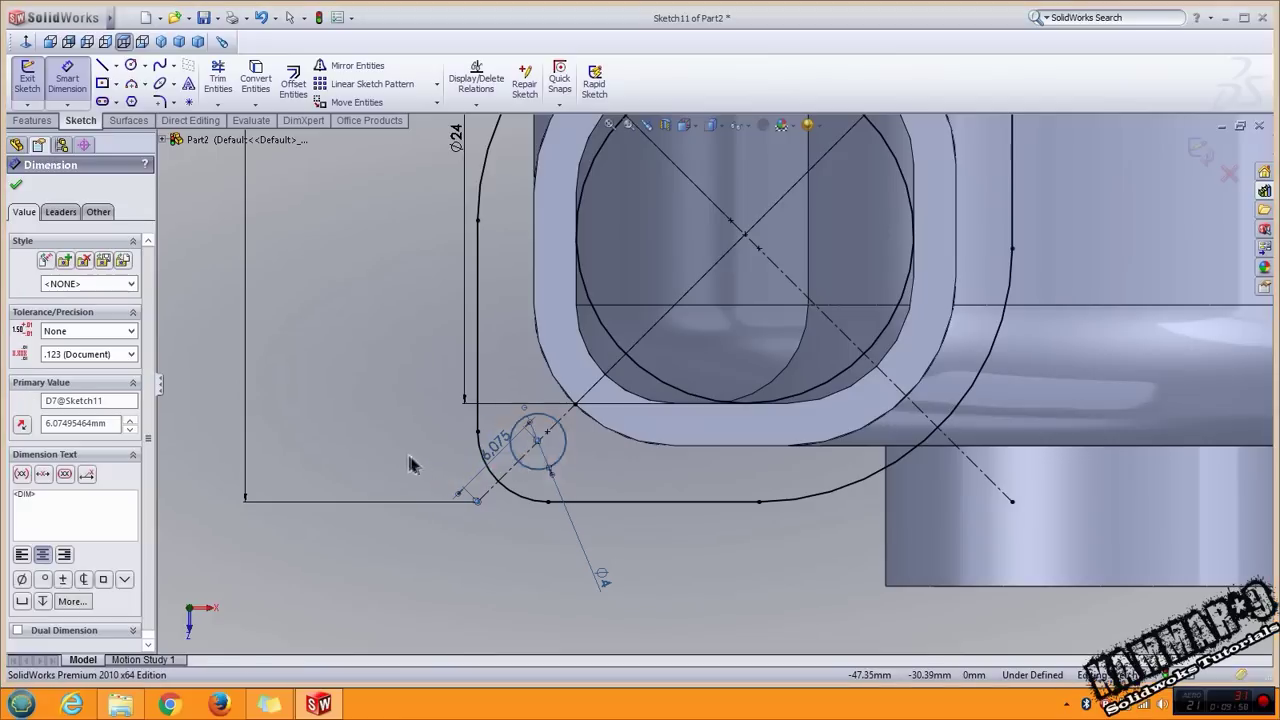
type("5")
key("Return")
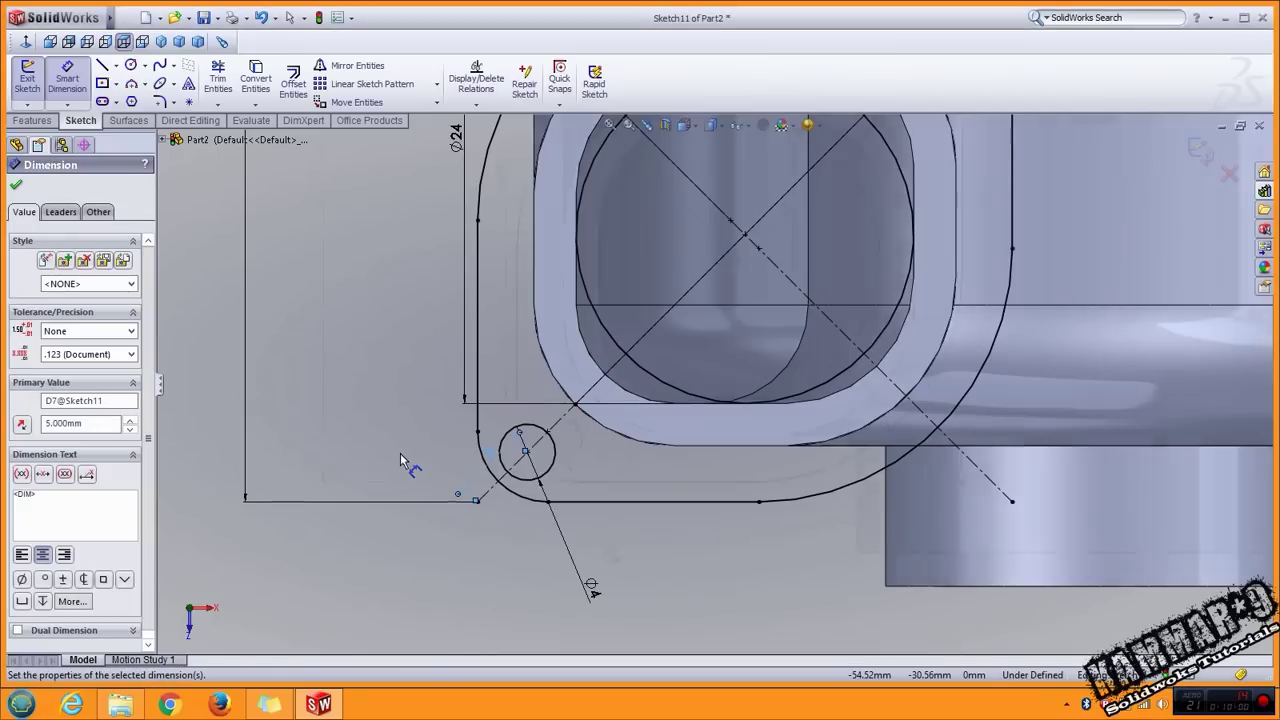
Change the top-right R5 corner radius to 2 mm.
key("z")
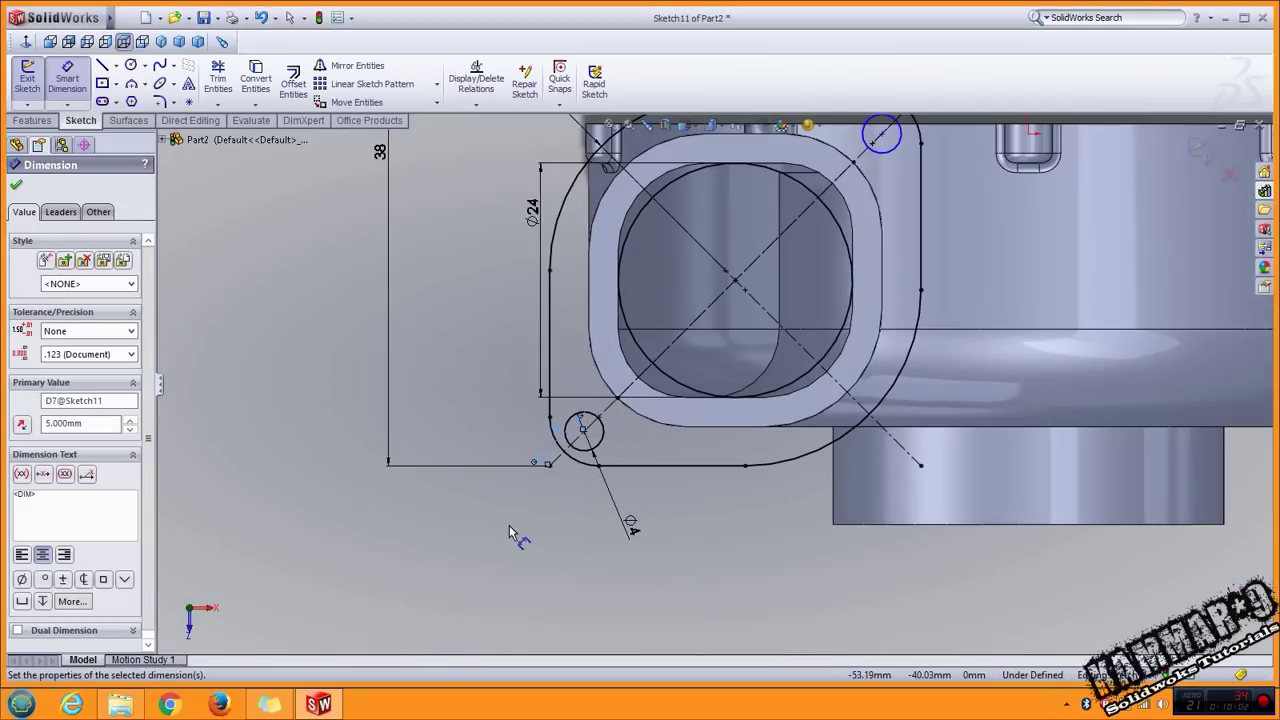
key("z")
key("z")
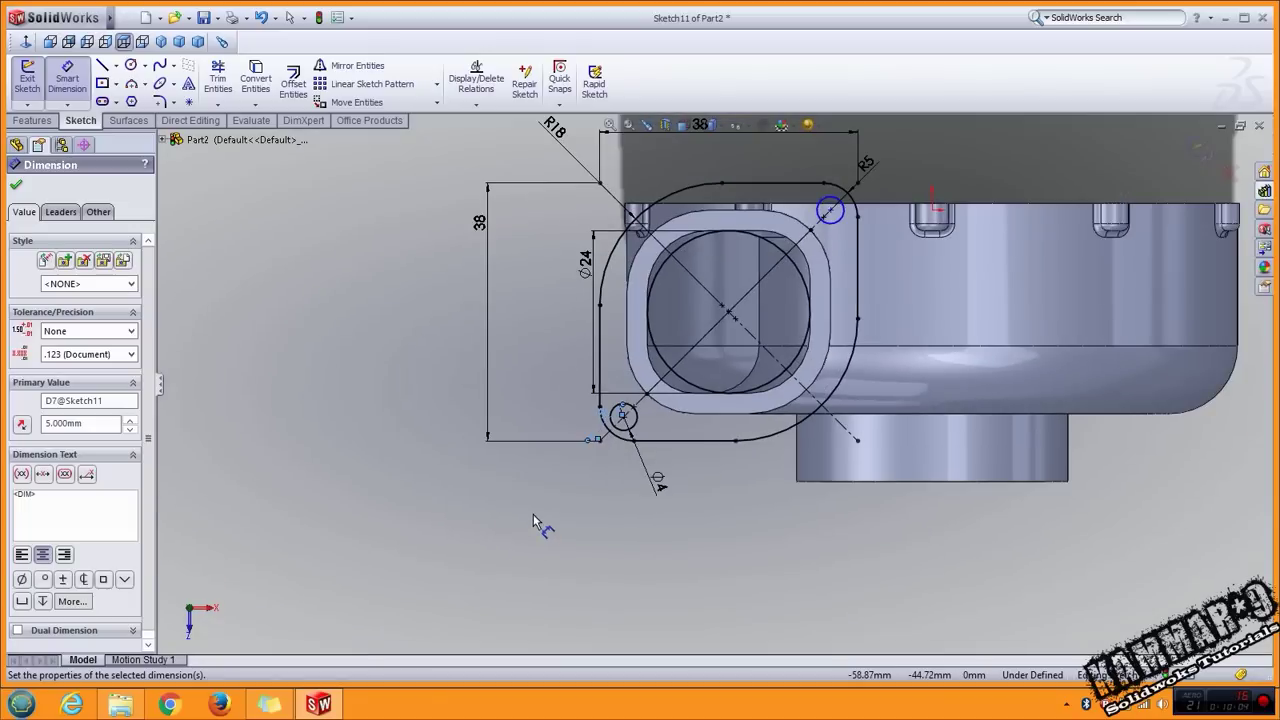
key("shift+z")
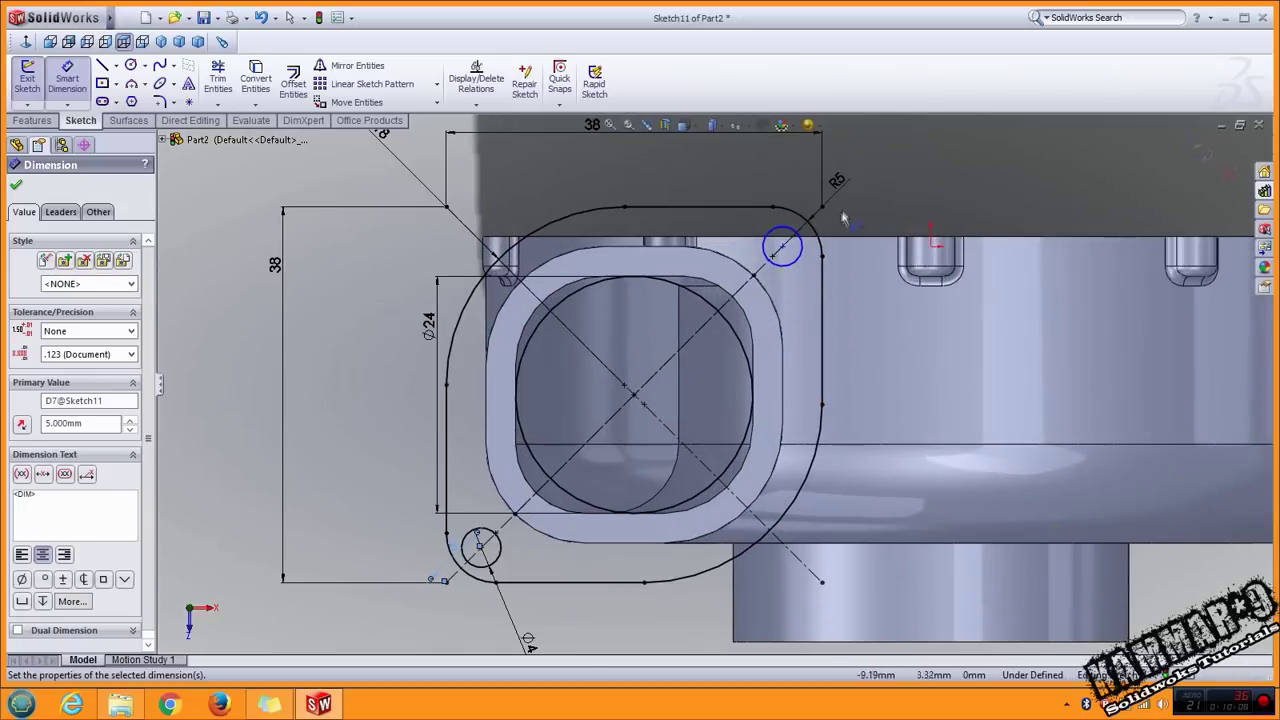
double_click(838, 185)
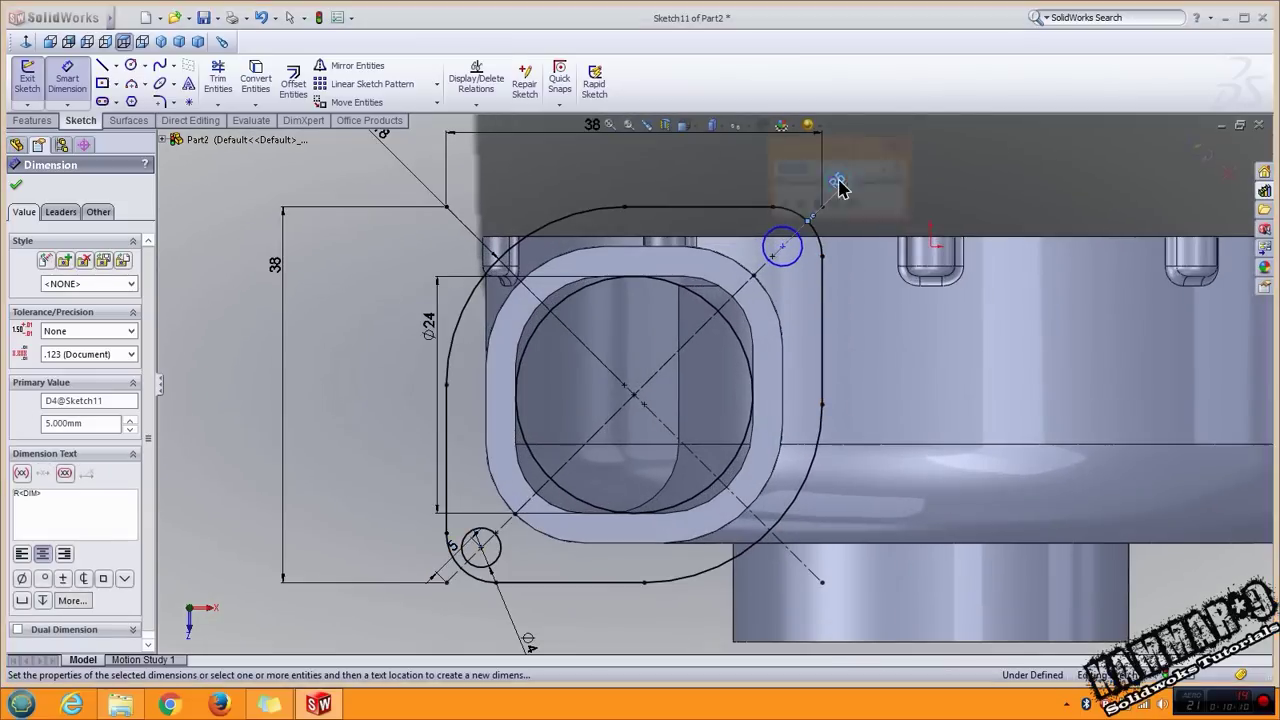
type("2")
key("Return")
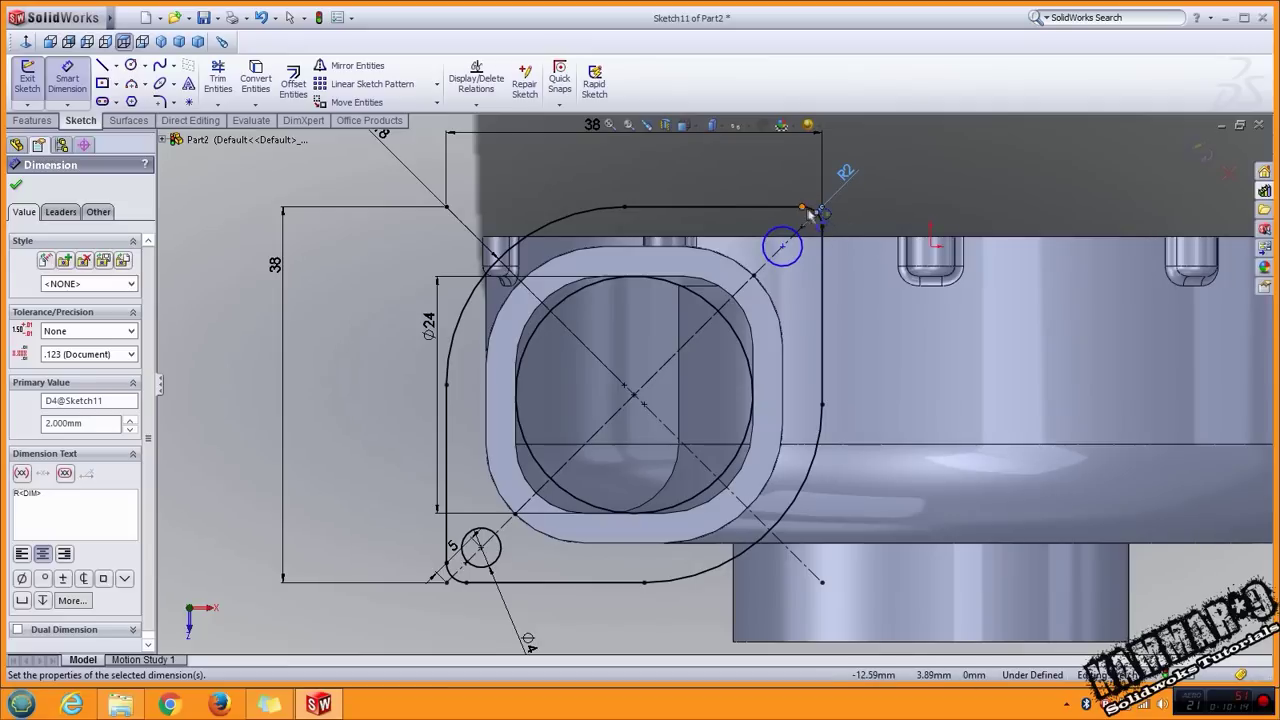
Dimension the upper bolt-hole centre 5 mm from its corner point, fully defining the sketch.
scroll(818, 262, "down", 1)
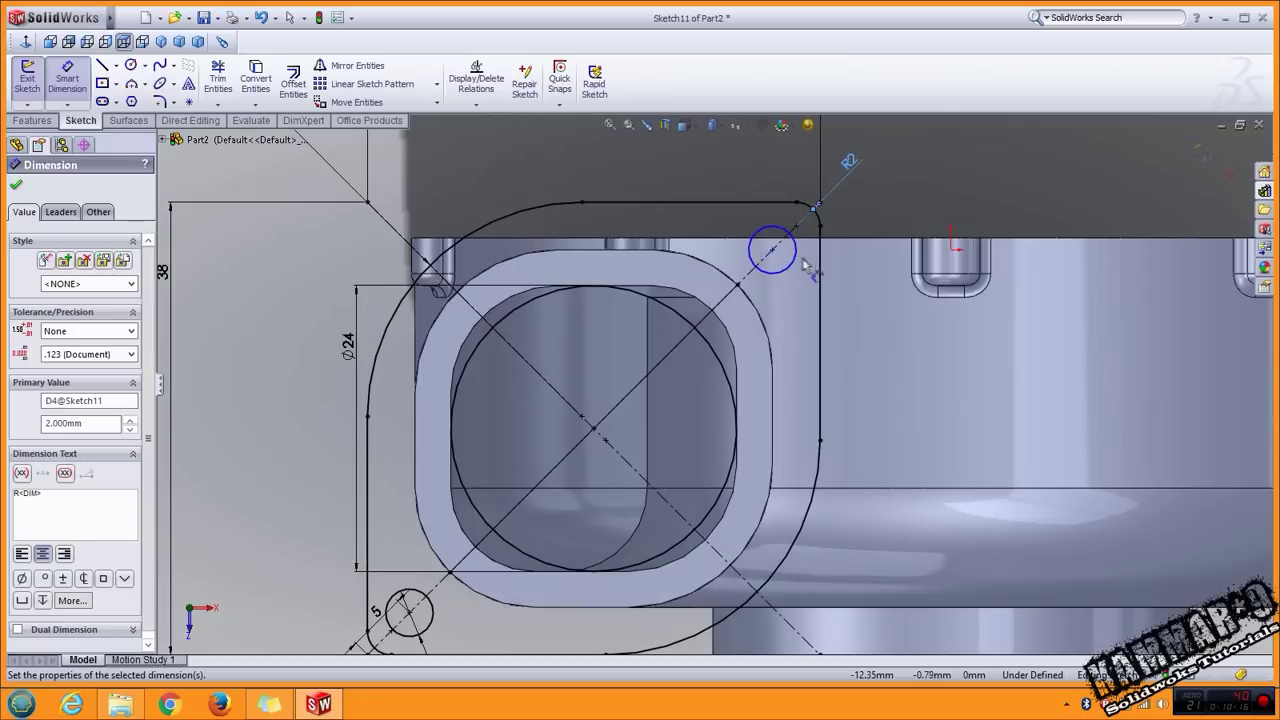
left_click(790, 263)
scroll(778, 245, "down", 5)
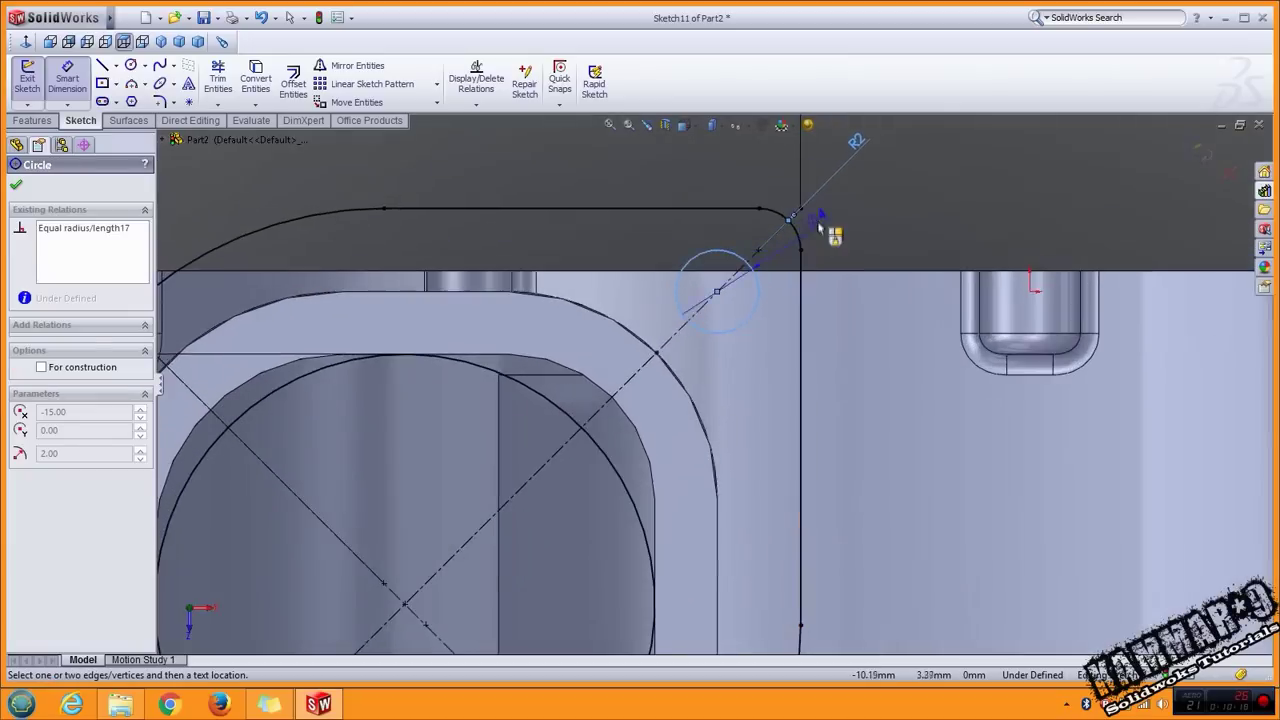
left_click(770, 231)
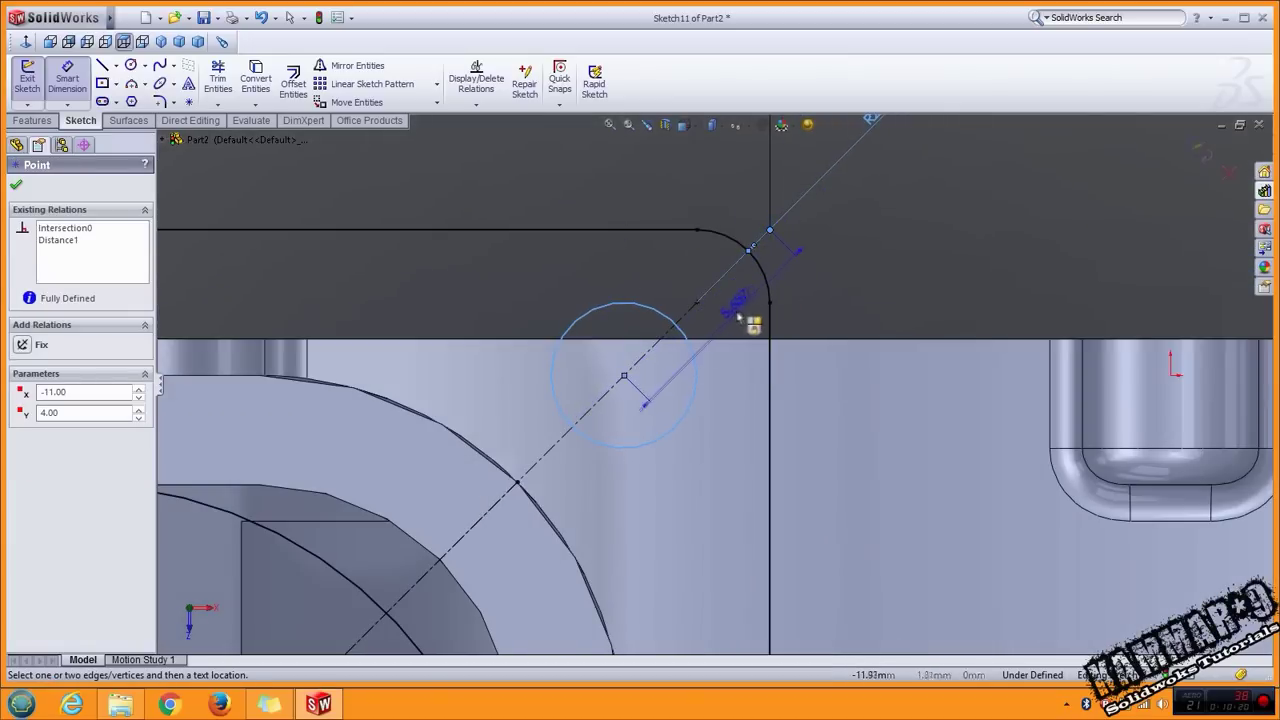
left_click(732, 318)
type("5")
key("Return")
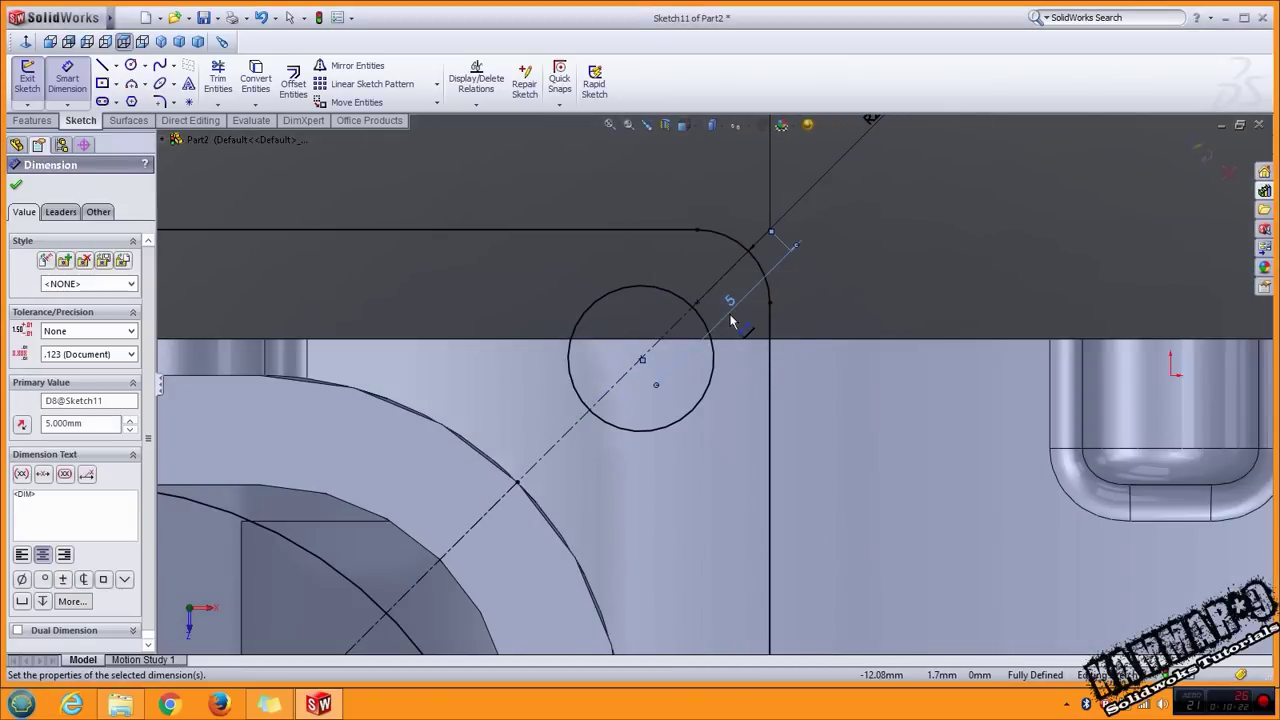
scroll(735, 320, "up", 5)
key("Escape")
scroll(735, 350, "up", 3)
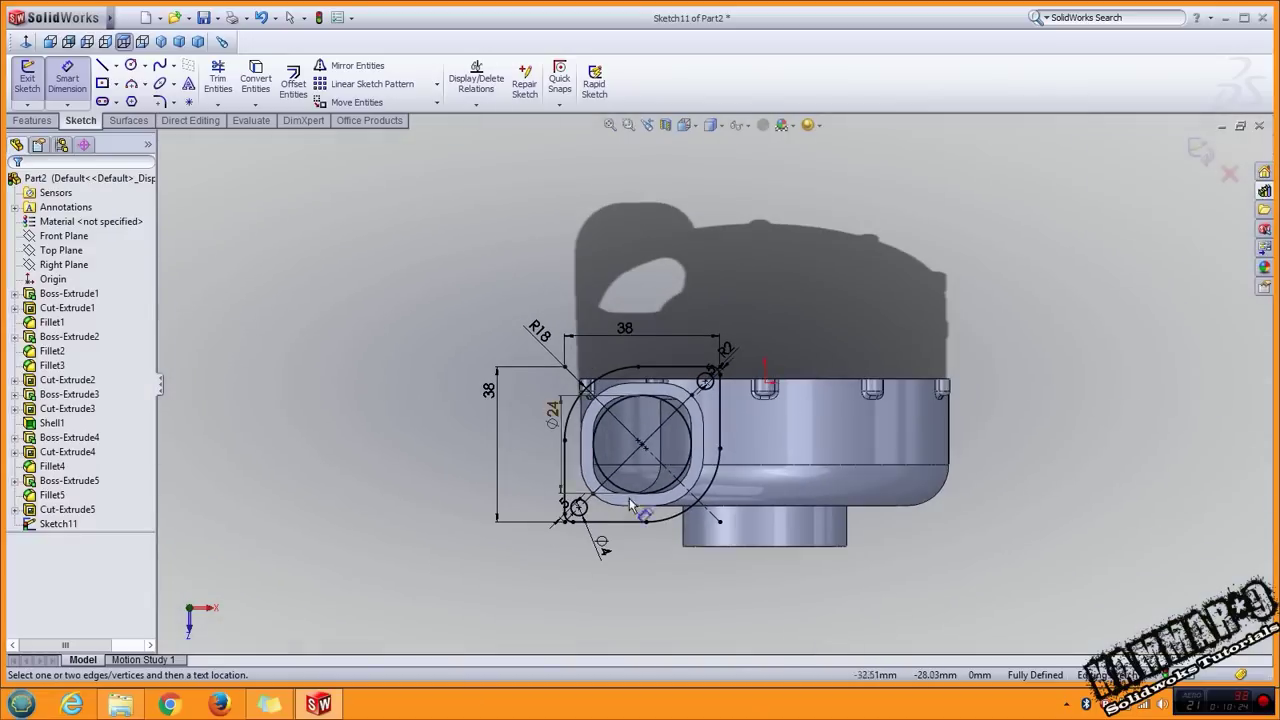
scroll(800, 330, "down", 4)
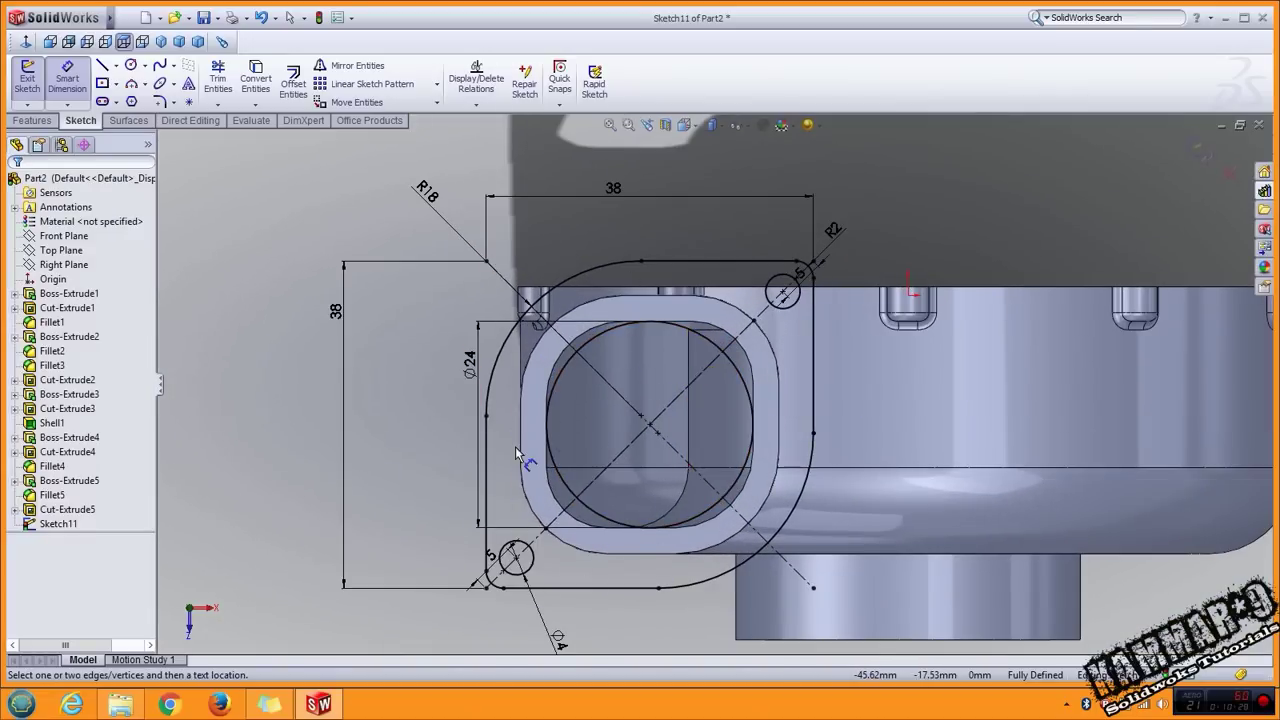
scroll(712, 380, "up", 2)
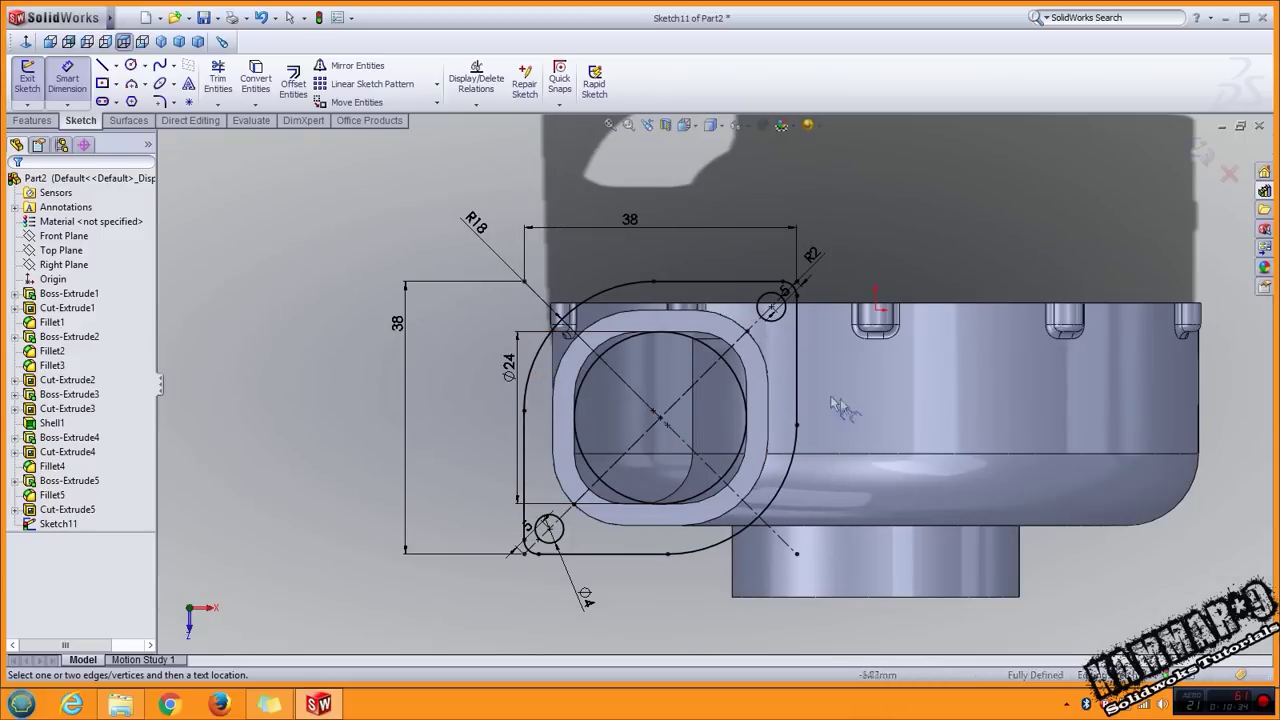
Extrude the flange sketch 2 mm with Extruded Boss/Base.
left_click(32, 120)
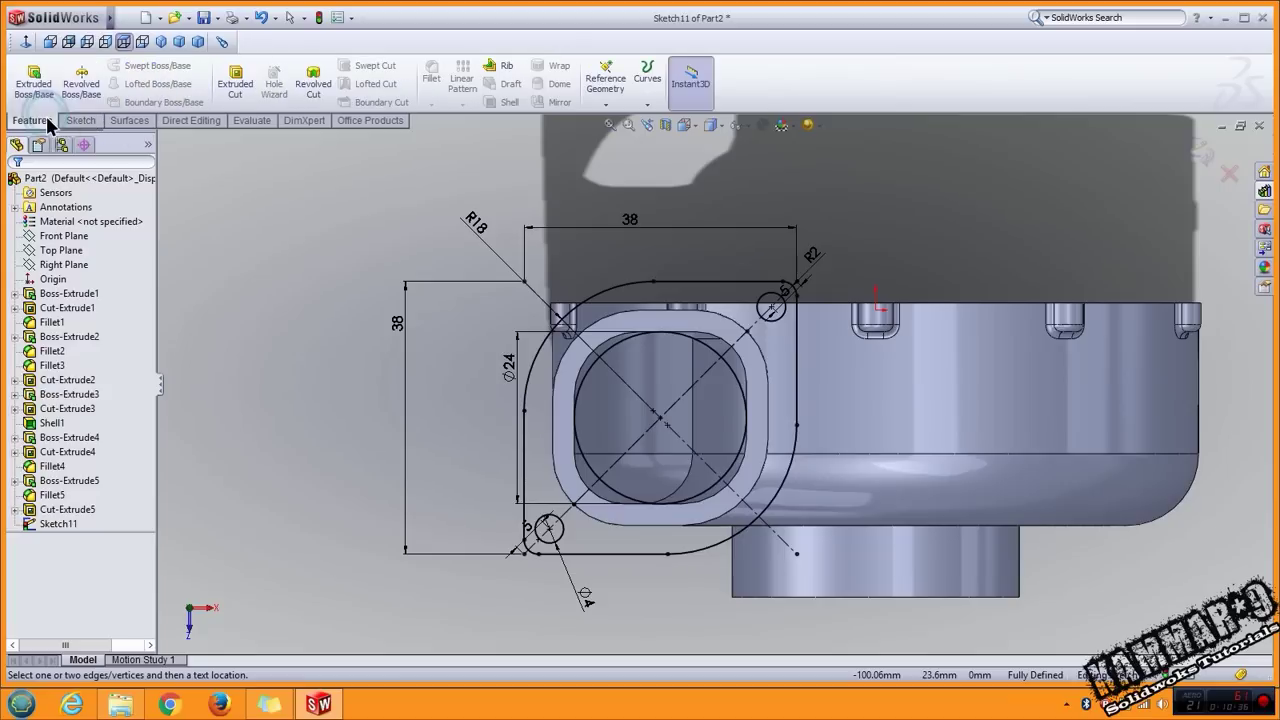
left_click(33, 80)
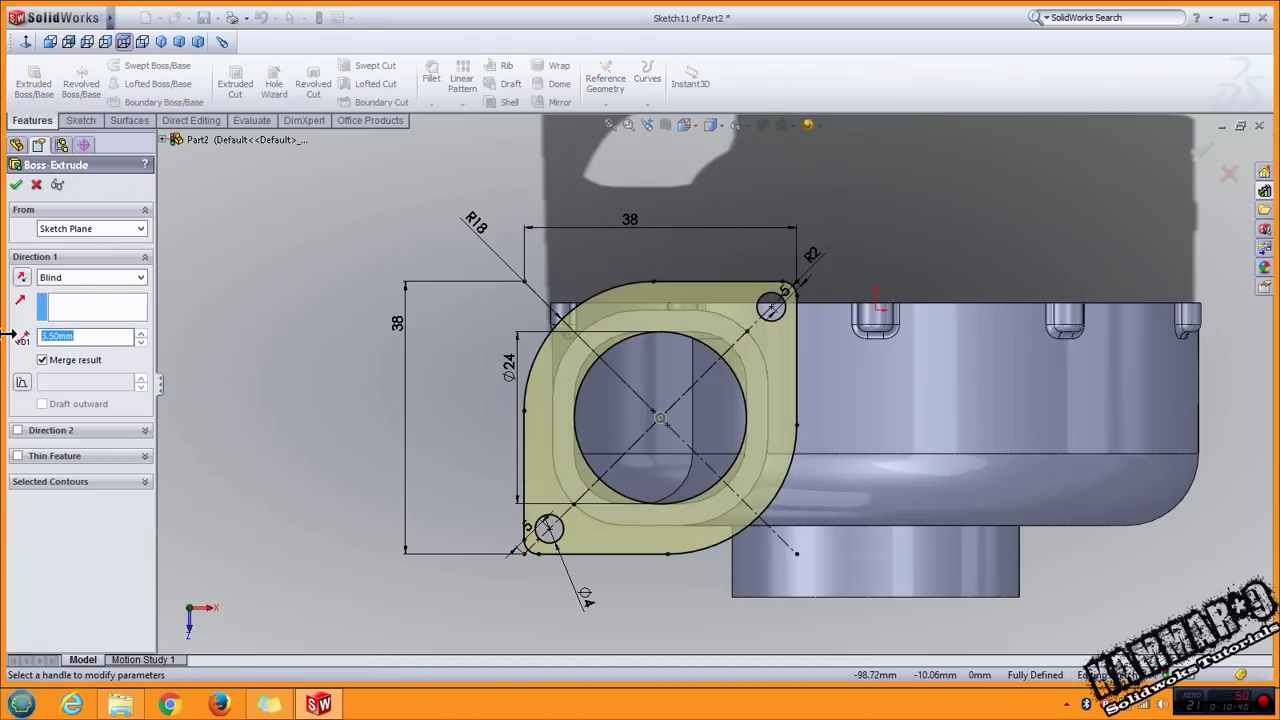
middle_click_drag(660, 418, 612, 295)
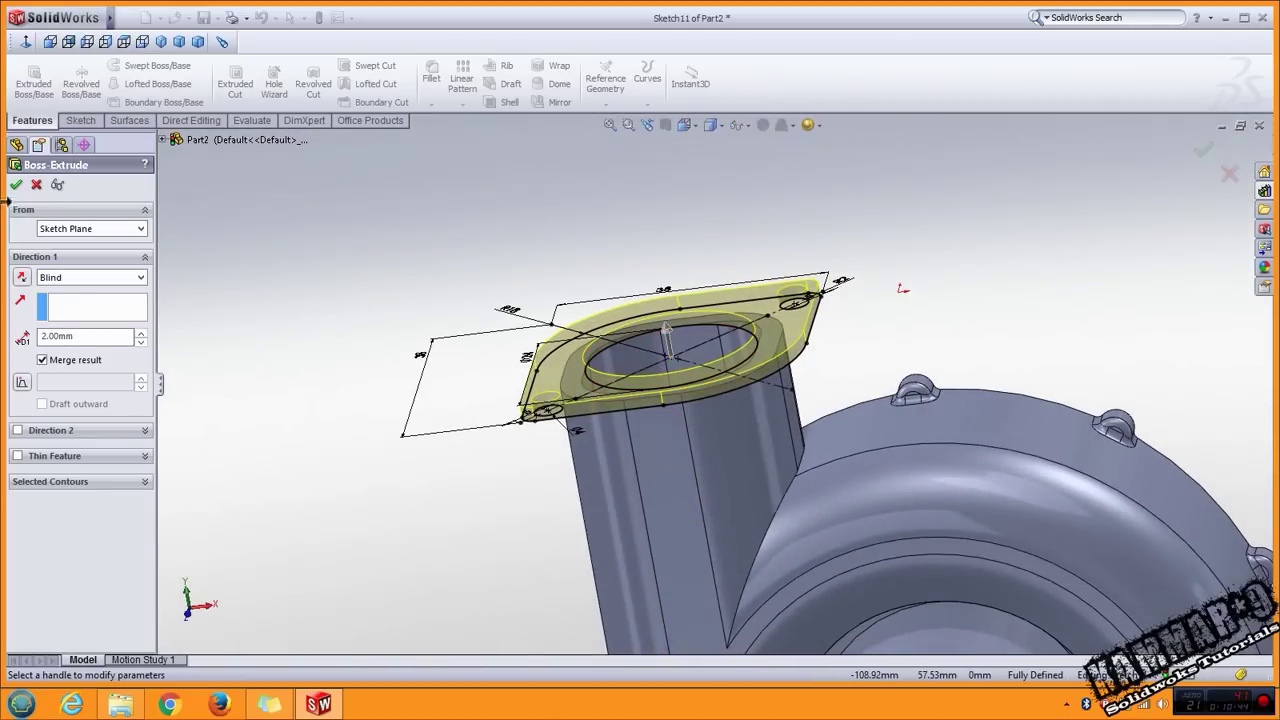
left_click(15, 185)
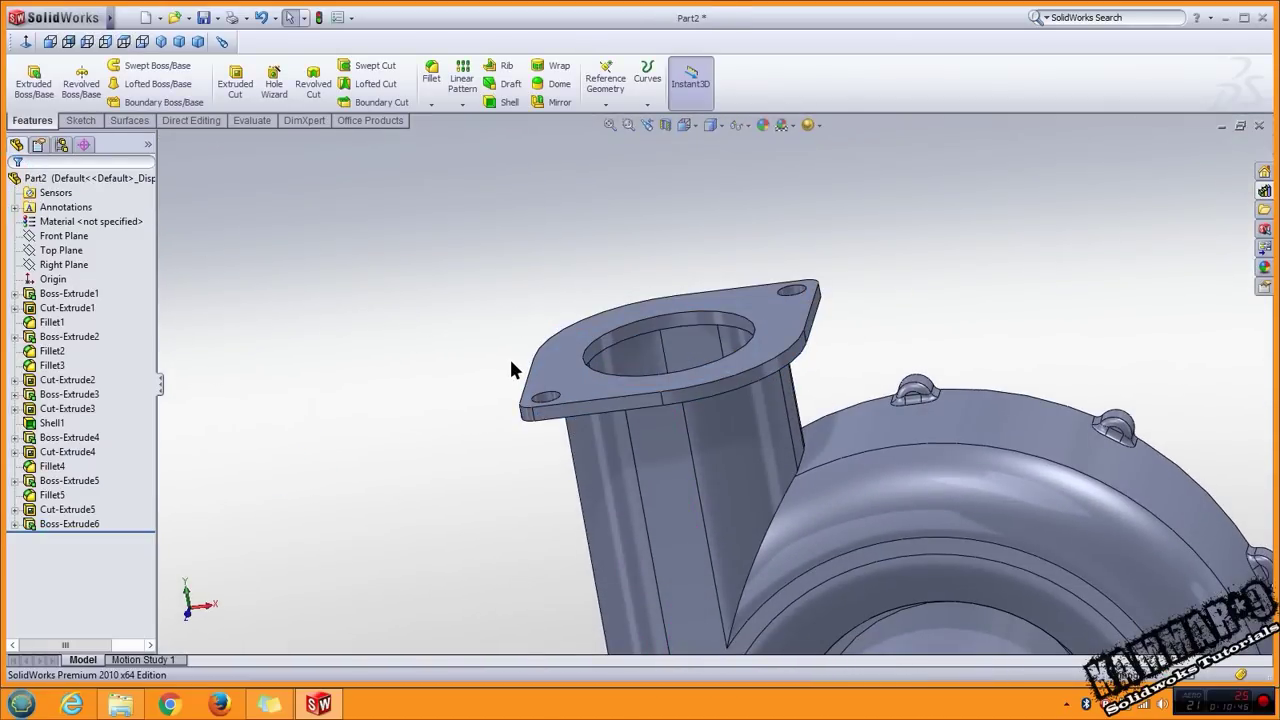
middle_click_drag(622, 420, 594, 309)
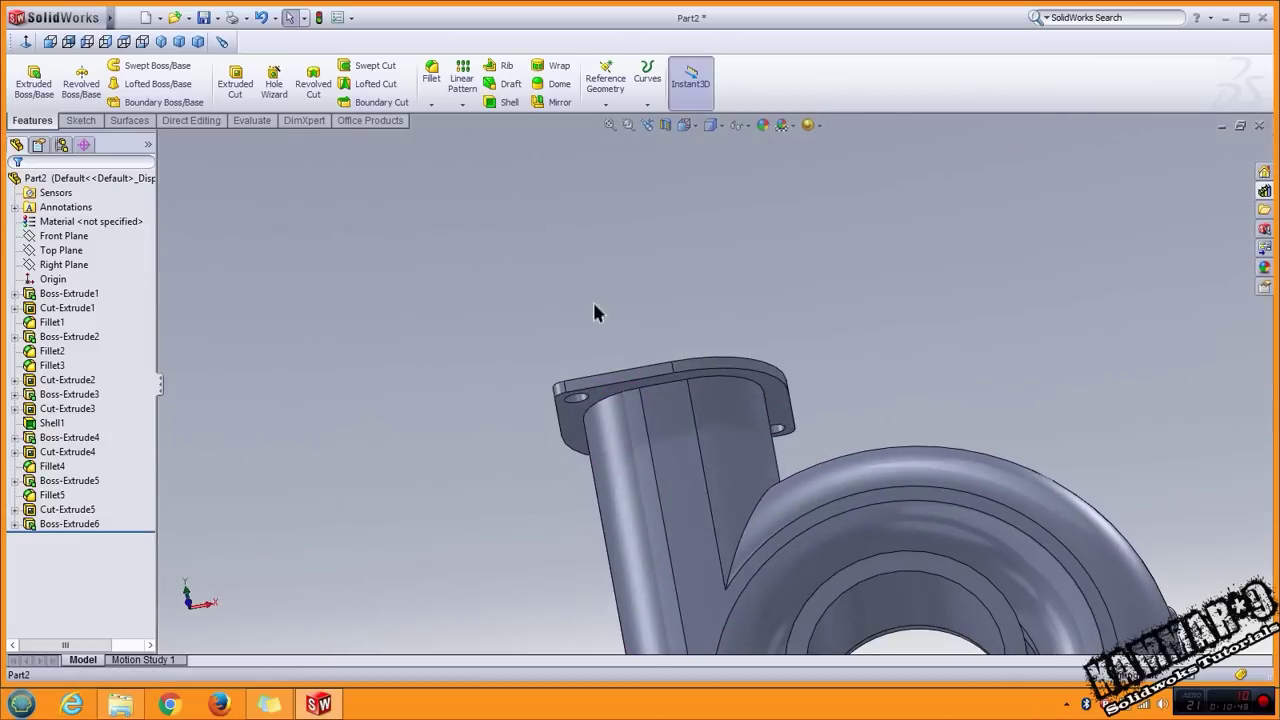
Fillet the outlet pipe's edge loop at the flange with a 1 mm radius.
left_click(430, 80)
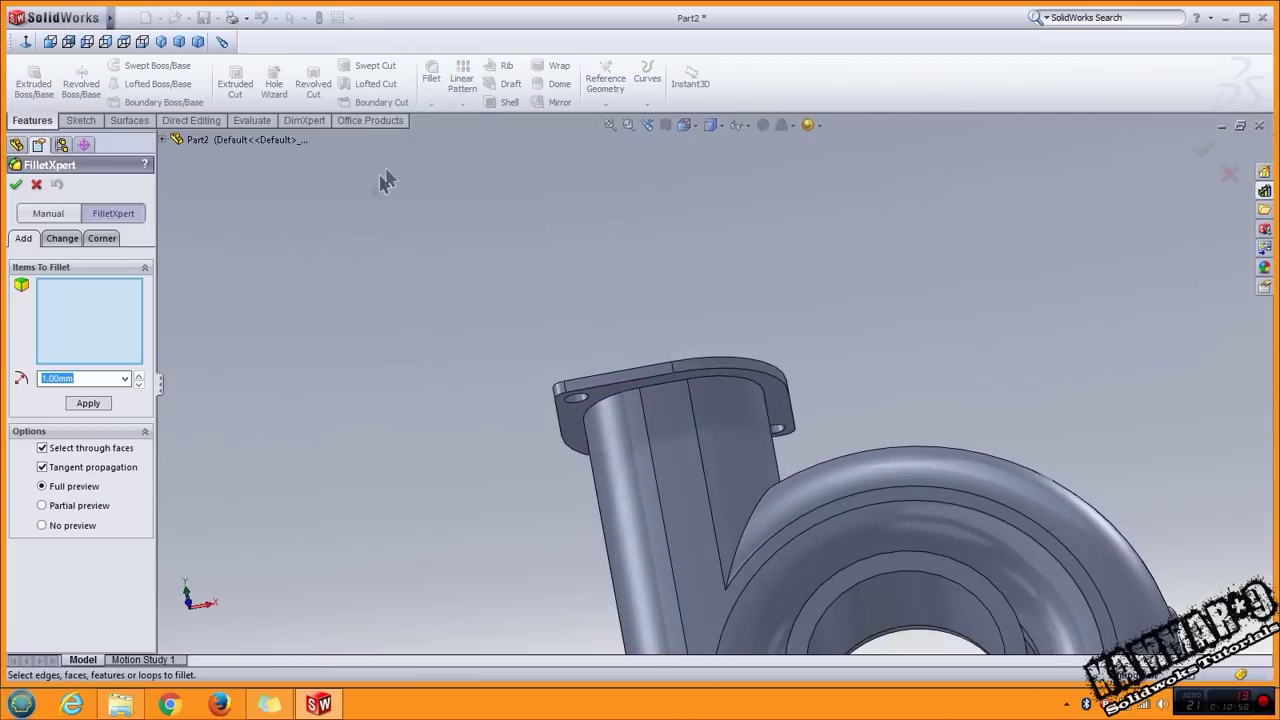
left_click(632, 398)
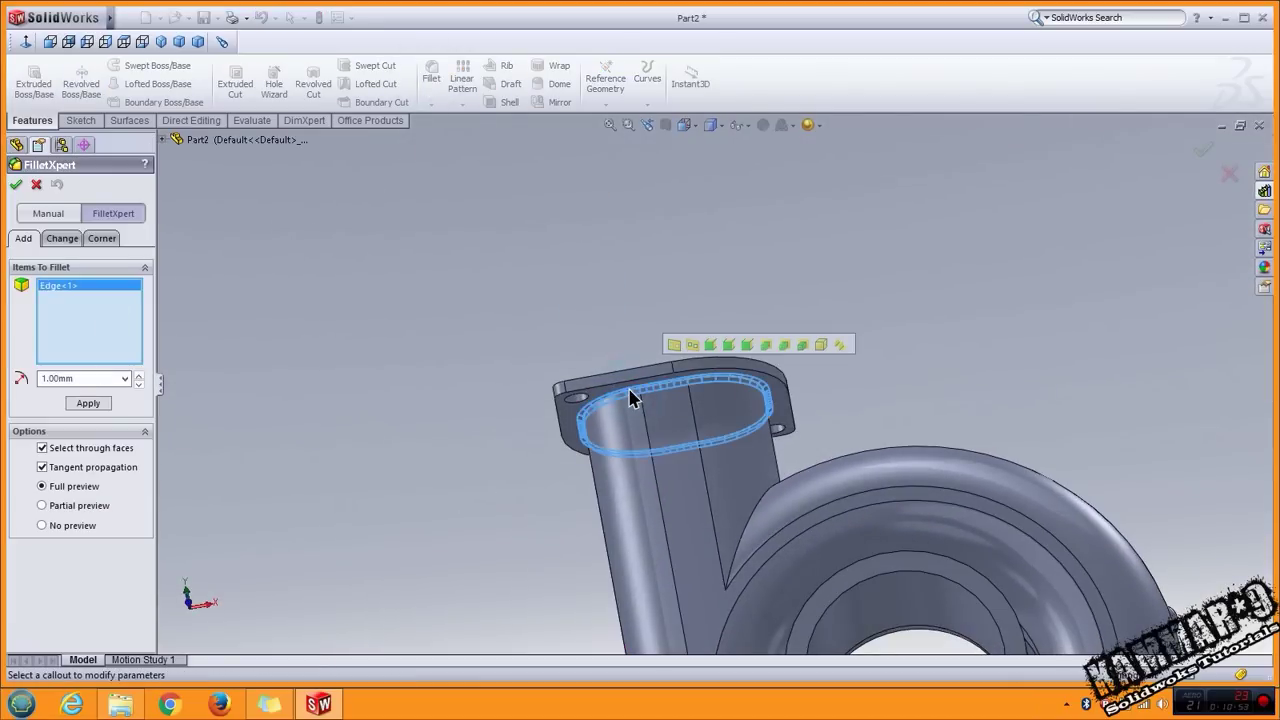
left_click(16, 186)
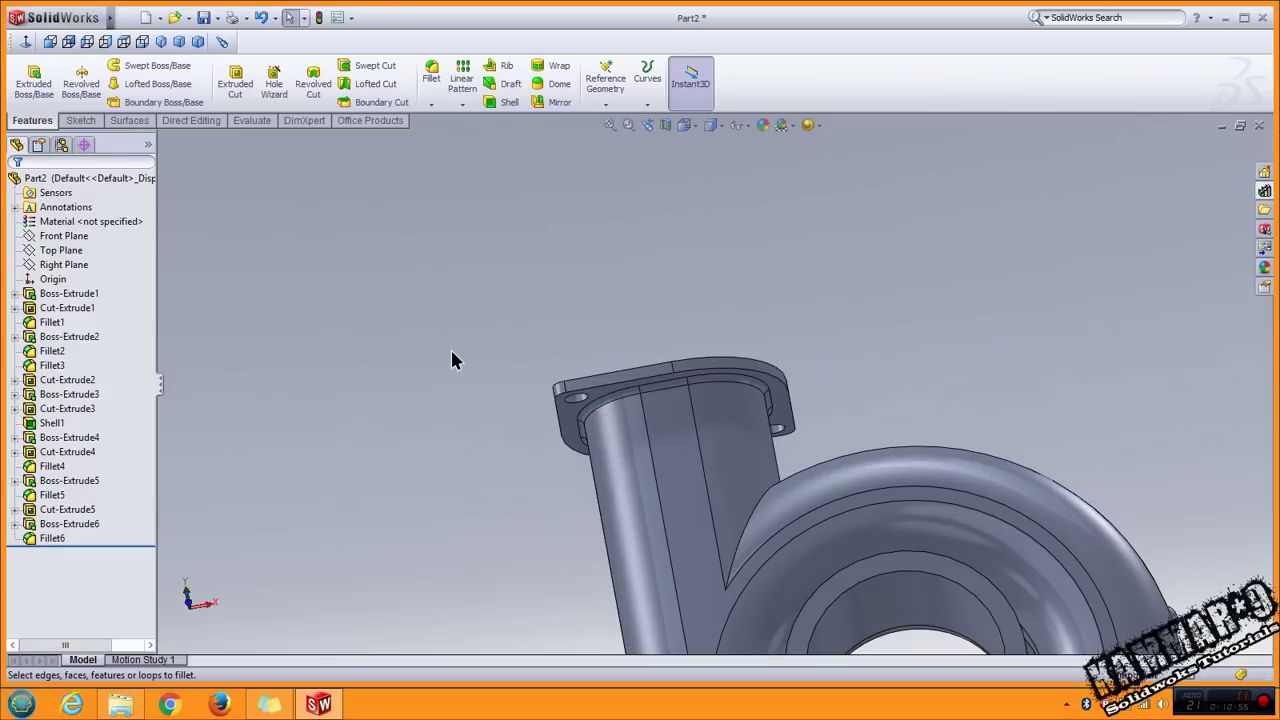
middle_click_drag(452, 360, 740, 566)
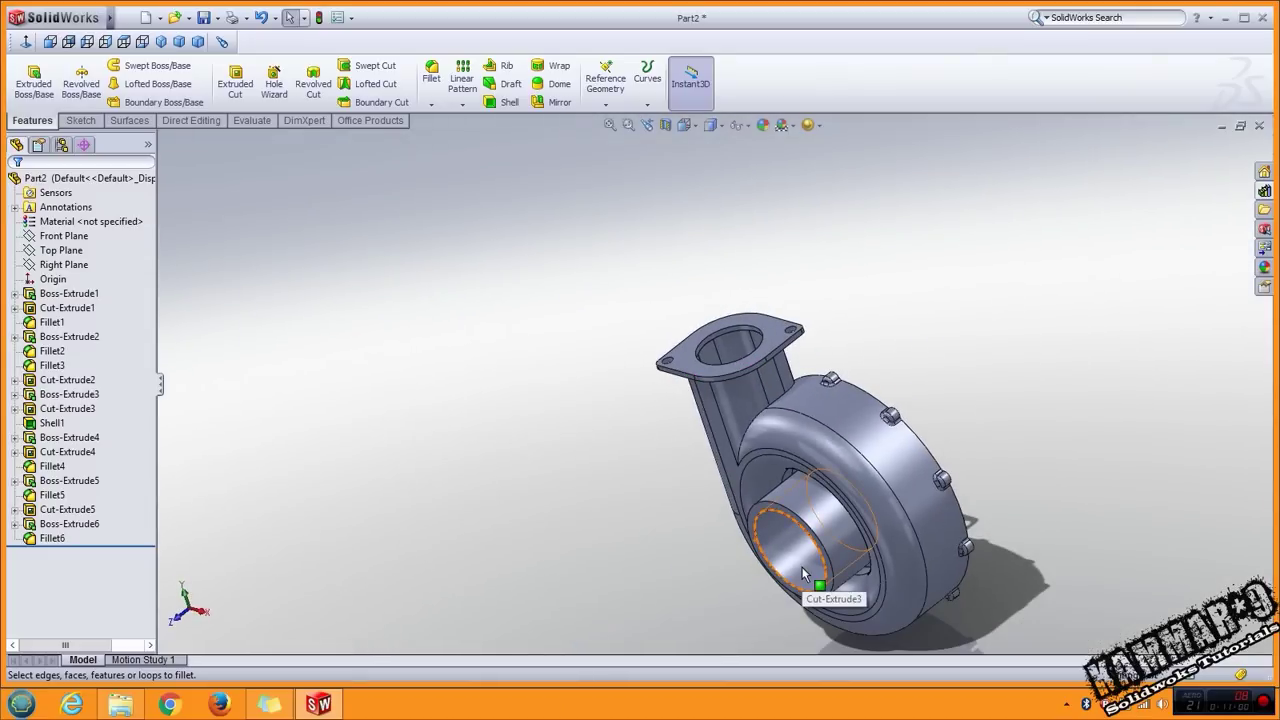
Start a new sketch on the inlet's end face.
scroll(795, 568, "down", 4)
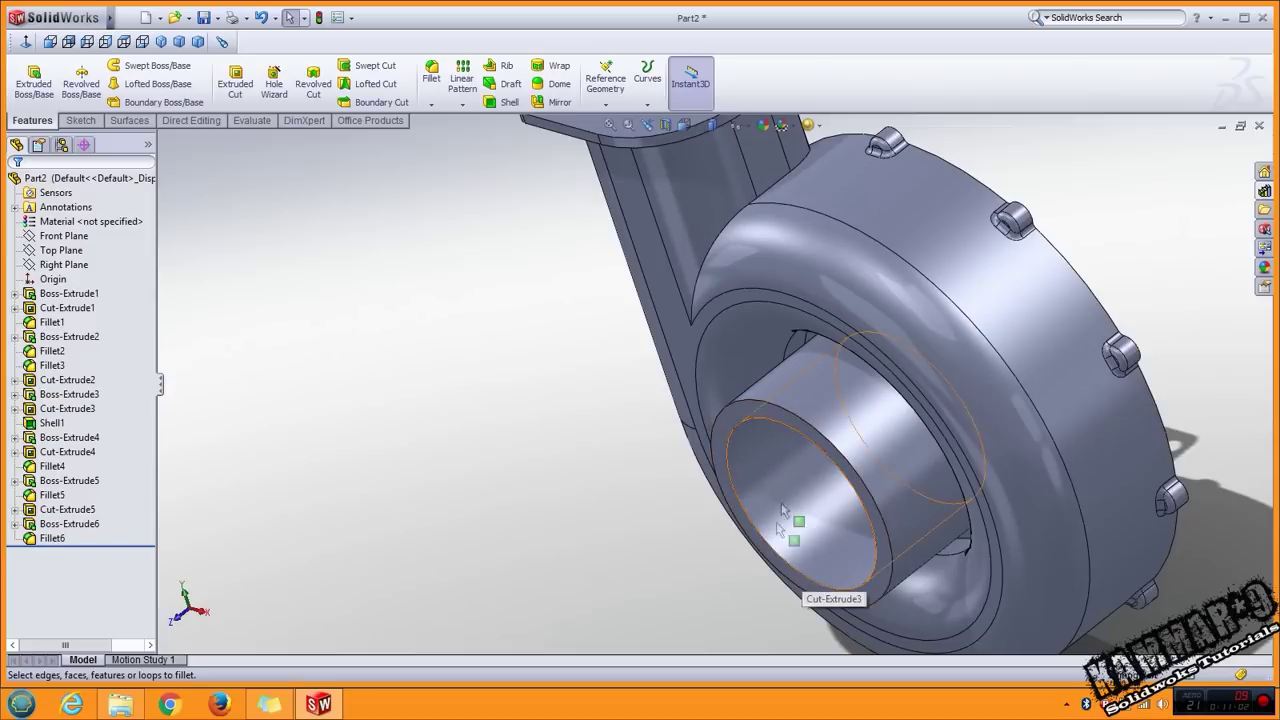
scroll(763, 420, "down", 1)
left_click(758, 416)
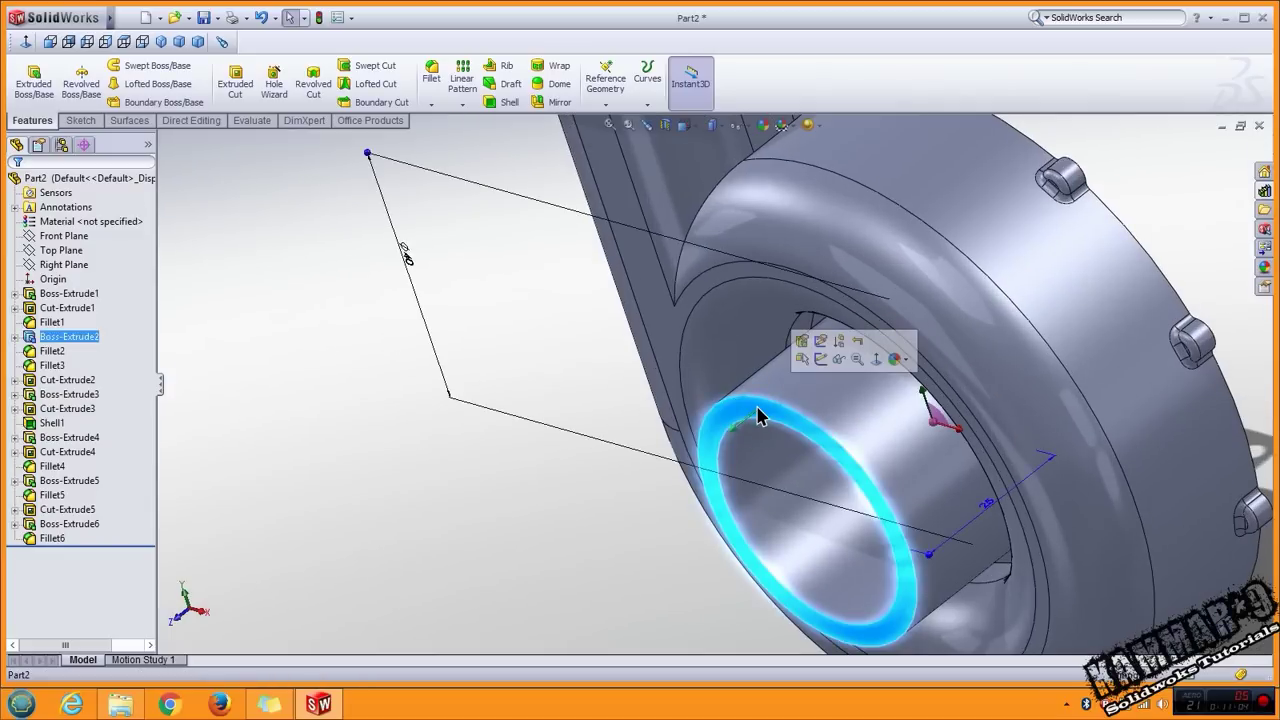
left_click(820, 358)
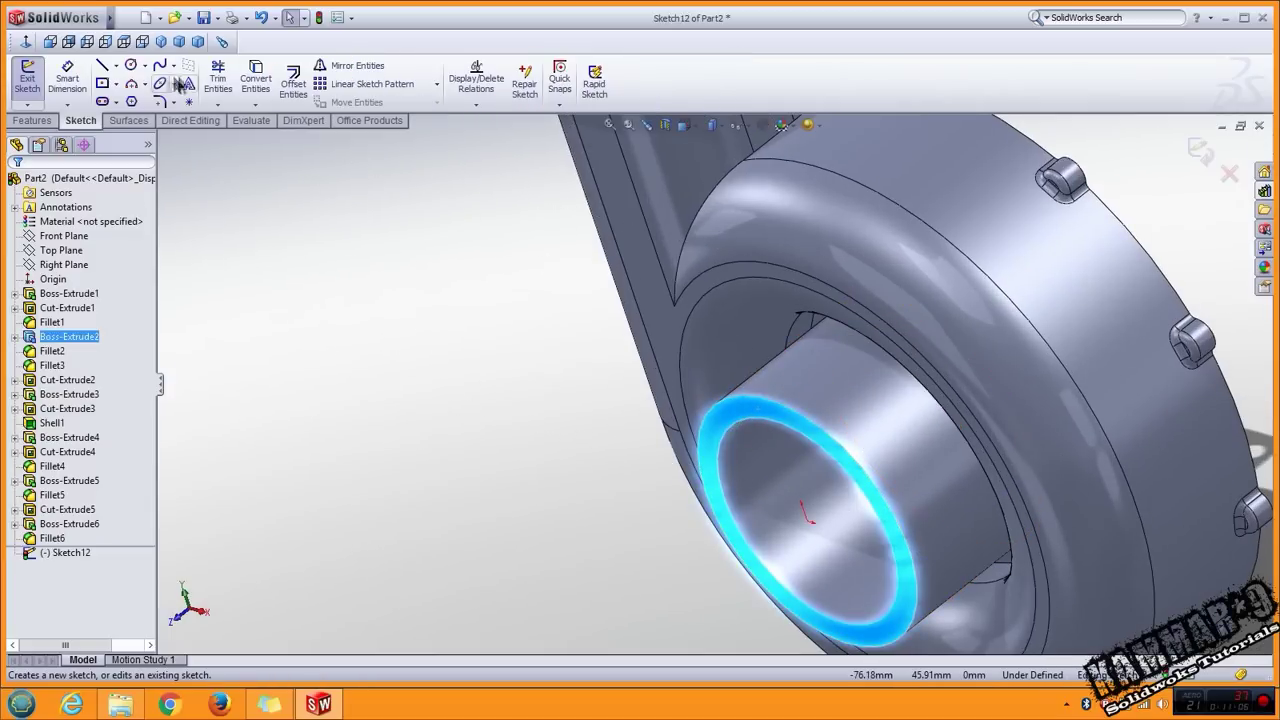
Draw a circle around the inlet rim and dimension it to 44 mm diameter.
left_click(131, 64)
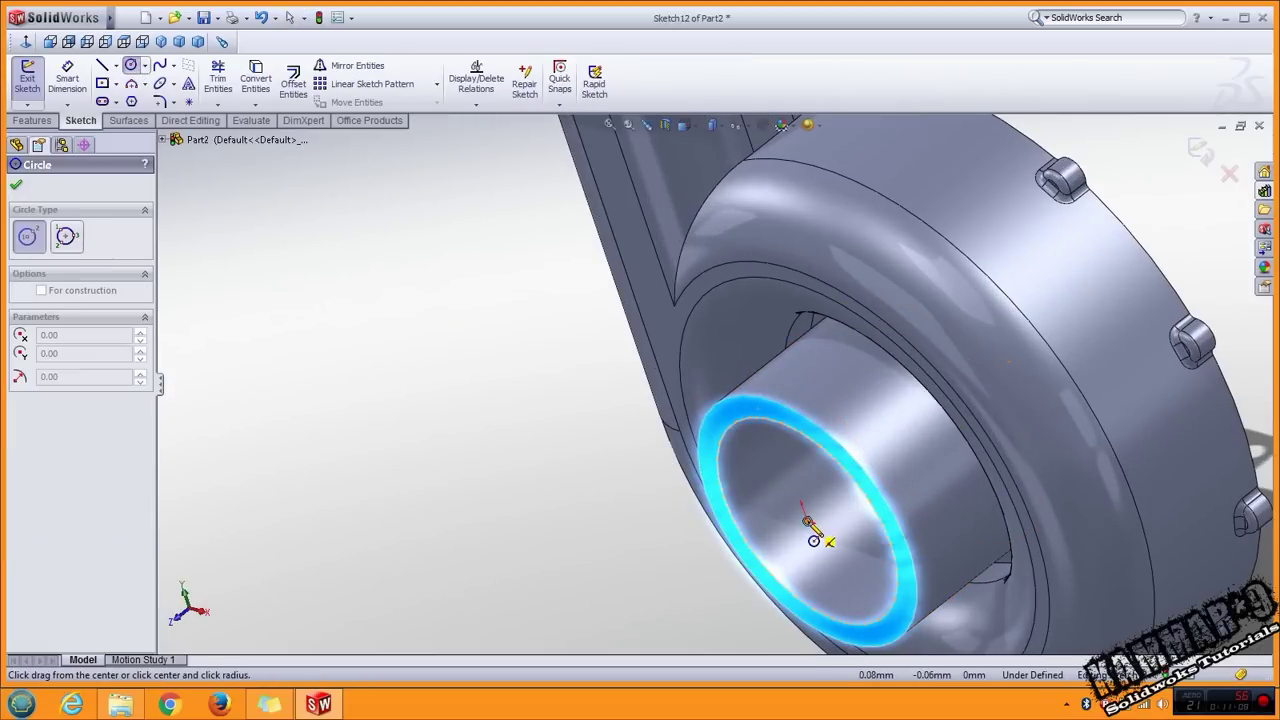
left_click_drag(808, 520, 860, 375)
right_click_drag(543, 443, 545, 400)
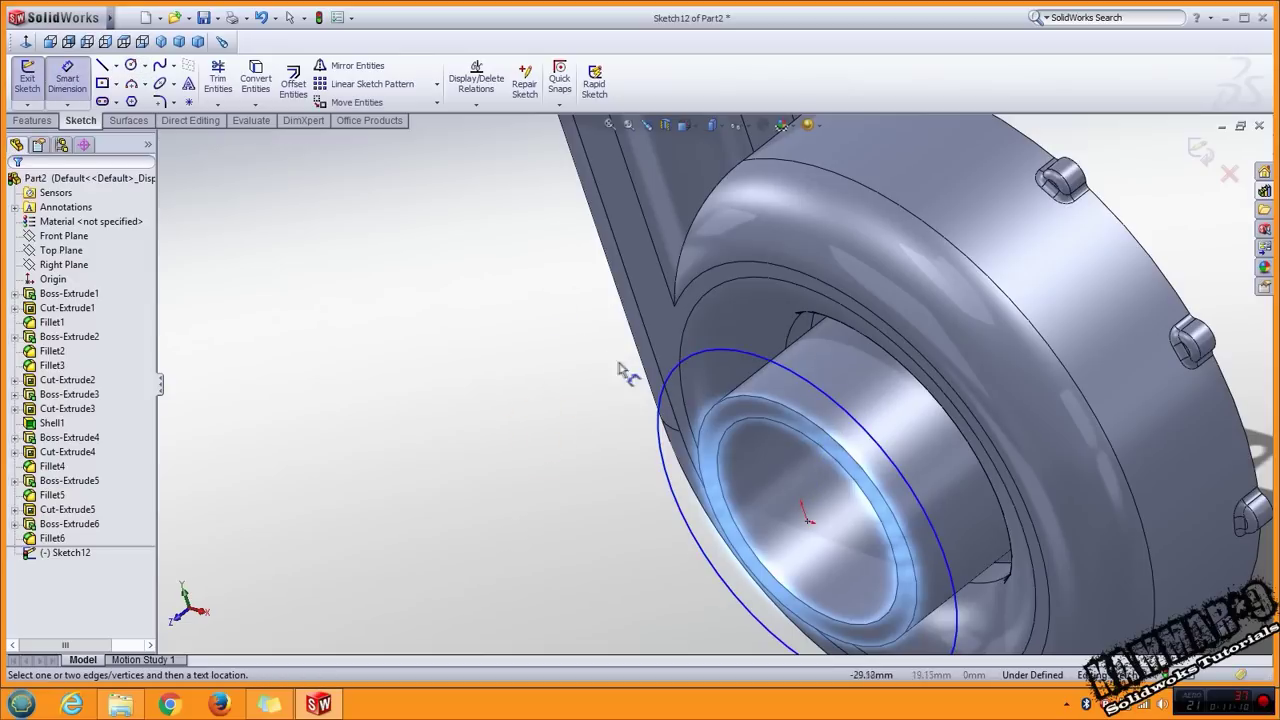
left_click(672, 378)
left_click(586, 366)
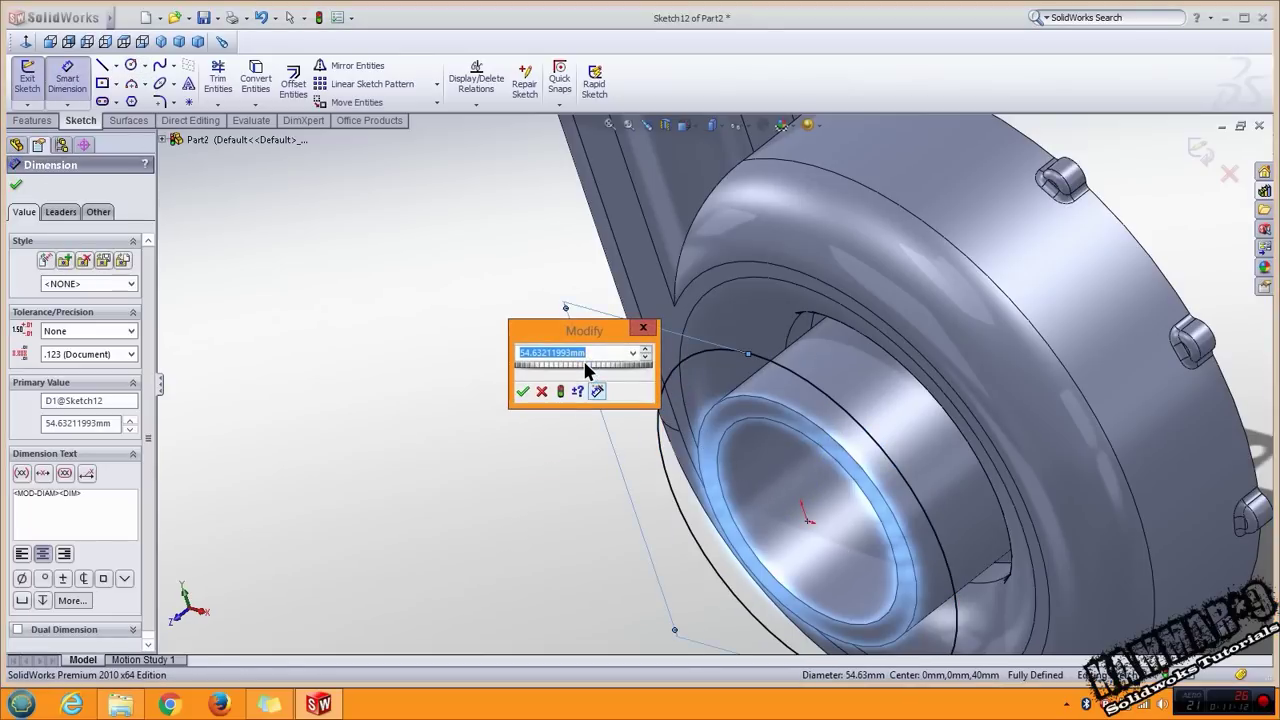
type("44")
key("Return")
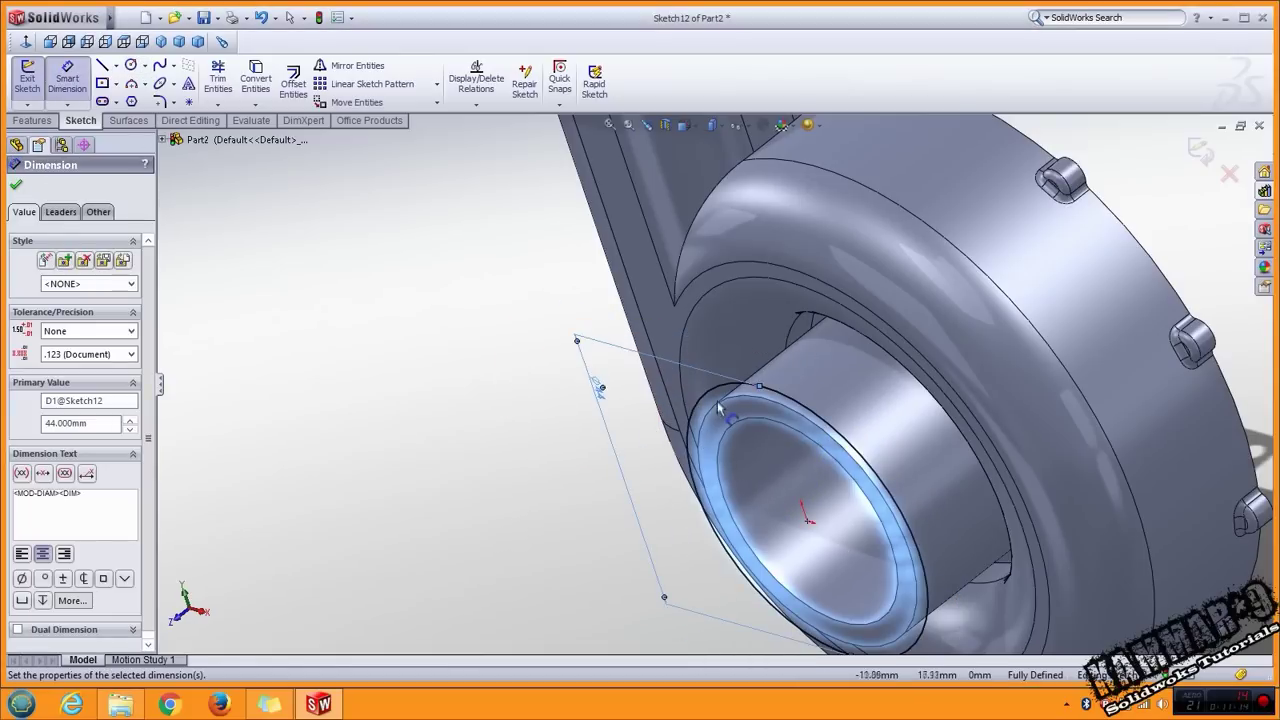
key("Escape")
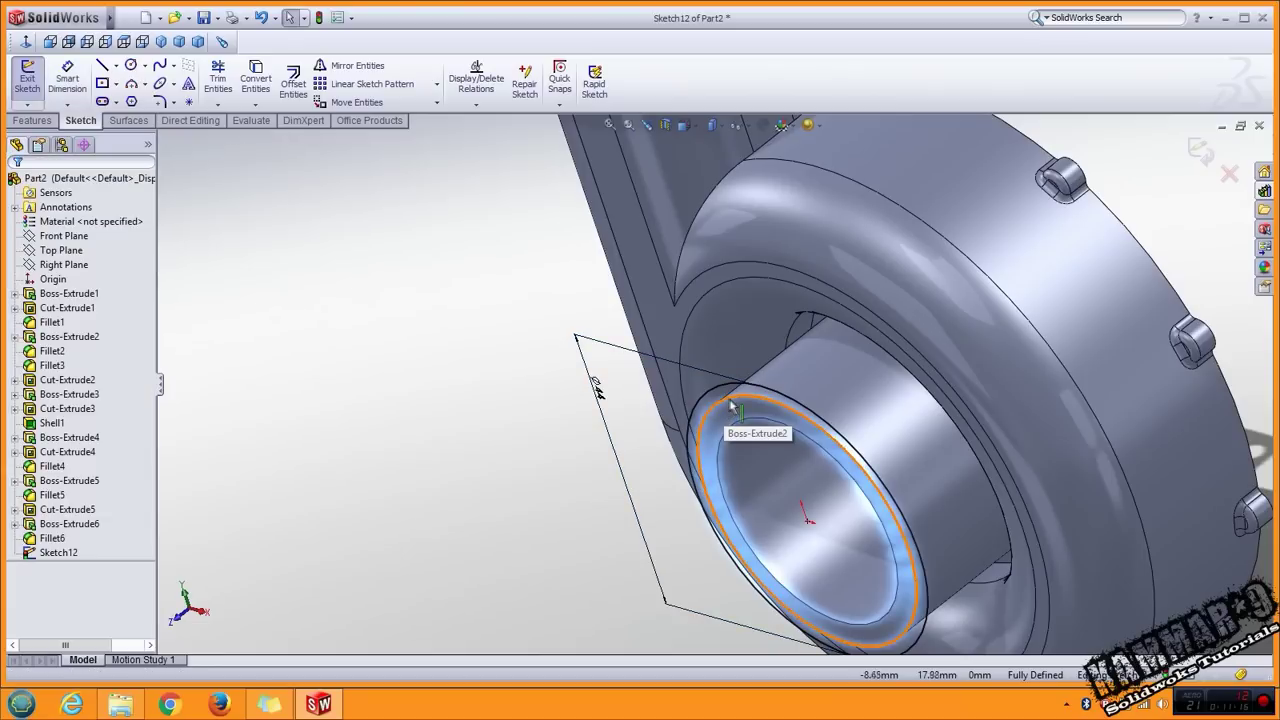
Convert the inlet's 40 mm circular edge into the sketch.
left_click(735, 408)
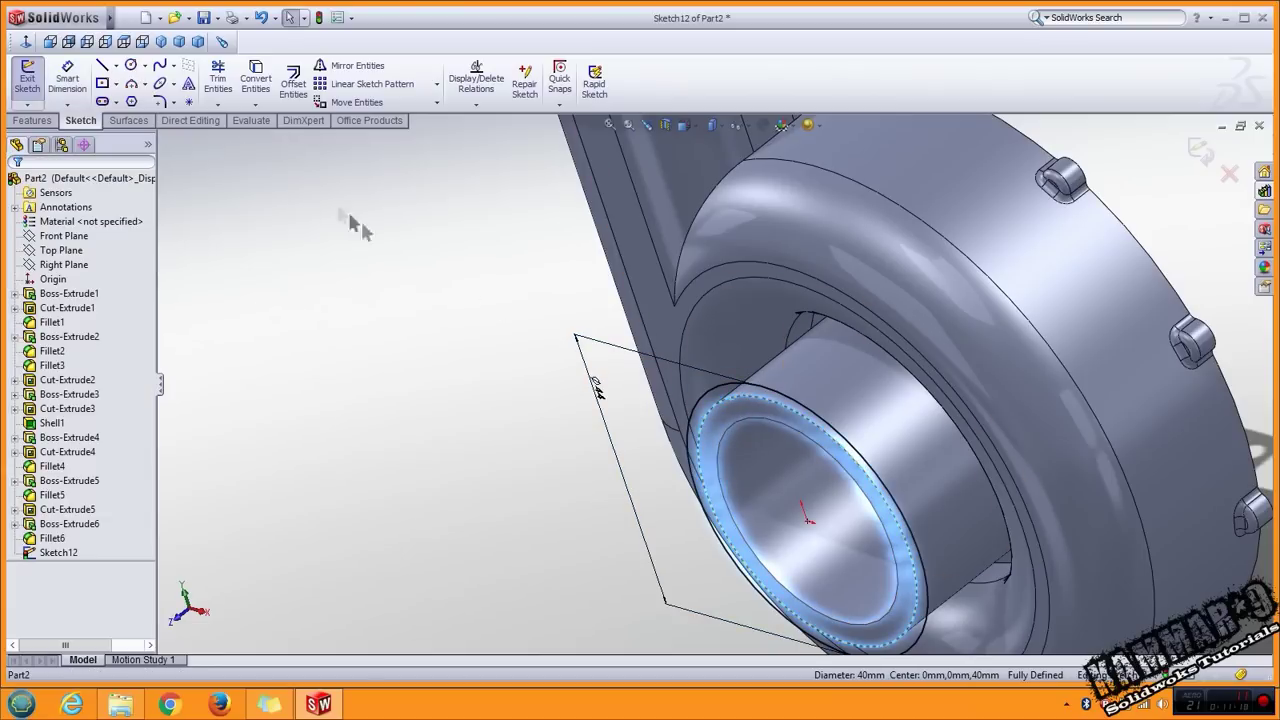
left_click(257, 87)
left_click(17, 163)
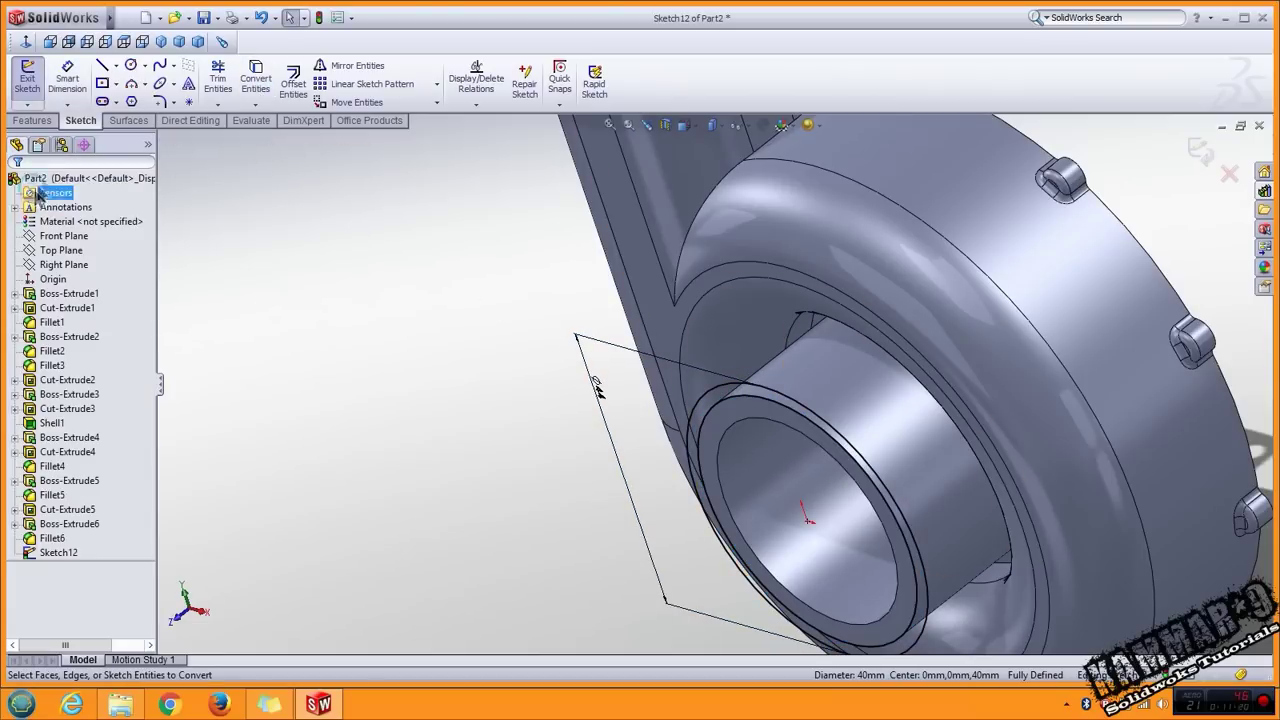
Extrude the Sketch12 ring 5 mm deep as Boss-Extrude7.
left_click(47, 124)
left_click(33, 80)
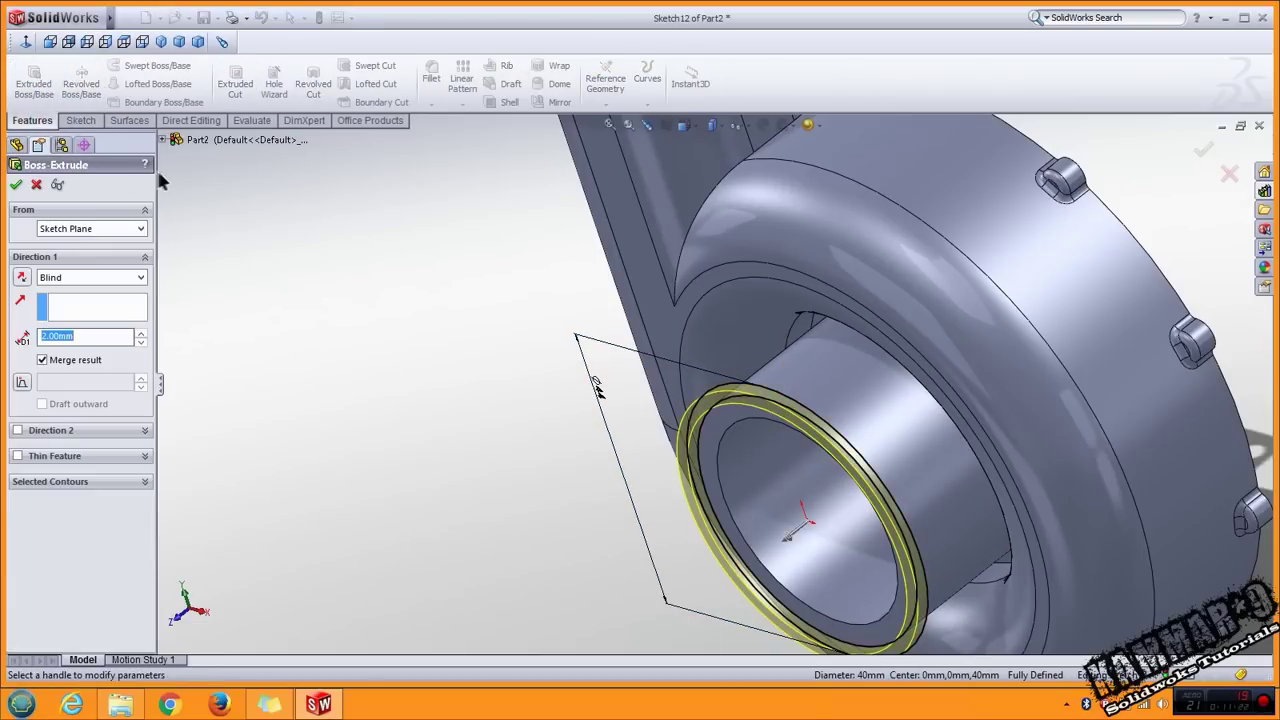
type("5")
key("Return")
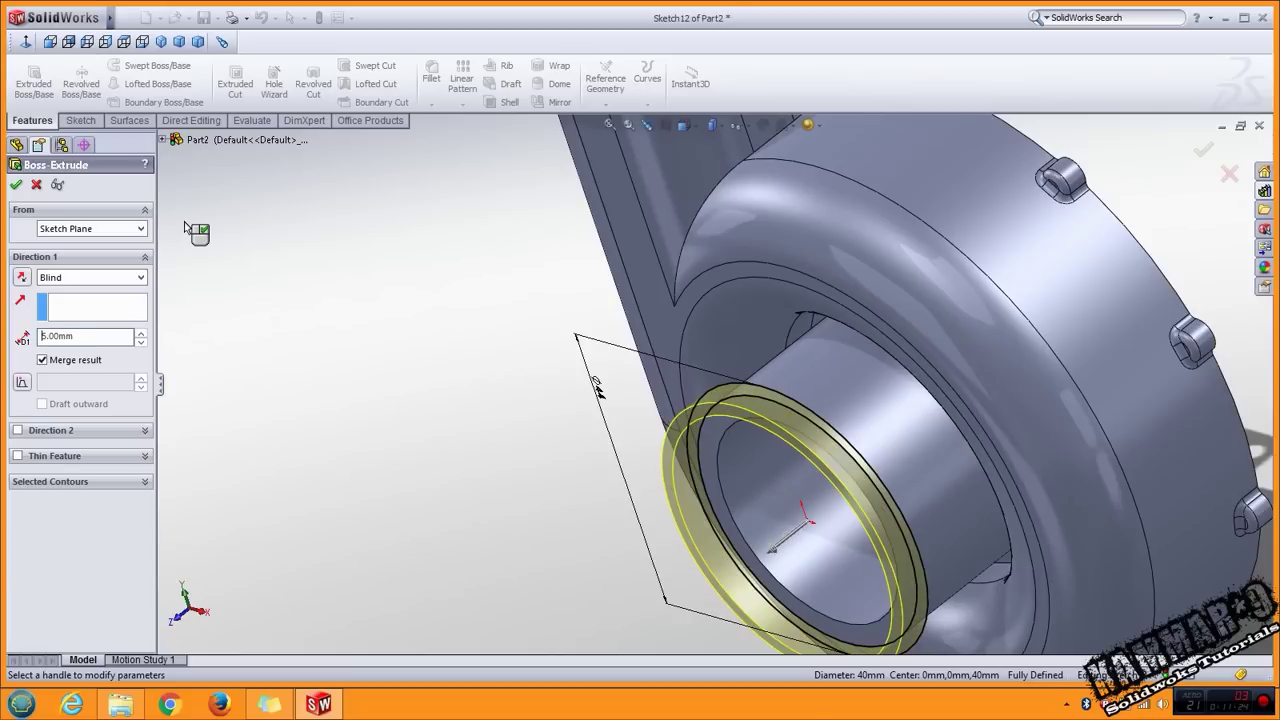
left_click(16, 184)
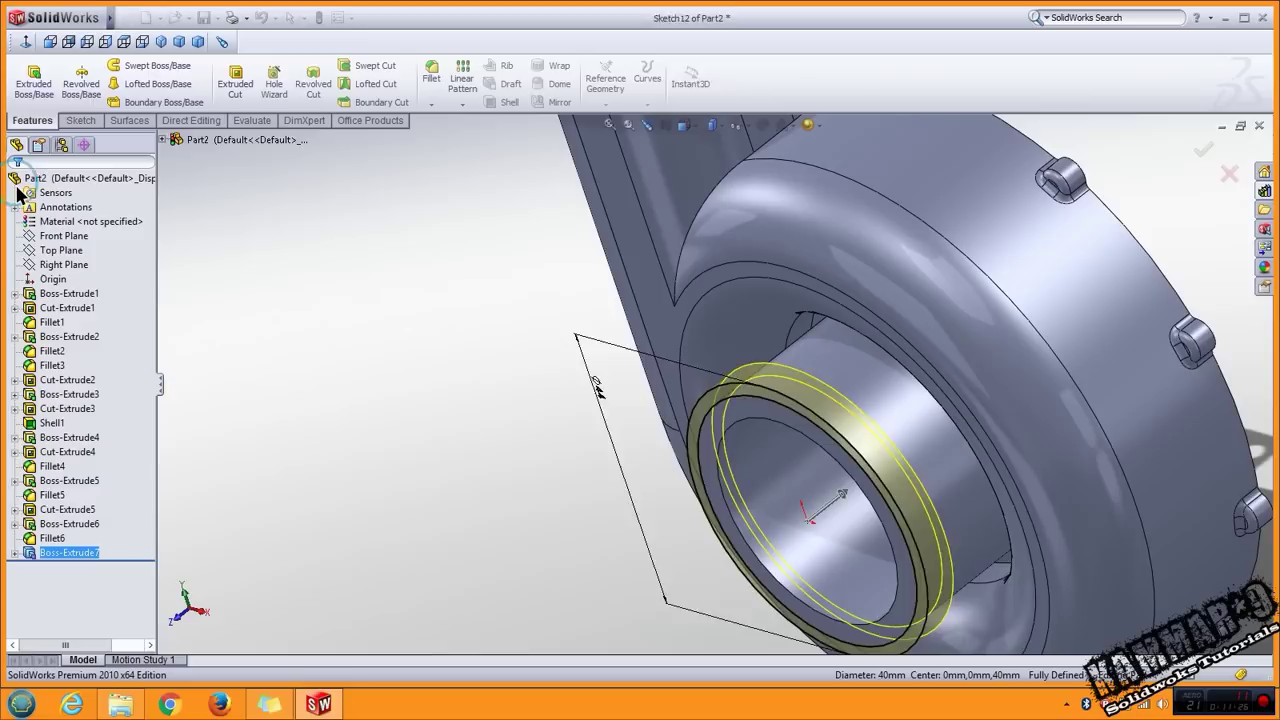
left_click(331, 372)
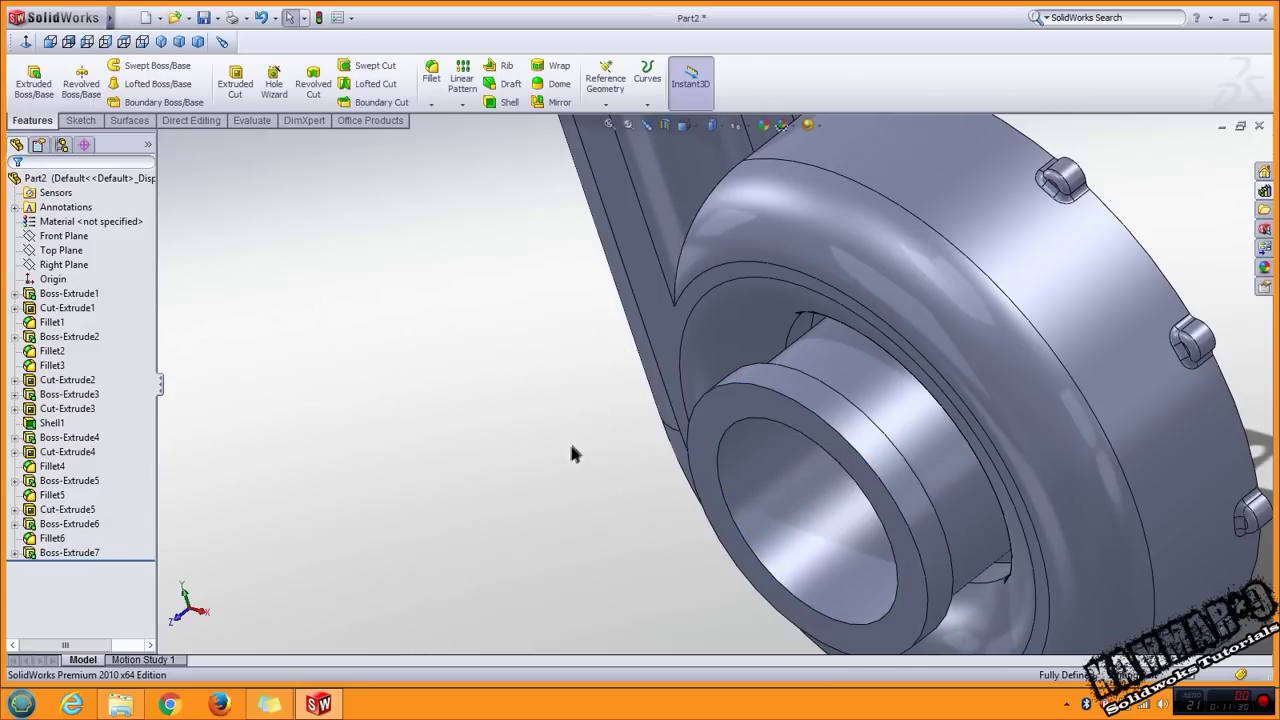
Add a manual 10 mm fillet to both circular edges of the inlet lip ring.
left_click(431, 74)
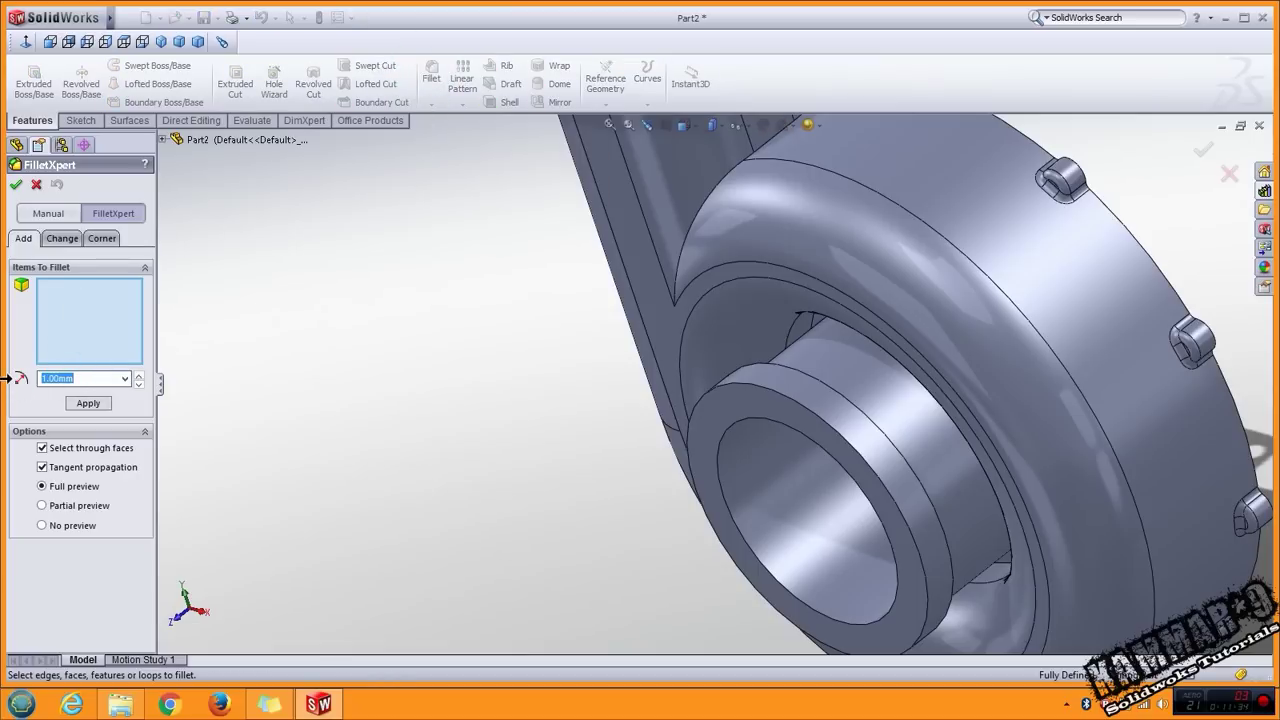
left_click(48, 213)
scroll(920, 455, "down", 3)
scroll(920, 455, "up", 5)
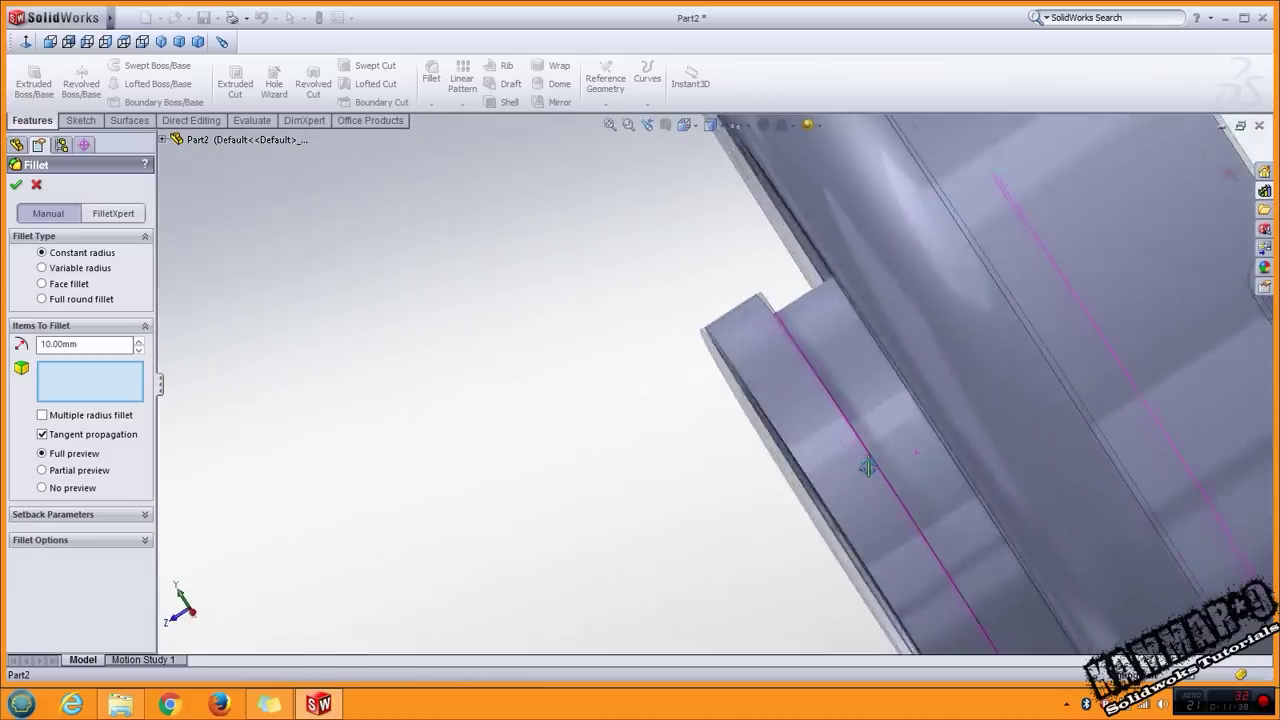
left_click(885, 479)
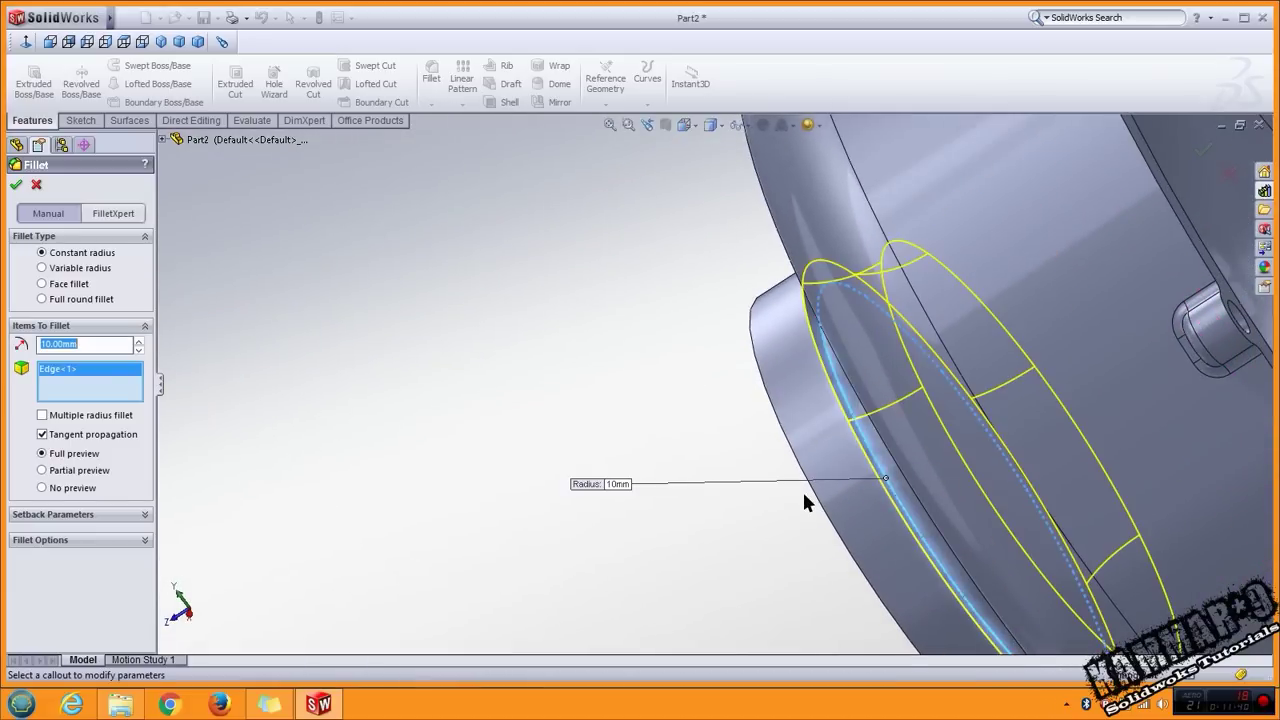
middle_click_drag(802, 489, 920, 360)
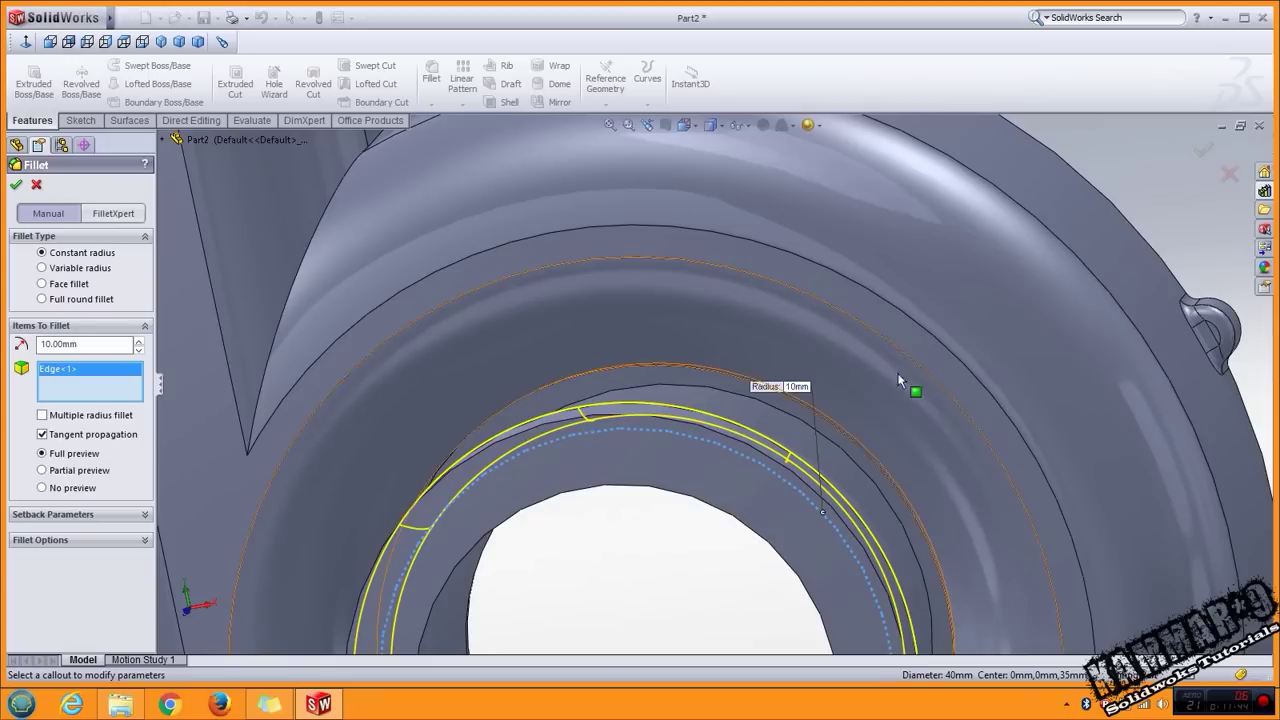
scroll(674, 396, "down", 1)
middle_click_drag(674, 396, 621, 407)
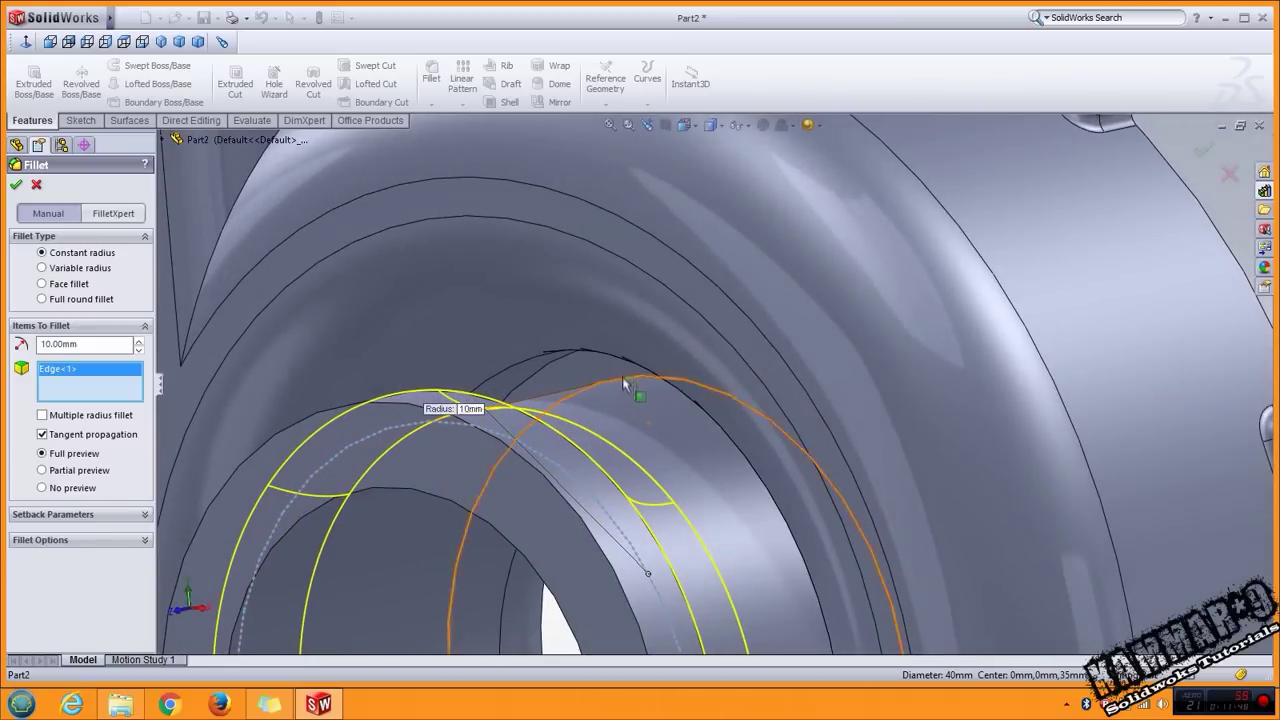
left_click(627, 374)
scroll(632, 446, "up", 5)
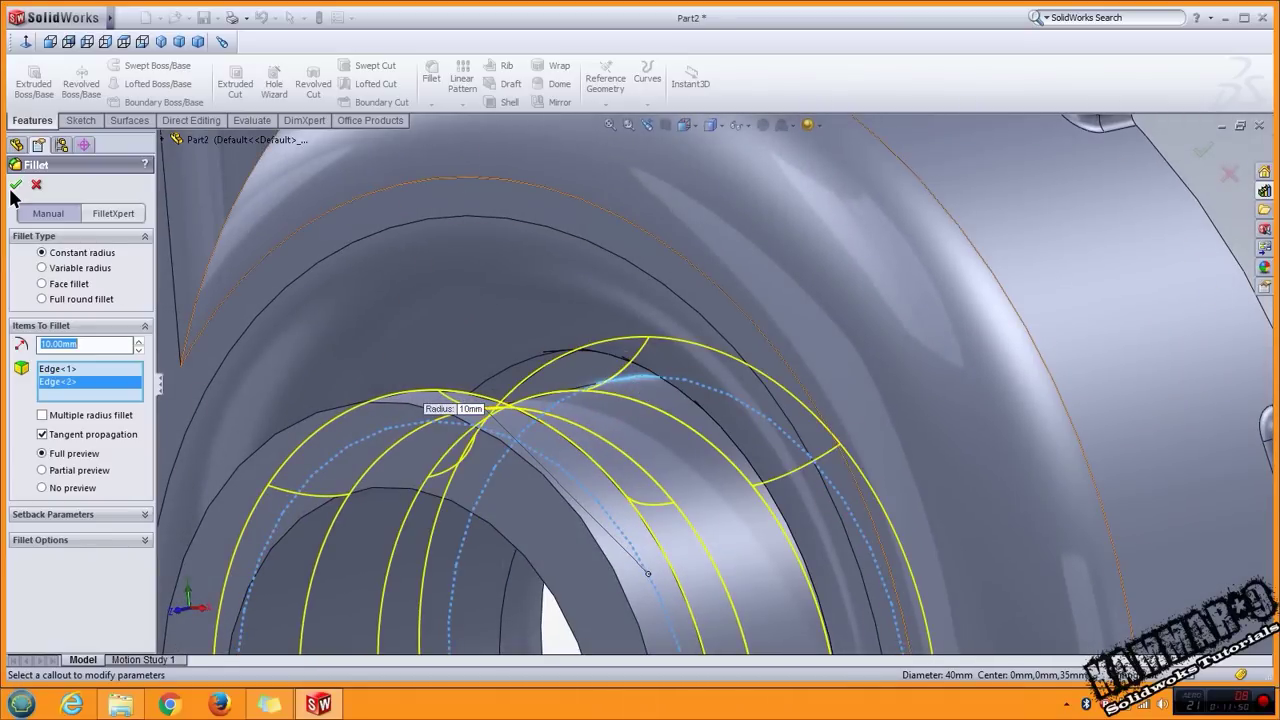
key("Return")
middle_click_drag(632, 448, 560, 400)
Inspect the housing walls in a Top Plane section view, then close it.
left_click(665, 126)
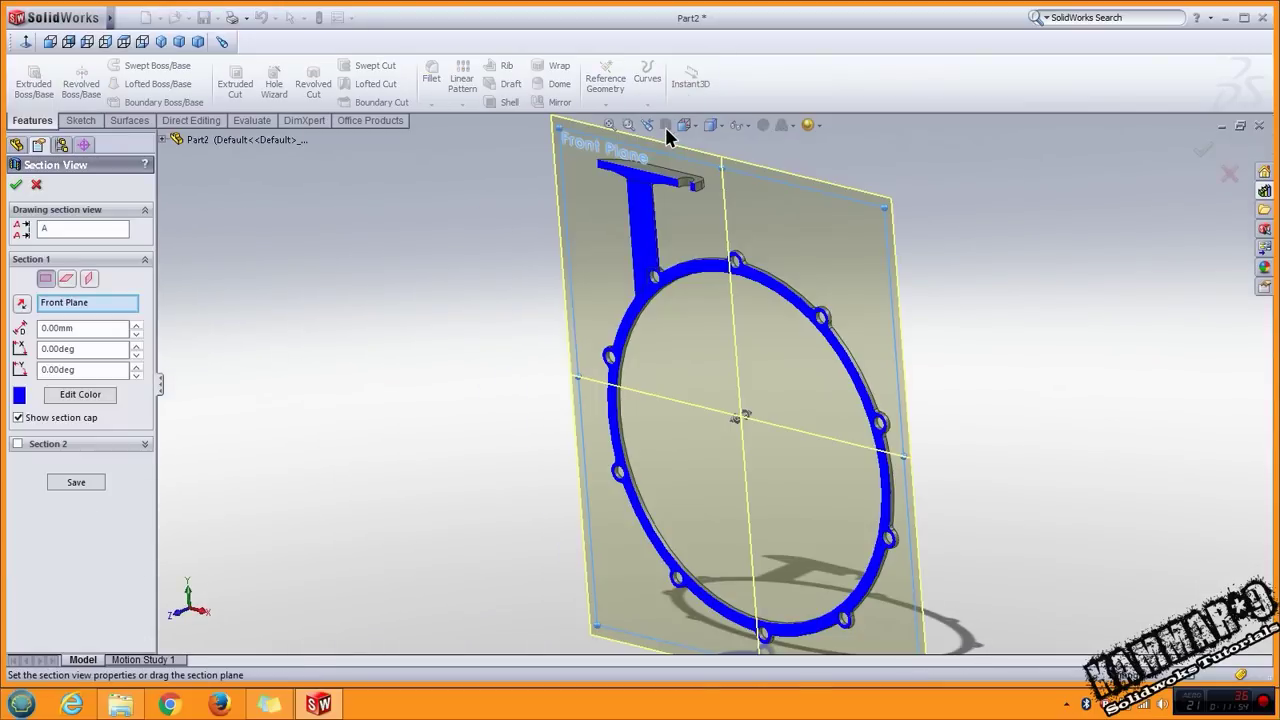
left_click(66, 278)
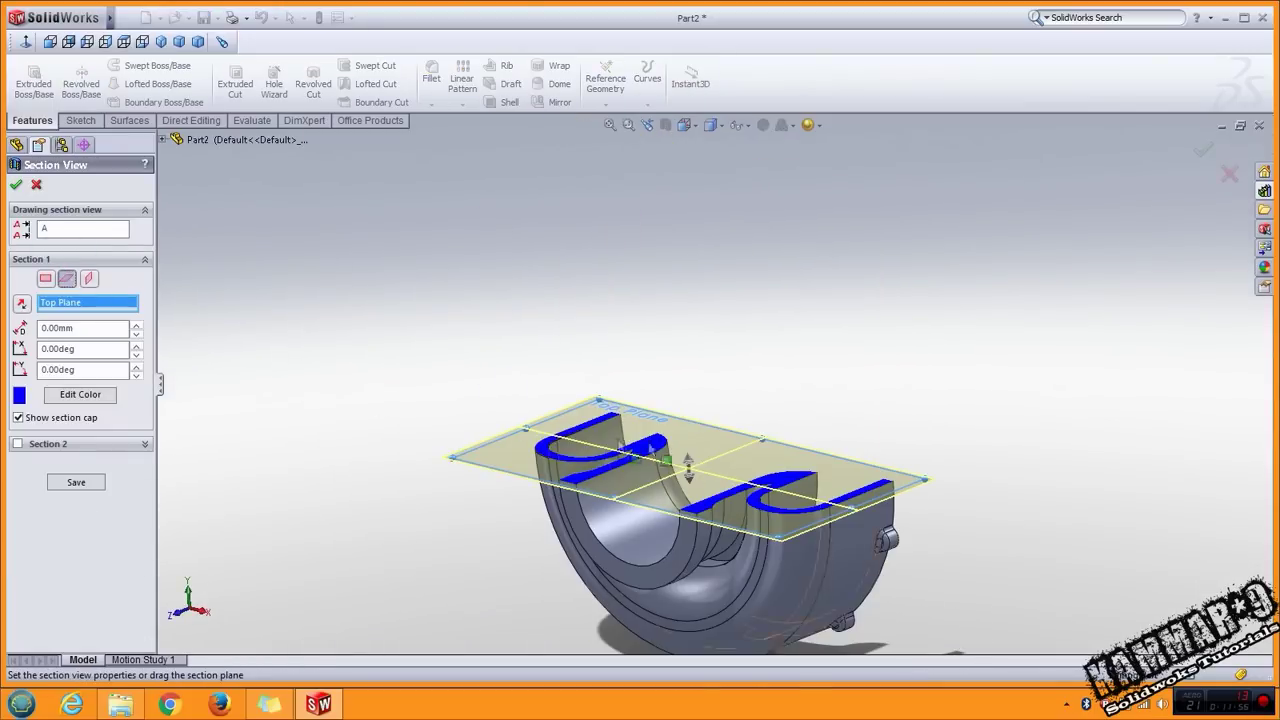
middle_click_drag(620, 420, 700, 590)
scroll(702, 594, "up", 3)
scroll(703, 590, "up", 4)
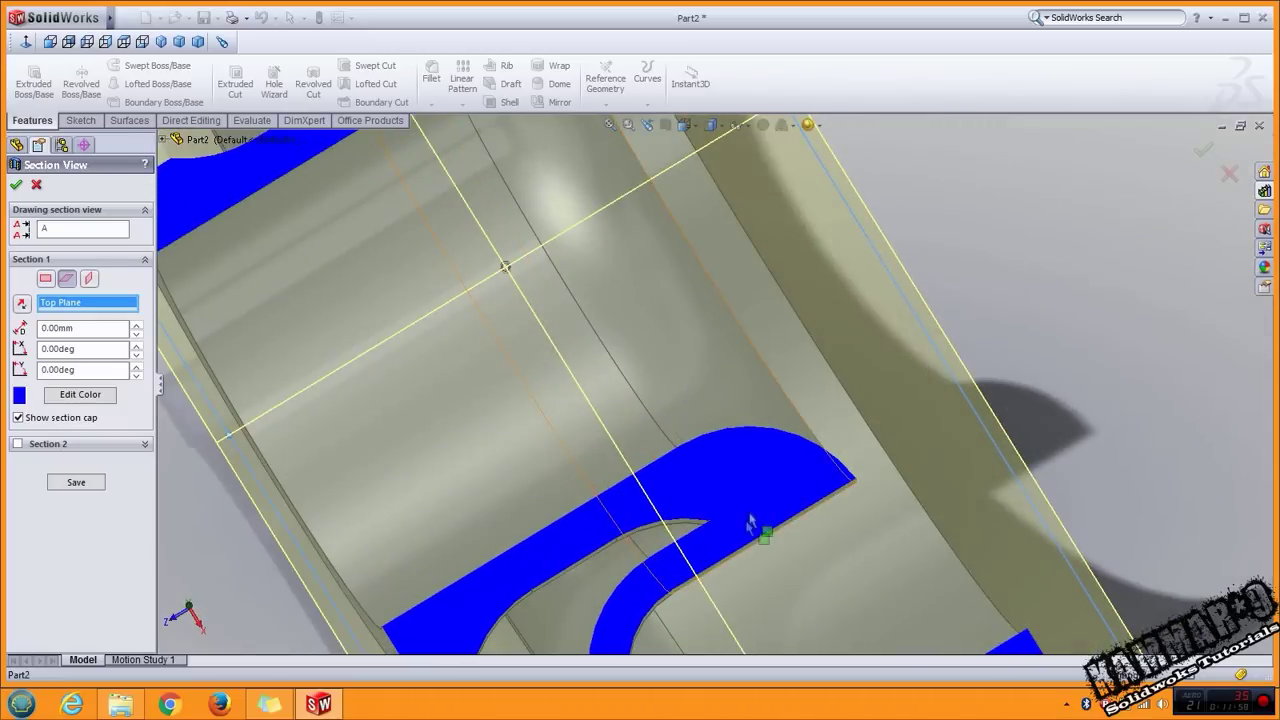
scroll(745, 533, "down", 4)
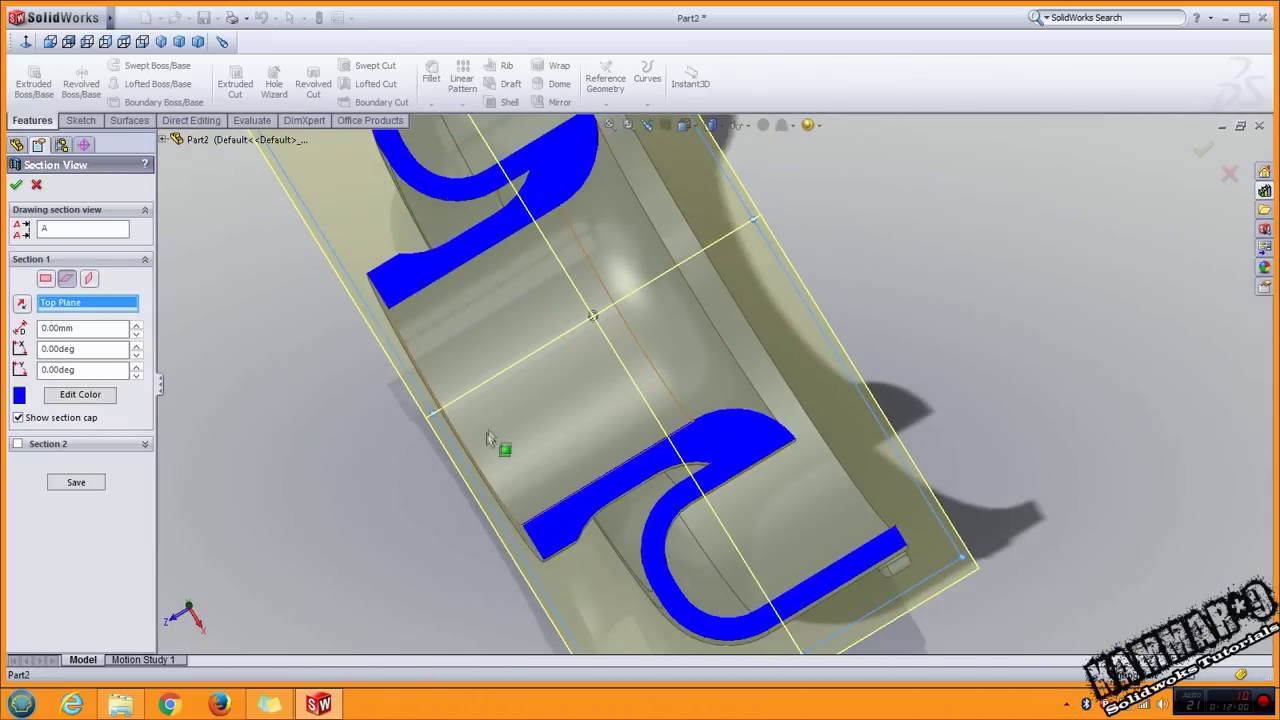
scroll(494, 440, "down", 3)
left_click(22, 185)
Assign Cast Alloy Steel as the part's material.
middle_click_drag(521, 436, 575, 335)
right_click(70, 236)
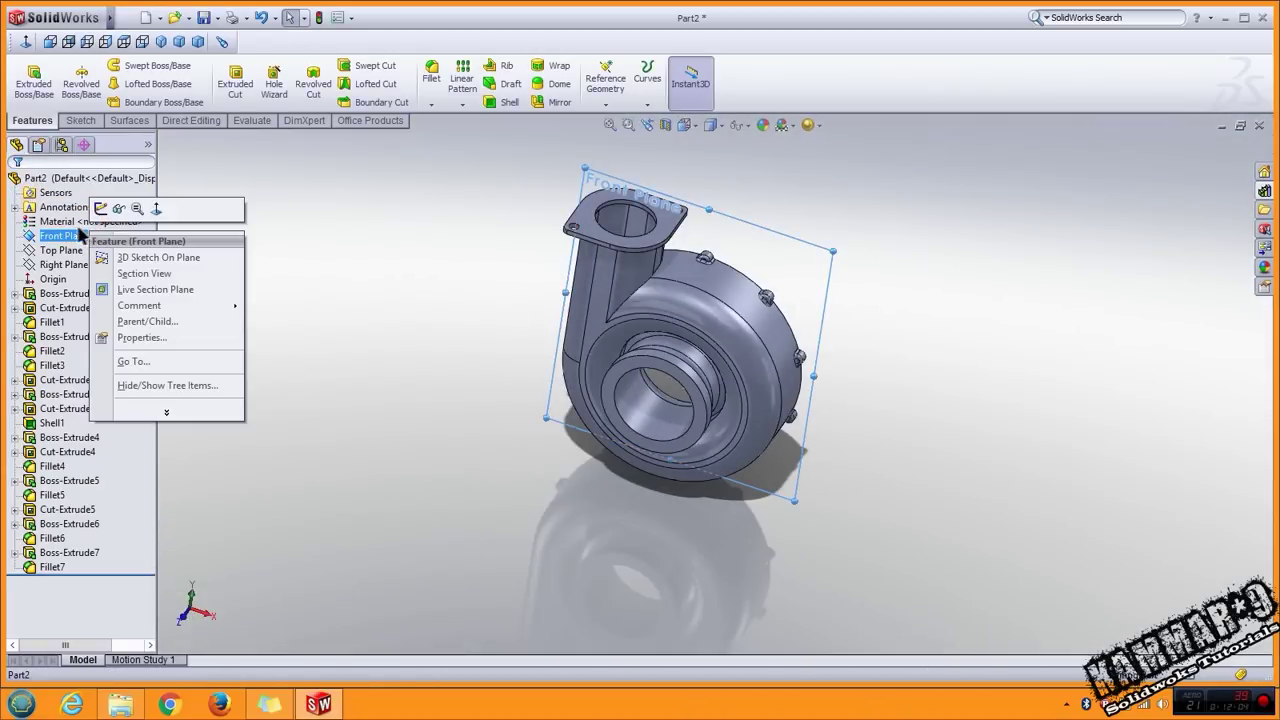
right_click(78, 222)
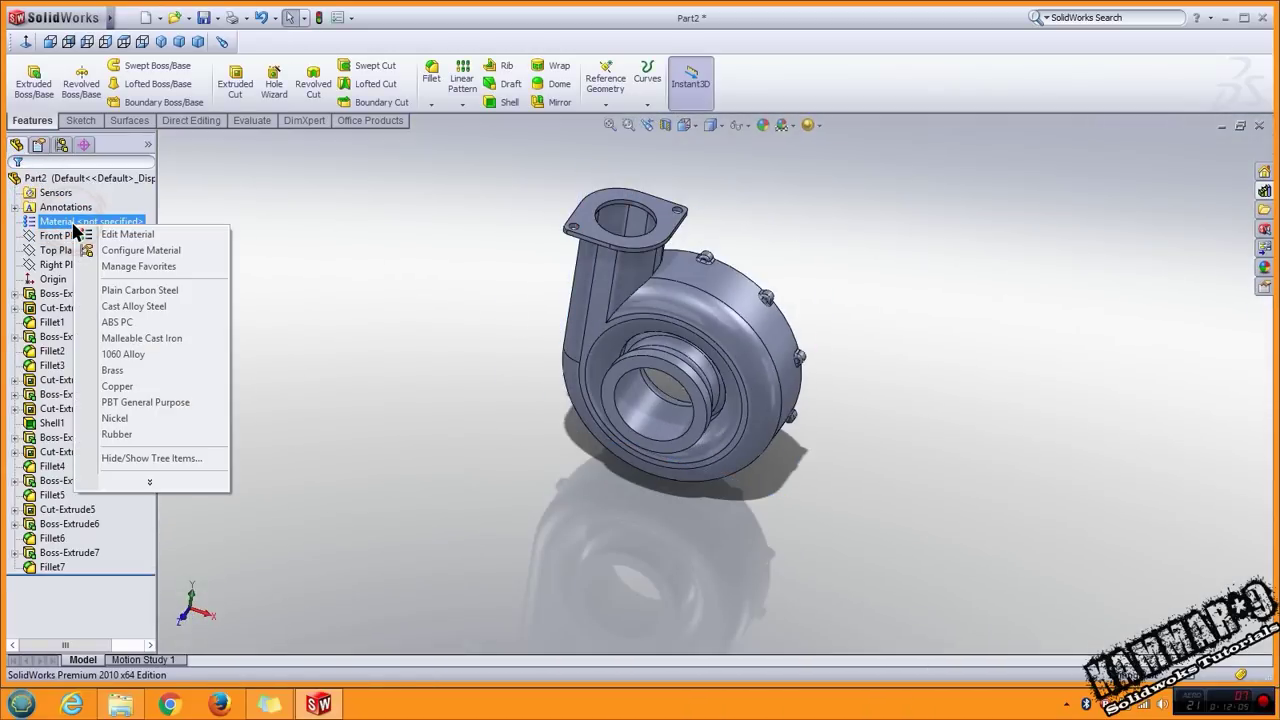
left_click(128, 305)
middle_click_drag(557, 366, 496, 402)
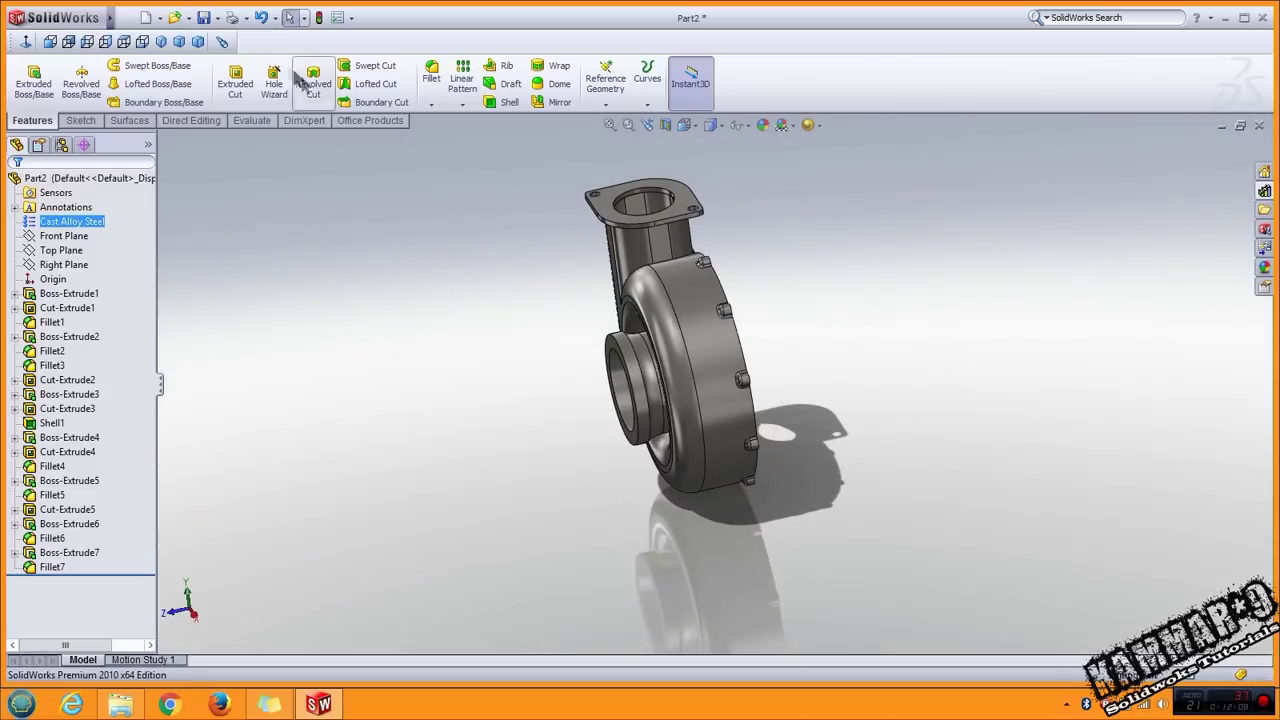
Enter 'turbo-compressor cover 01' as the file name in the Save As dialog.
left_click(204, 18)
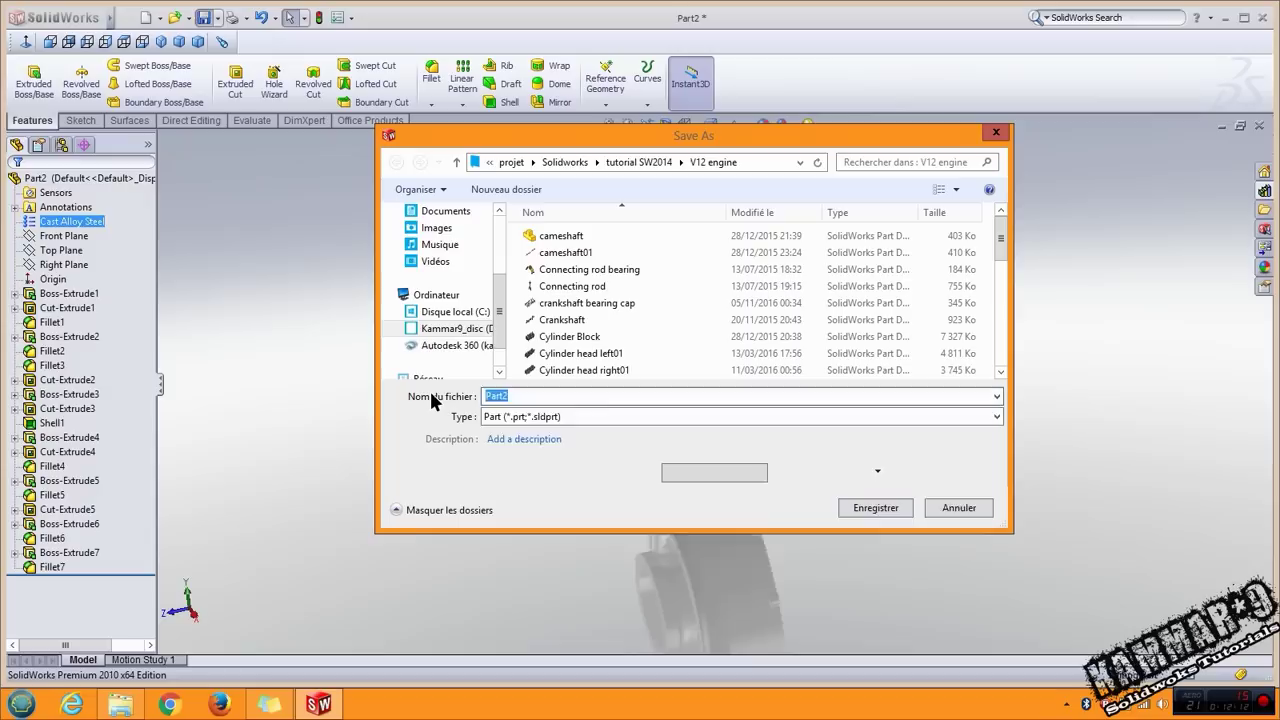
type("turb")
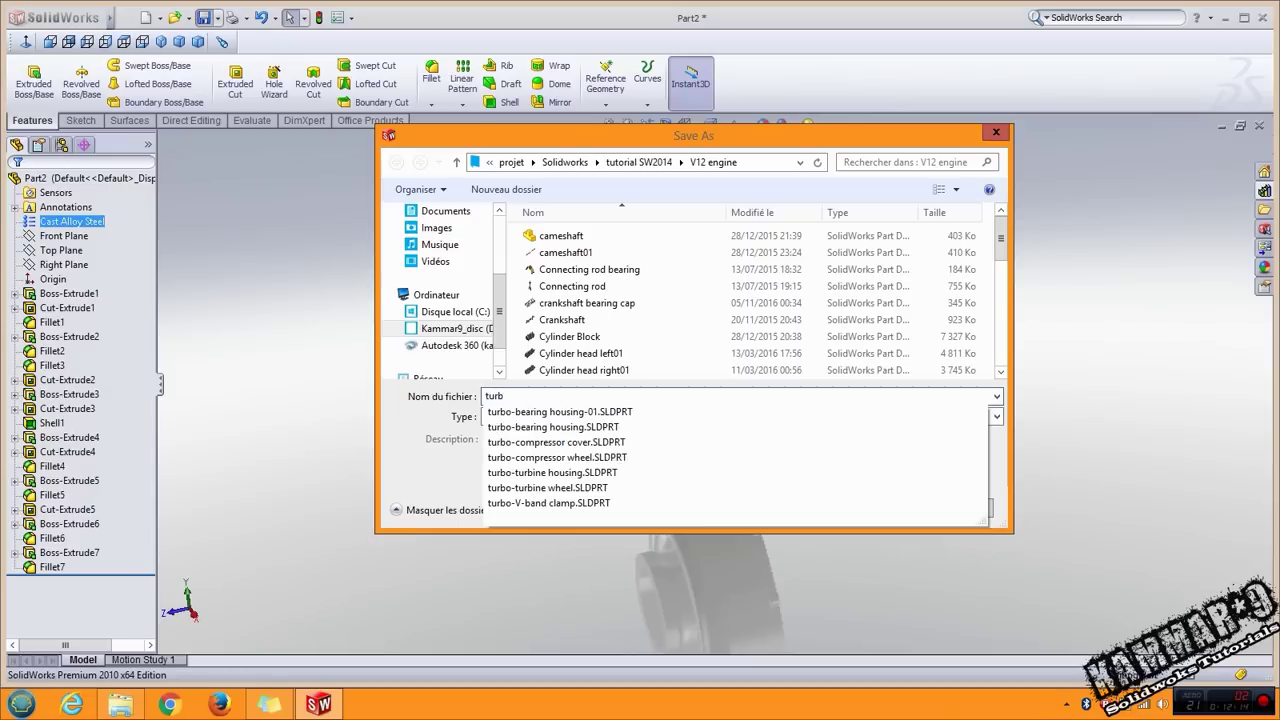
key("Down")
key("Down")
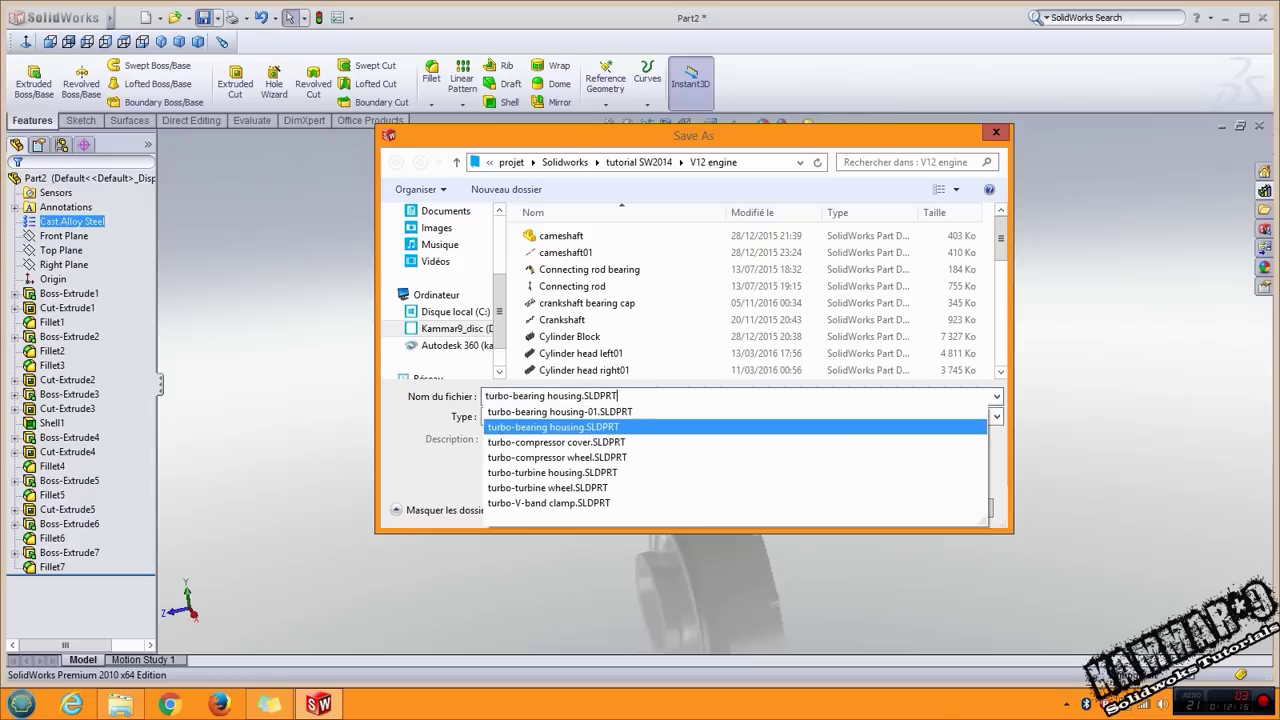
key("Down")
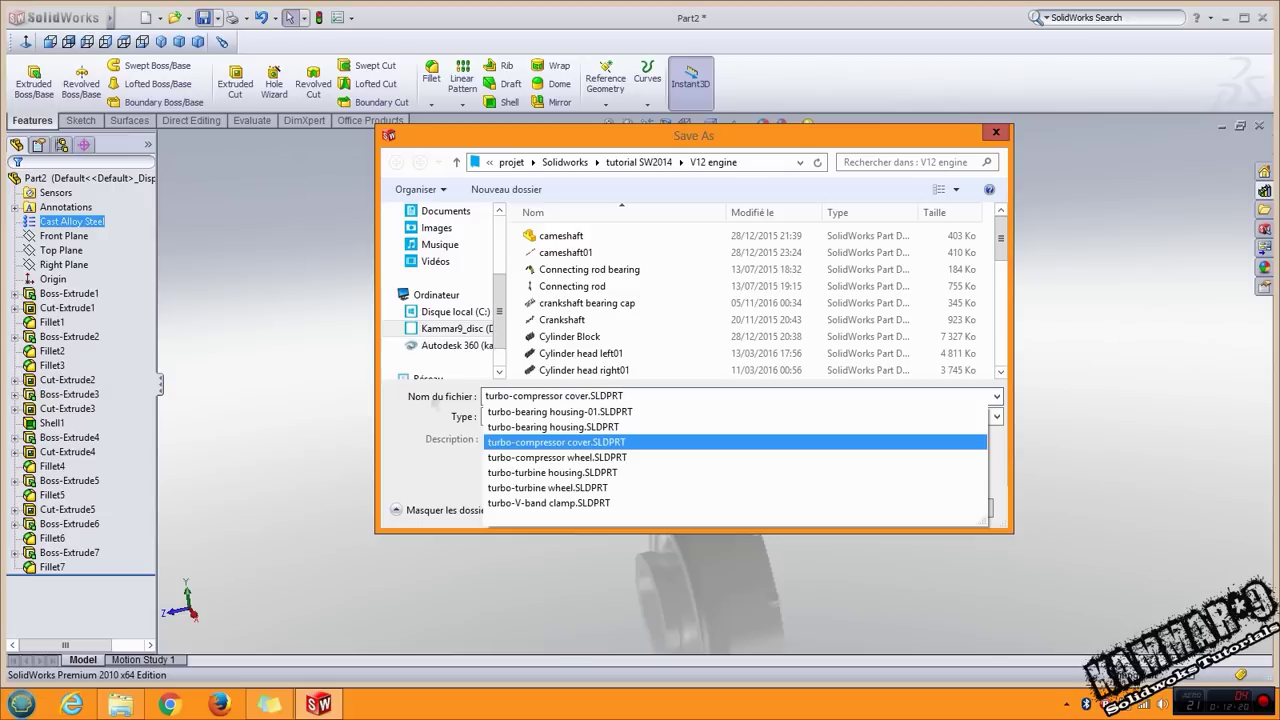
key("BackSpace")
key("BackSpace")
key("BackSpace")
key("BackSpace")
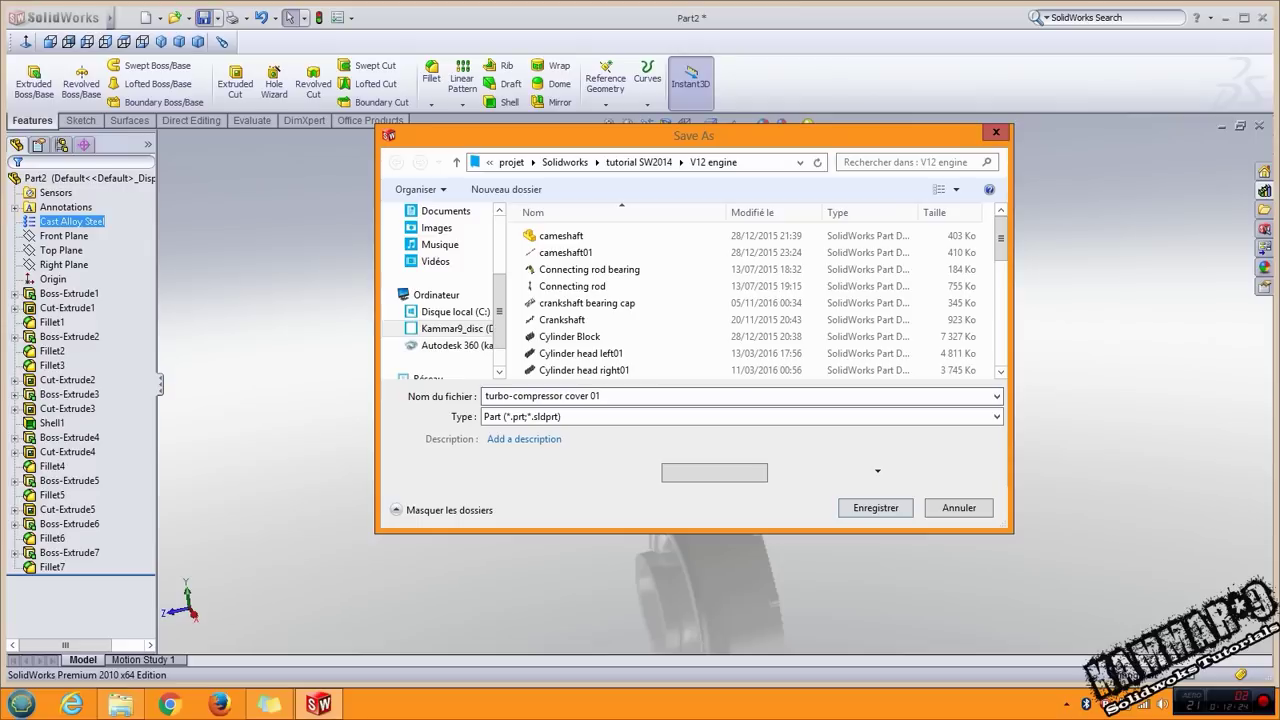
key("Return")
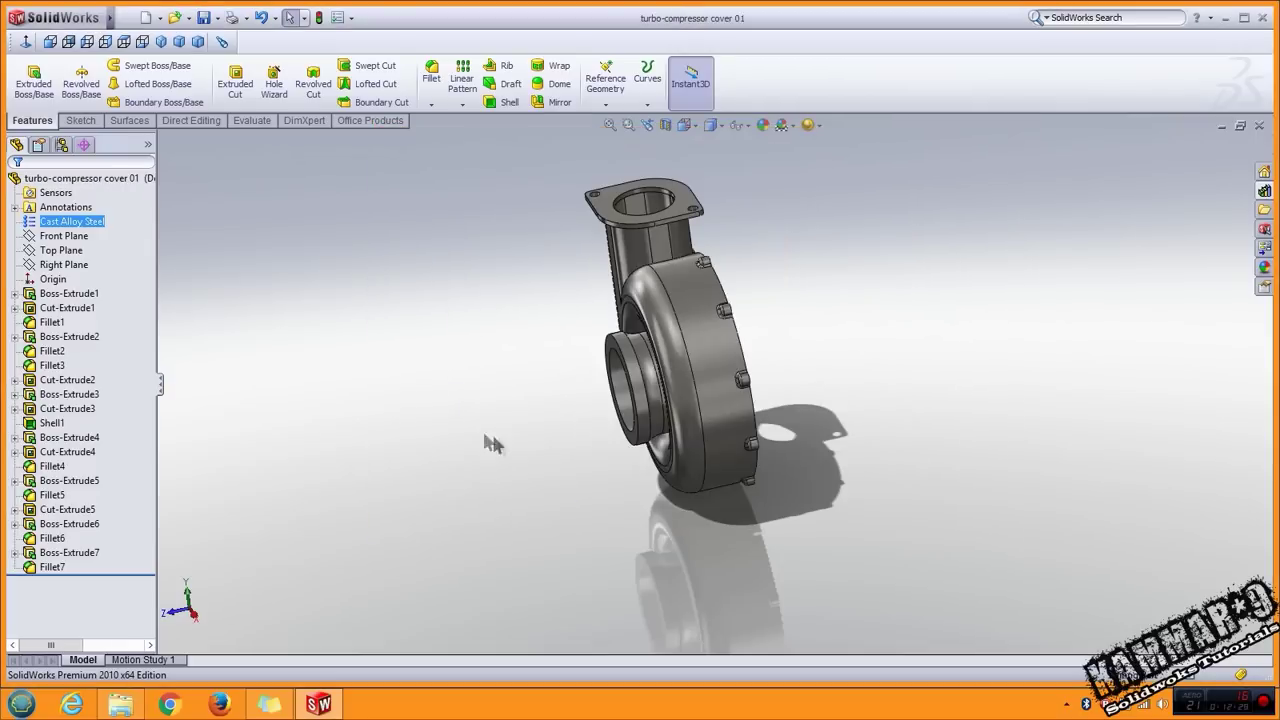
middle_click_drag(650, 360, 777, 429)
scroll(740, 350, "up", 3)
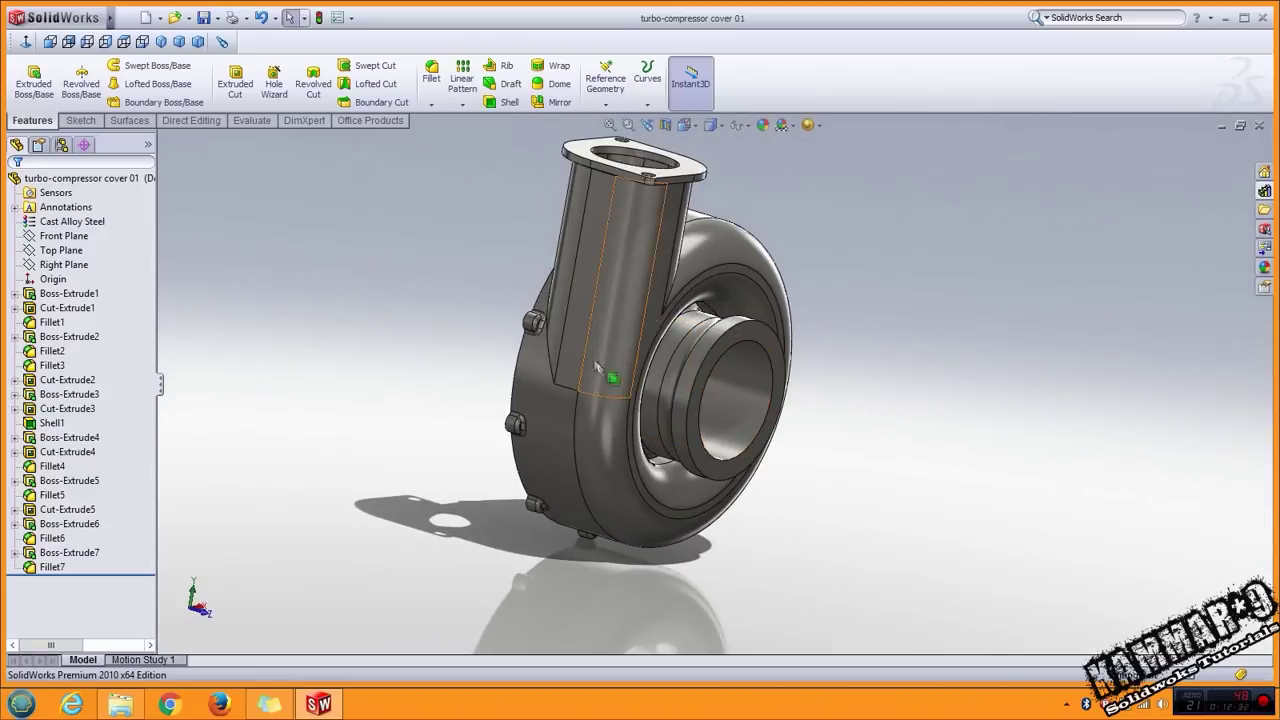
middle_click_drag(669, 371, 663, 508)
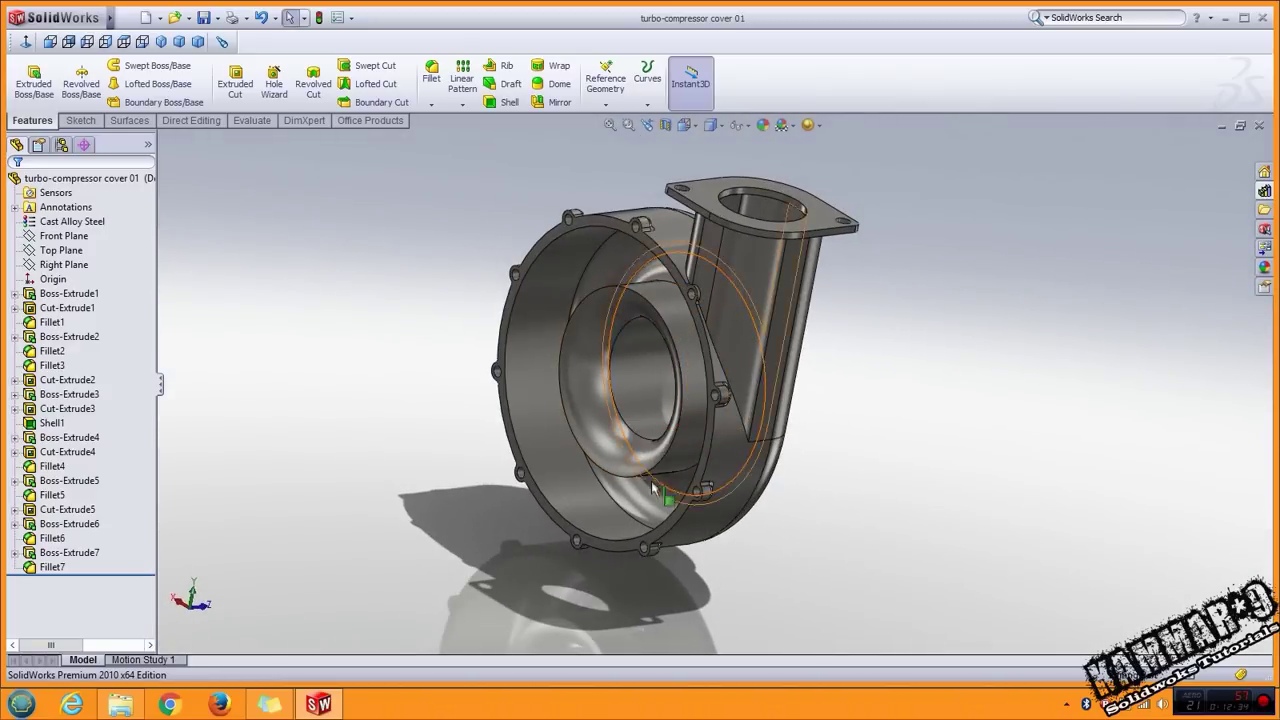